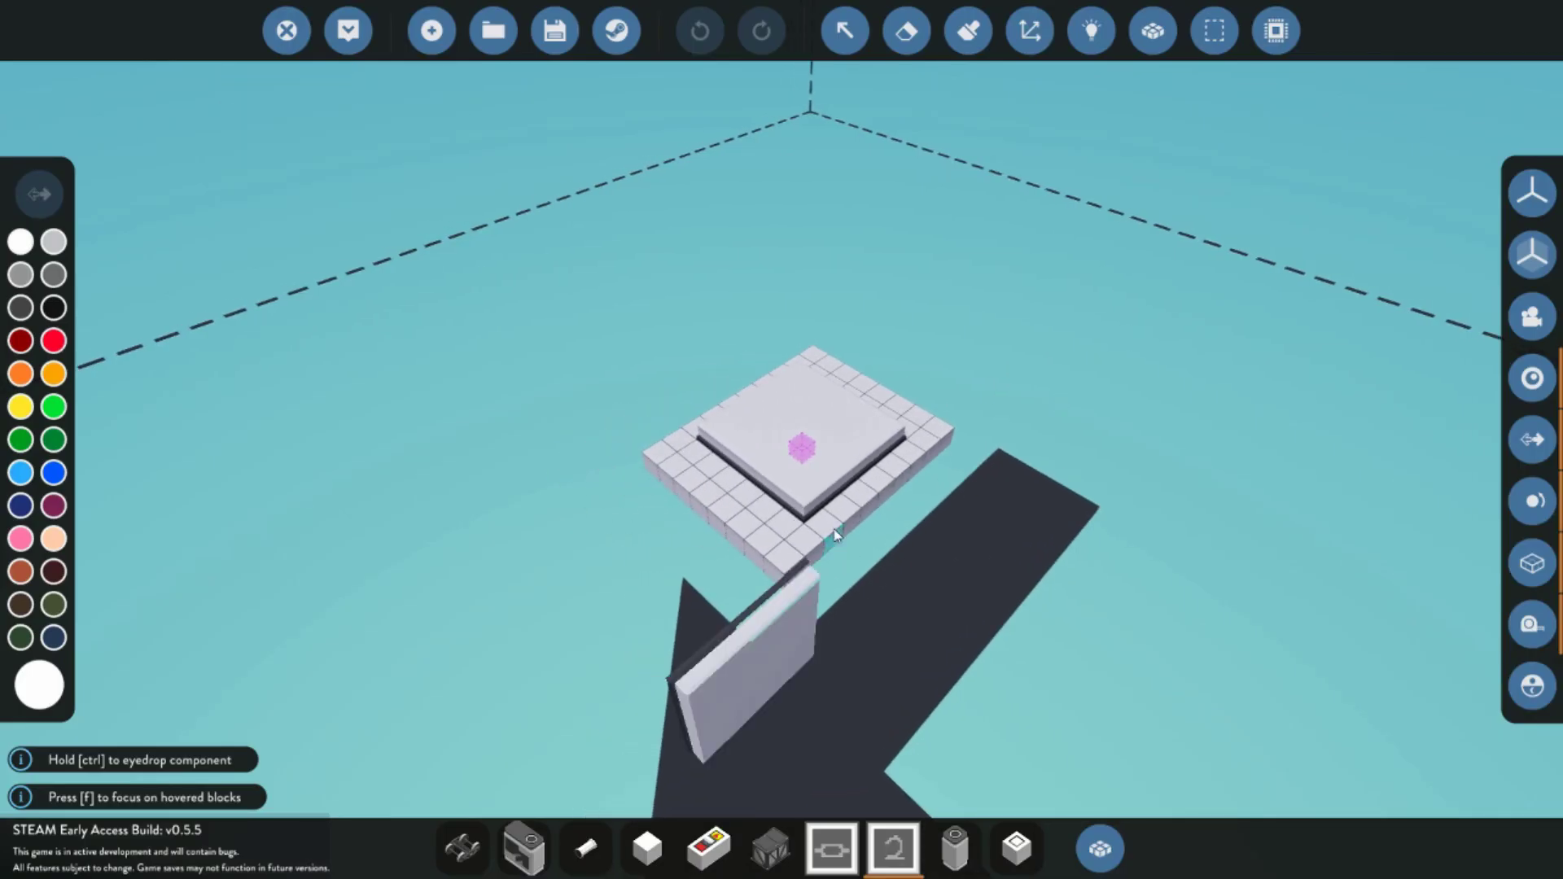
Open the microcontroller editor and start a new, empty microcontroller
key("4")
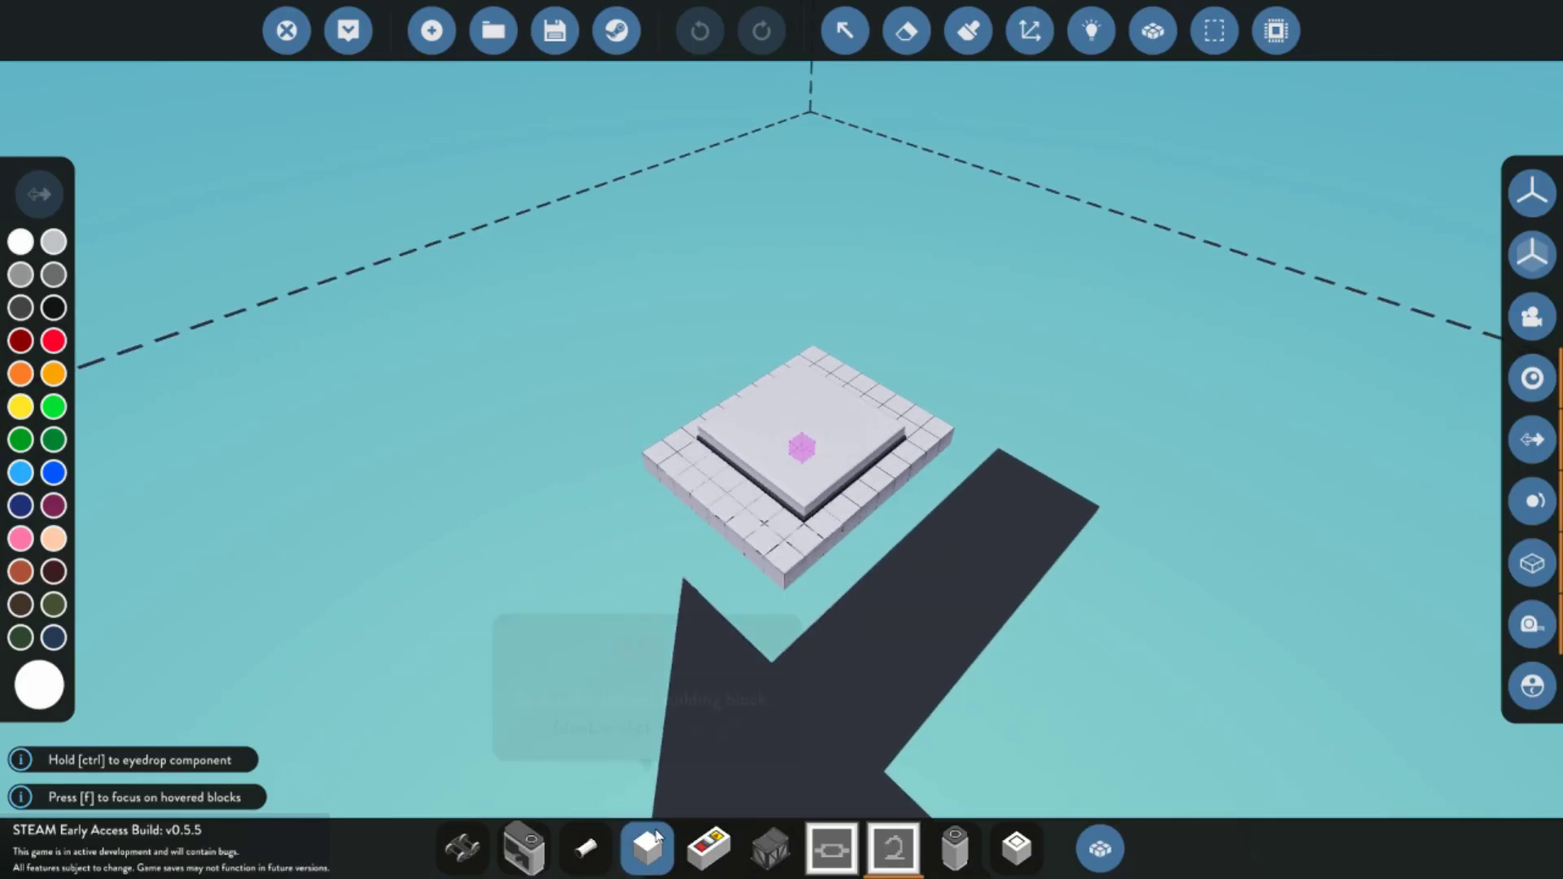
left_click(1277, 32)
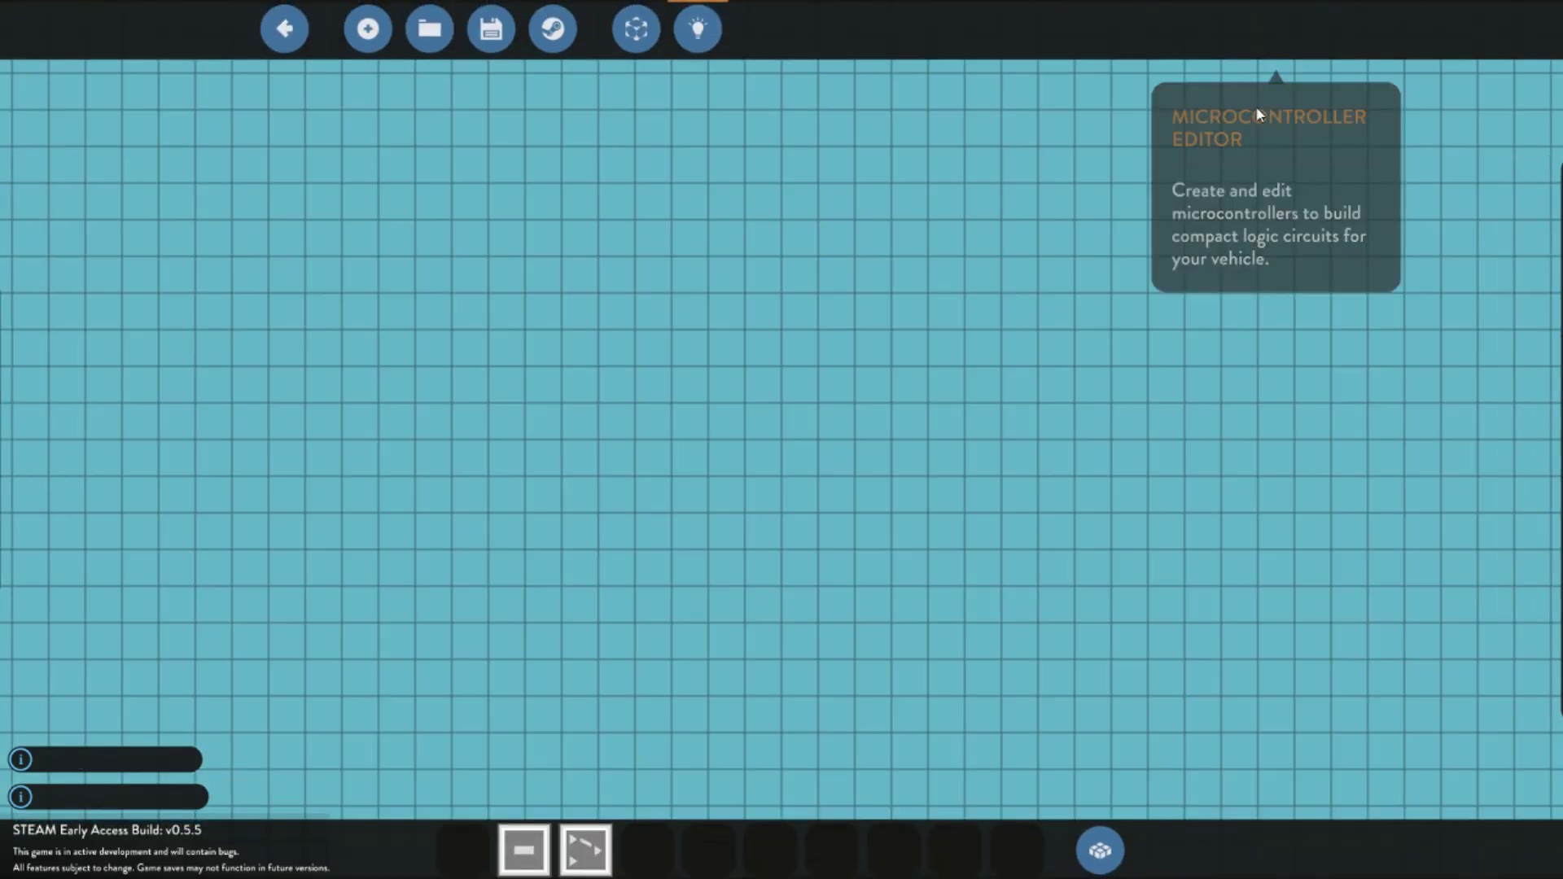
left_click(368, 31)
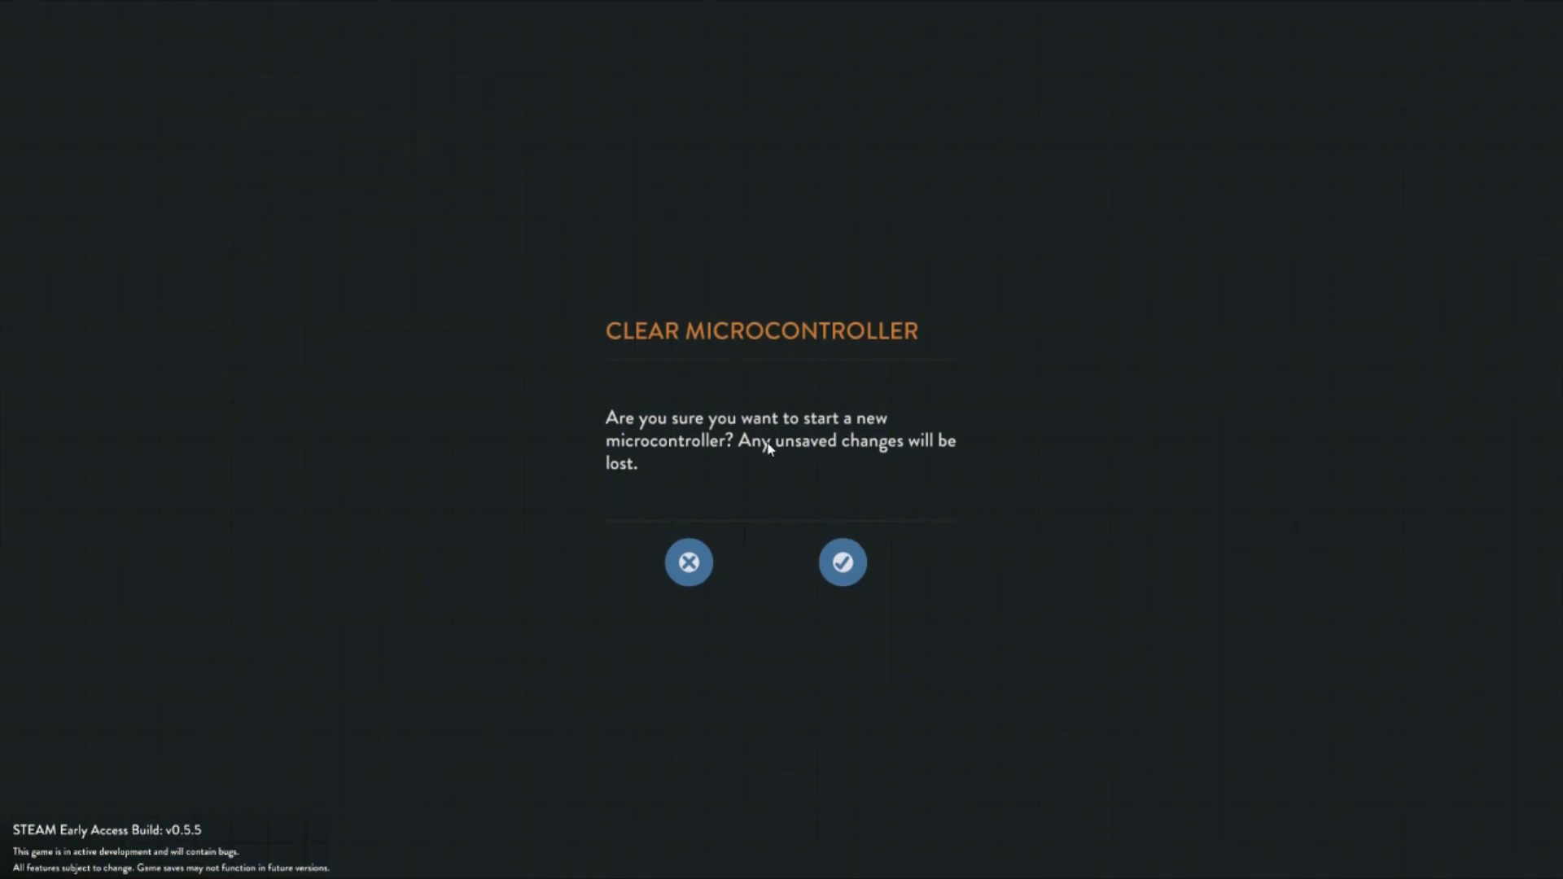
left_click(843, 564)
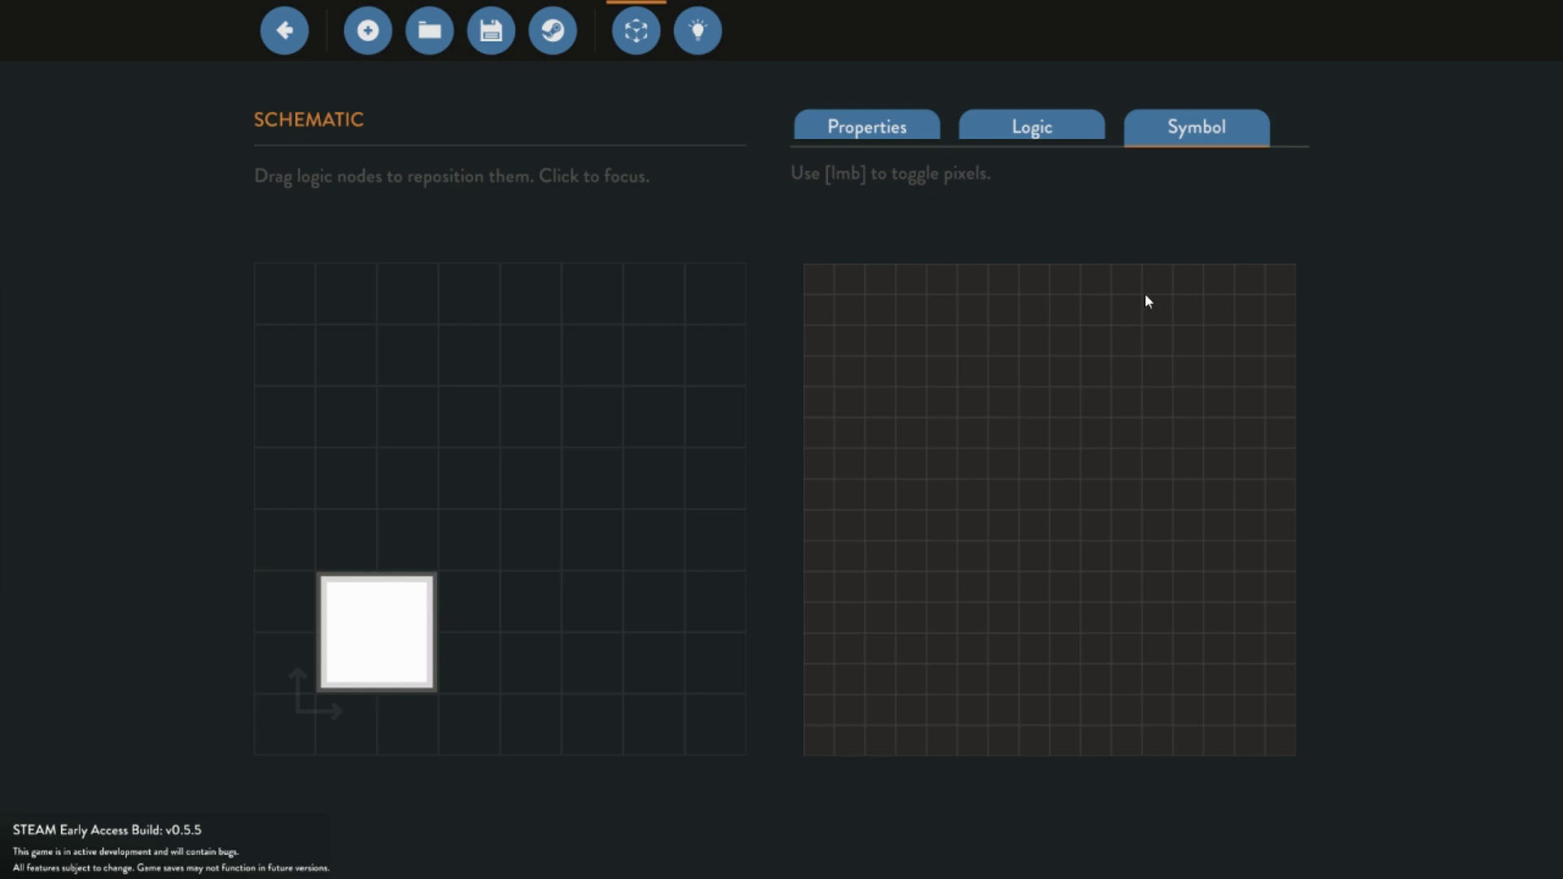
Name the microcontroller "clutch control" and give it the description "controls the clutch"
left_click(1058, 121)
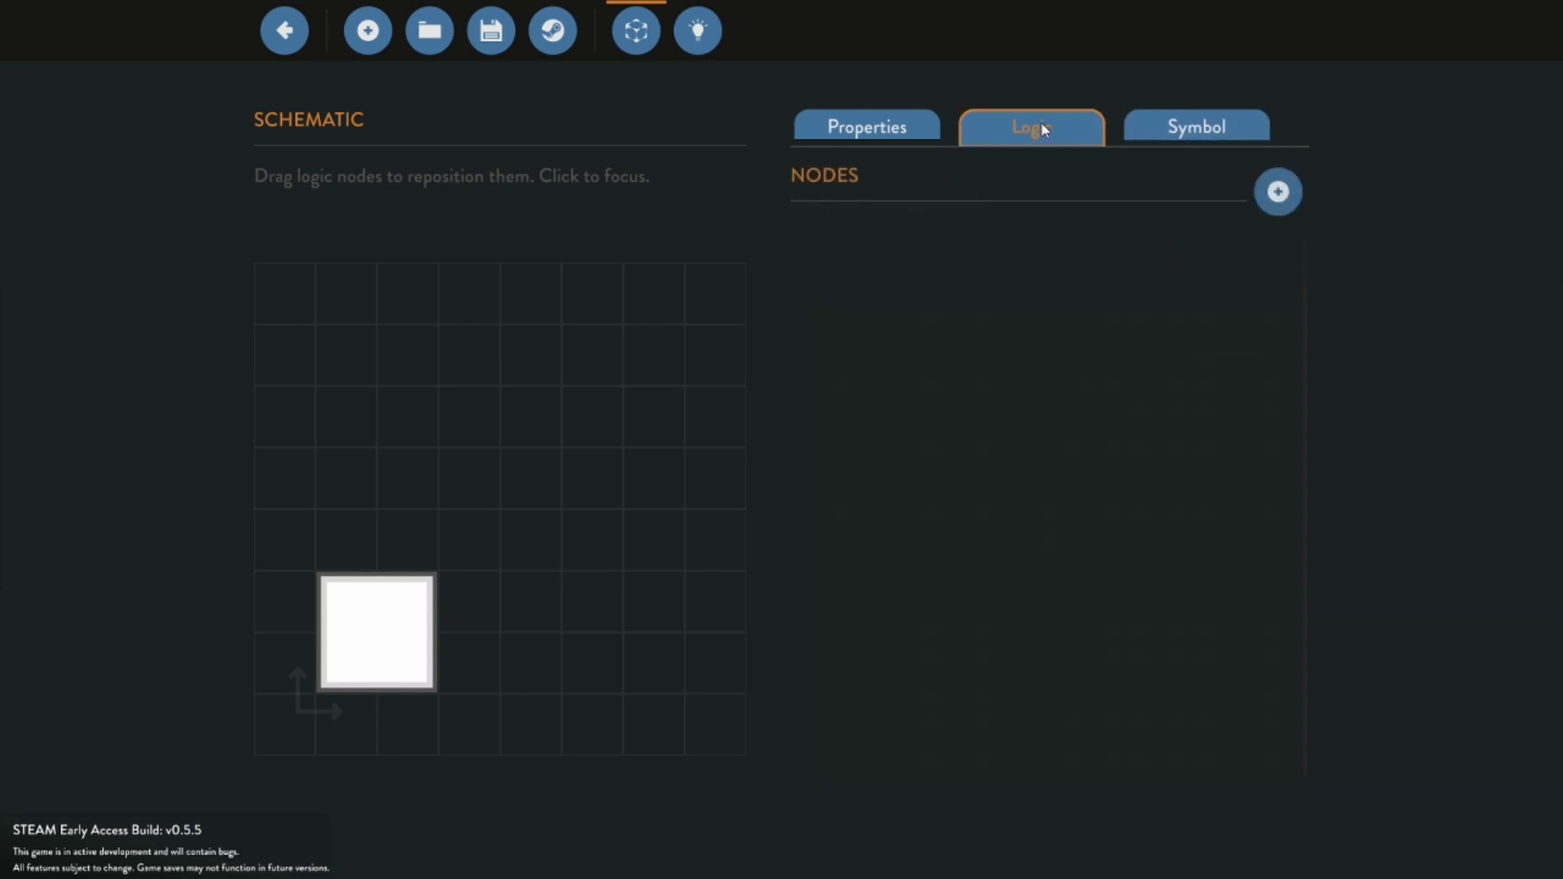
left_click(876, 130)
left_click(1120, 226)
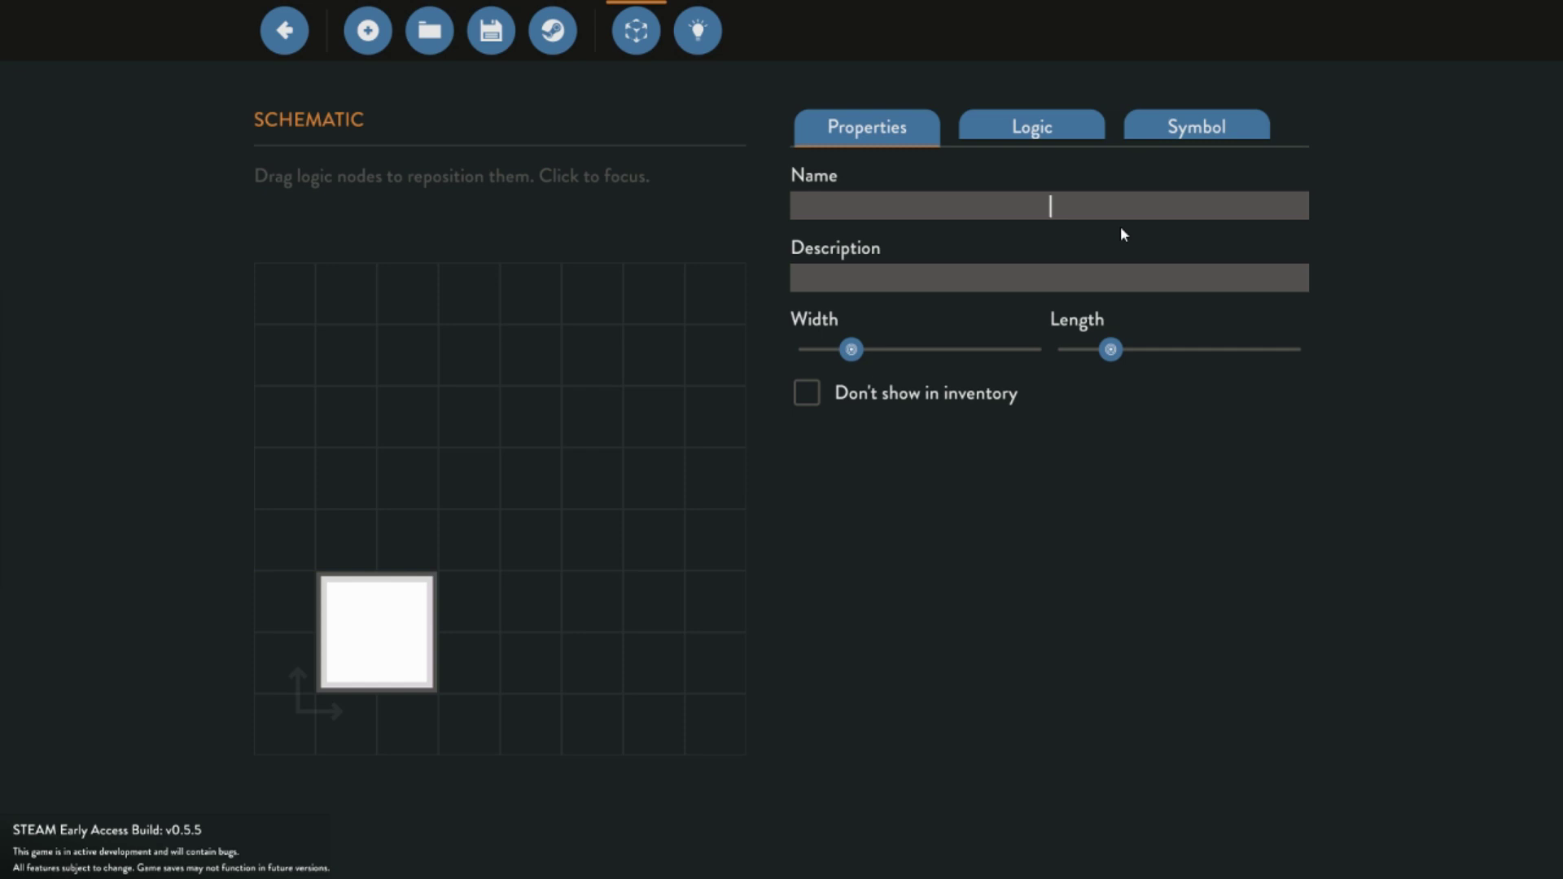
type("clutch control")
left_click(1109, 283)
type("contro")
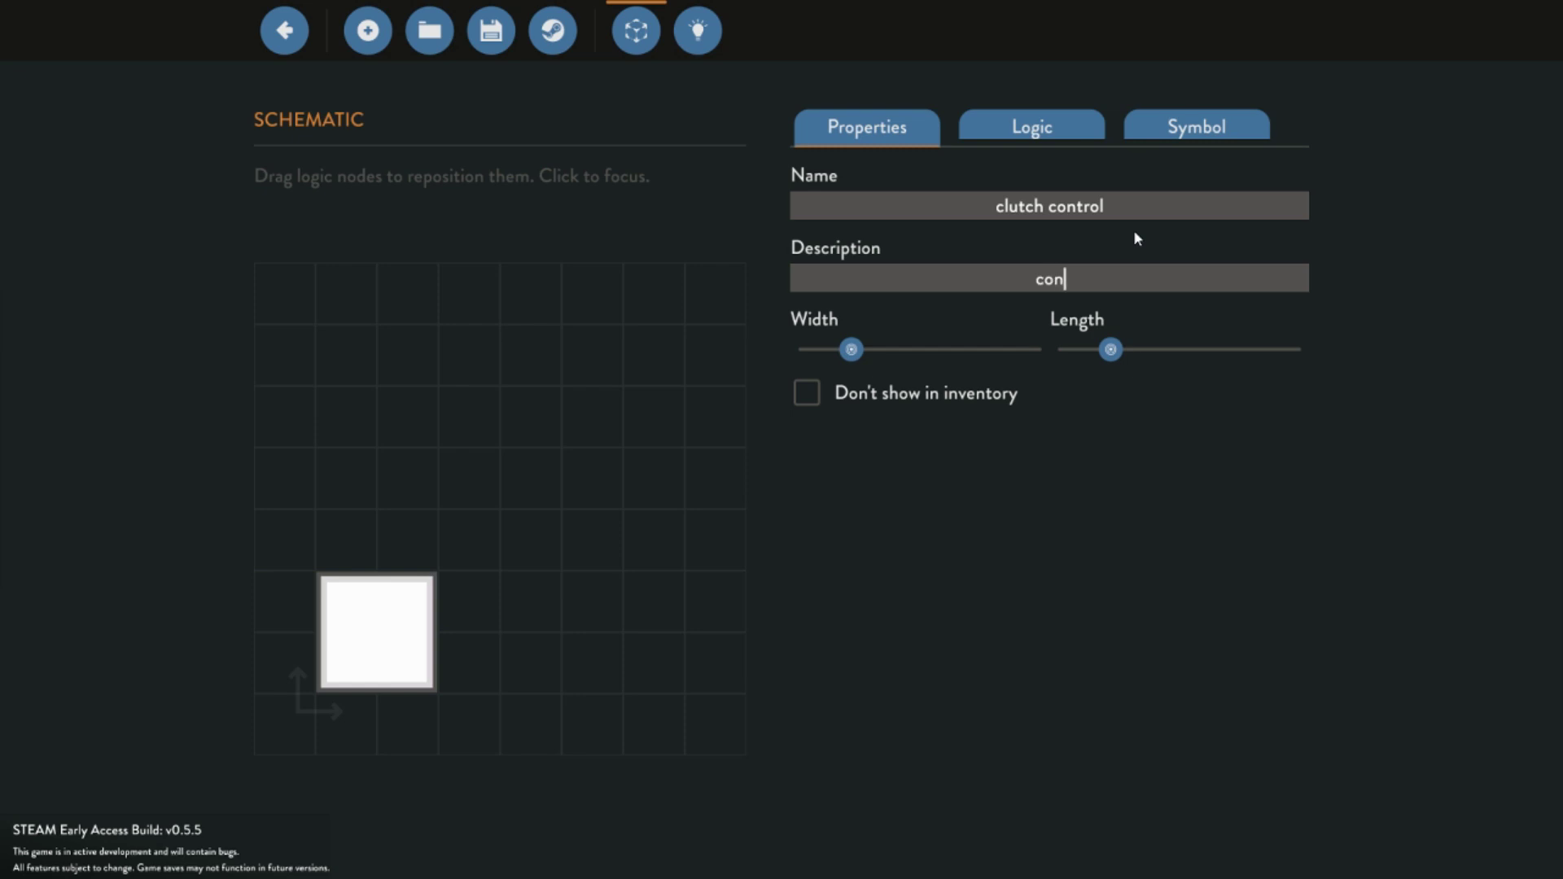
type("ls the clui")
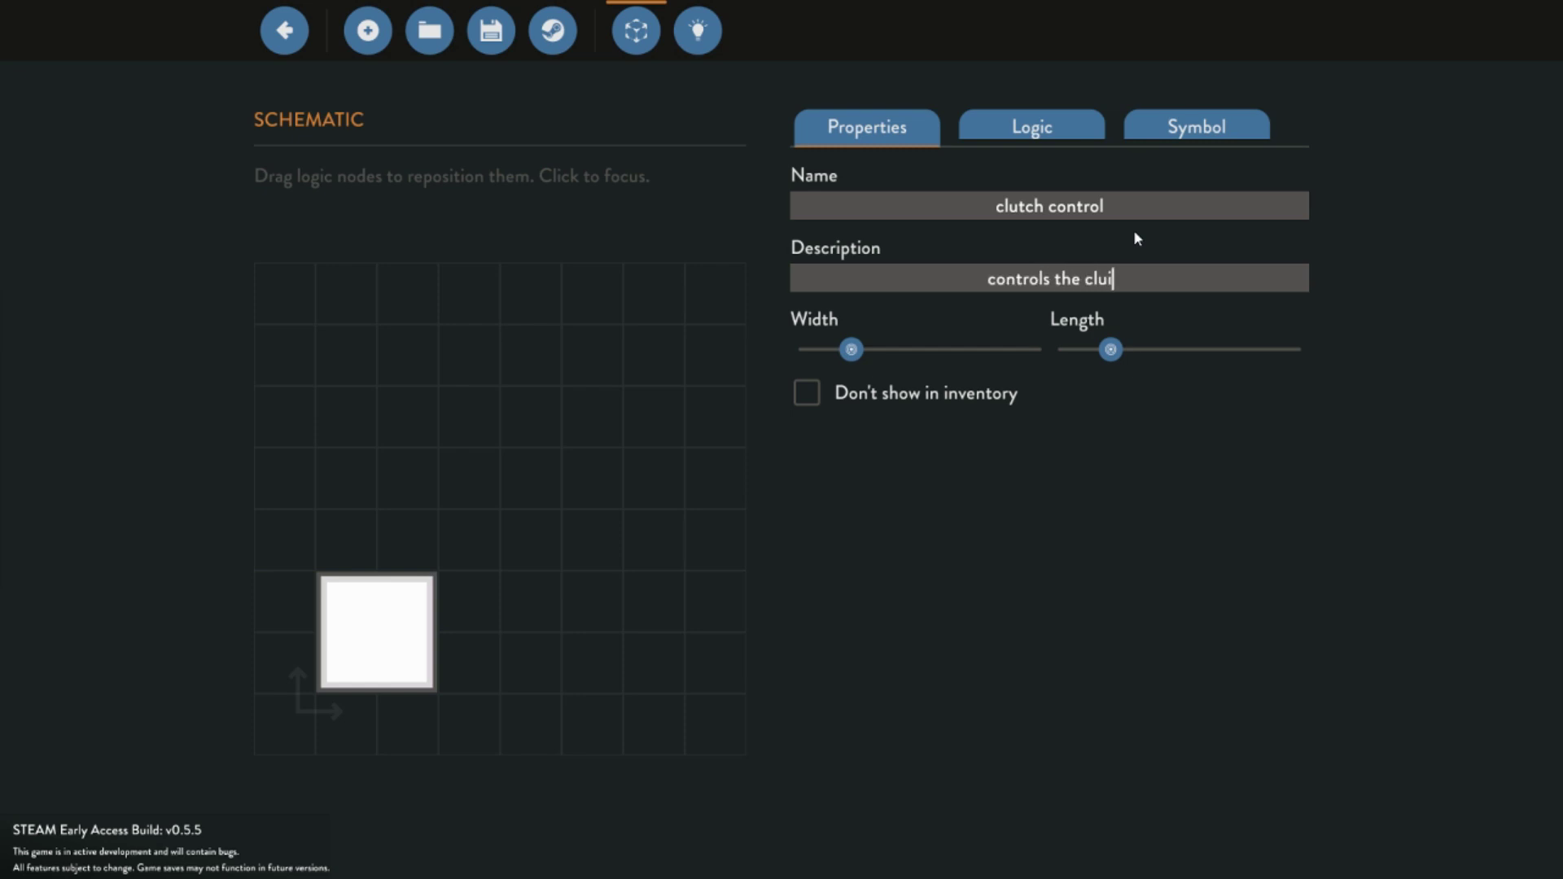
key("BackSpace")
type("tch")
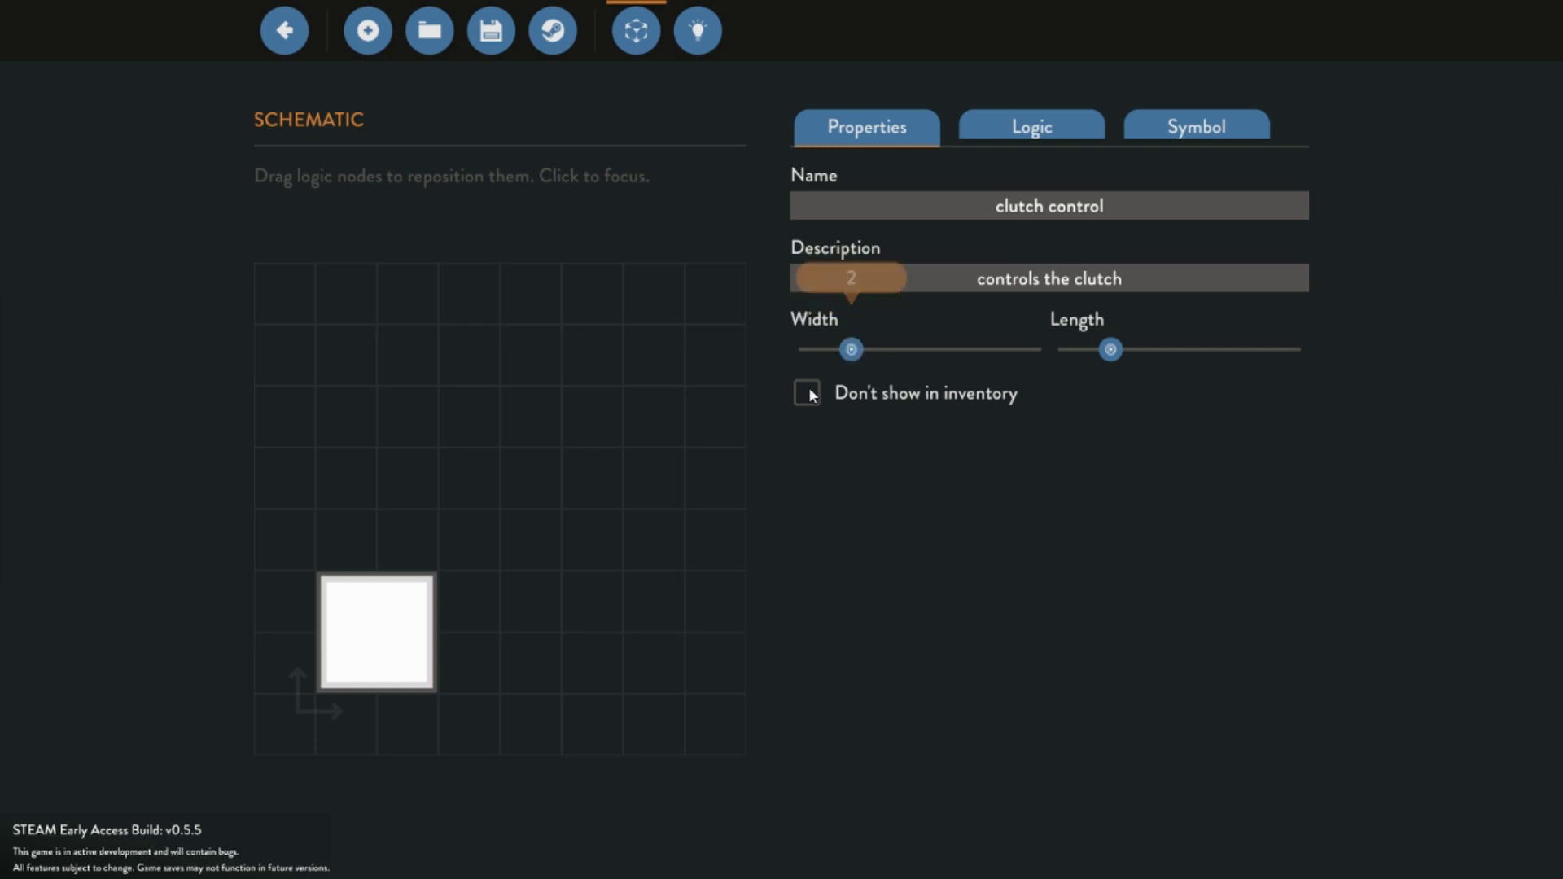
Set the microcontroller's size to width 1 and length 2
mouse_move(1109, 346)
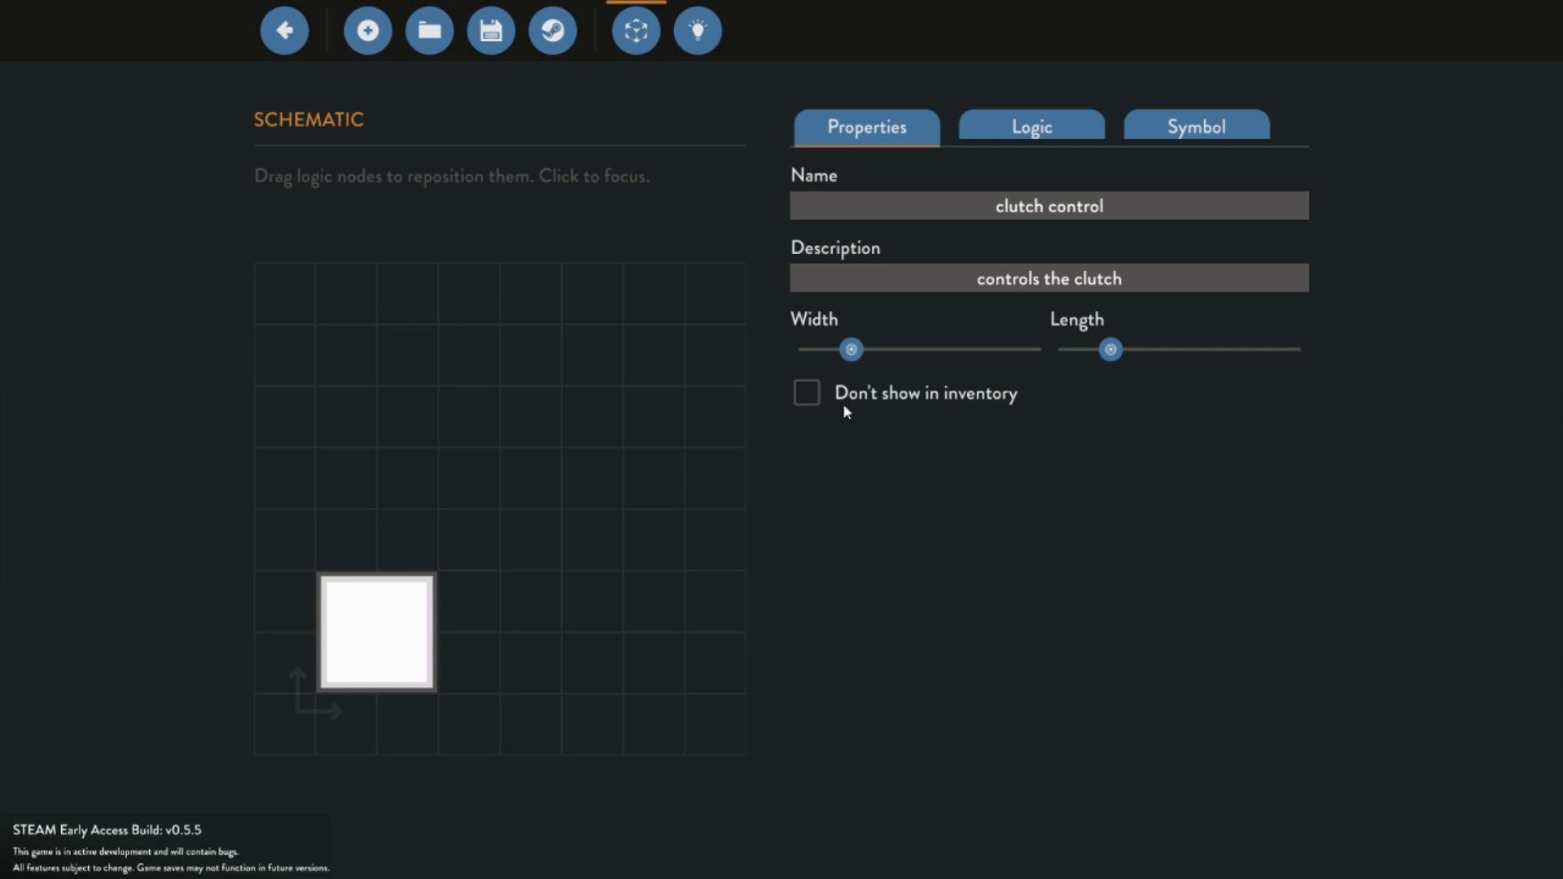
left_click_drag(851, 350, 1293, 350)
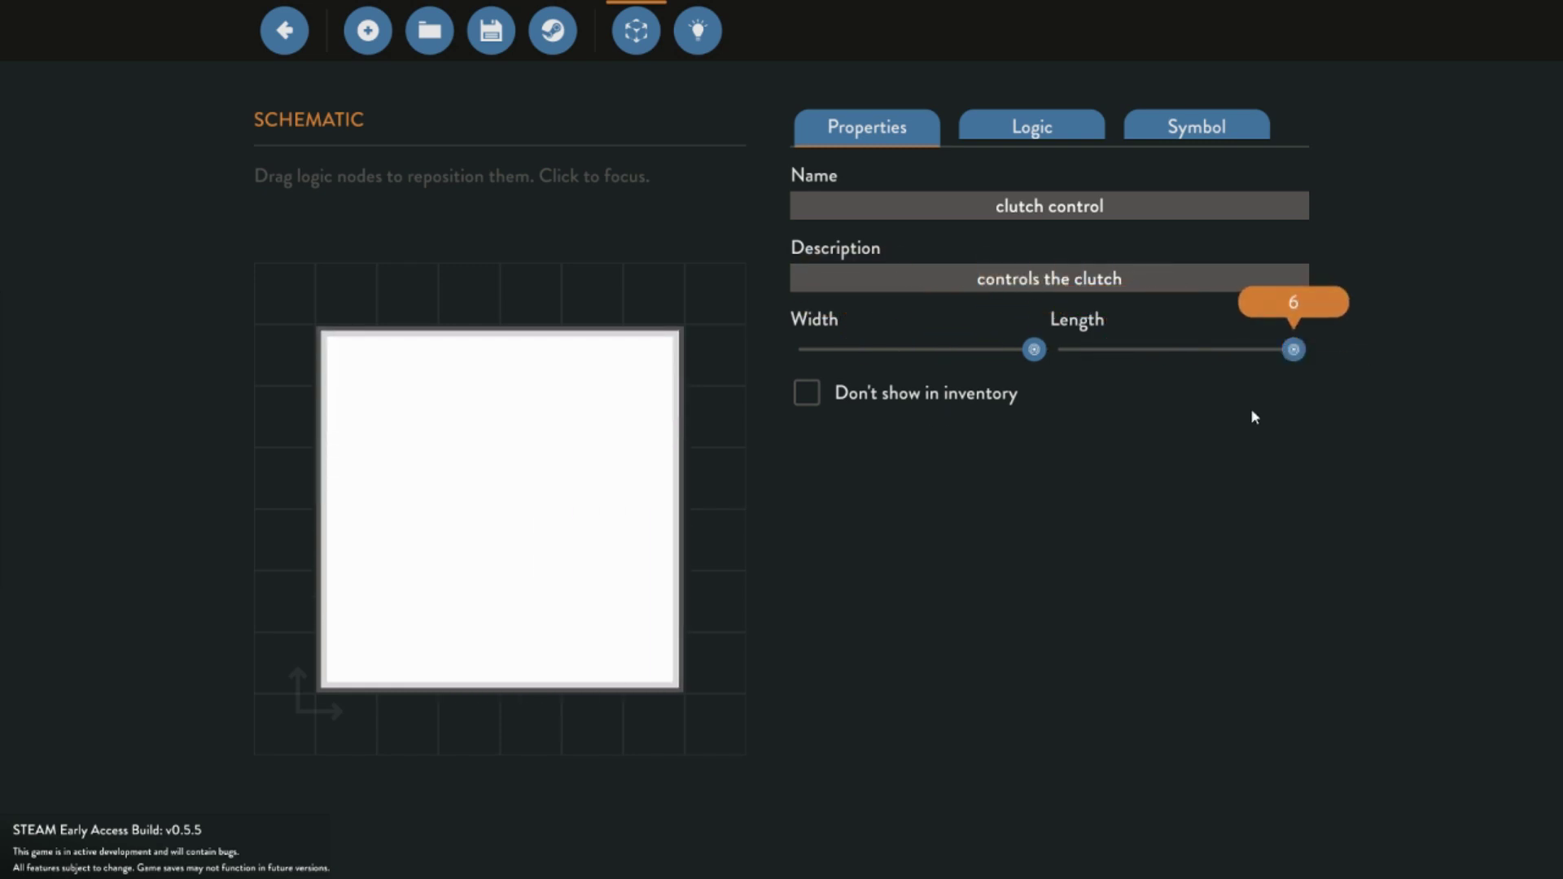
left_click_drag(1034, 350, 722, 363)
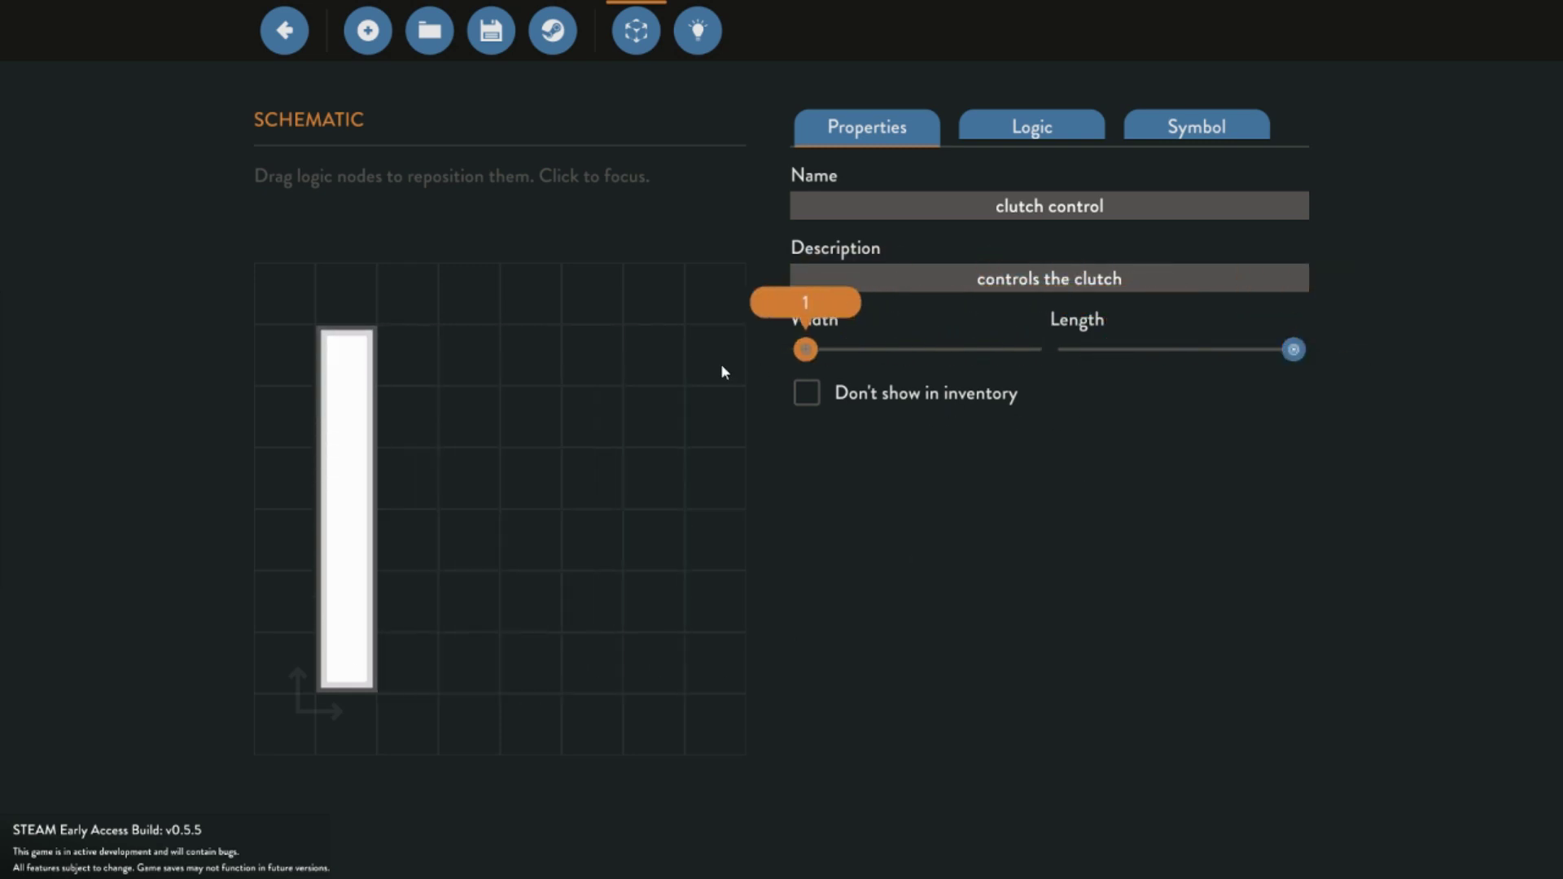
mouse_move(1305, 355)
left_mouse_down()
mouse_move(876, 365)
mouse_move(1151, 380)
mouse_move(1298, 352)
left_mouse_up()
mouse_move(936, 363)
left_mouse_down()
mouse_move(858, 353)
mouse_move(1005, 364)
mouse_move(940, 360)
left_mouse_up()
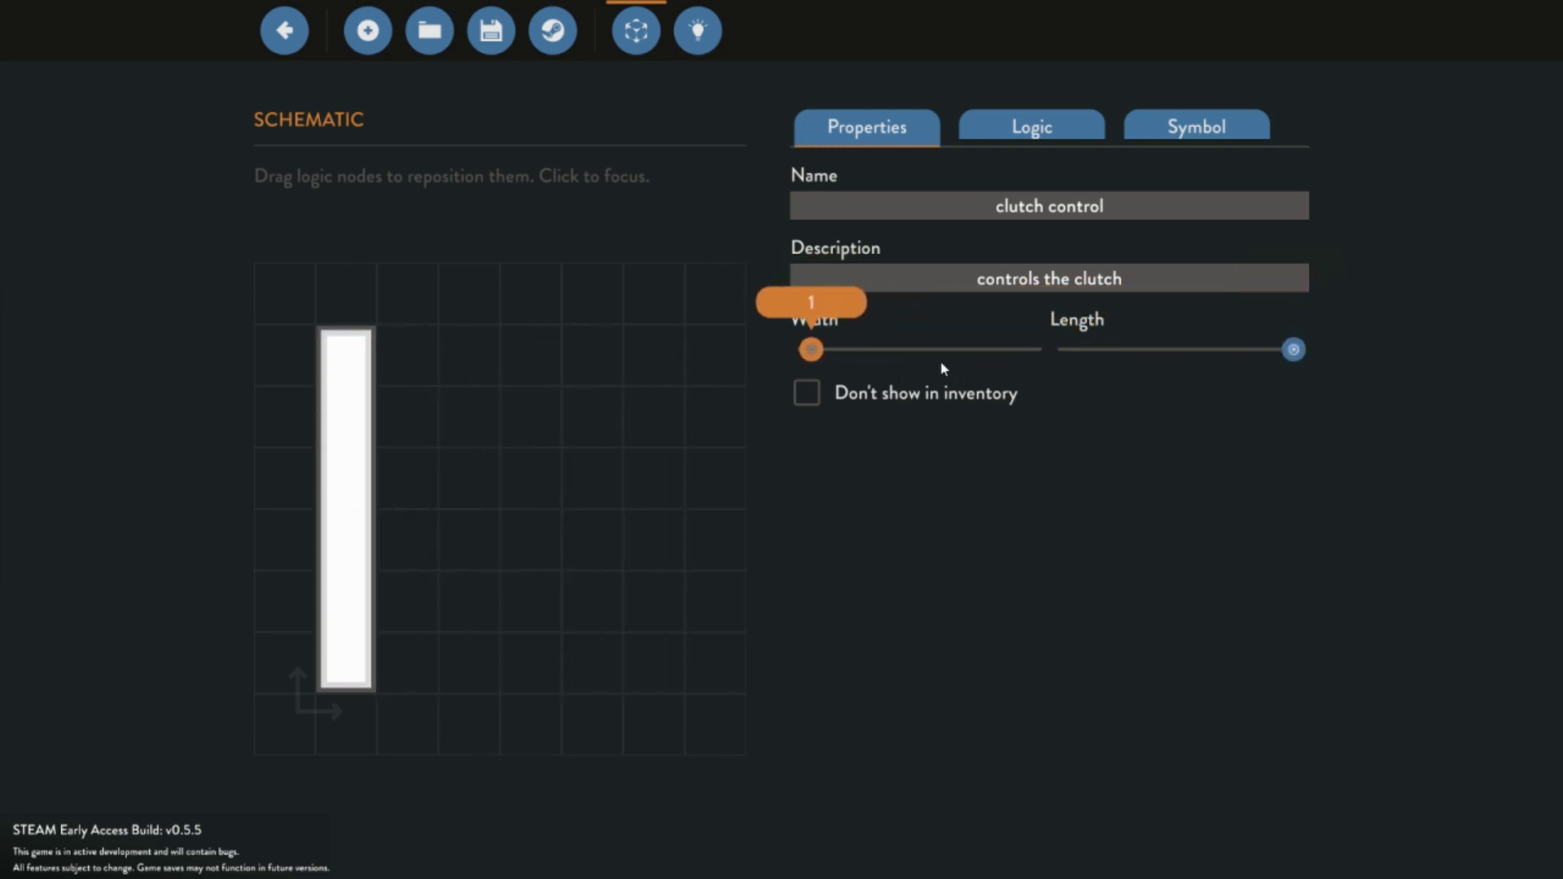
left_click_drag(1293, 350, 1089, 360)
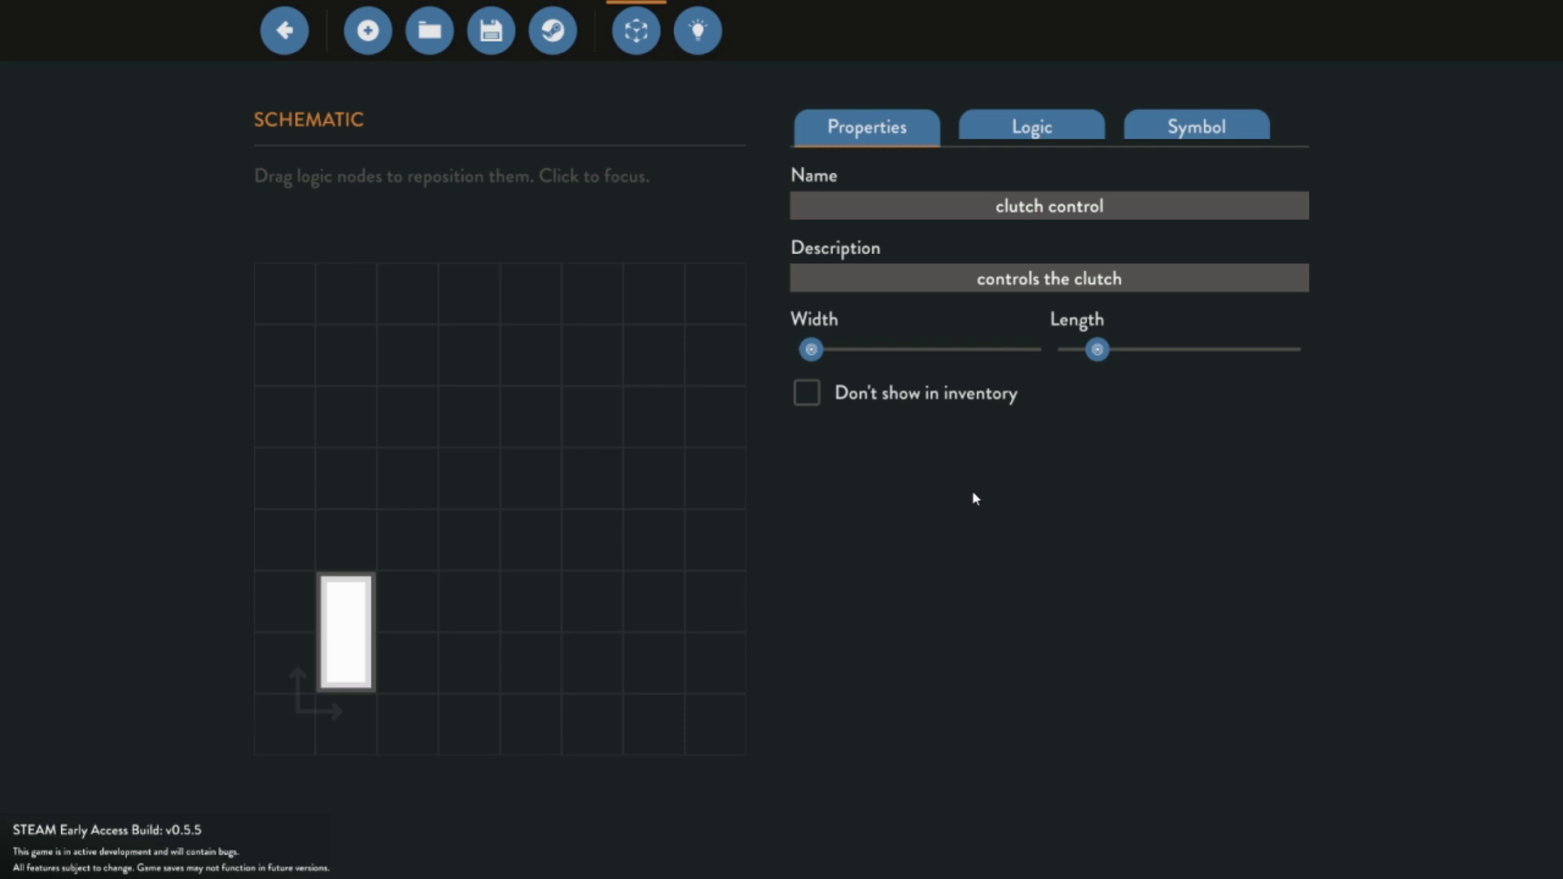
Add an on/off input node in the schematic's upper cell and a second node in the cell below it
left_click(1040, 143)
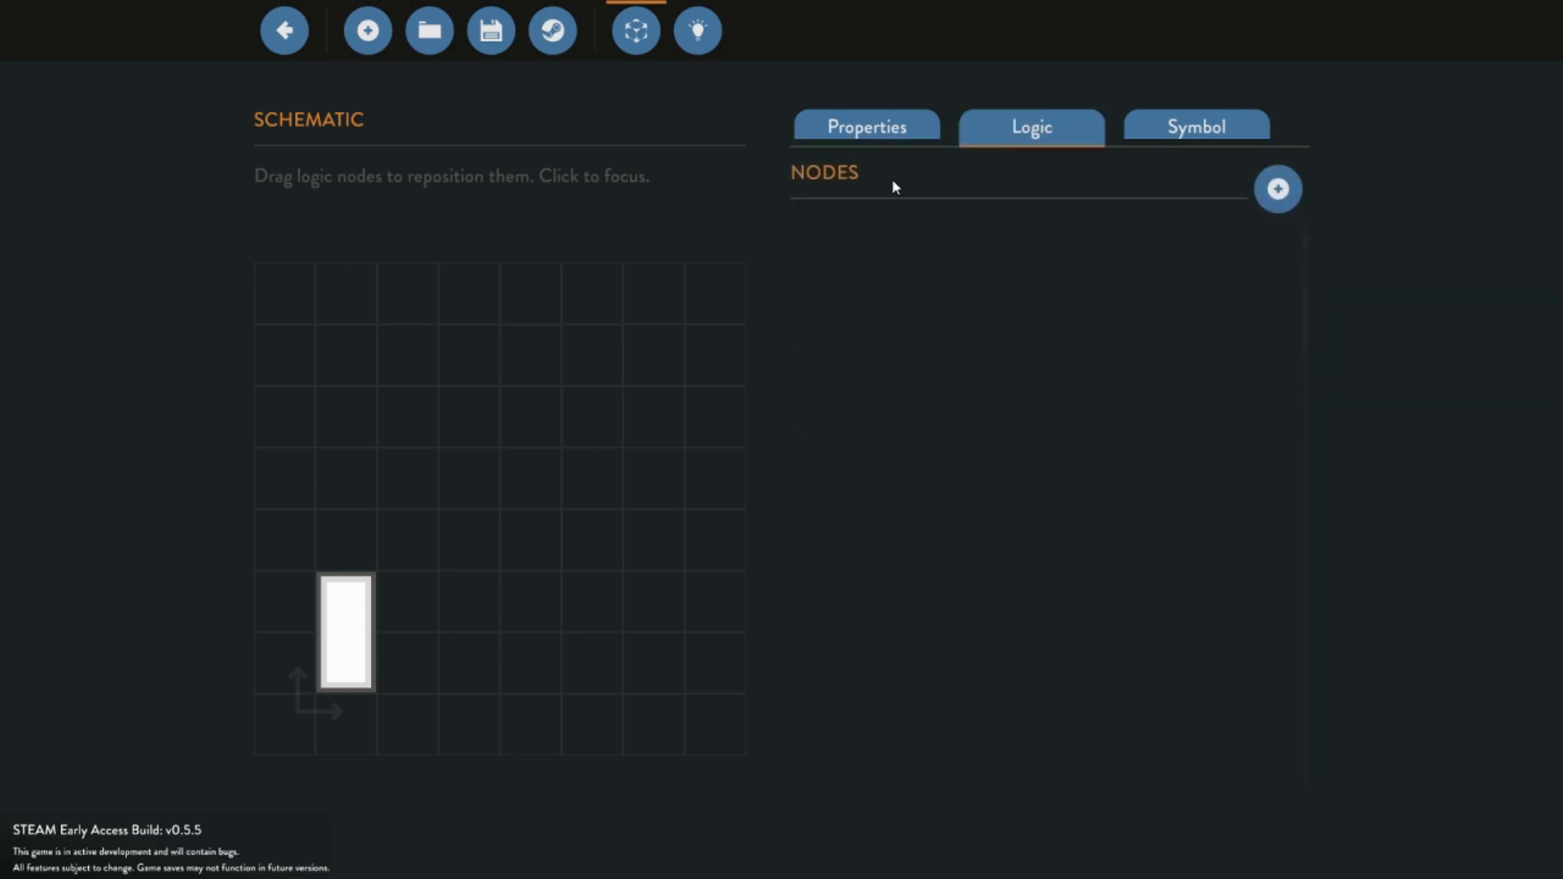
left_click(1279, 192)
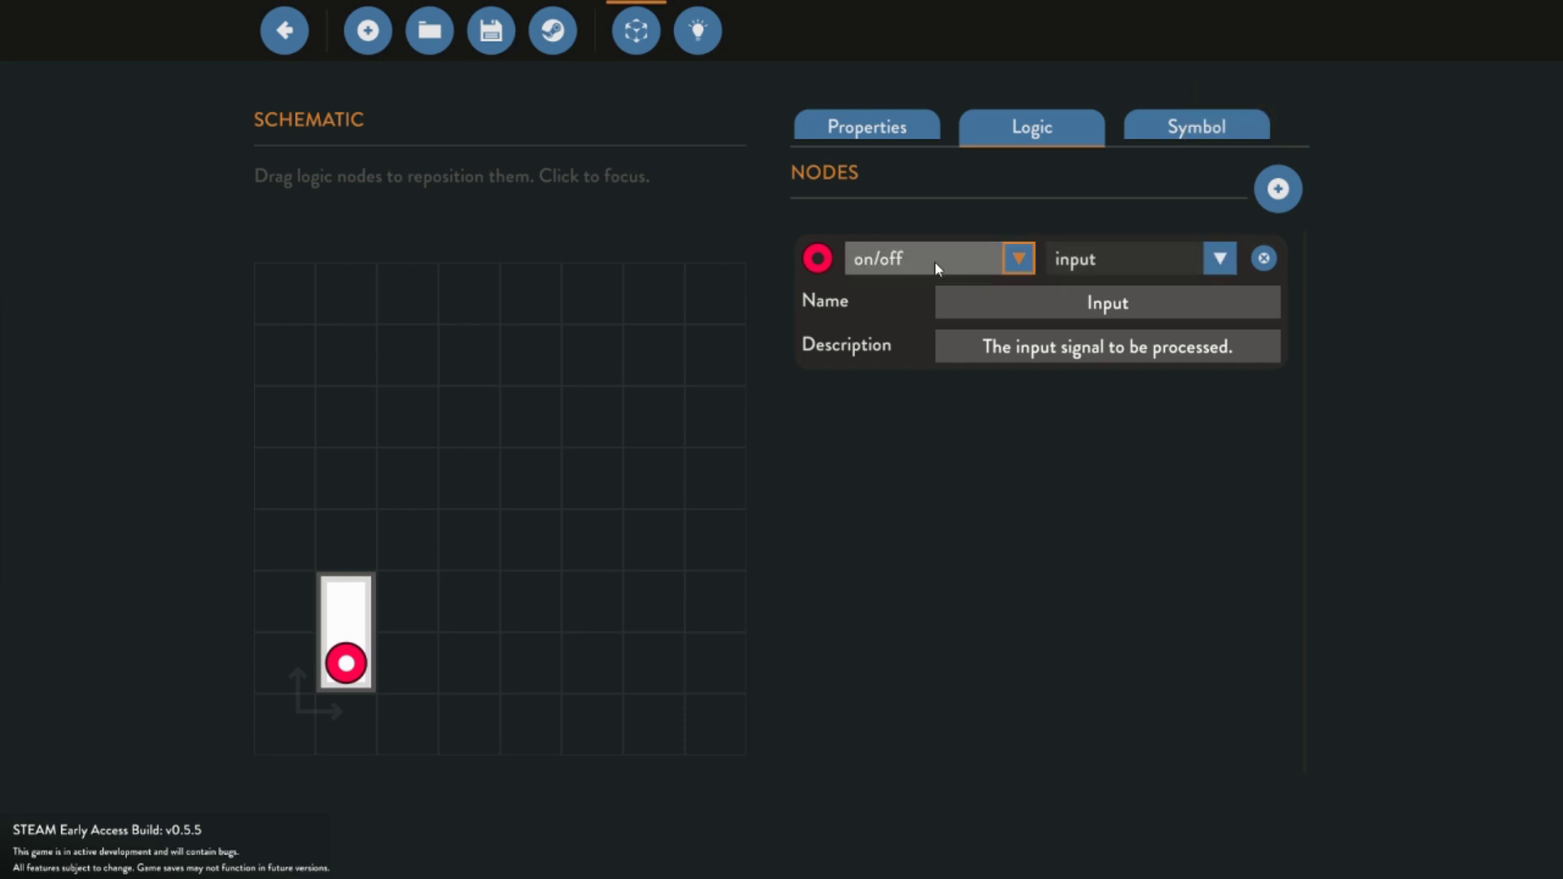
left_click_drag(349, 668, 349, 619)
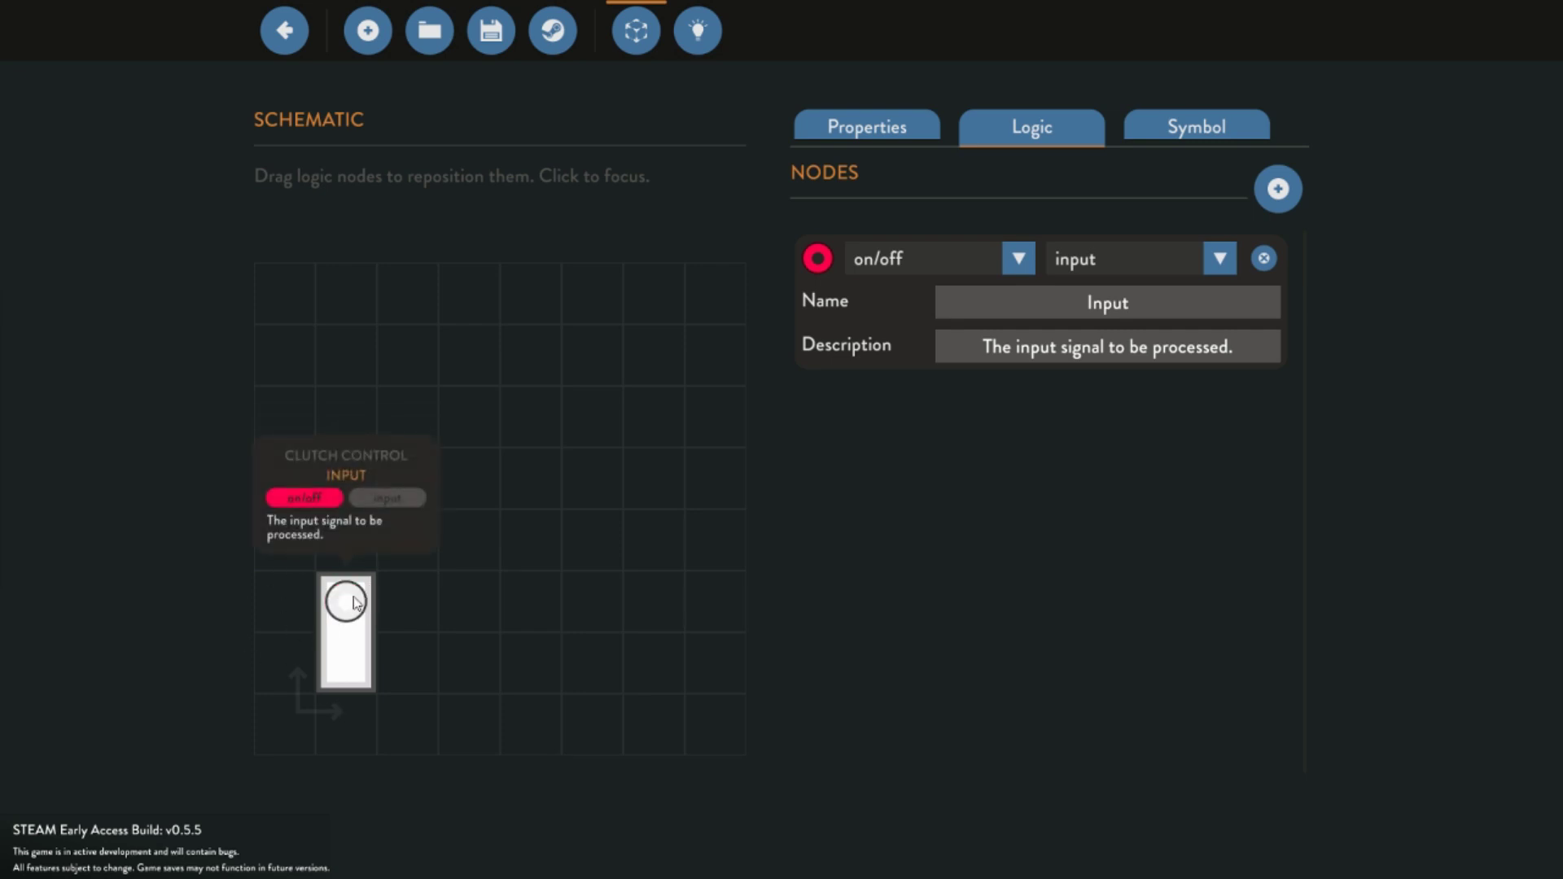
left_click(1277, 187)
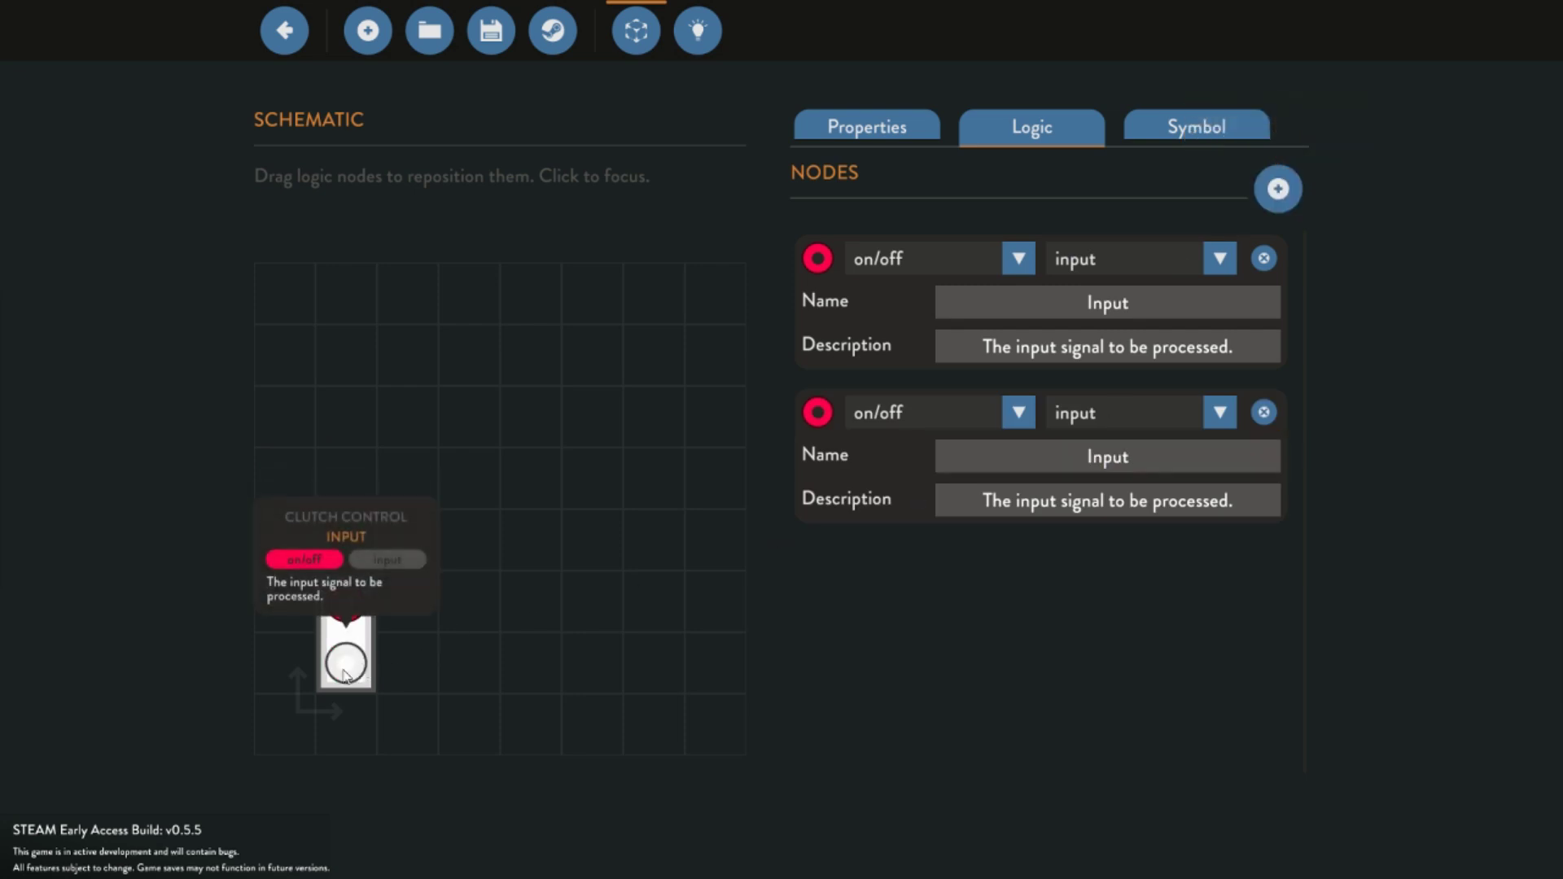
left_click(1277, 188)
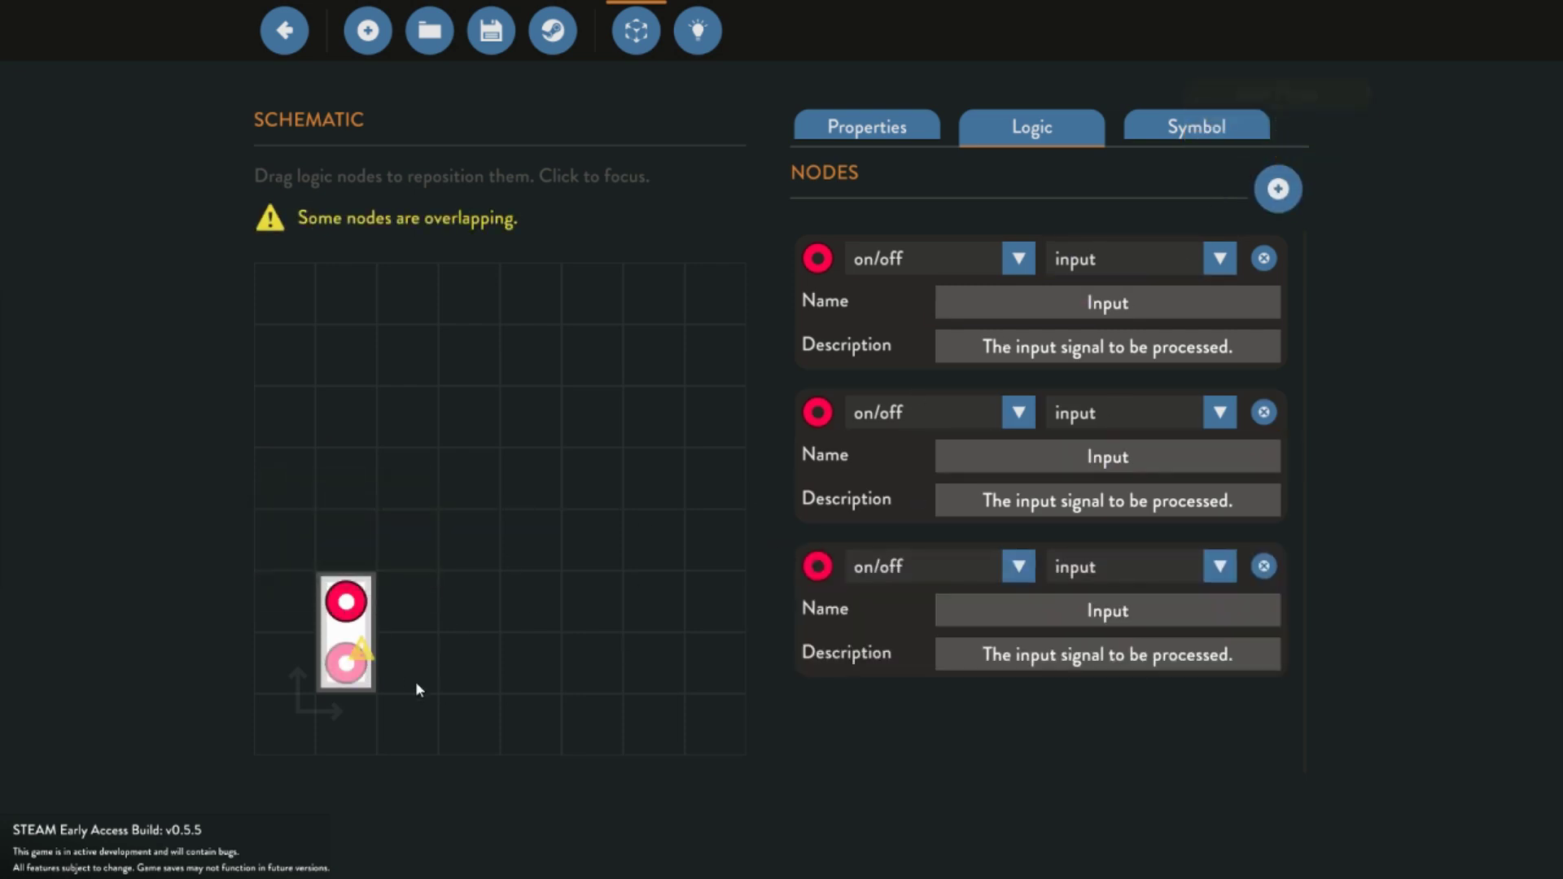
left_click(340, 673)
left_click_drag(378, 669, 438, 666)
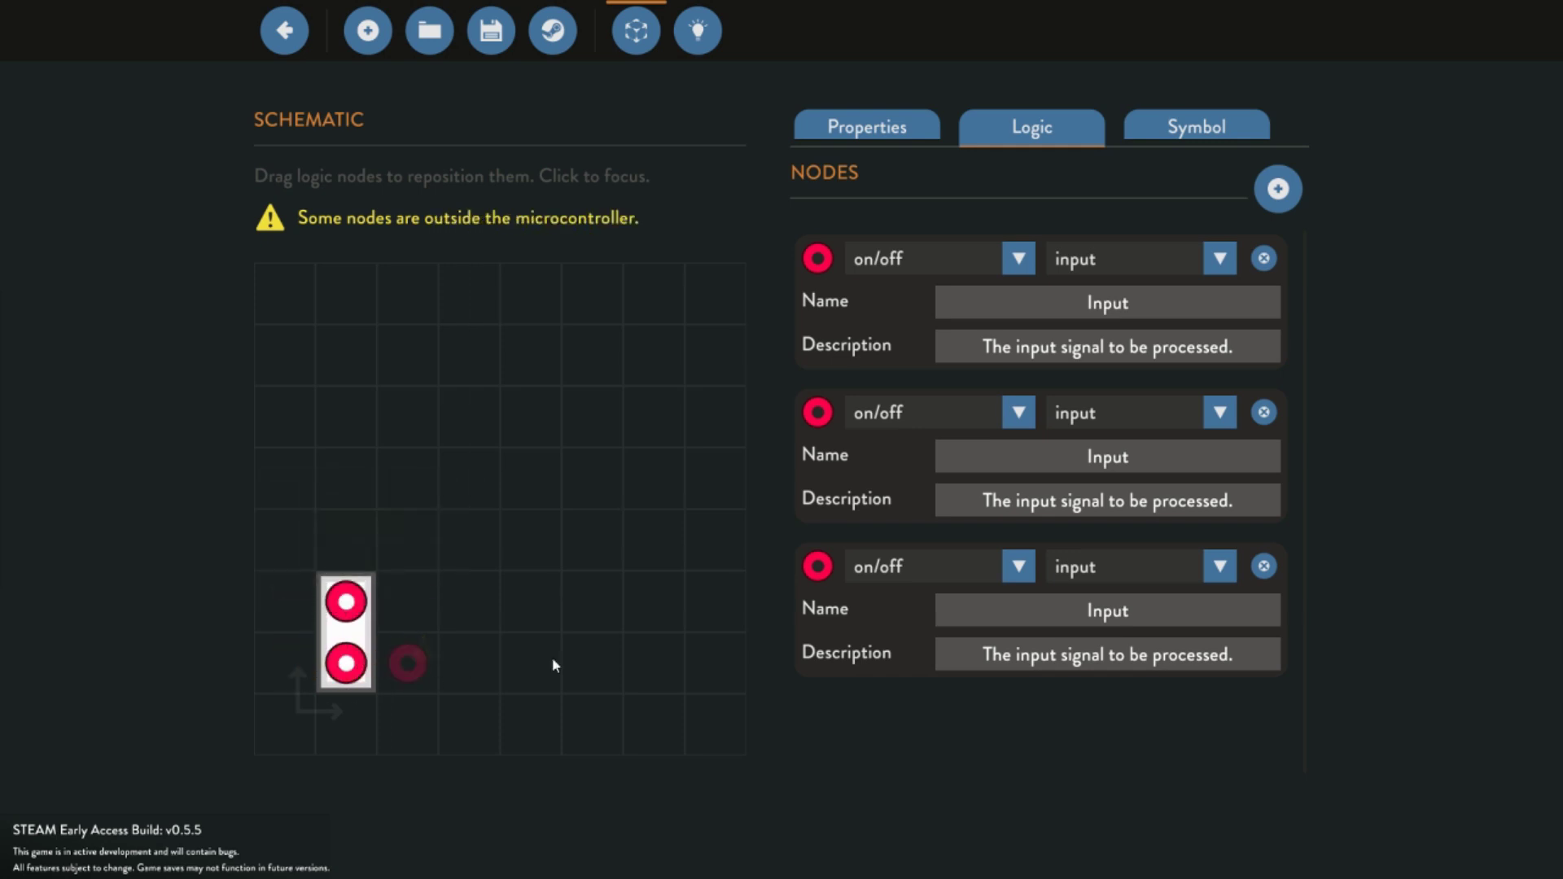
left_click(1263, 567)
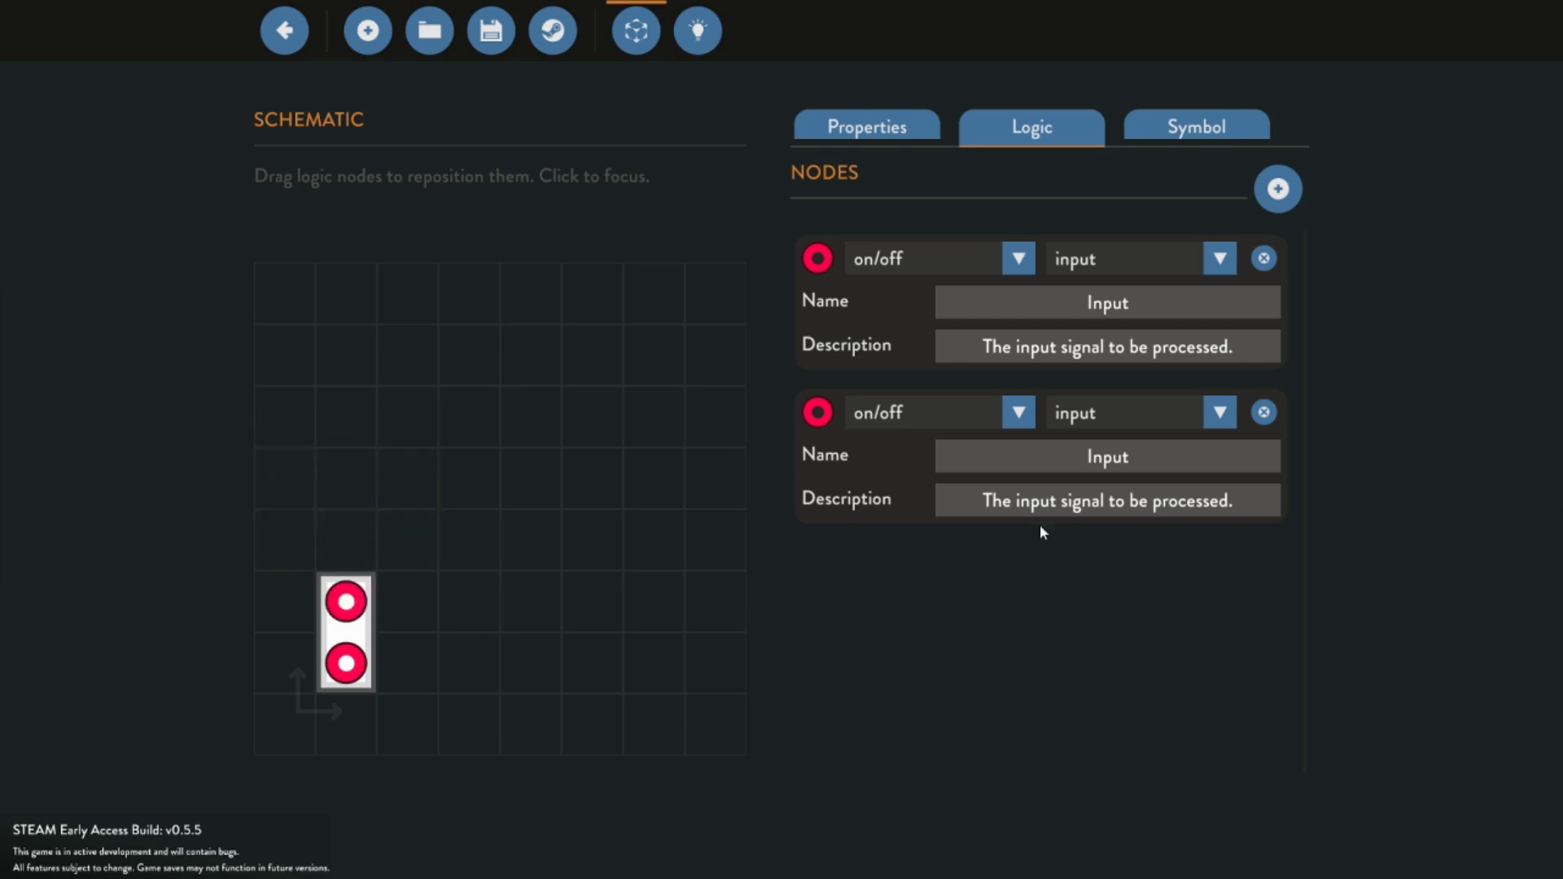
Make the second node a number output and name it "output"
left_click(1127, 411)
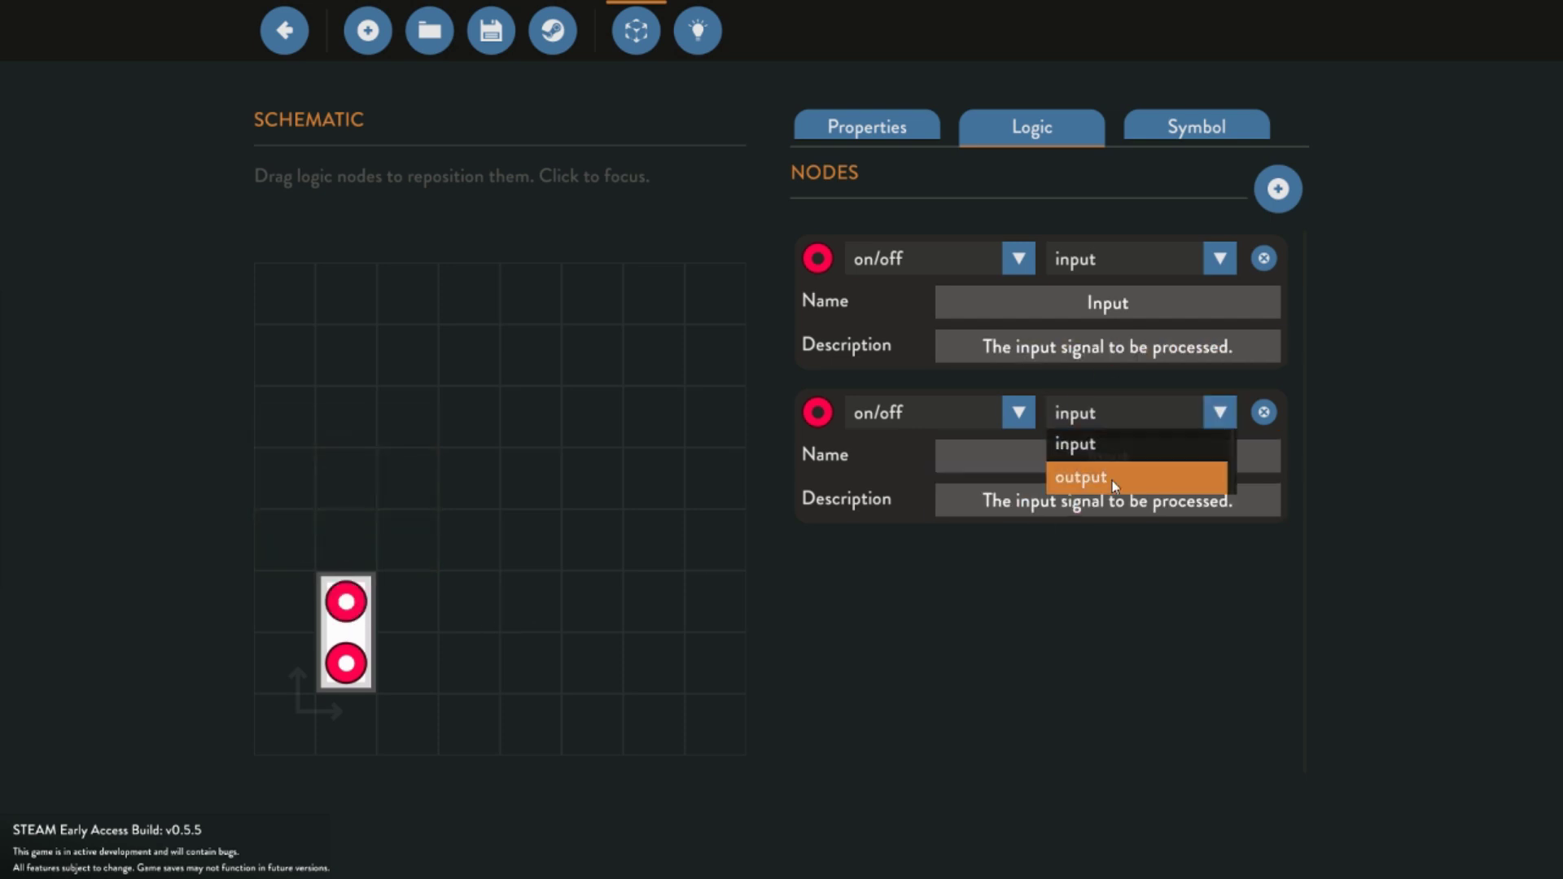
left_click(1111, 479)
left_click(944, 411)
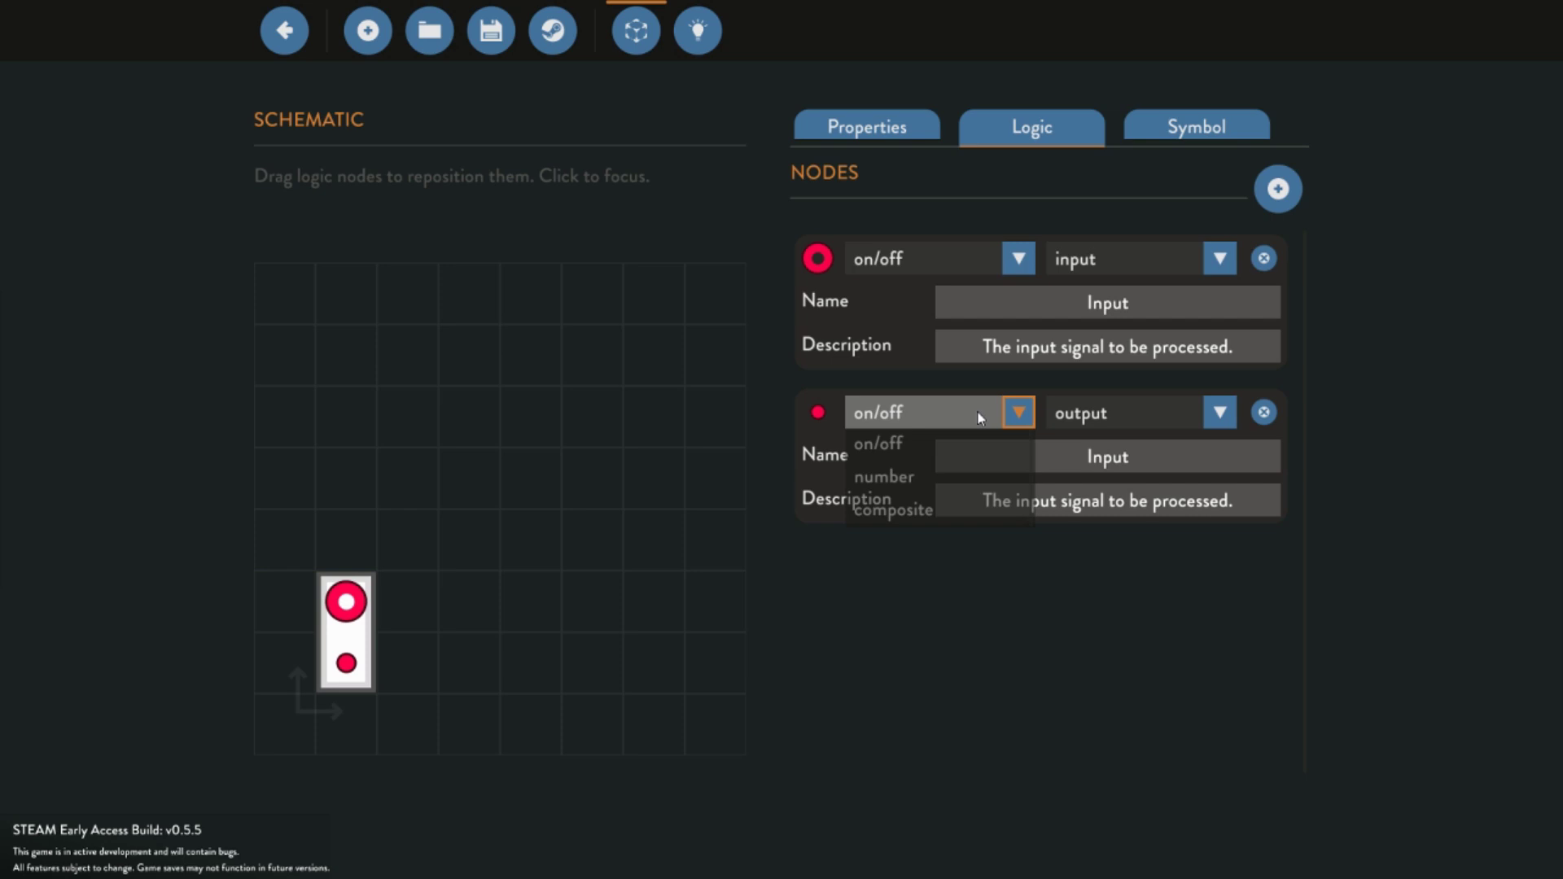
left_click(924, 485)
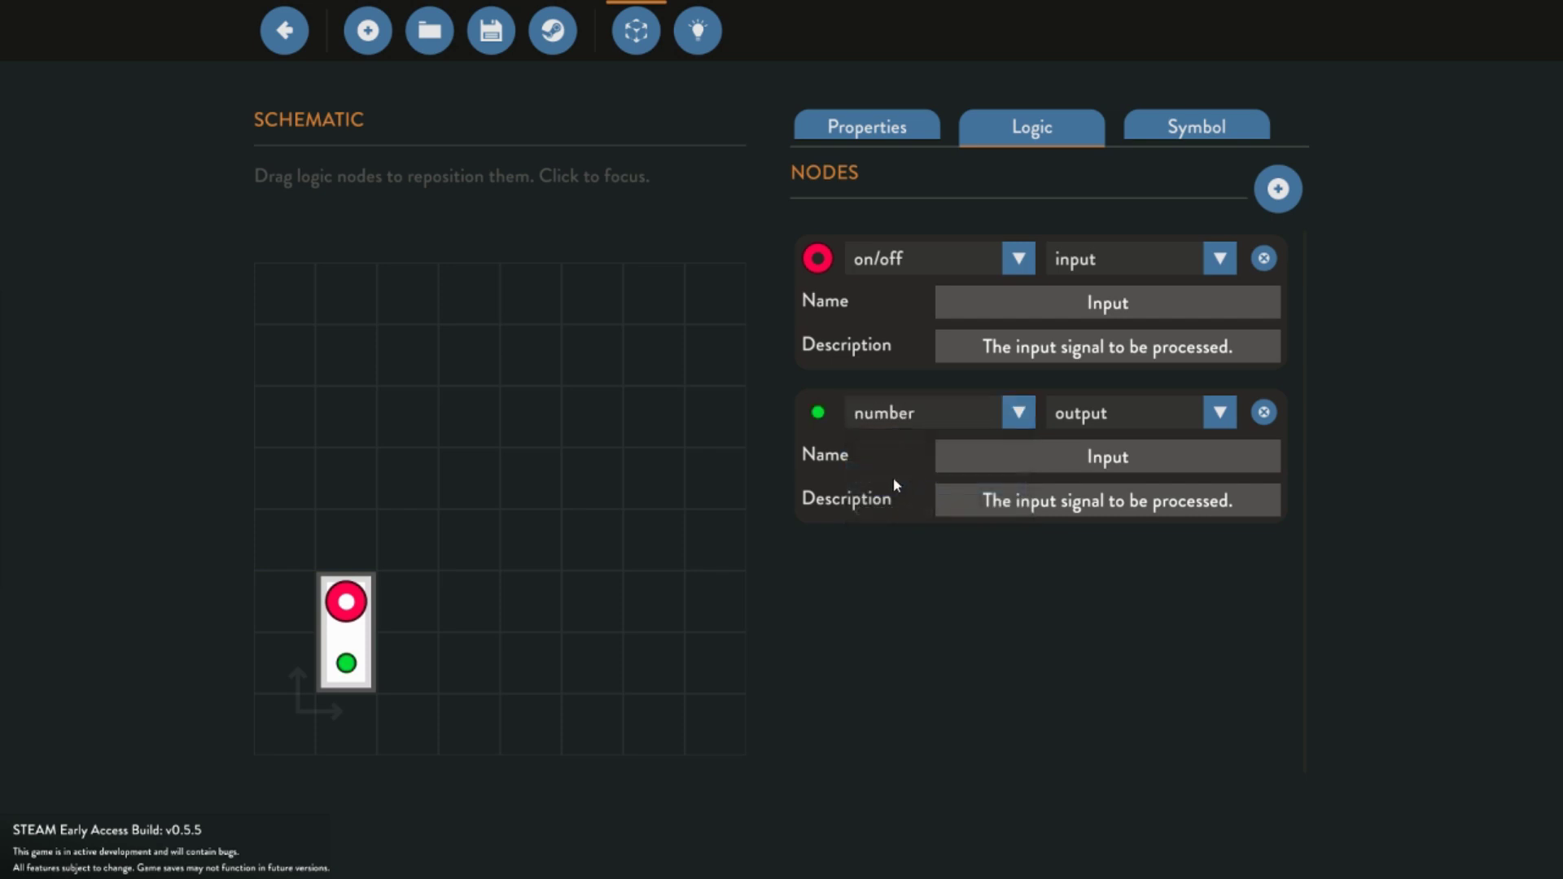
left_click_drag(1109, 477, 957, 461)
key("BackSpace")
type("output")
Draw the microcontroller's symbol as a hollow 10 by 6 pixel rectangle with two-pixel-thick stubs reaching both side edges of the grid
left_click(1219, 122)
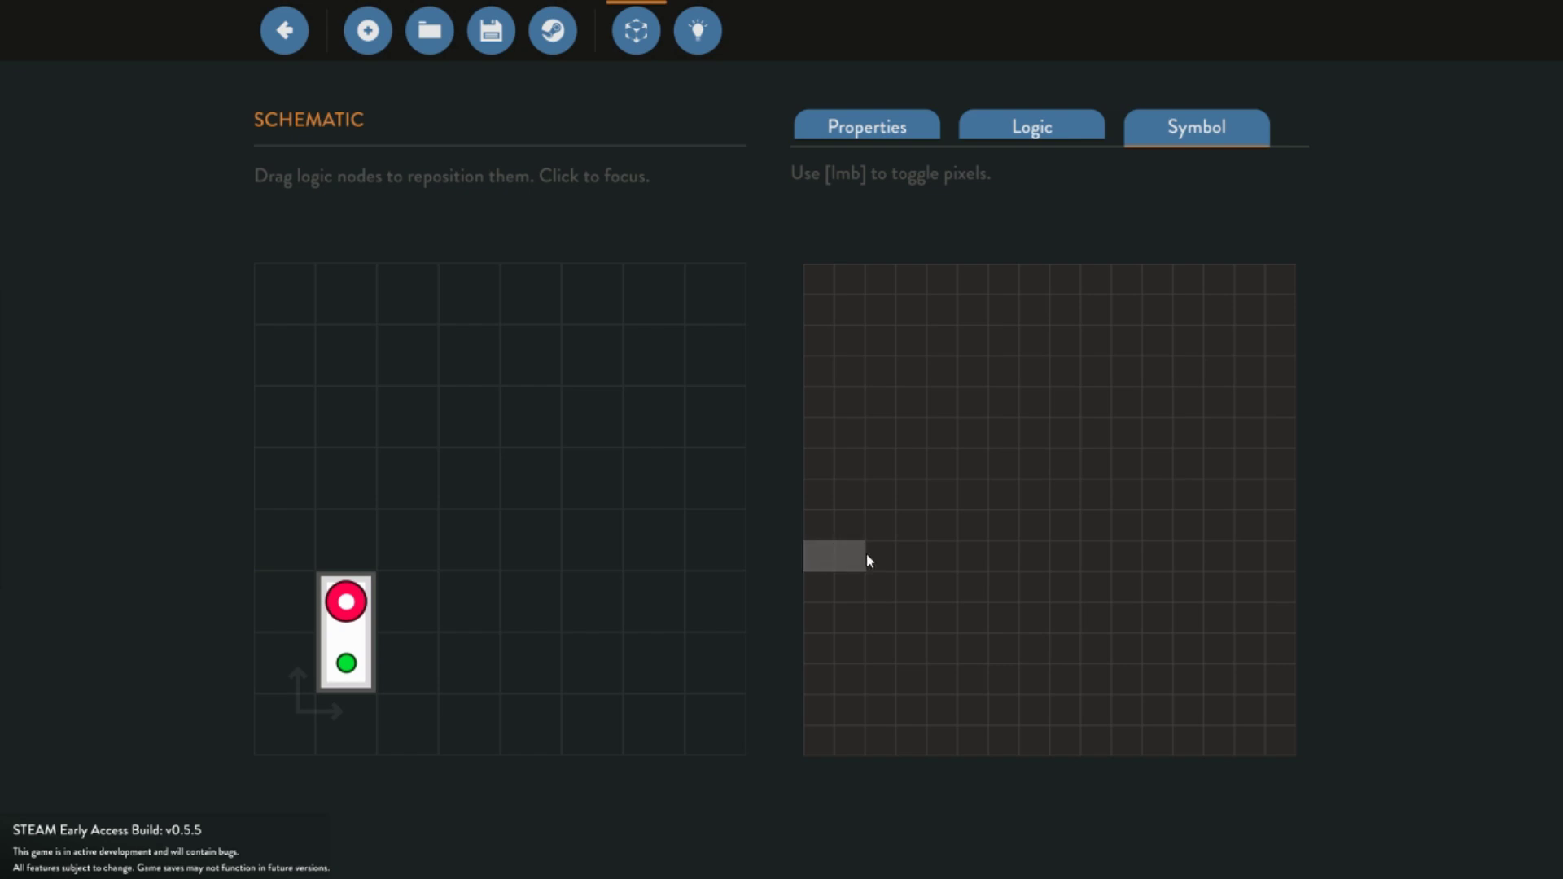
left_click_drag(828, 533, 882, 533)
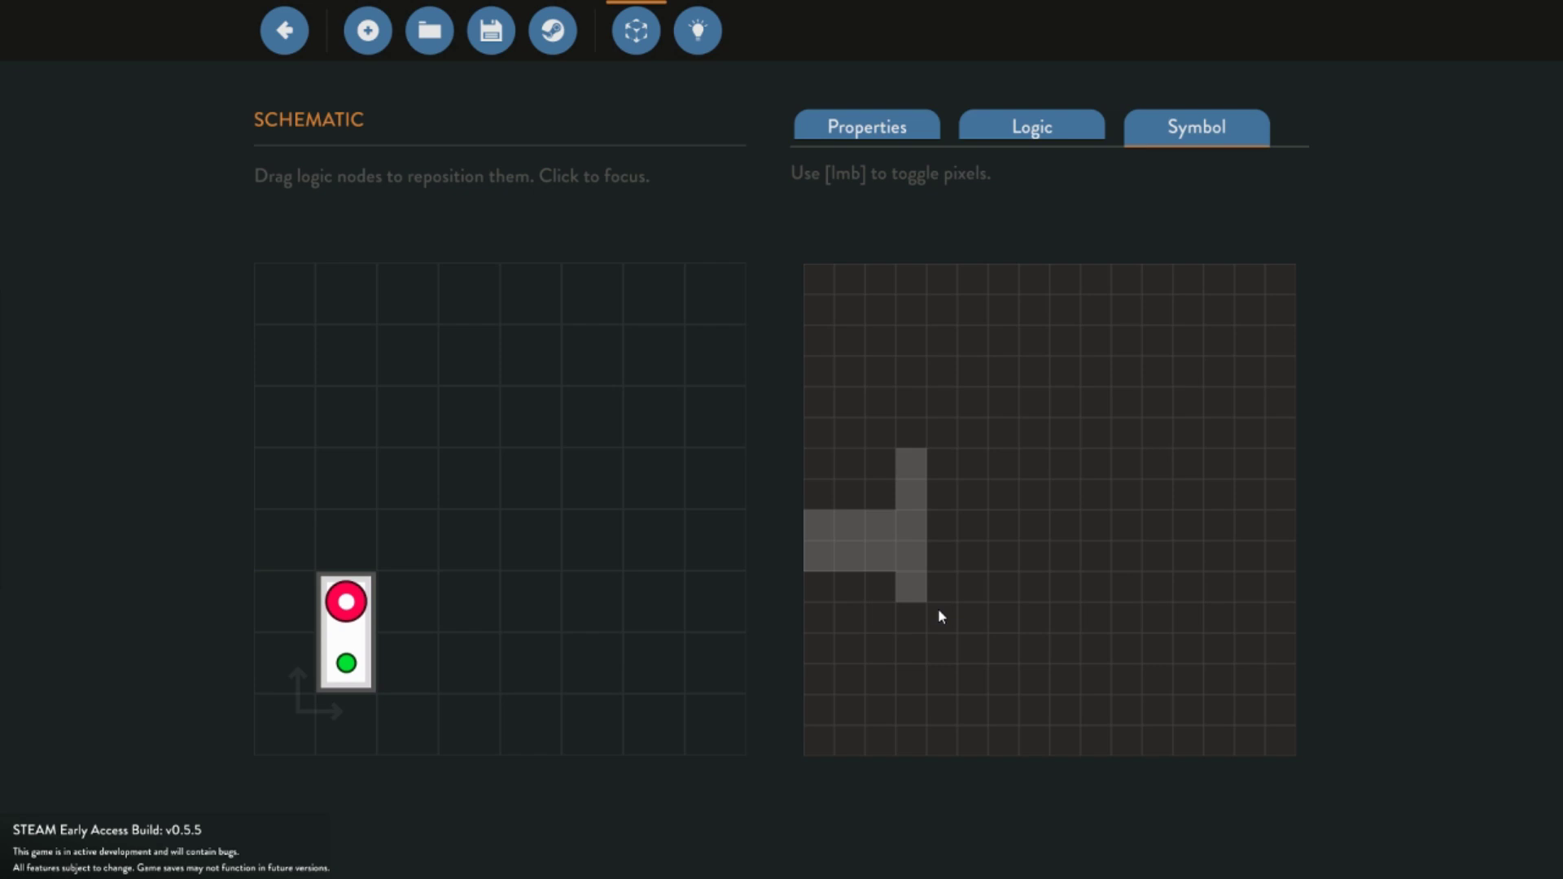
left_click_drag(925, 619, 1080, 618)
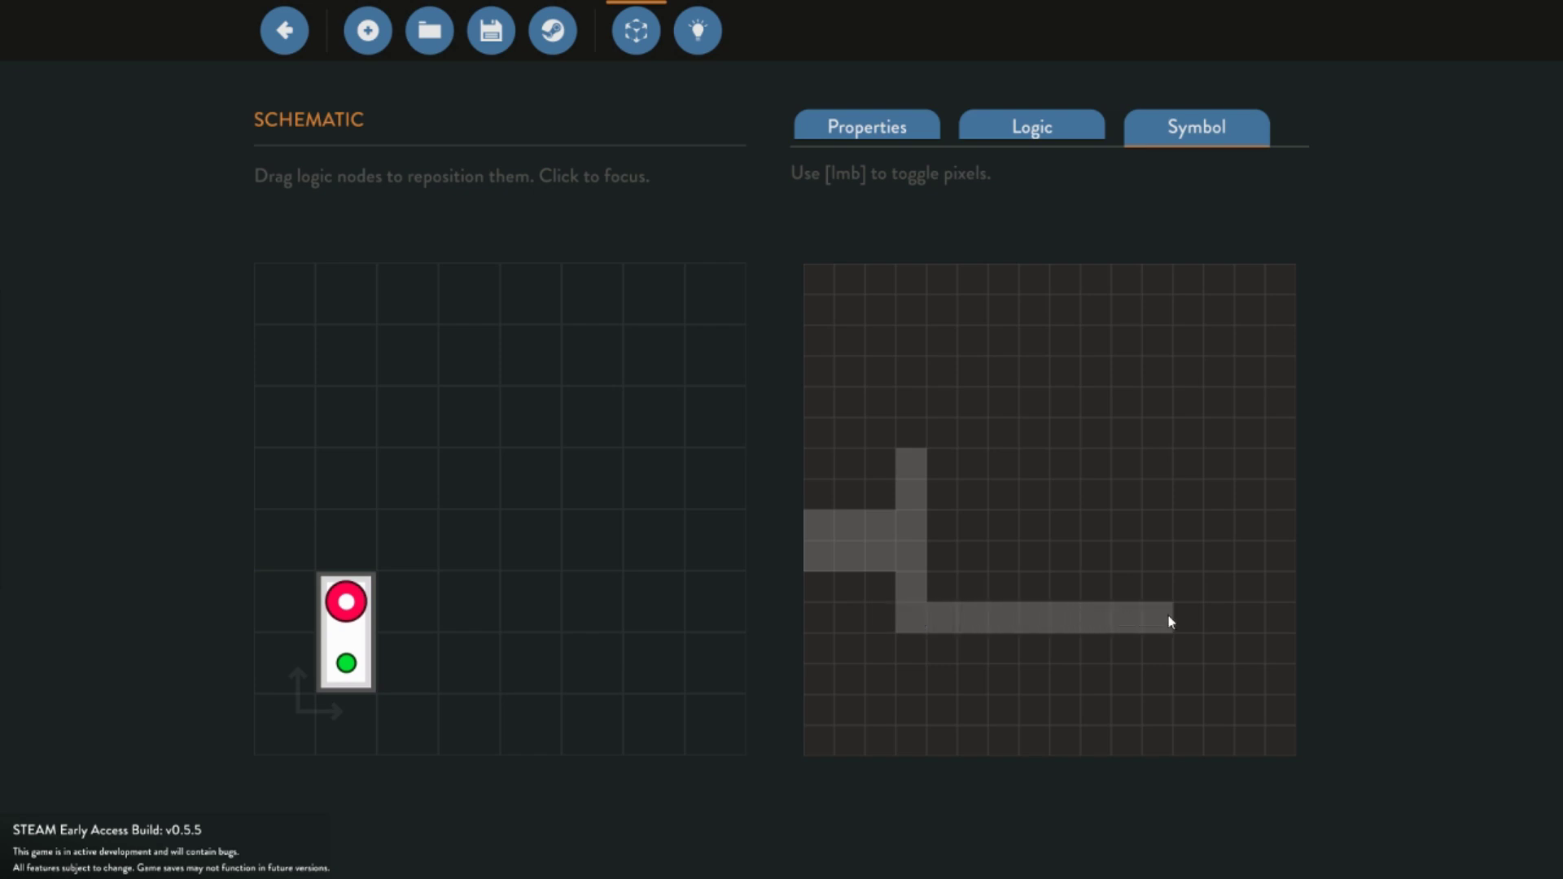
mouse_move(1185, 464)
left_mouse_down()
mouse_move(984, 475)
mouse_move(944, 492)
left_mouse_up()
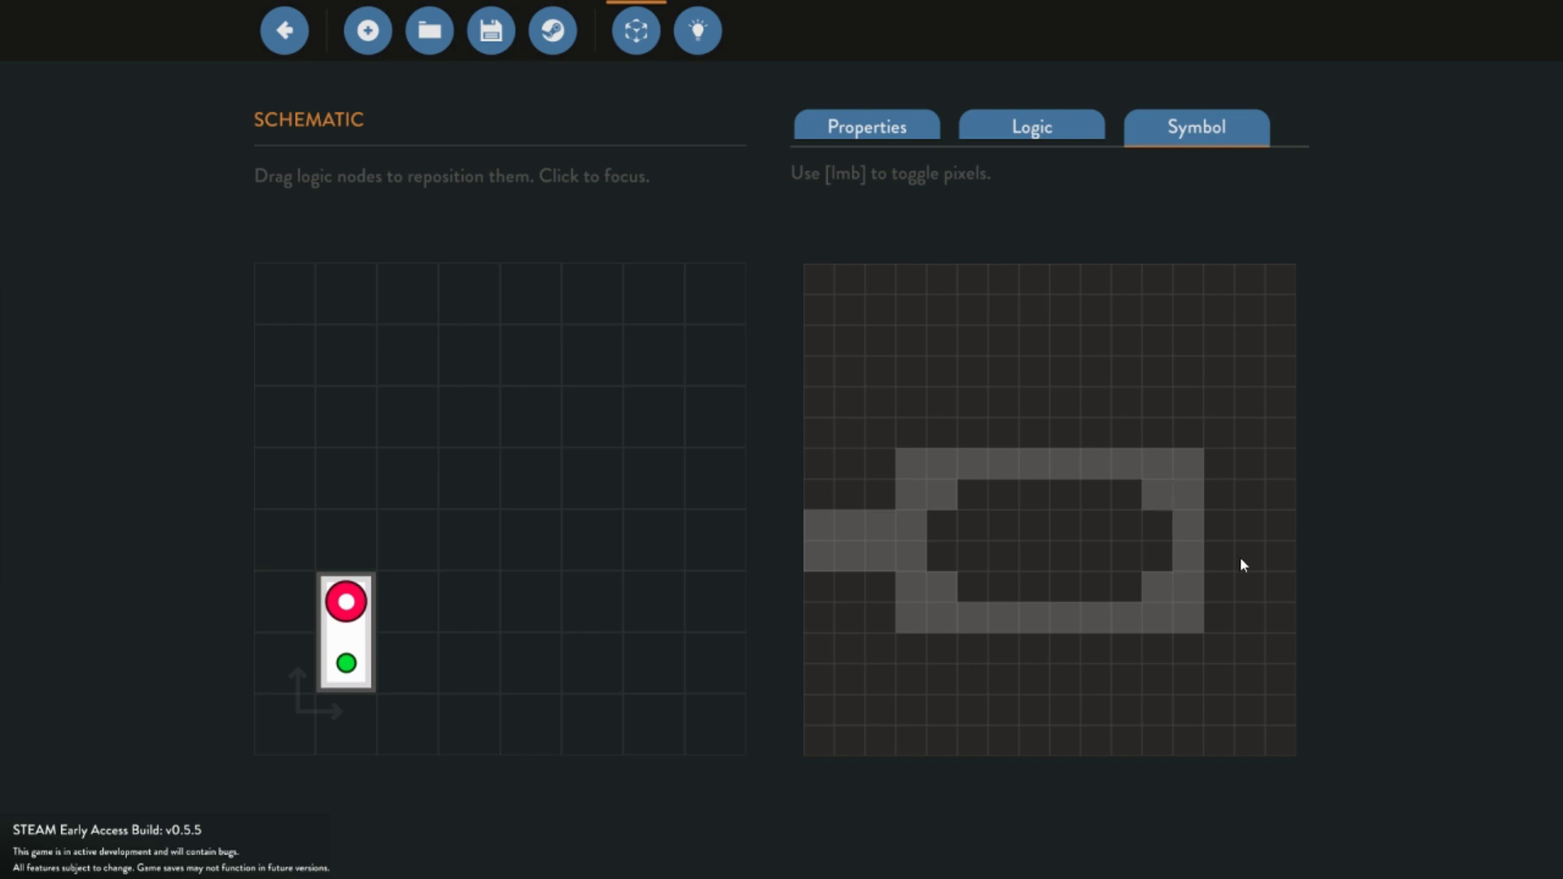
left_click_drag(1219, 557, 1295, 562)
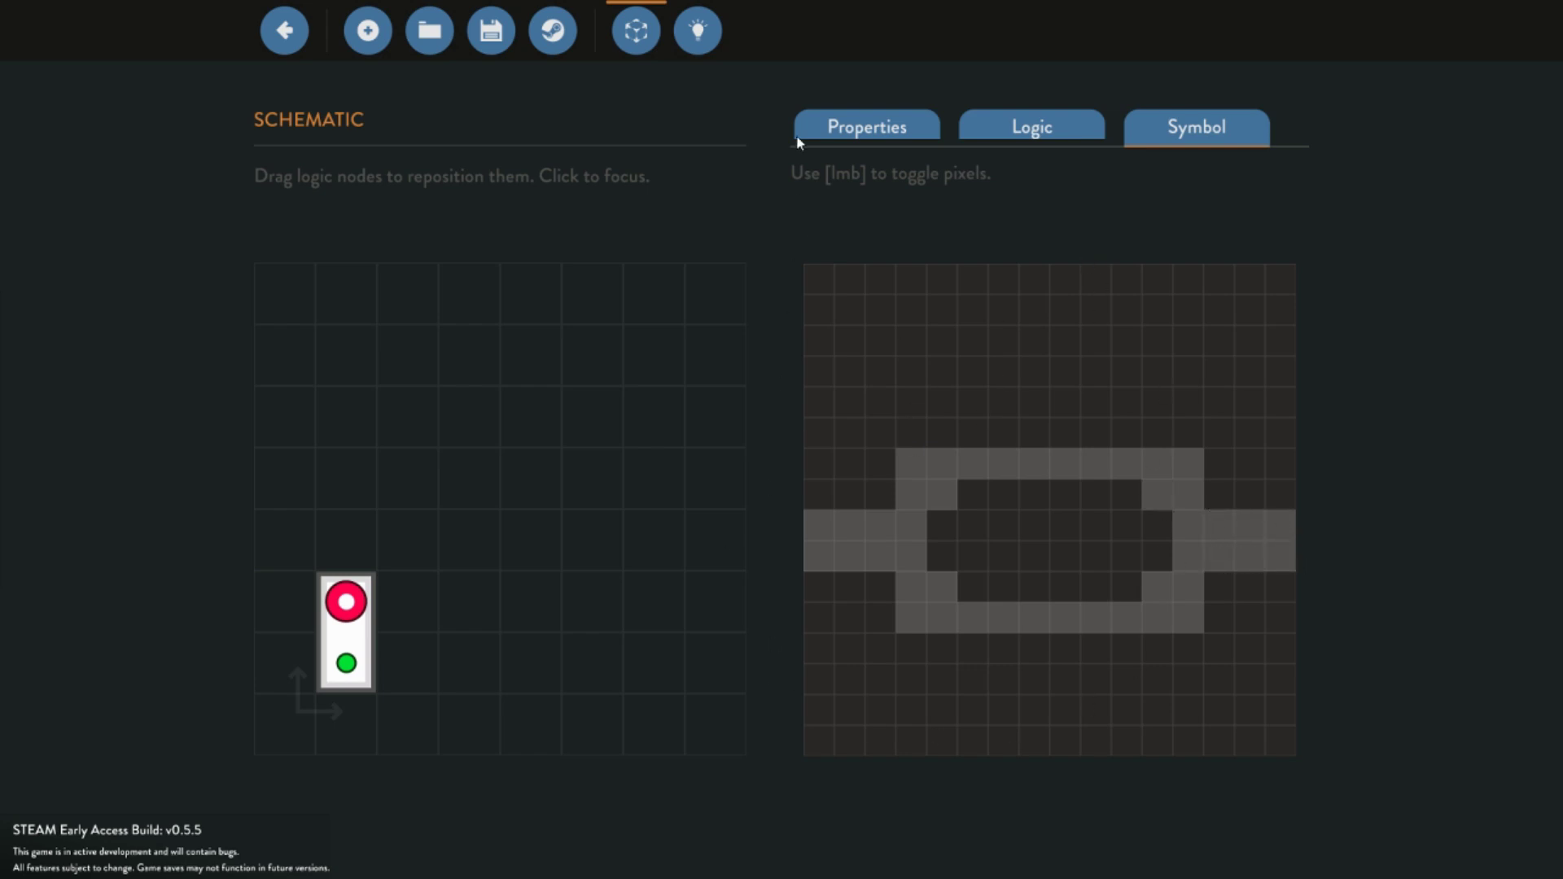
Spread the nodes apart on the logic canvas, with the Input block on the left and the Output block on the right
left_click(713, 37)
left_click_drag(851, 397, 1107, 390)
left_click_drag(912, 395, 692, 407)
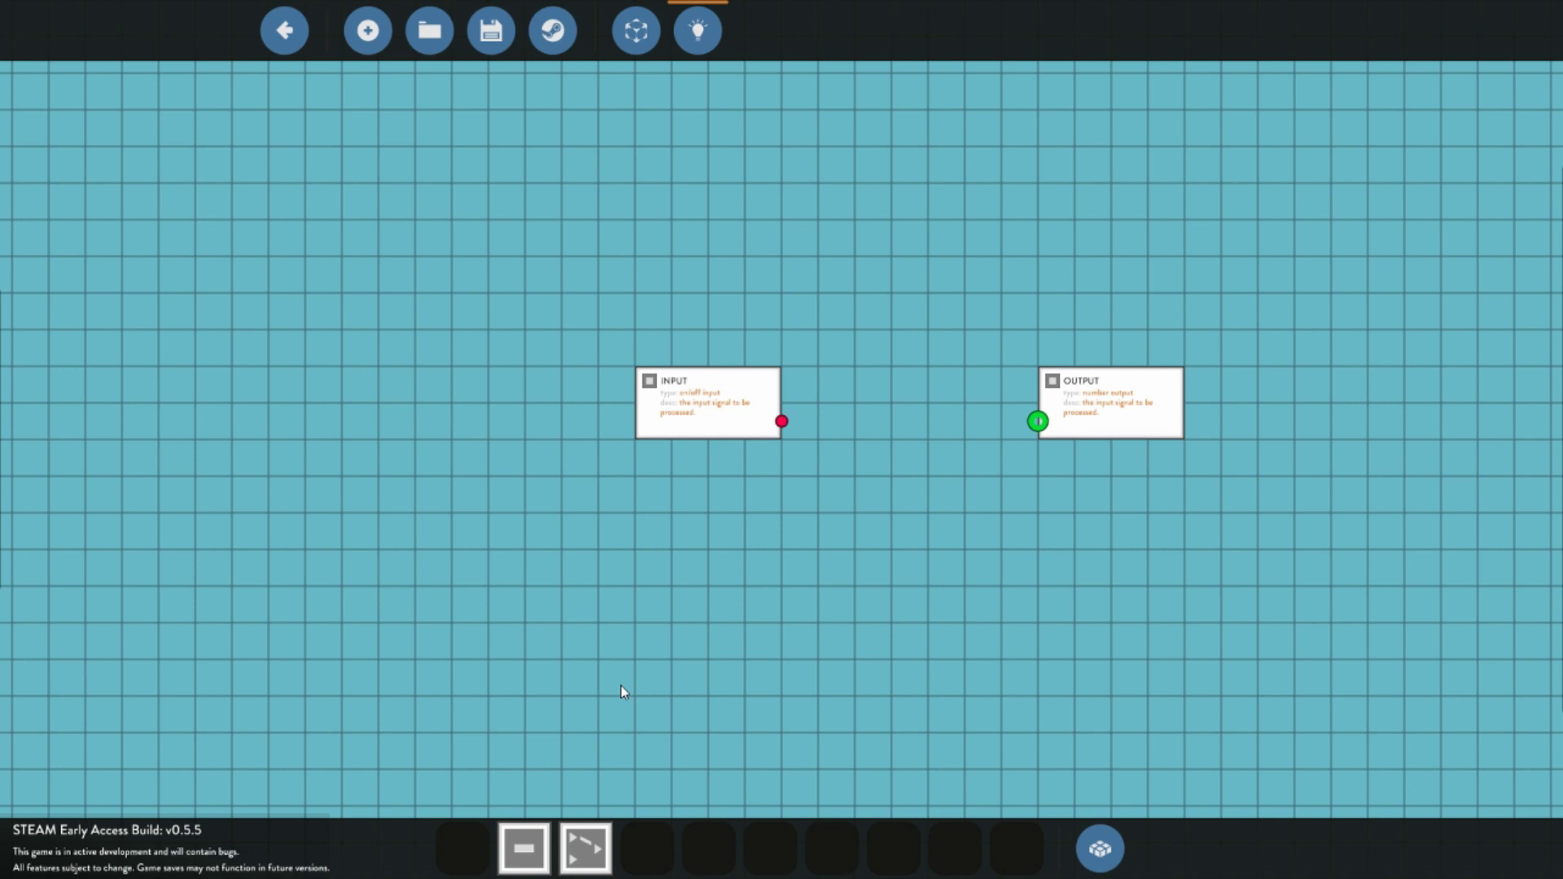
Place two Constant Number blocks stacked above the Input block and a Numerical Switchbox between Input and Output
left_click_drag(519, 846, 659, 317)
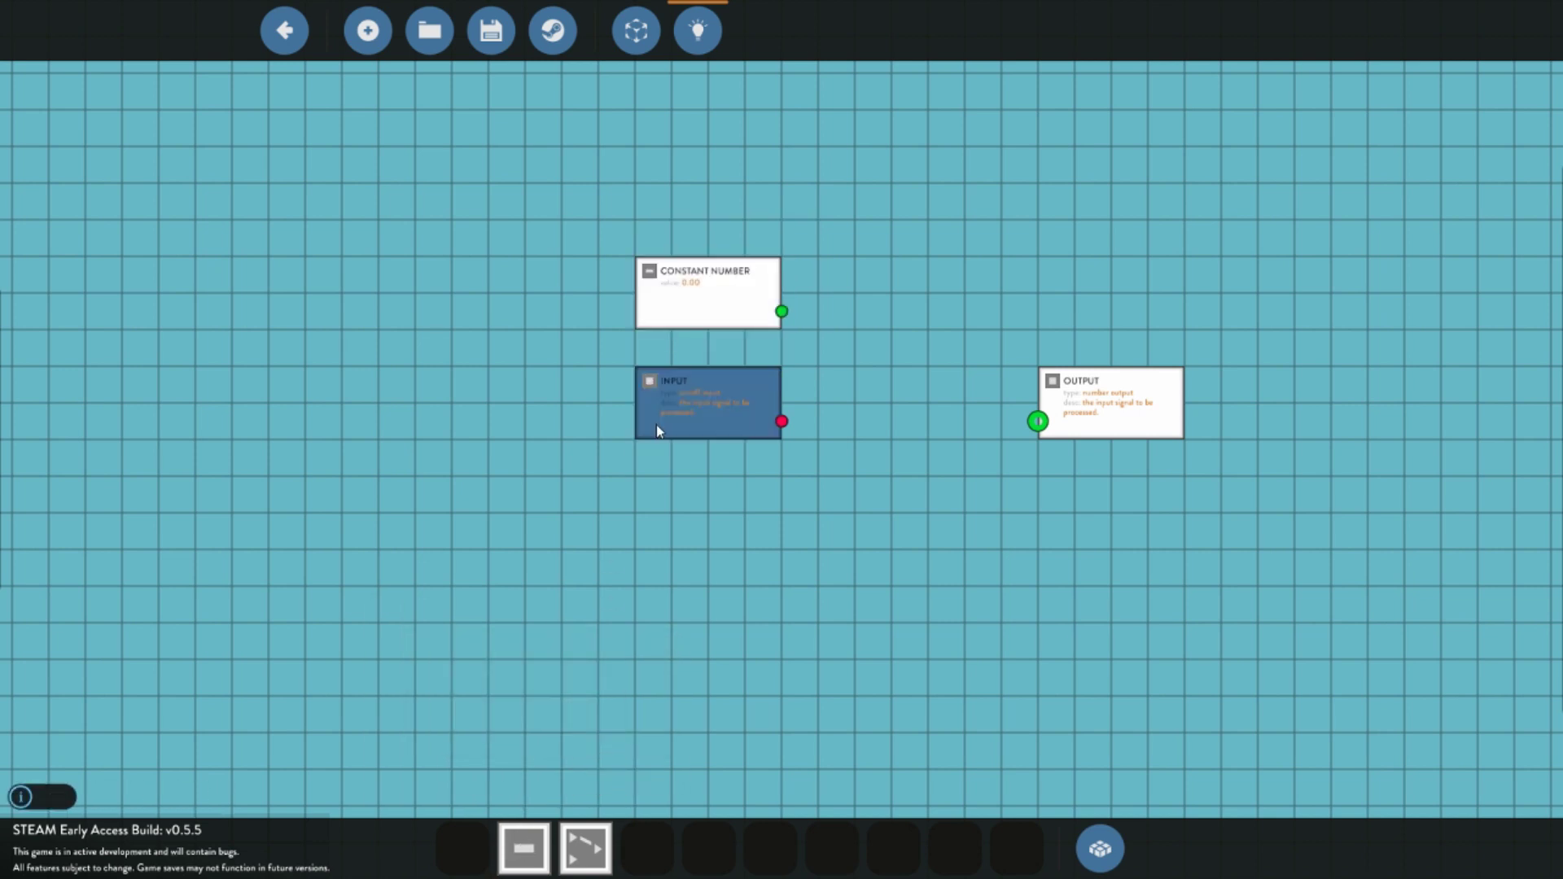
left_click(523, 848)
left_click(666, 216)
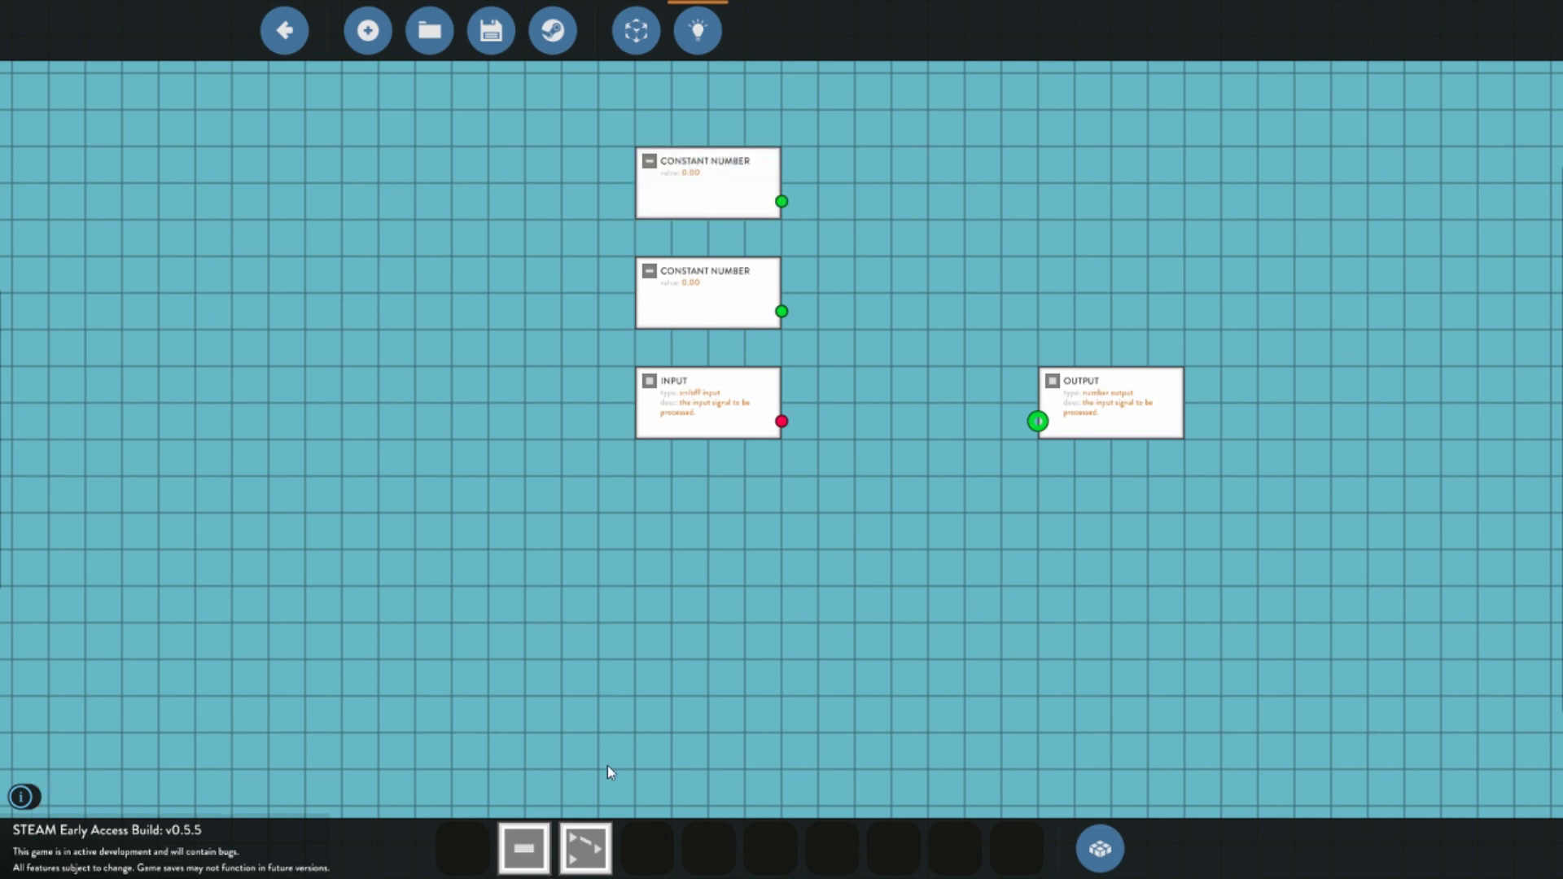
left_click(585, 848)
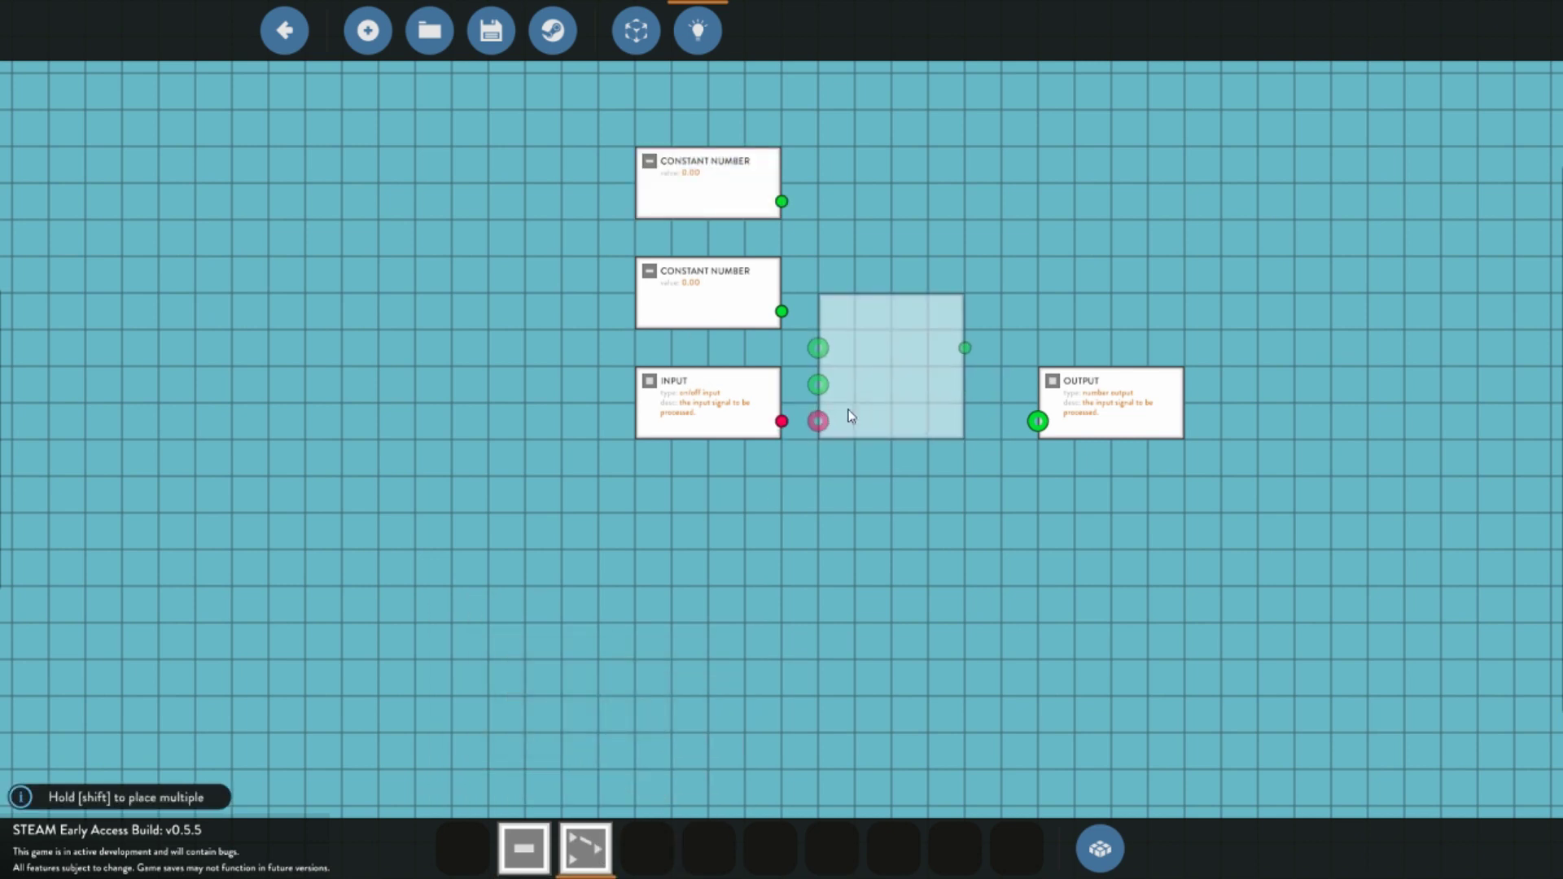
left_click(830, 411)
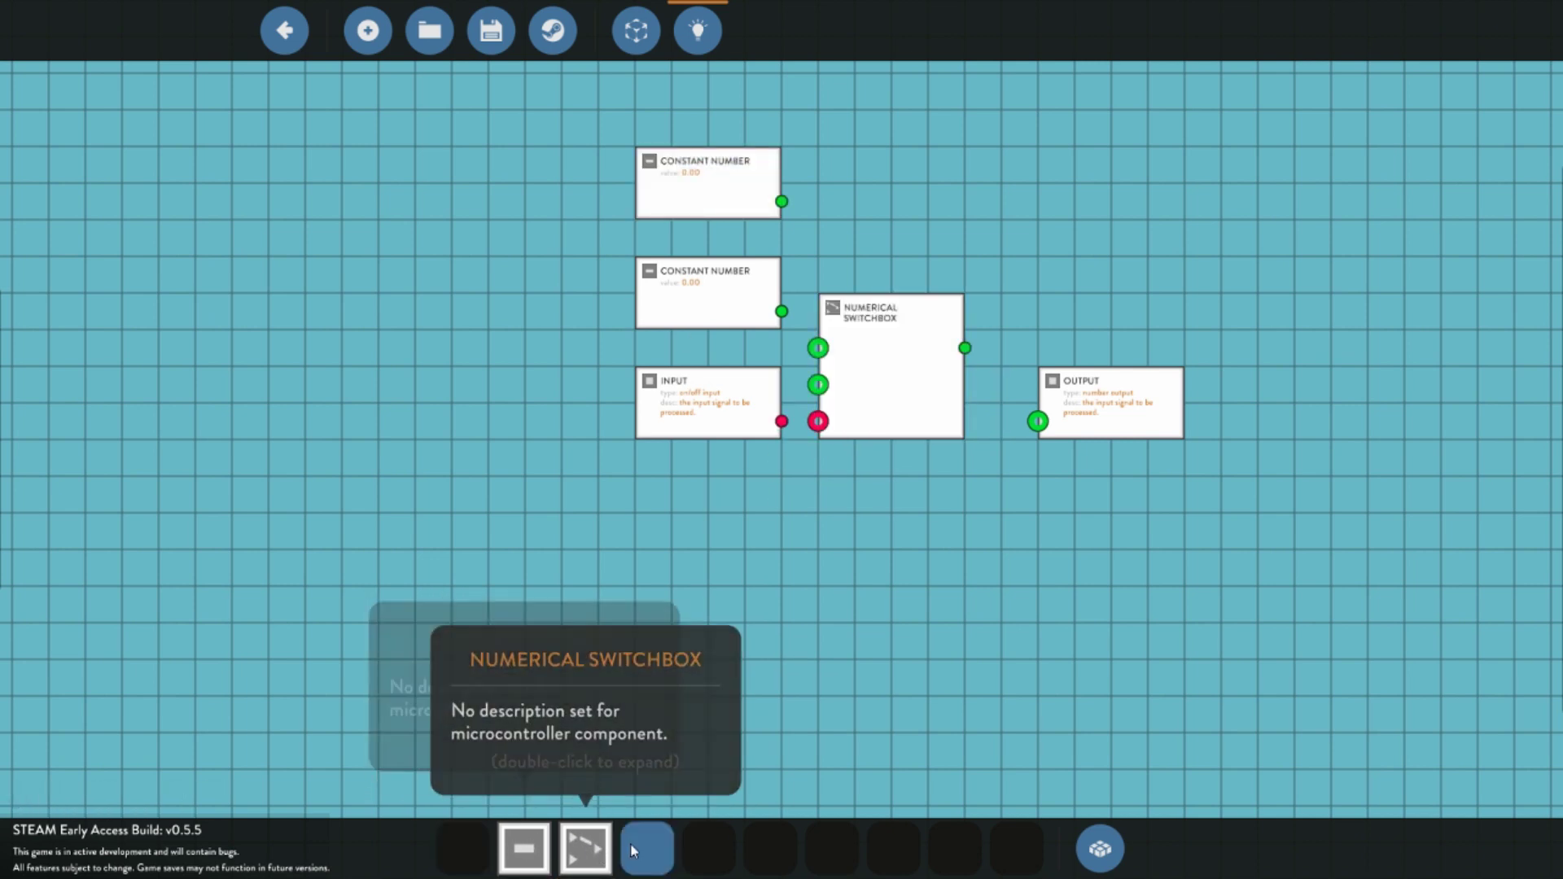
Browse the categories of available logic gates for the microcontroller
left_click(1099, 852)
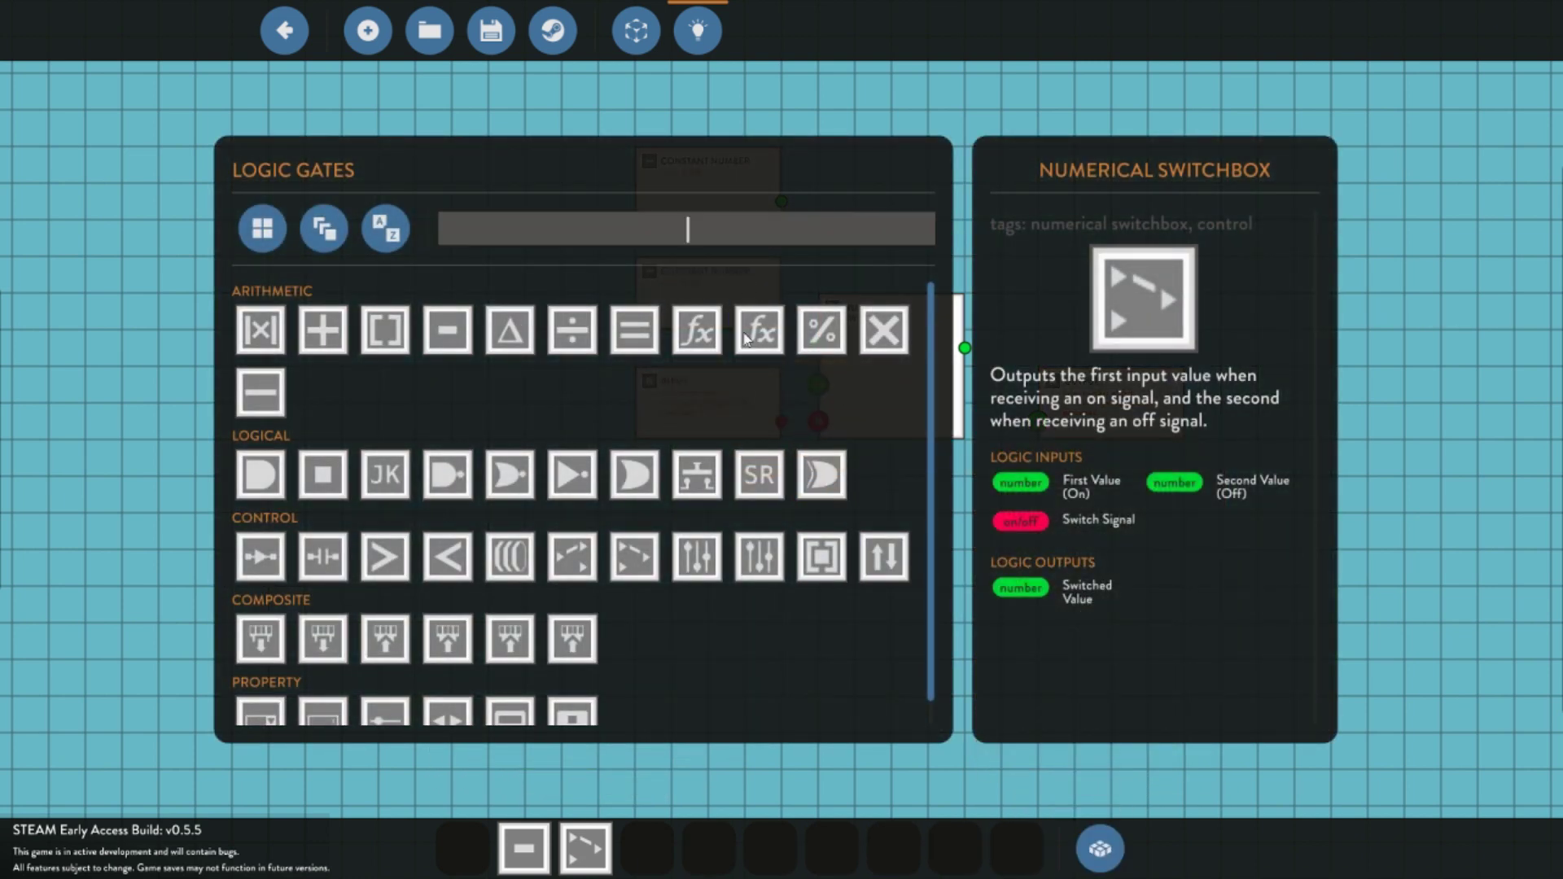
scroll(752, 598, "down", 1)
scroll(661, 497, "up", 1)
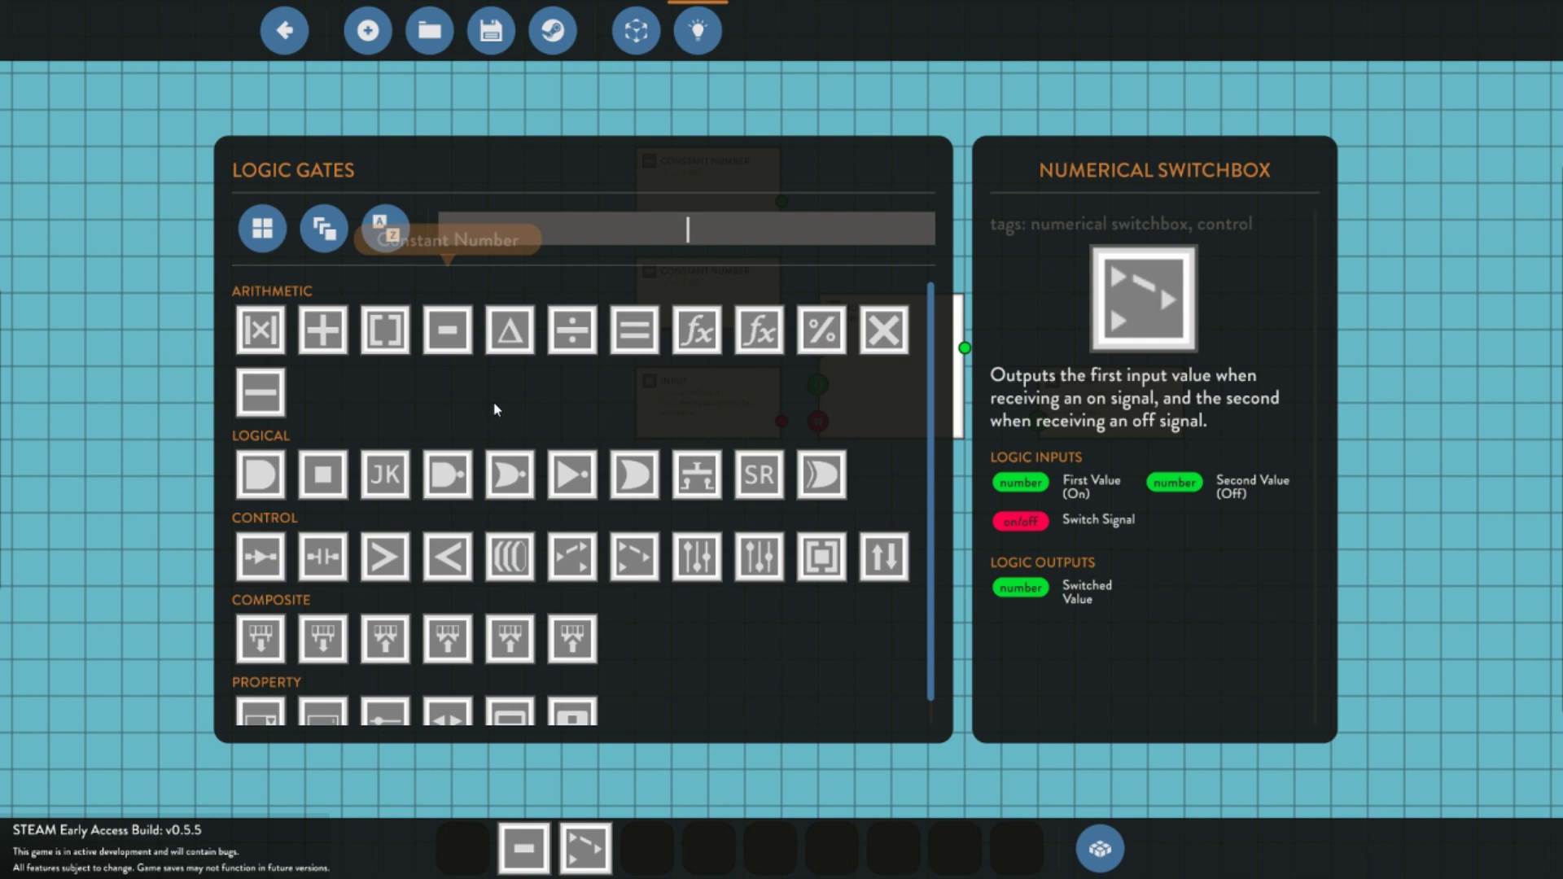
left_click(685, 232)
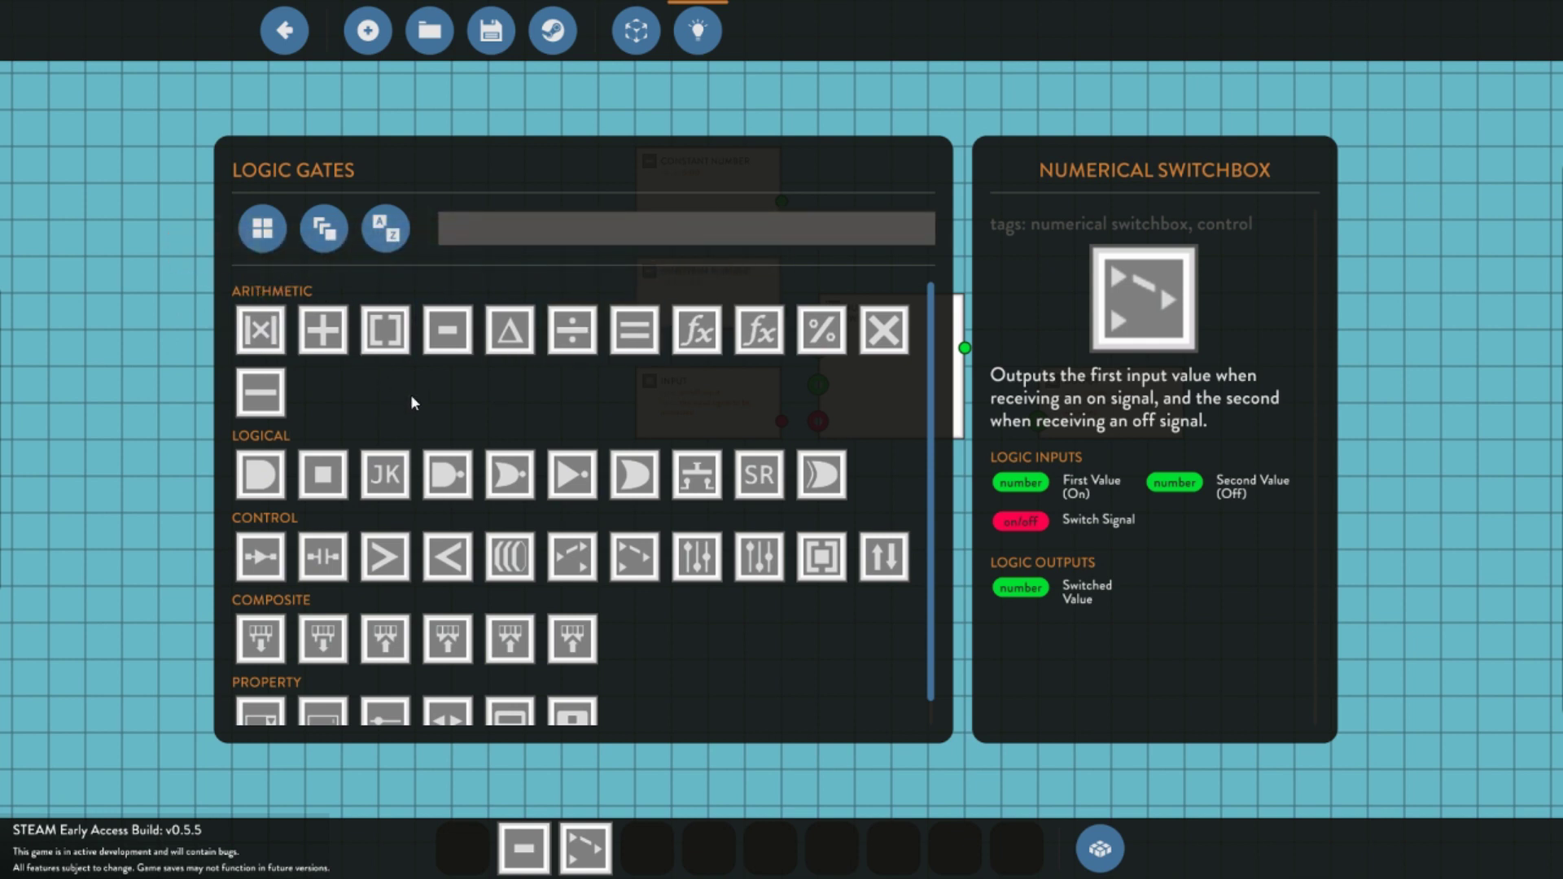
scroll(389, 547, "down", 1)
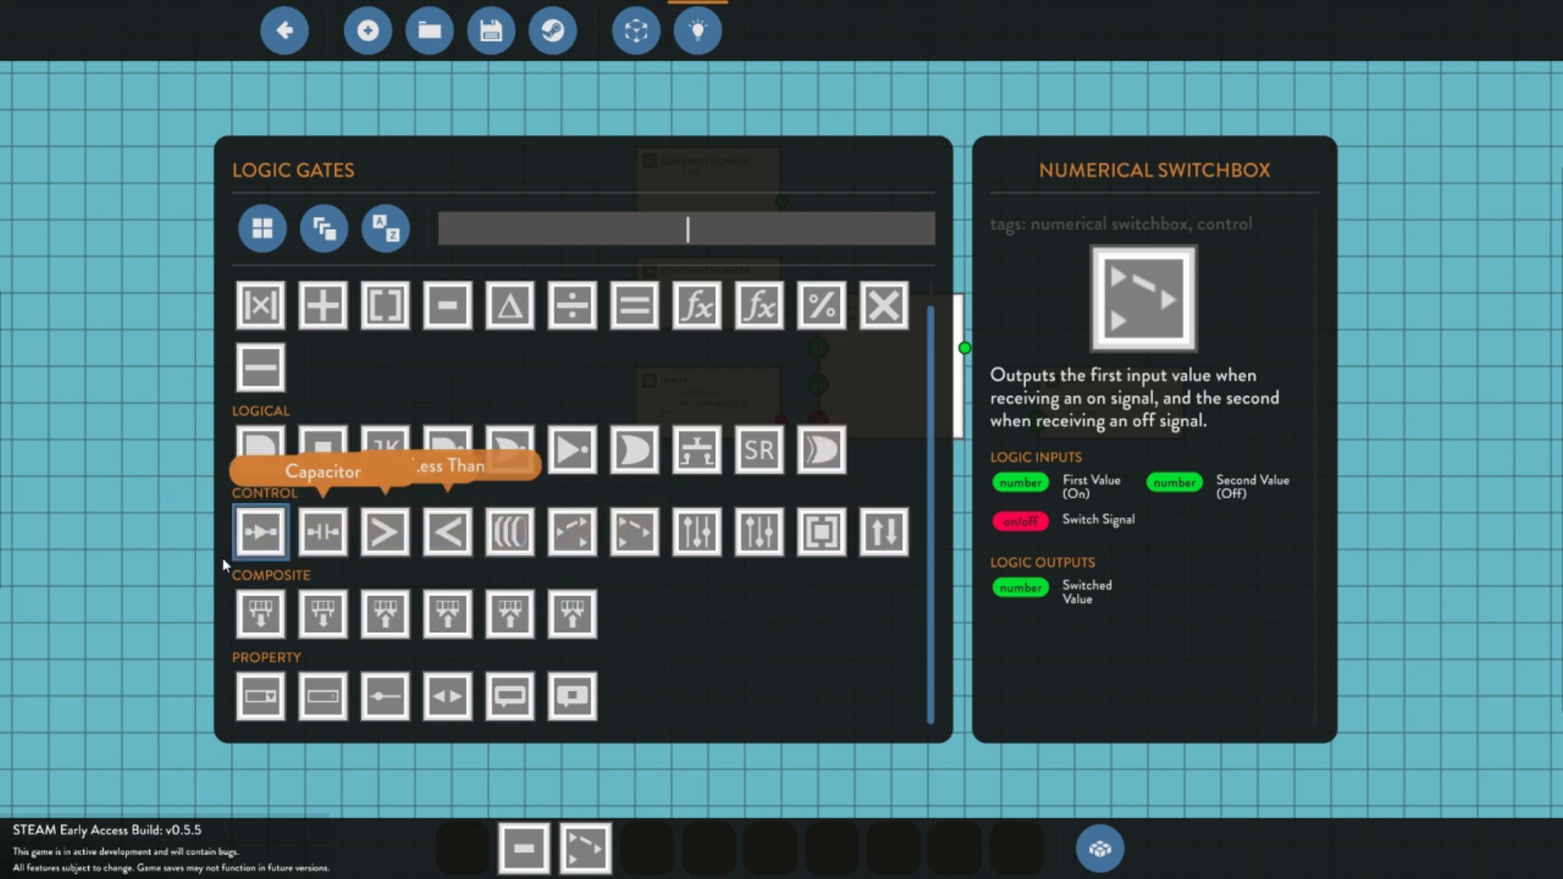
scroll(236, 521, "up", 1)
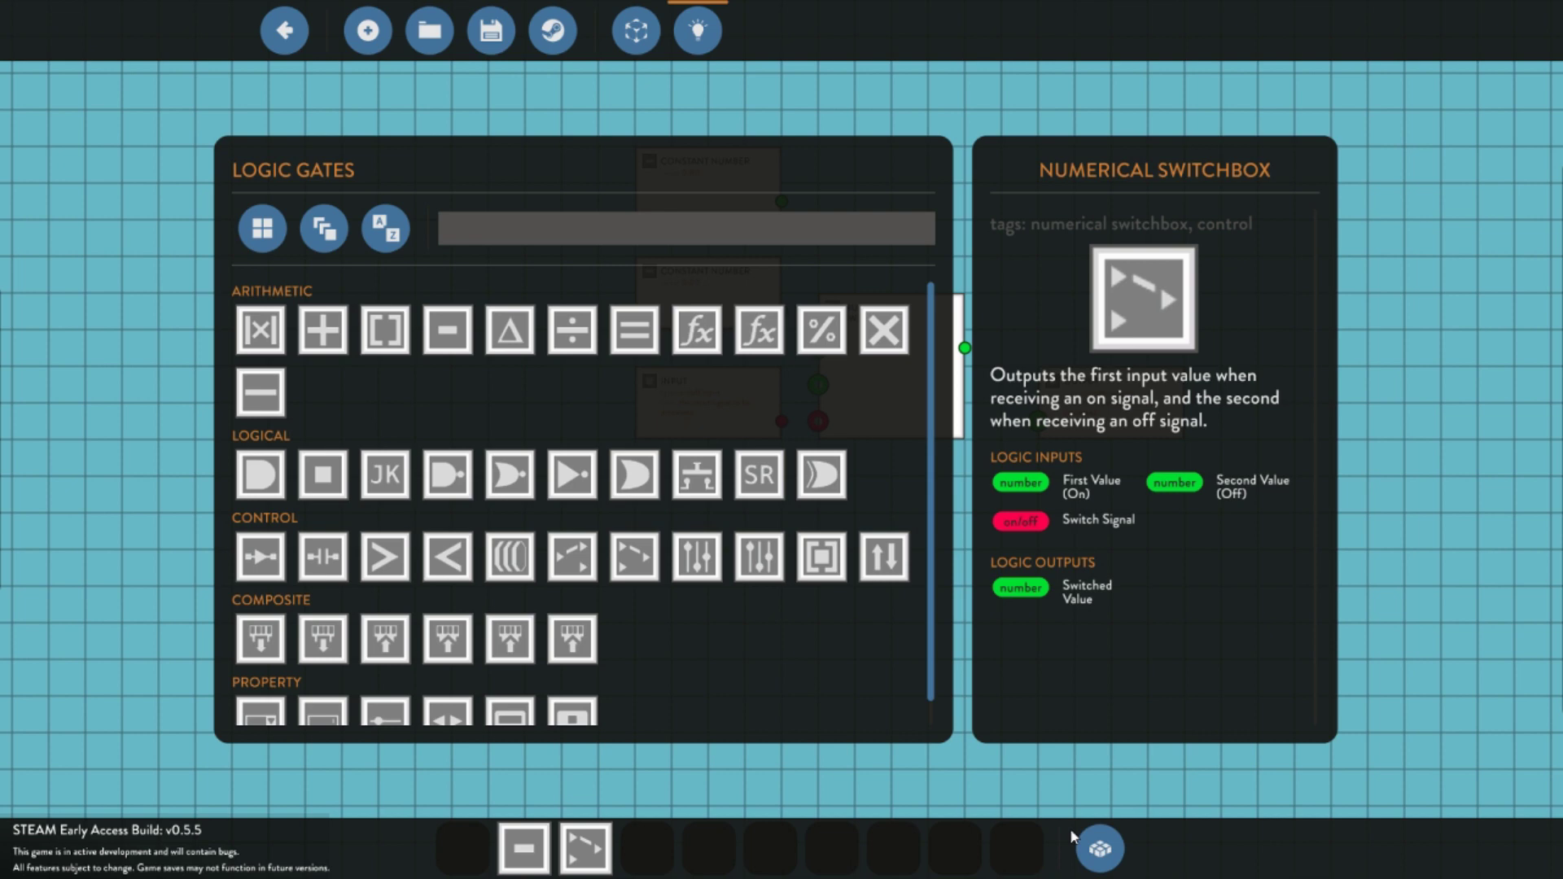
left_click(1094, 845)
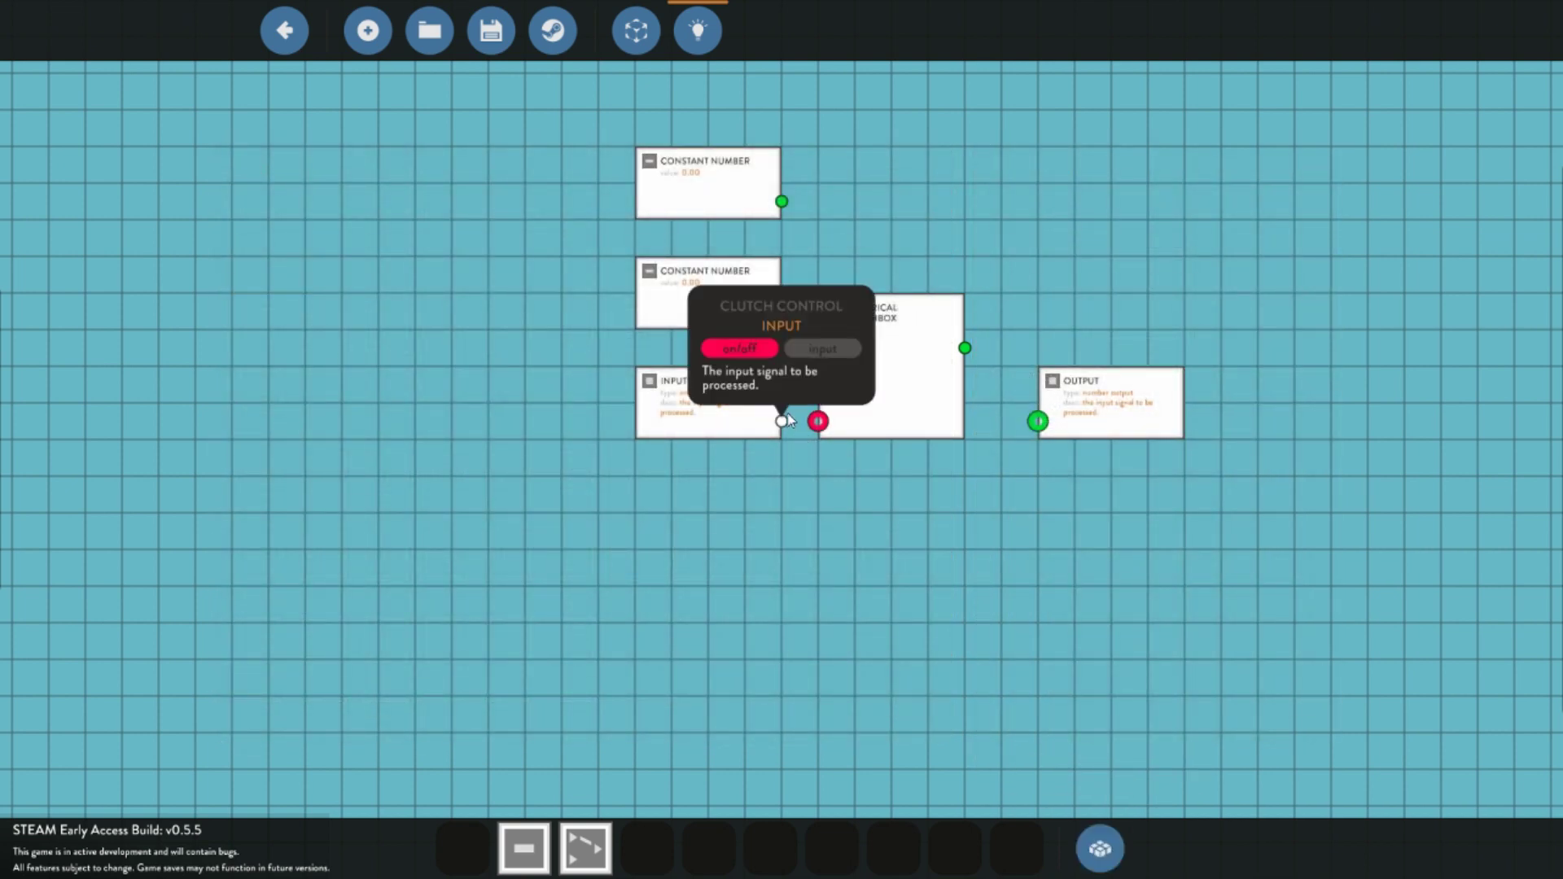
Wire both constants and the Input into the Numerical Switchbox, and its switched value into the Output block
left_click_drag(781, 420, 818, 421)
left_click_drag(780, 311, 781, 202)
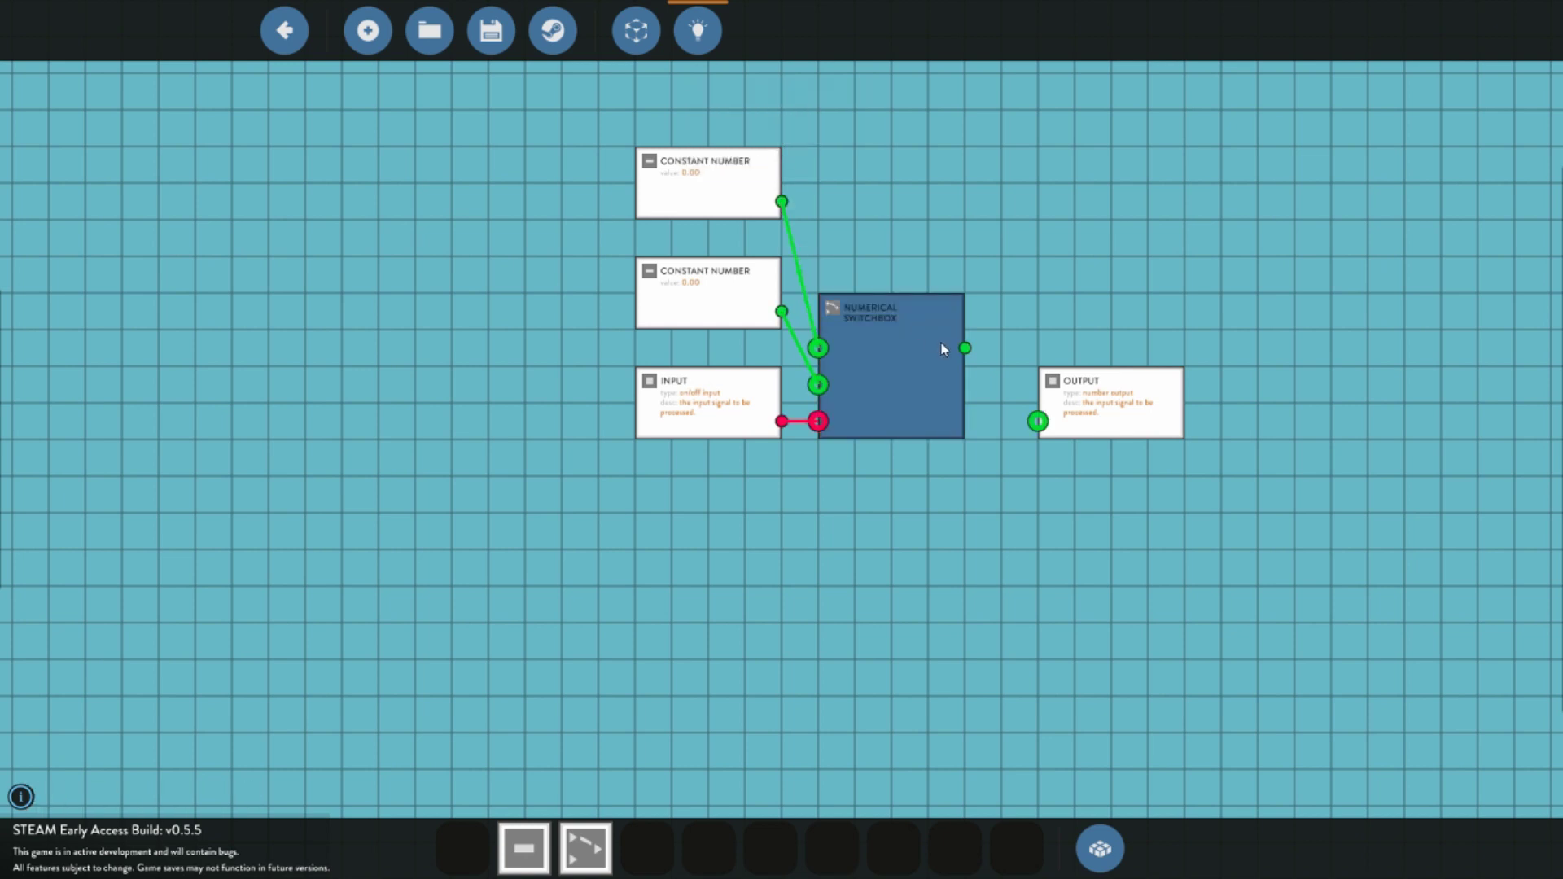
left_click_drag(964, 348, 1038, 421)
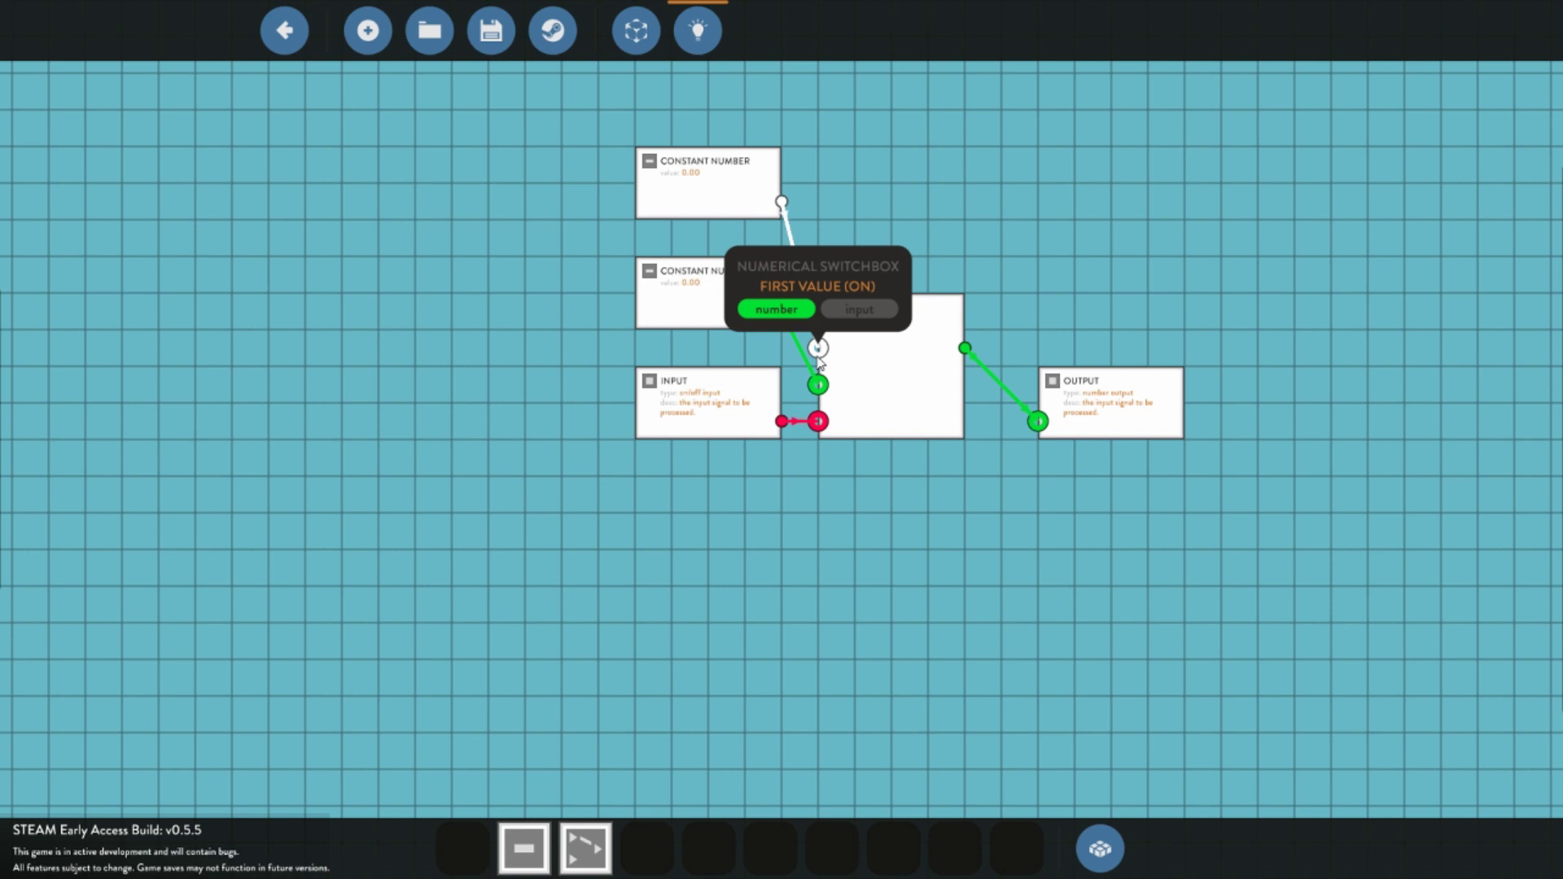
Set the output value of the upper Constant Number, wired to the switchbox's first value, to 1
left_click(733, 184)
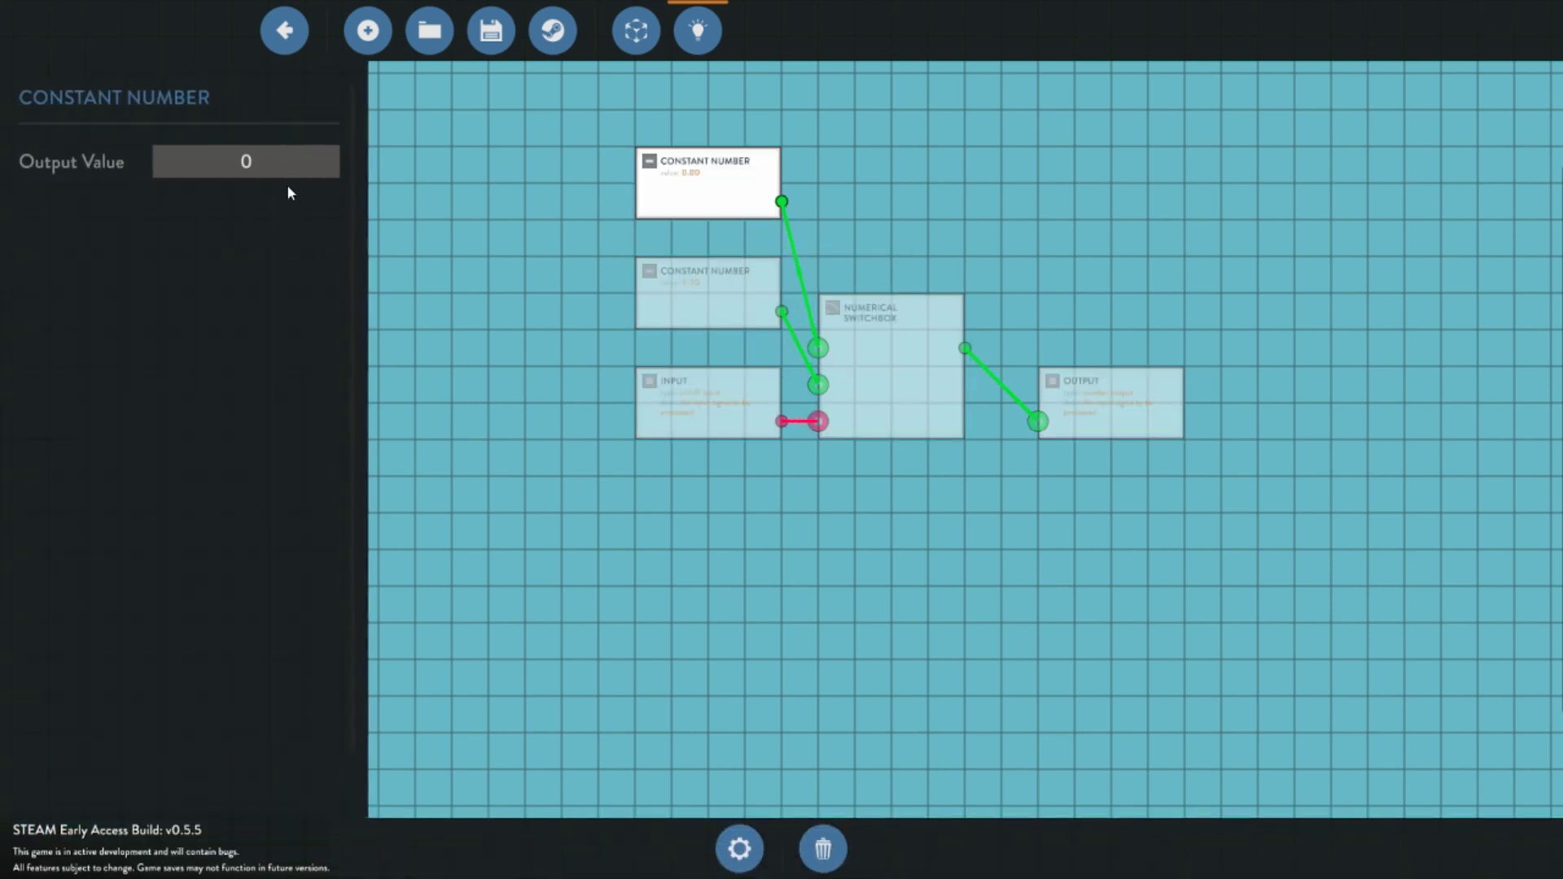
left_click(288, 172)
key("BackSpace")
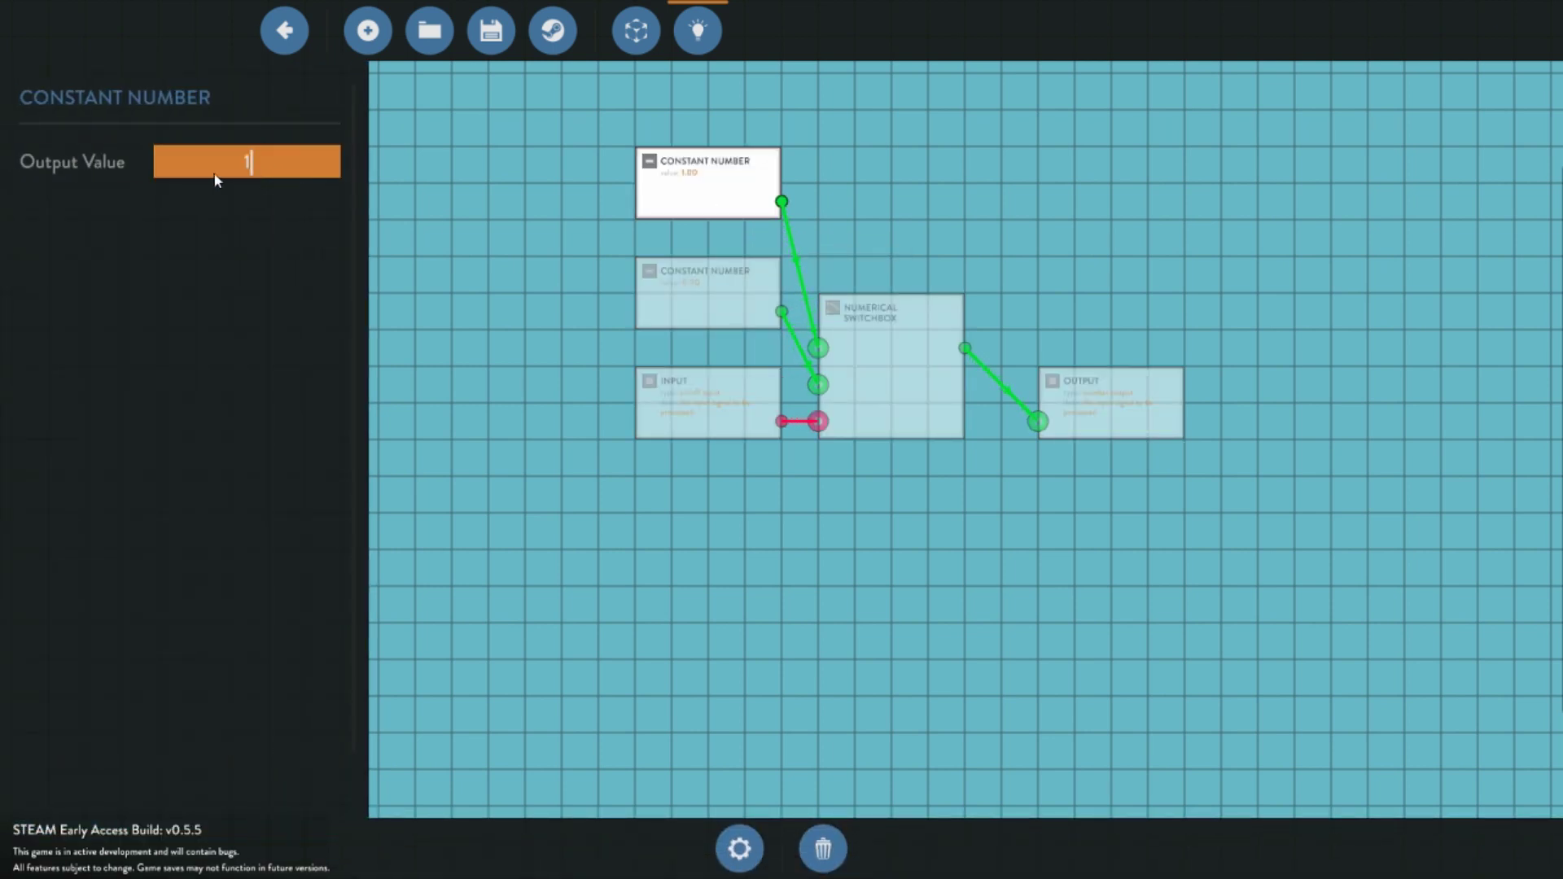
key("Return")
left_click(513, 283)
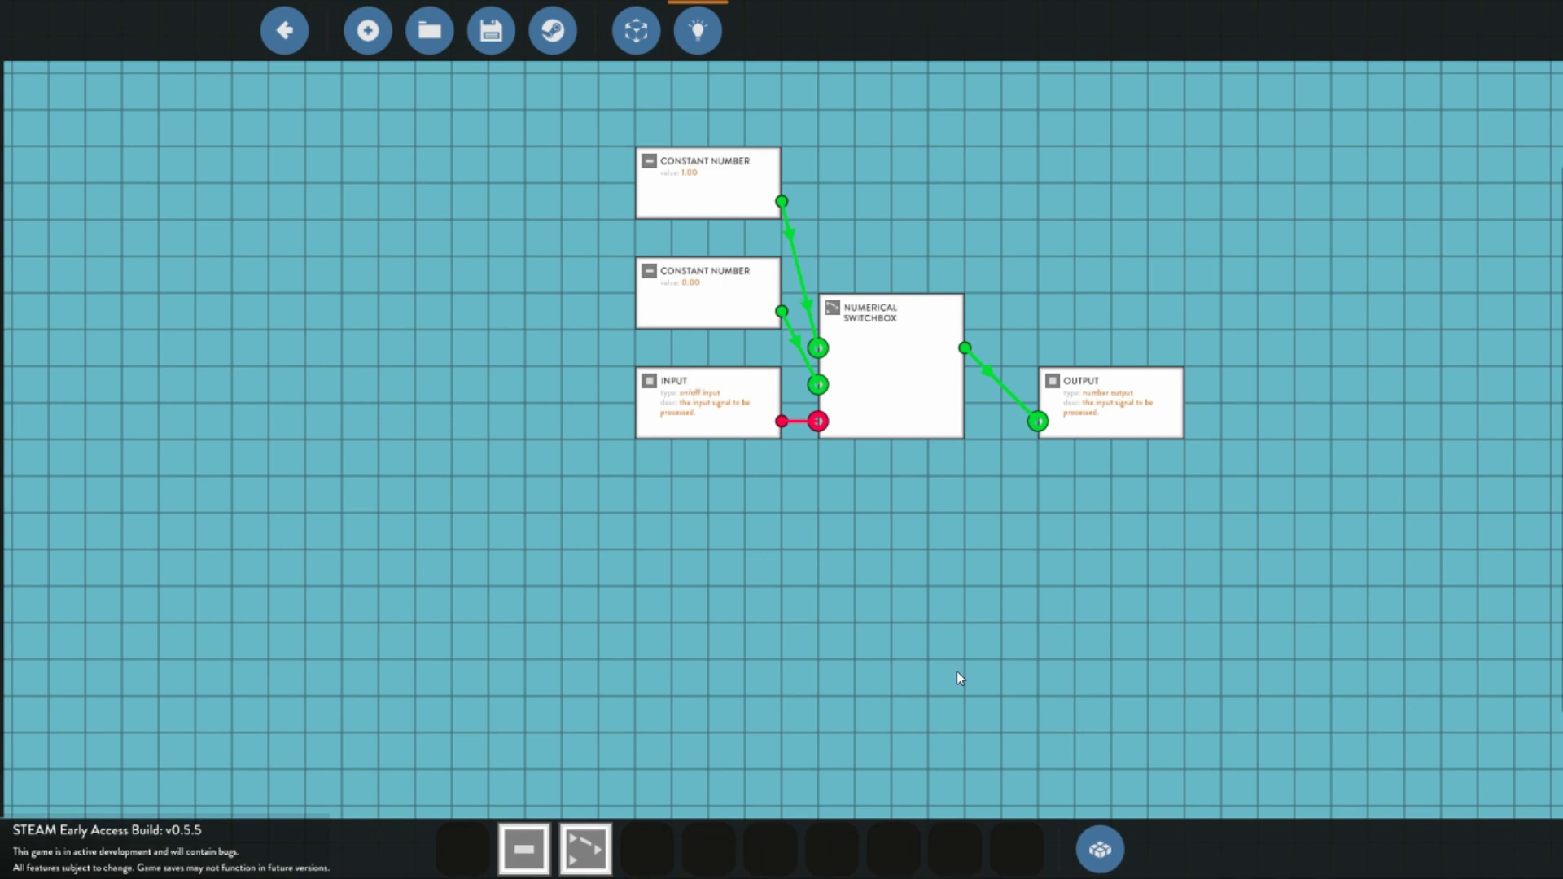
Find the PID Controller among the logic gates and place one below the Numerical Switchbox
left_click(1103, 850)
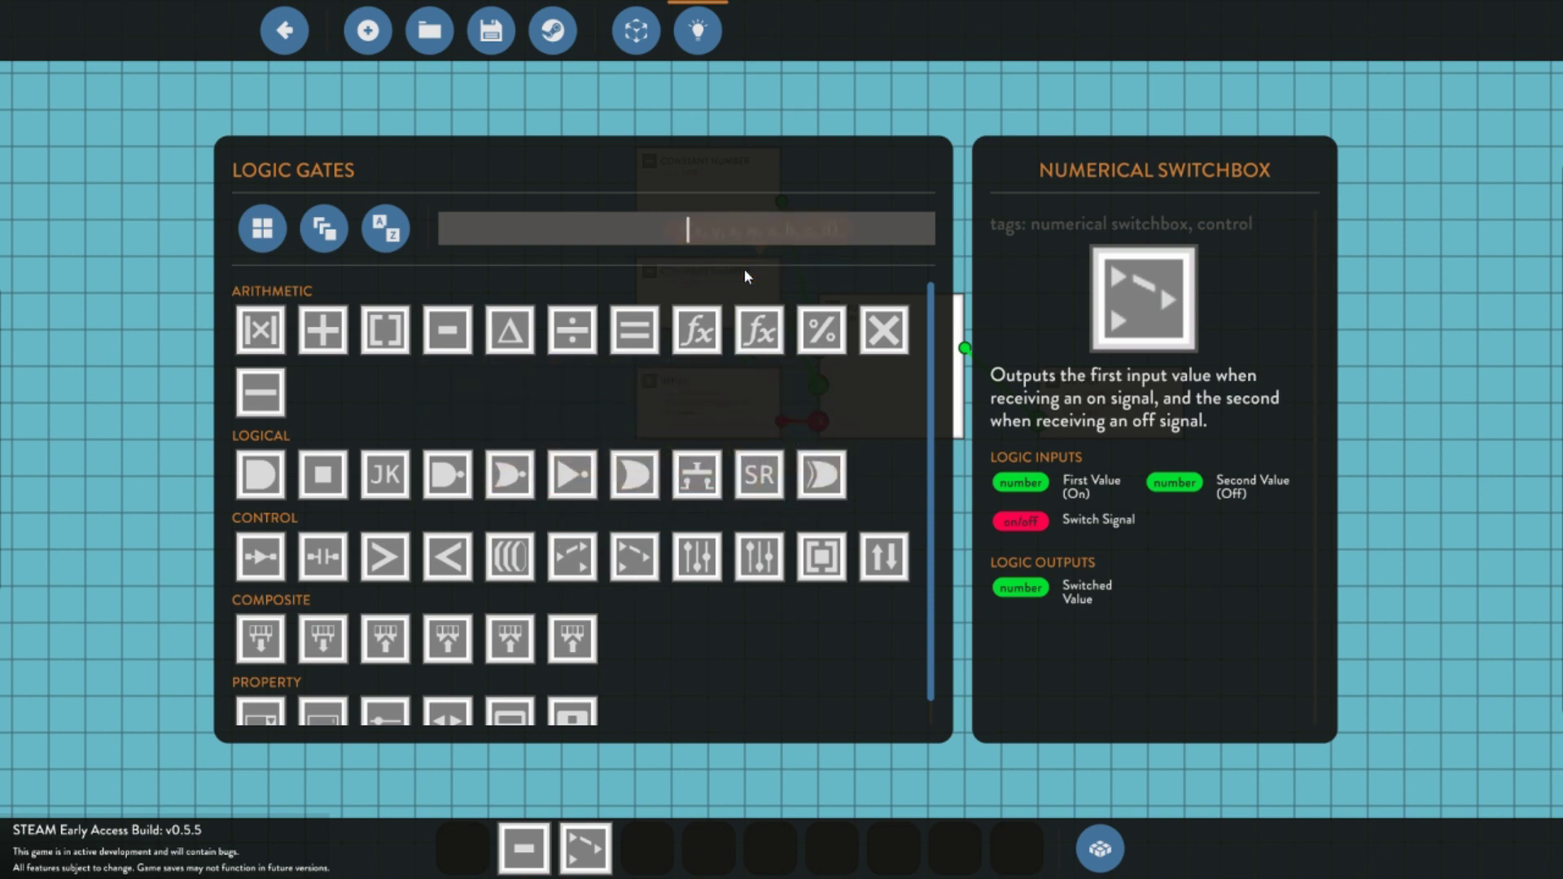
type("pi")
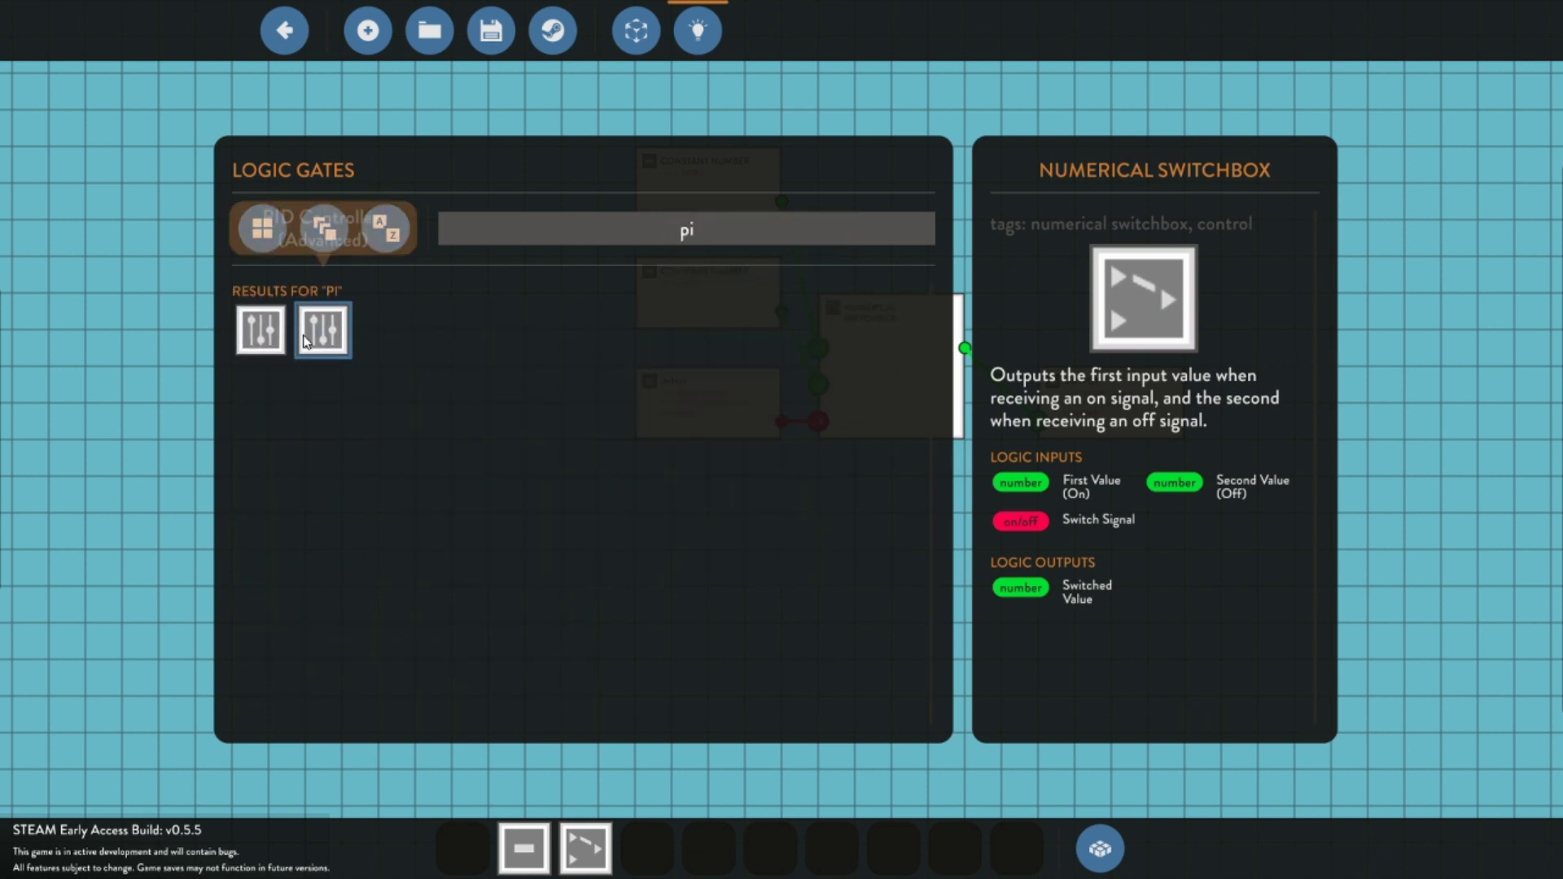
left_click_drag(262, 330, 942, 628)
left_click(1100, 849)
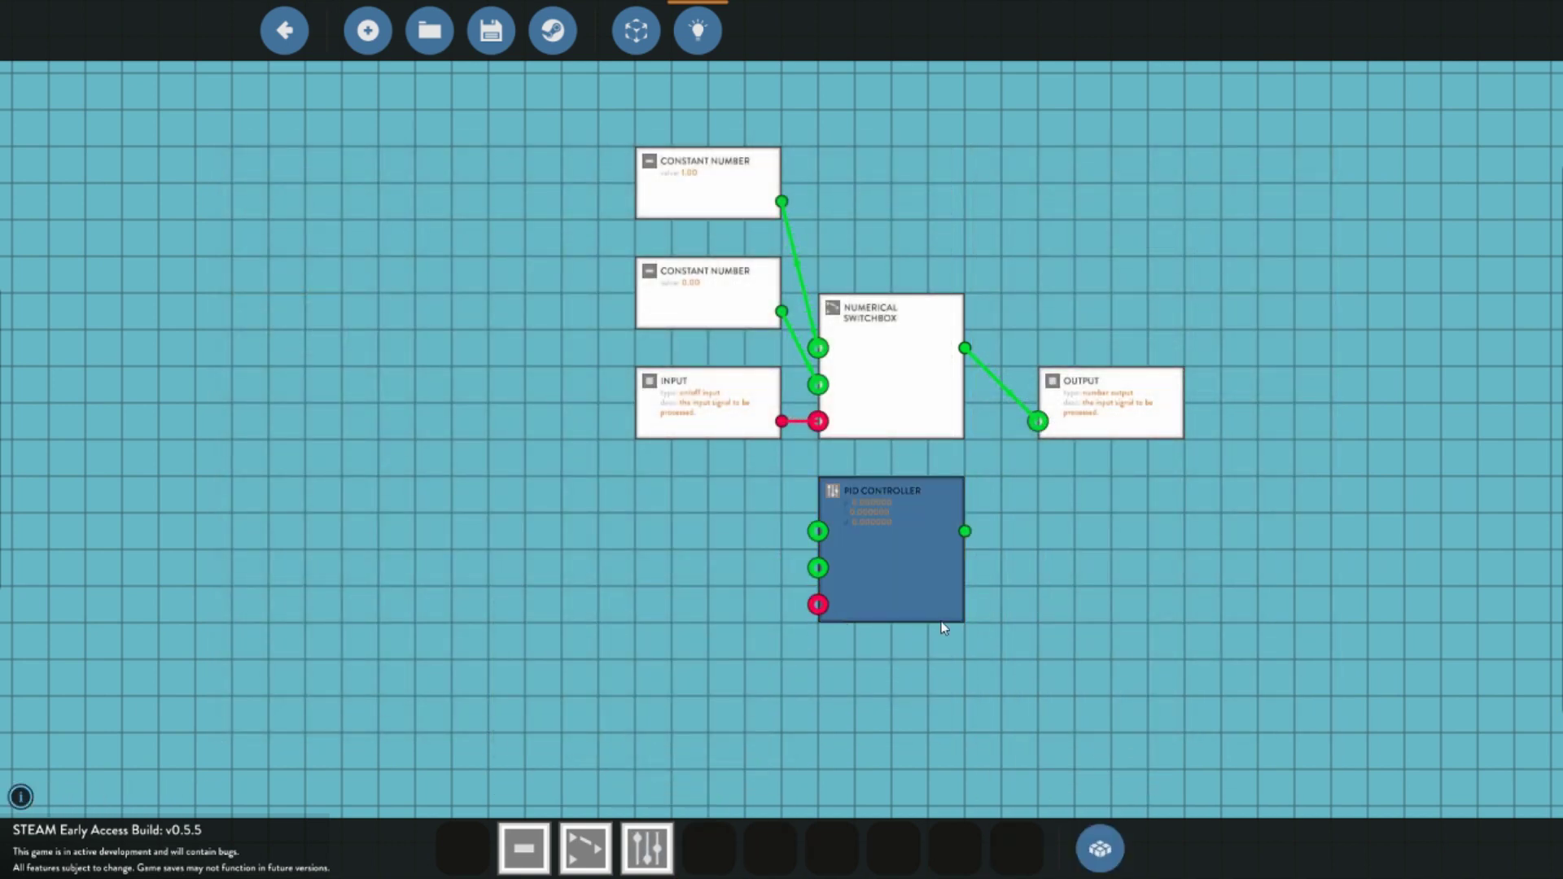
Try a proportional gain of 0.01 on the PID Controller and reset it to 0
left_click(897, 547)
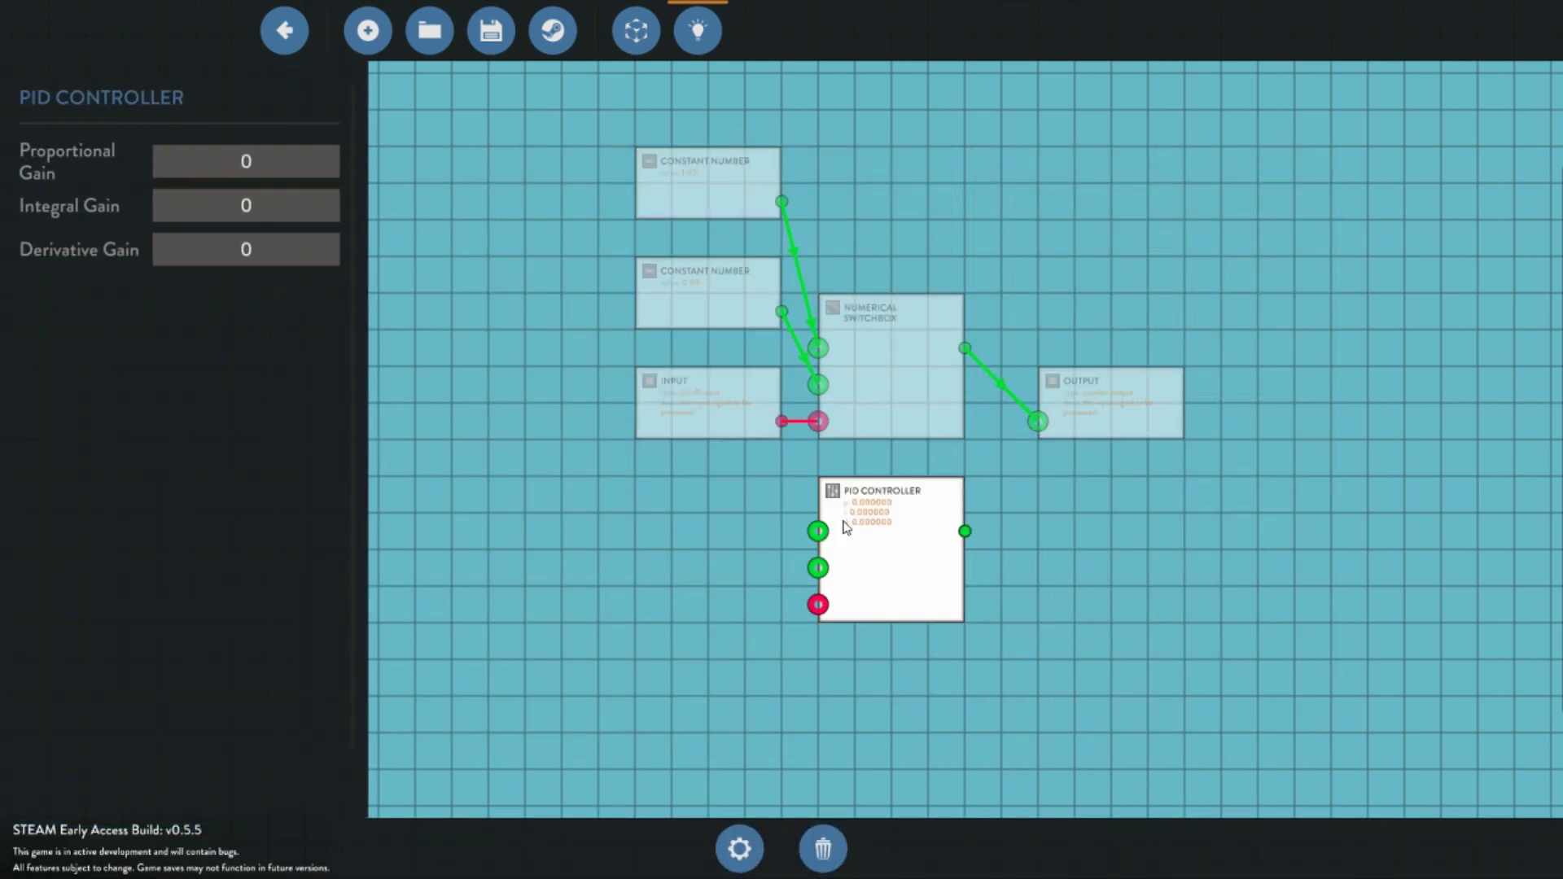
left_click(274, 174)
type("0.")
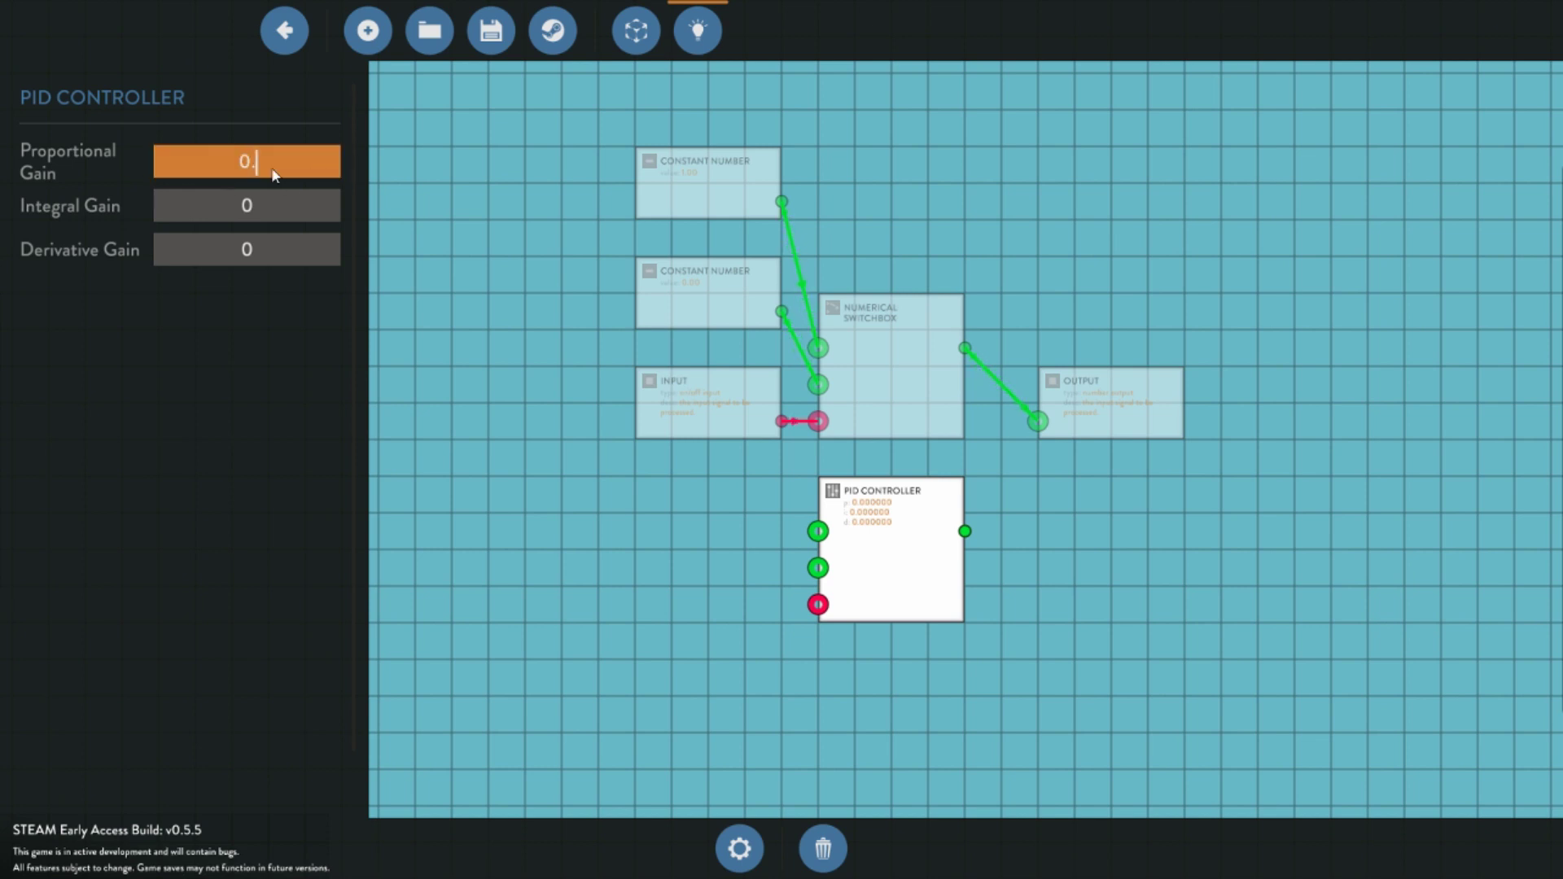
type("01")
key("BackSpace")
key("BackSpace")
key("BackSpace")
key("BackSpace")
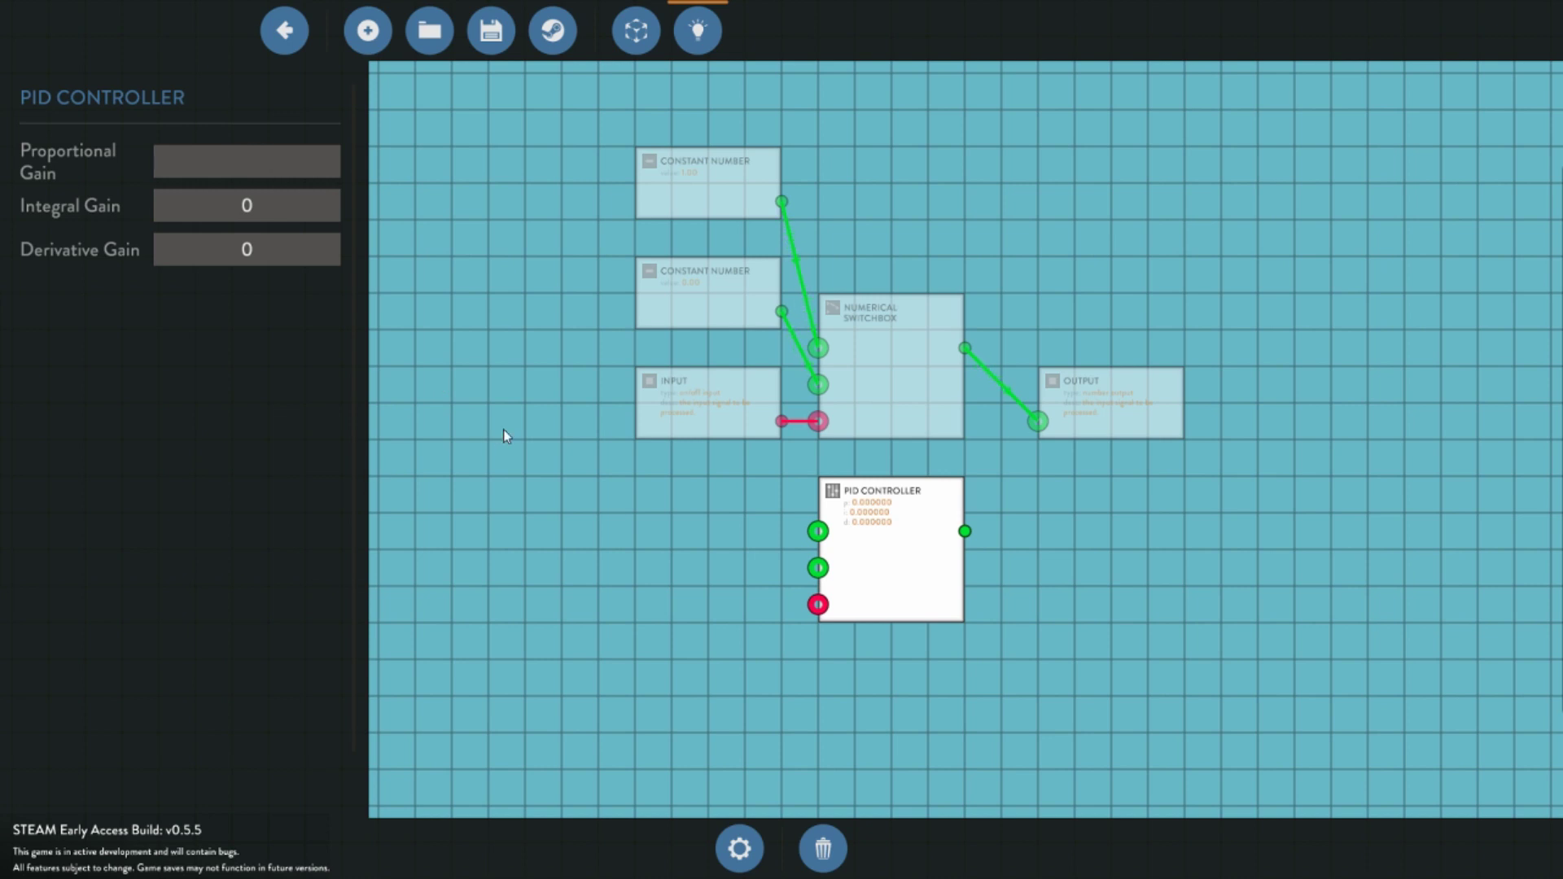
type("0")
Delete the PID Controller from the logic canvas
left_click(893, 582)
left_click(888, 564)
key("Delete")
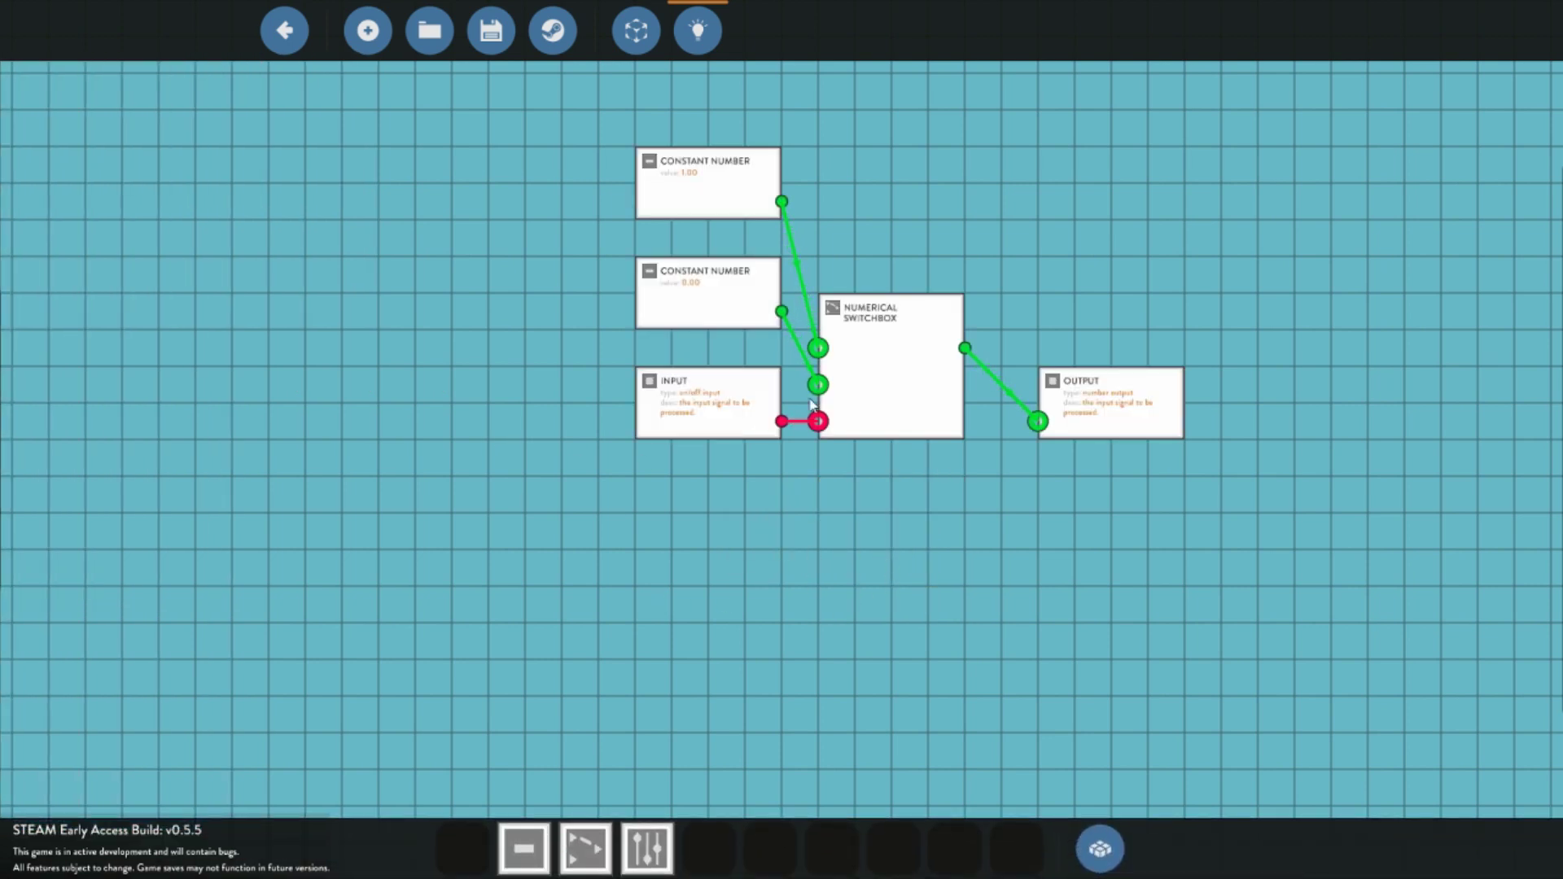
Review the microcontroller's design properties and save it over the existing clutch control microcontroller
left_click(626, 54)
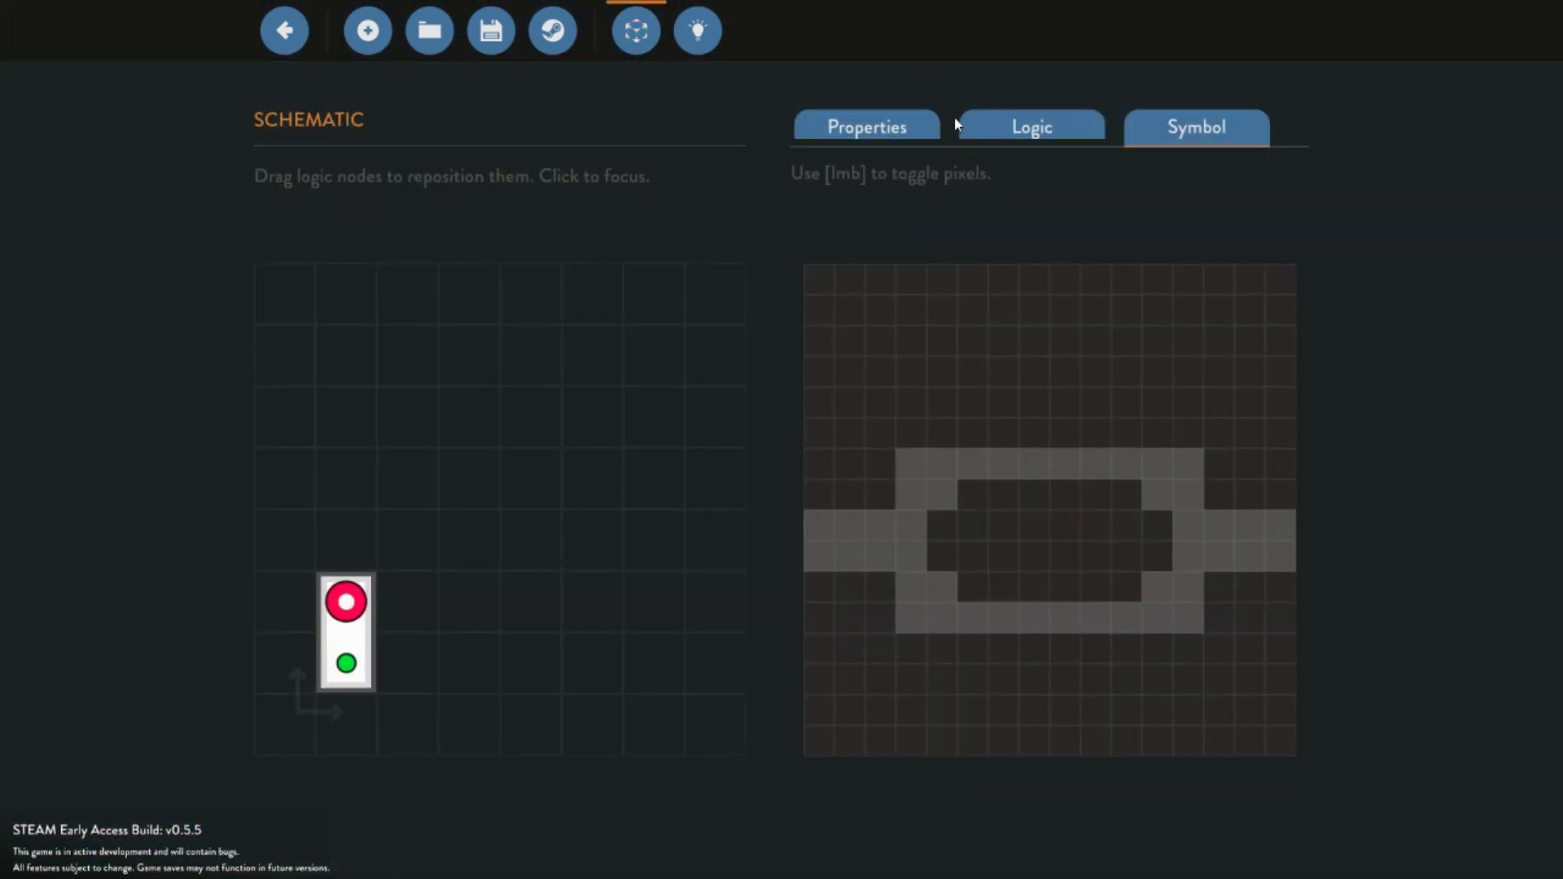
left_click(1017, 122)
left_click(884, 117)
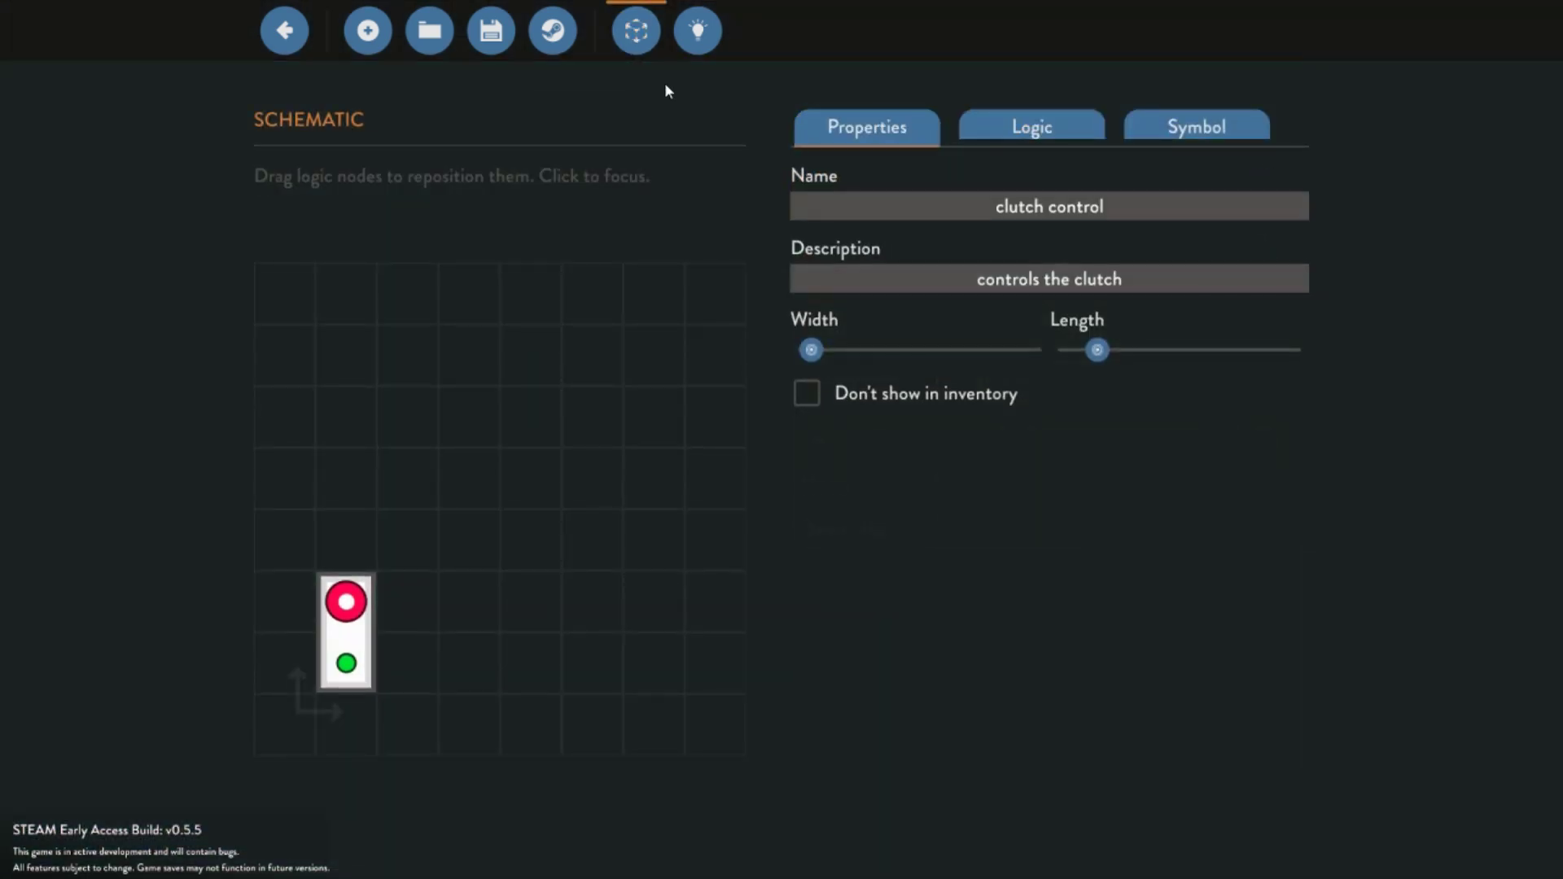
left_click(493, 32)
left_click(574, 342)
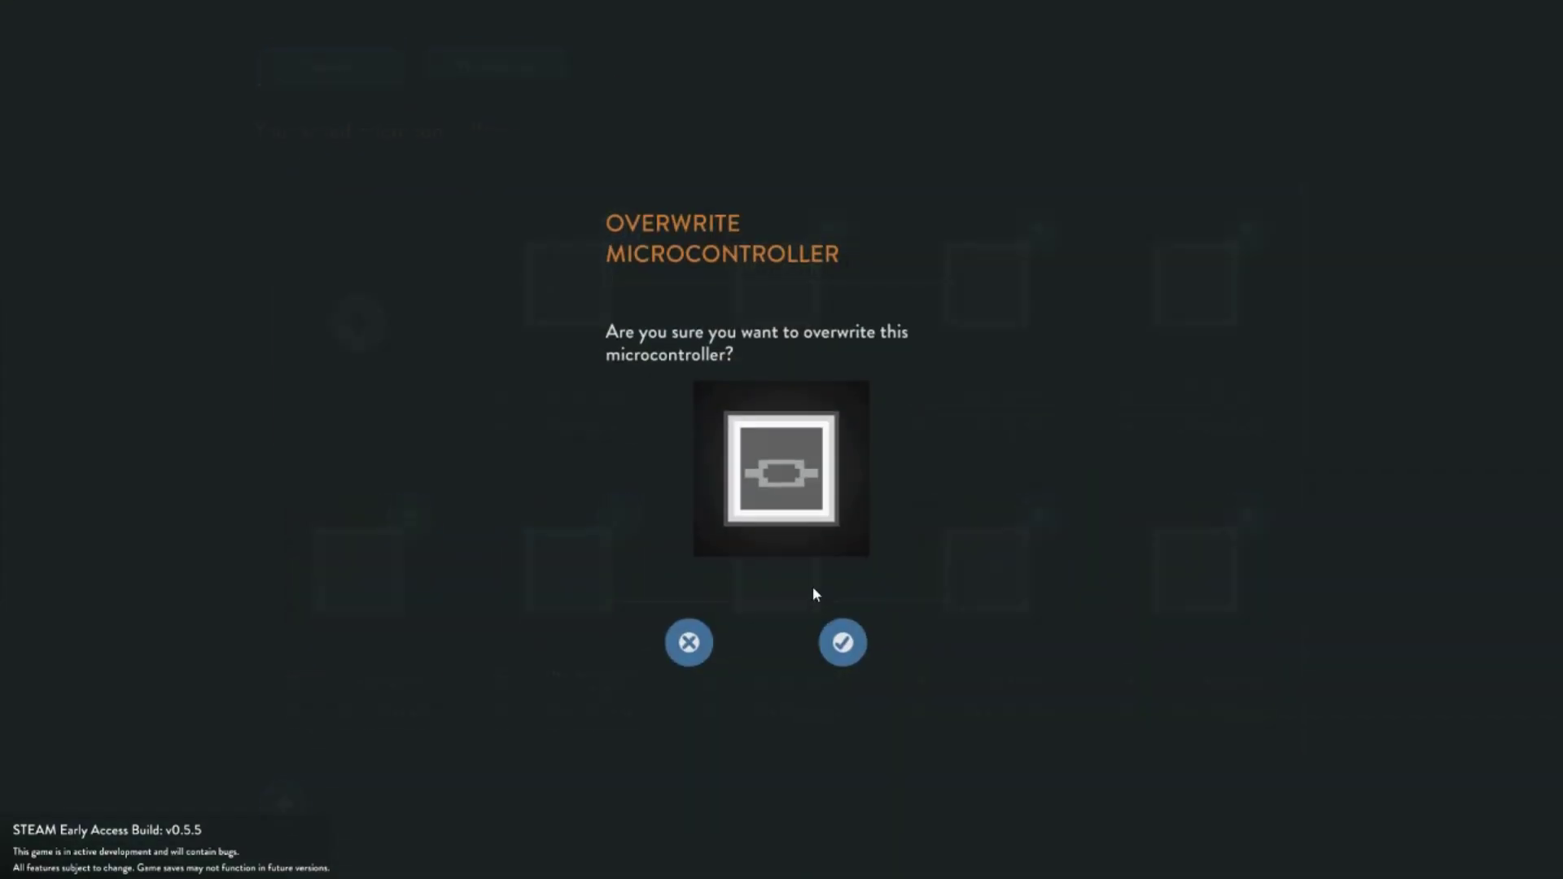
left_click(847, 641)
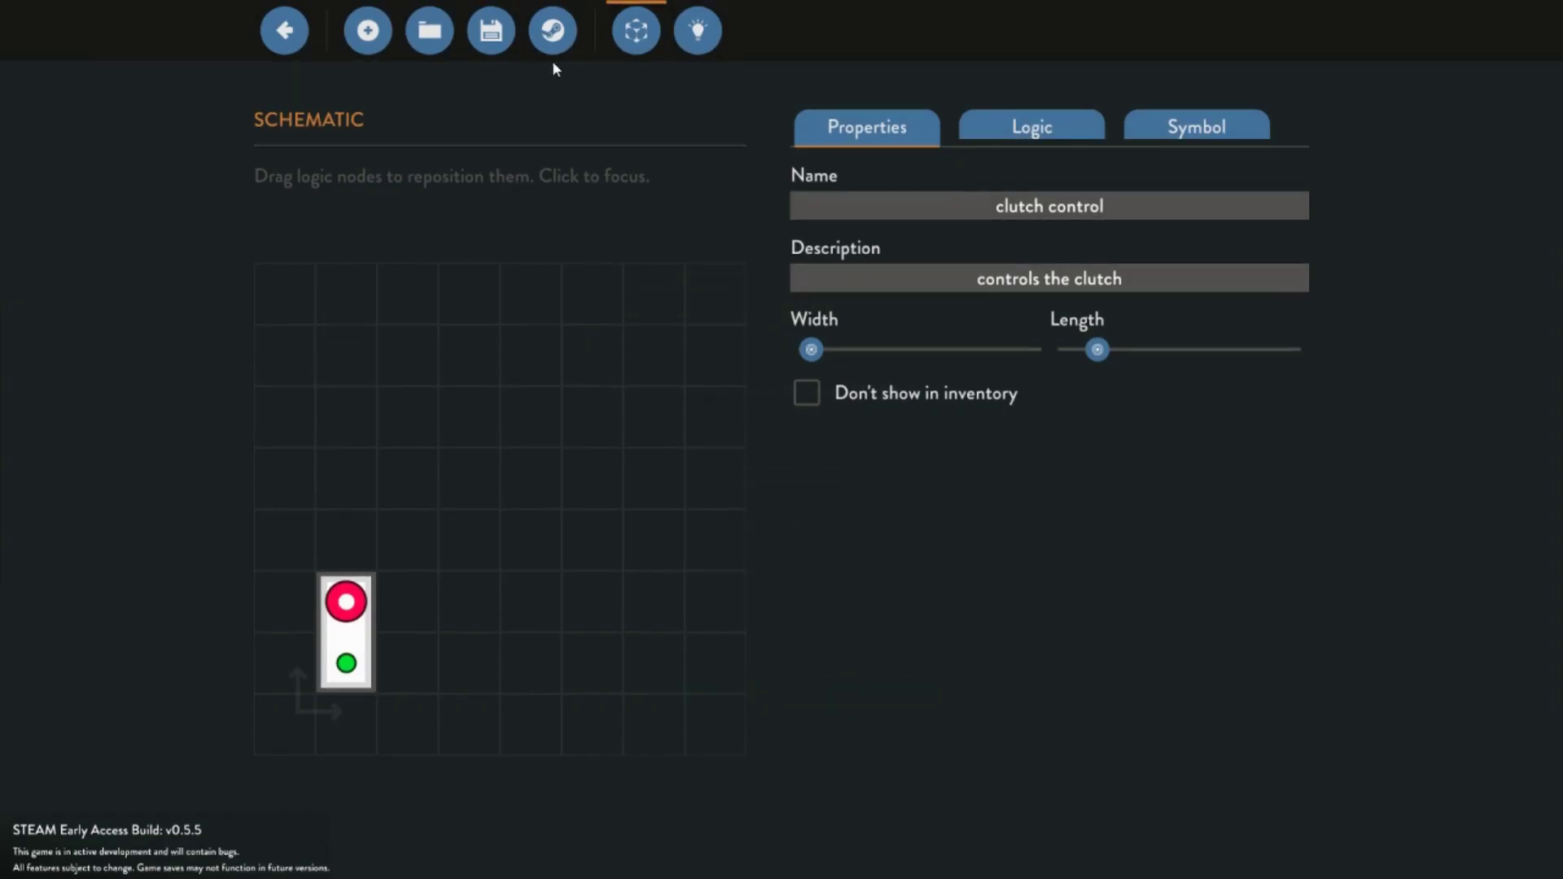
Return to the vehicle editor and assign the clutch control microcontroller from the component inventory to the hotbar
left_click(285, 31)
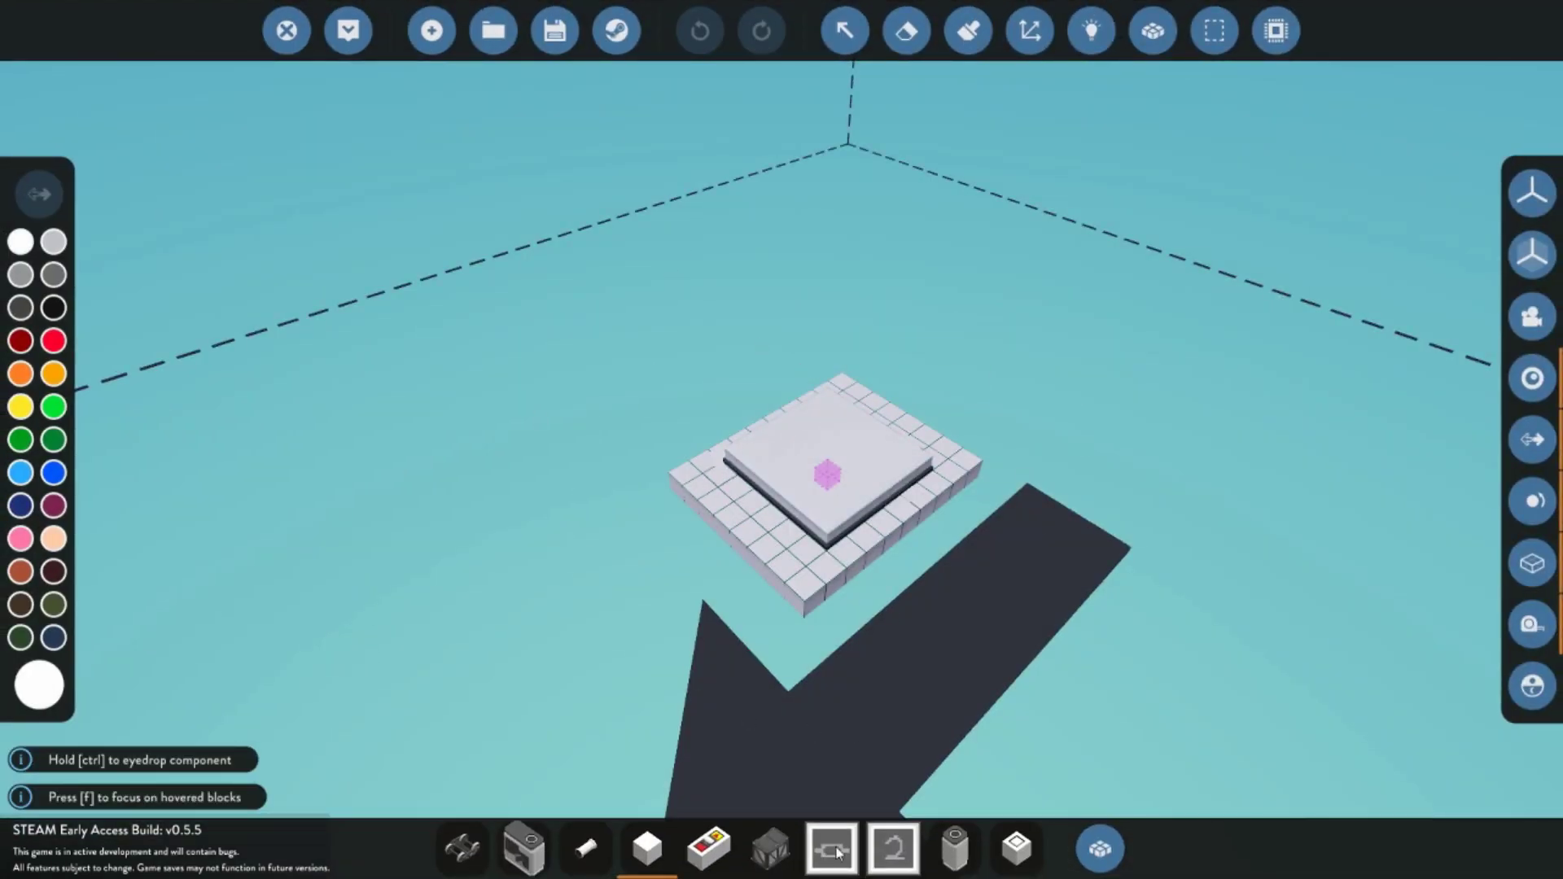
left_click(1100, 848)
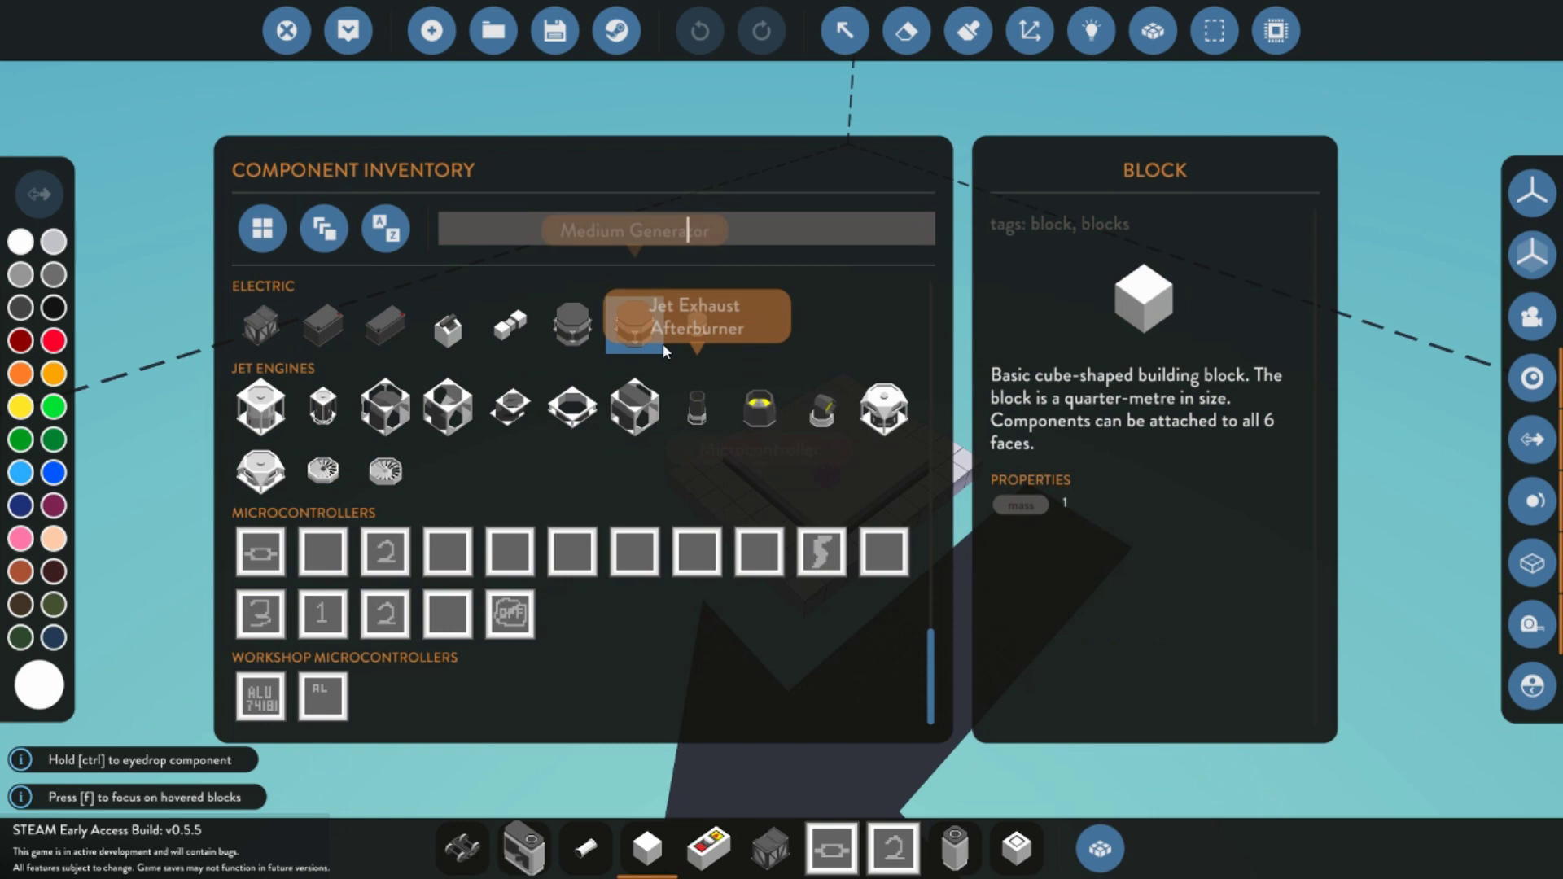
scroll(661, 615, "up", 15)
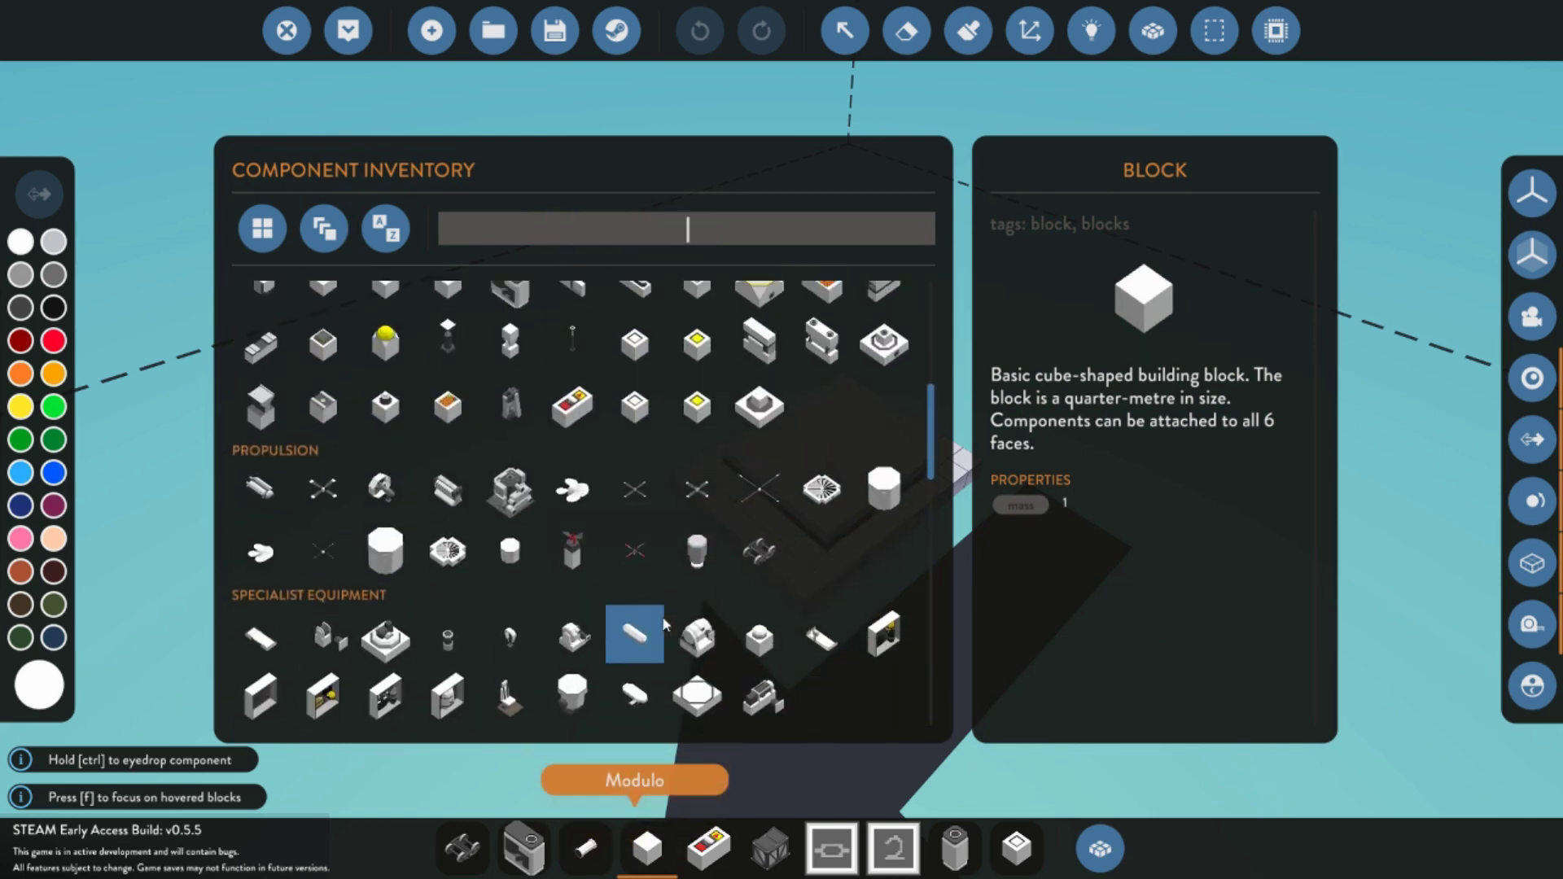
scroll(662, 615, "up", 5)
scroll(661, 615, "down", 20)
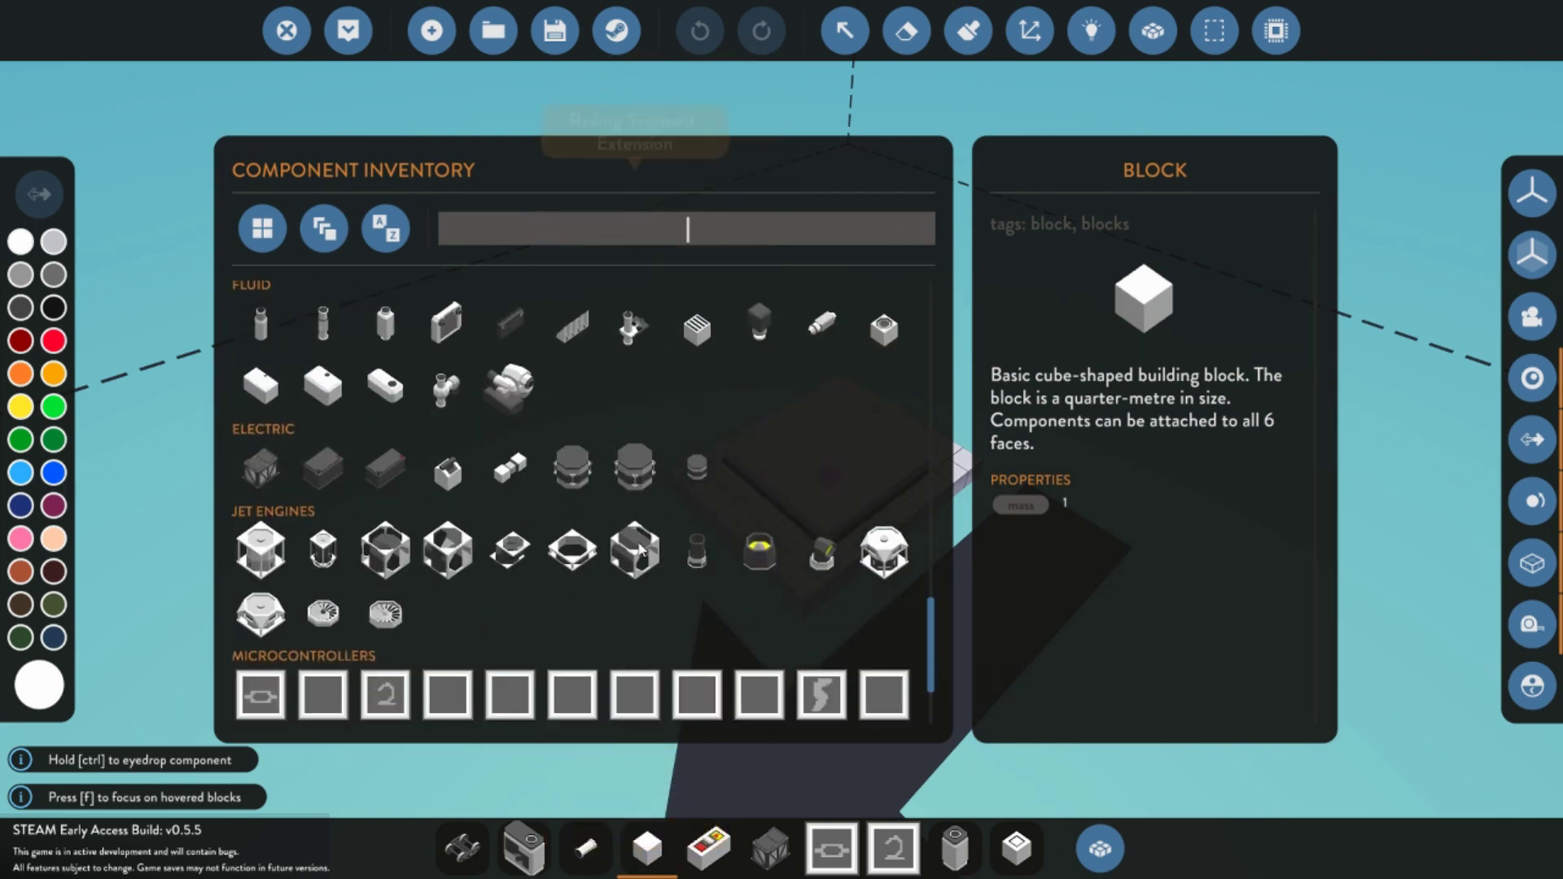
scroll(641, 550, "down", 3)
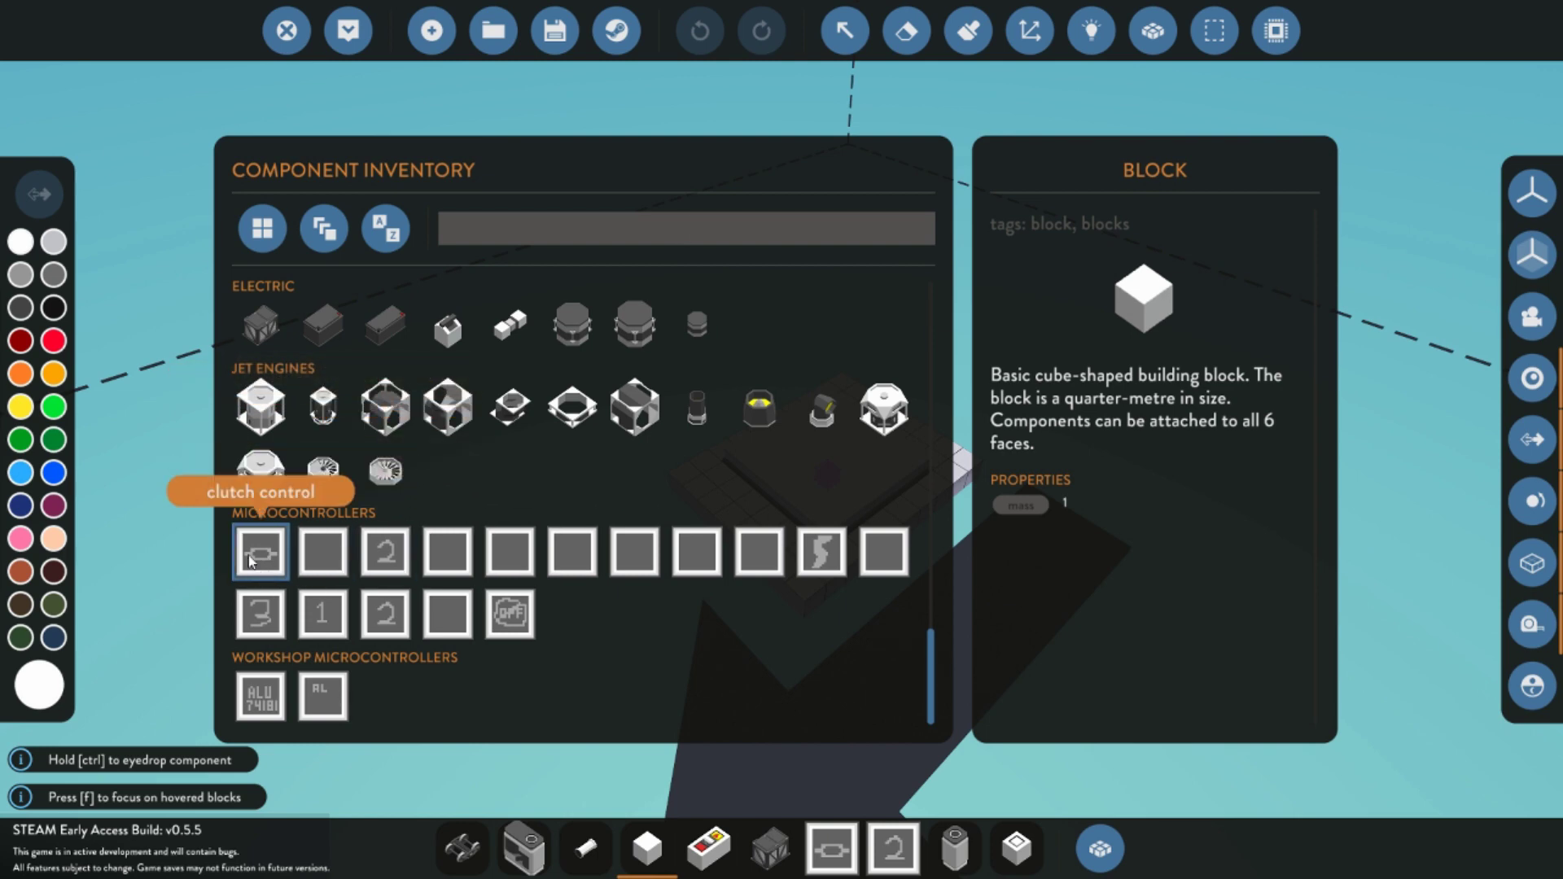
left_click_drag(260, 554, 830, 848)
left_click(1101, 849)
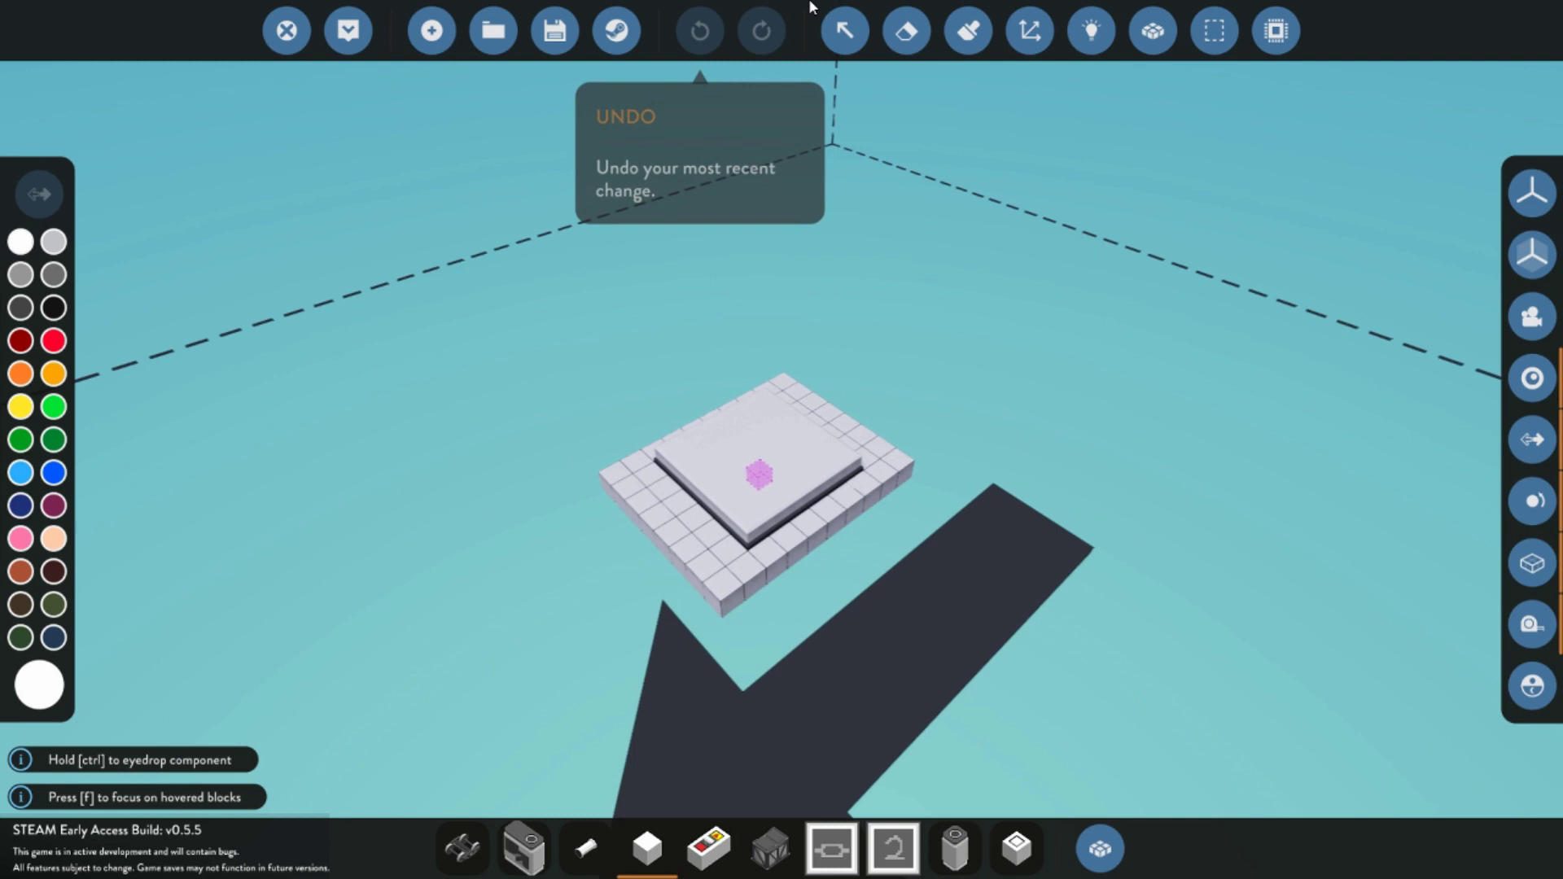
Erase the raised slab from the block base and place the clutch control microcontroller on it
left_click(906, 30)
left_click(847, 472)
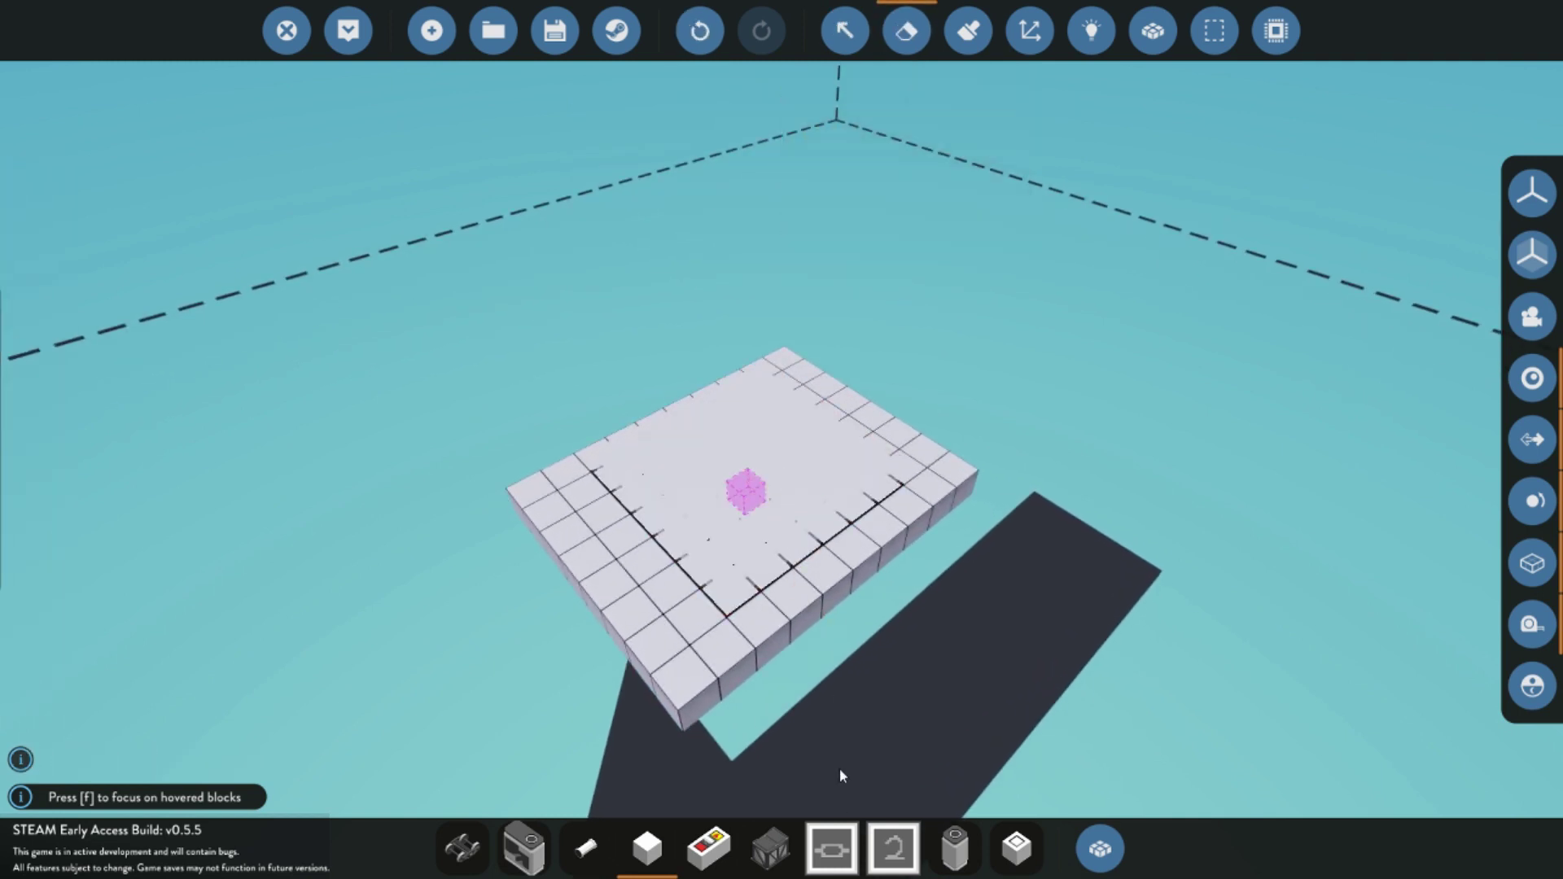
left_click(830, 849)
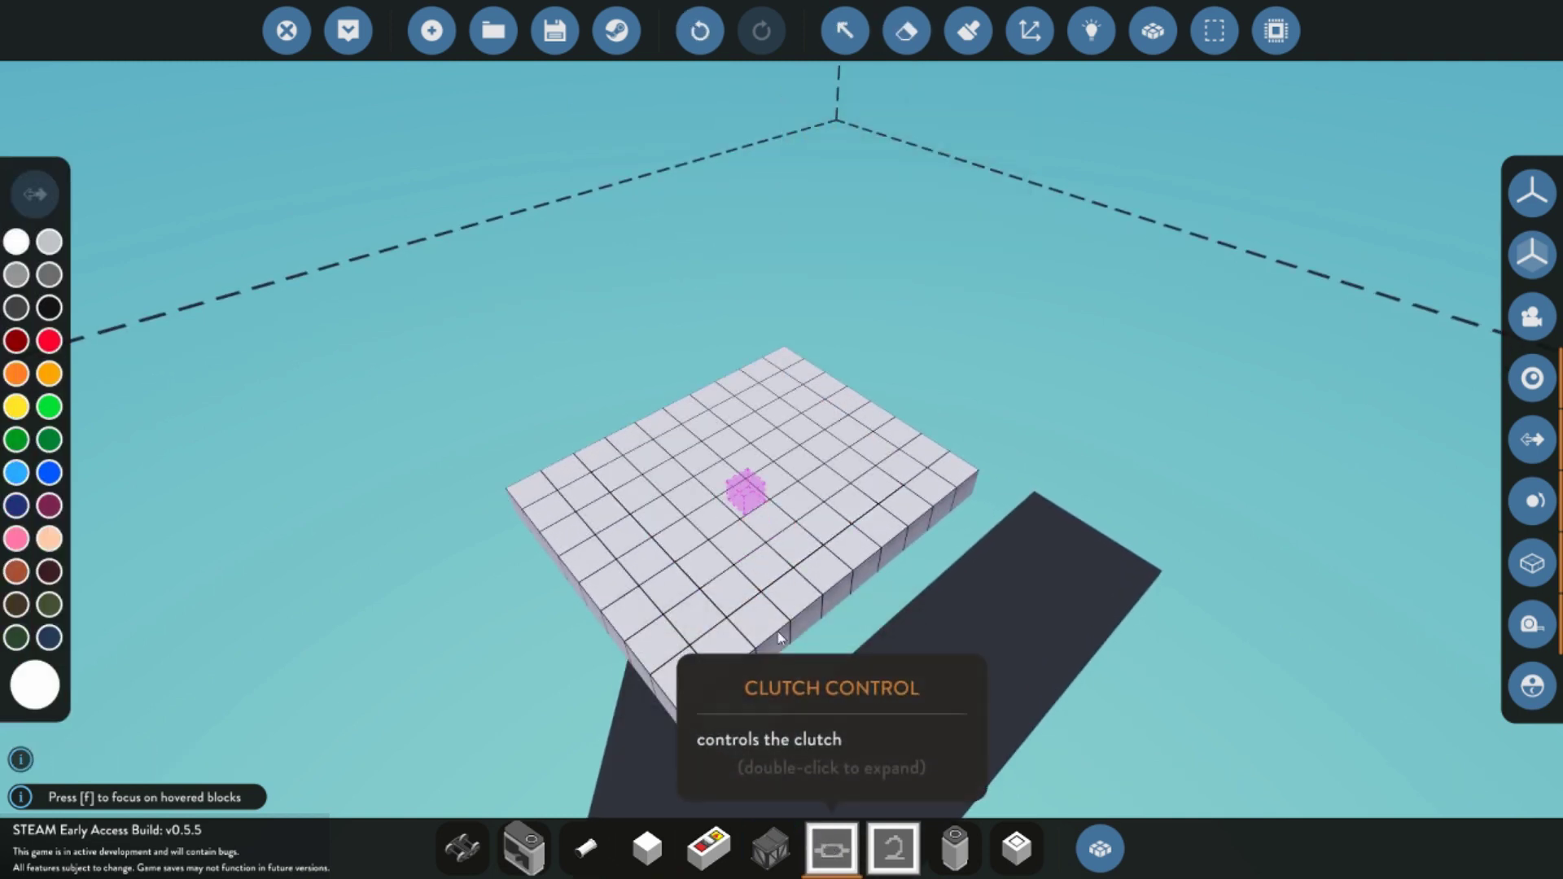
left_click(692, 513)
Place a clutch lying flat beside the microcontroller, rotated to fit, and a toggle button on the microcontroller's other side
left_click(955, 849)
scroll(736, 488, "up", 3)
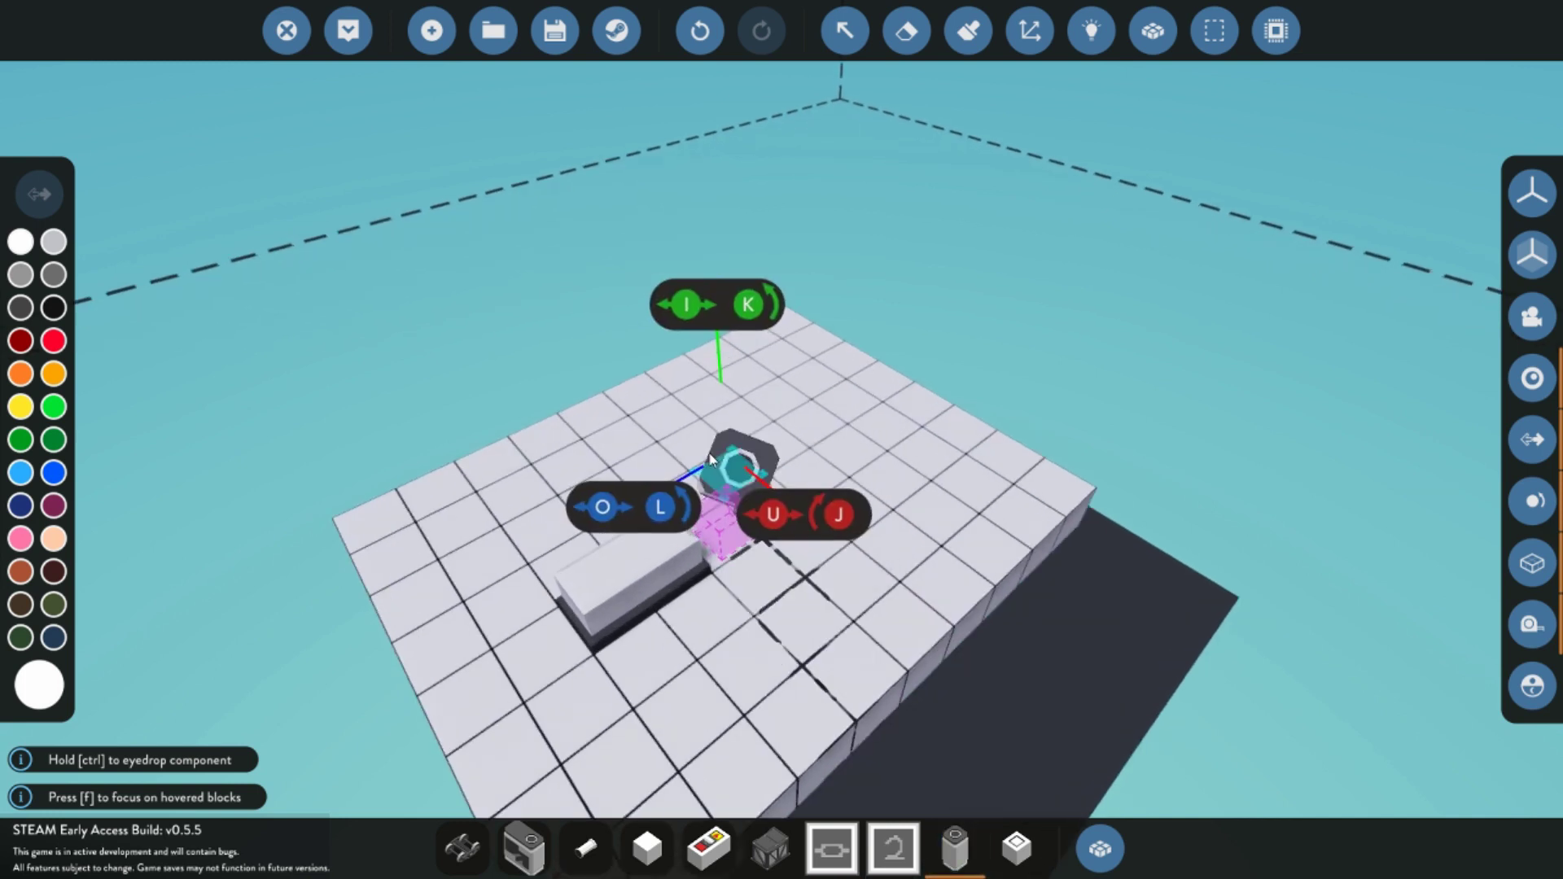
key("l")
key("l")
key("k")
key("k")
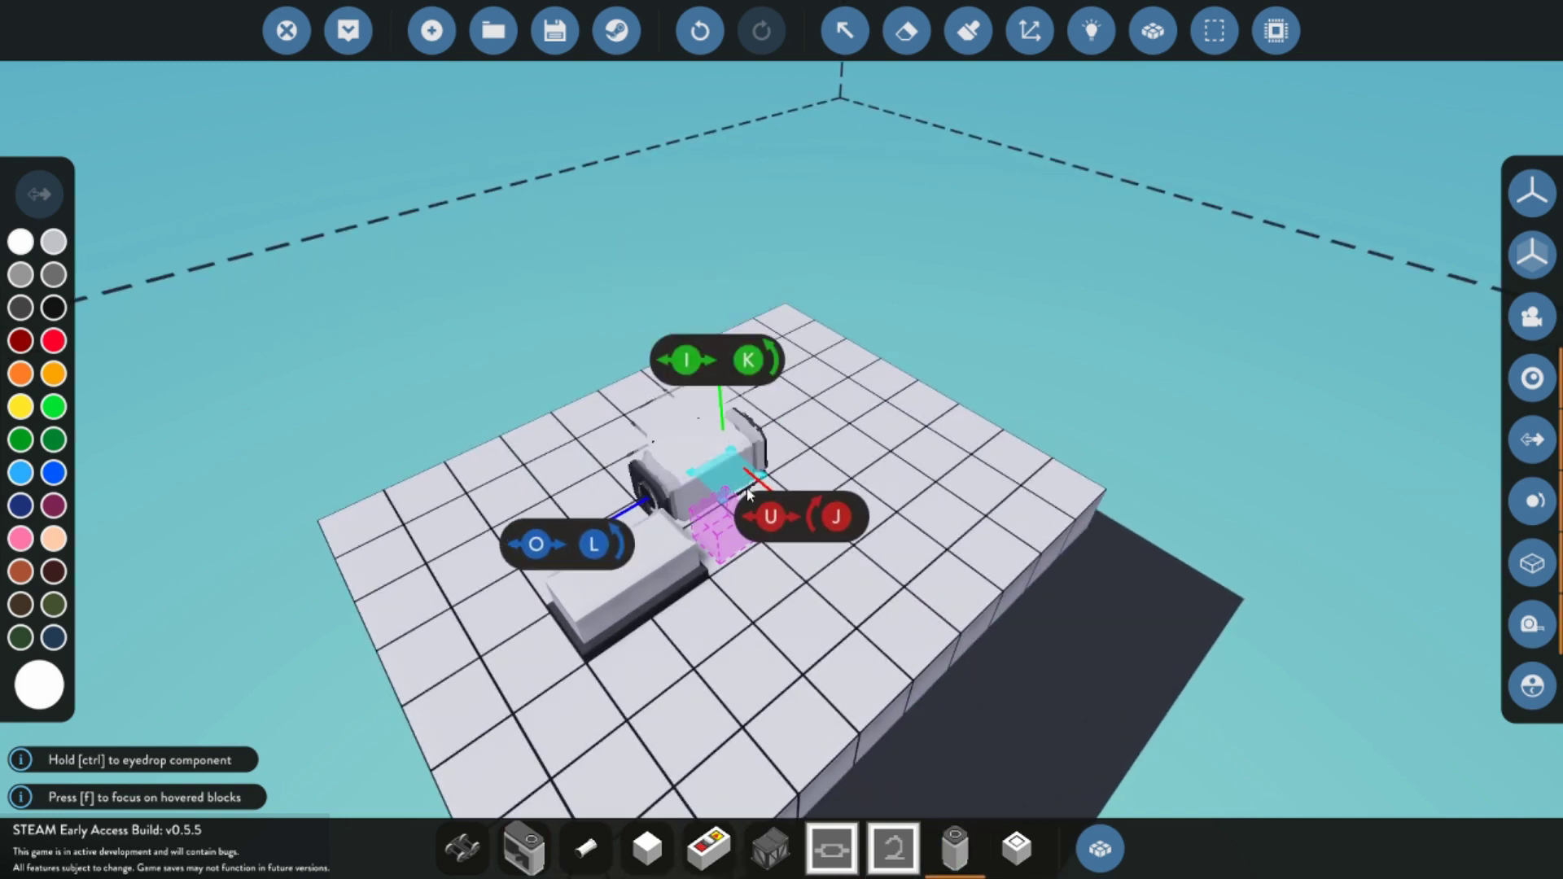
left_click(747, 494)
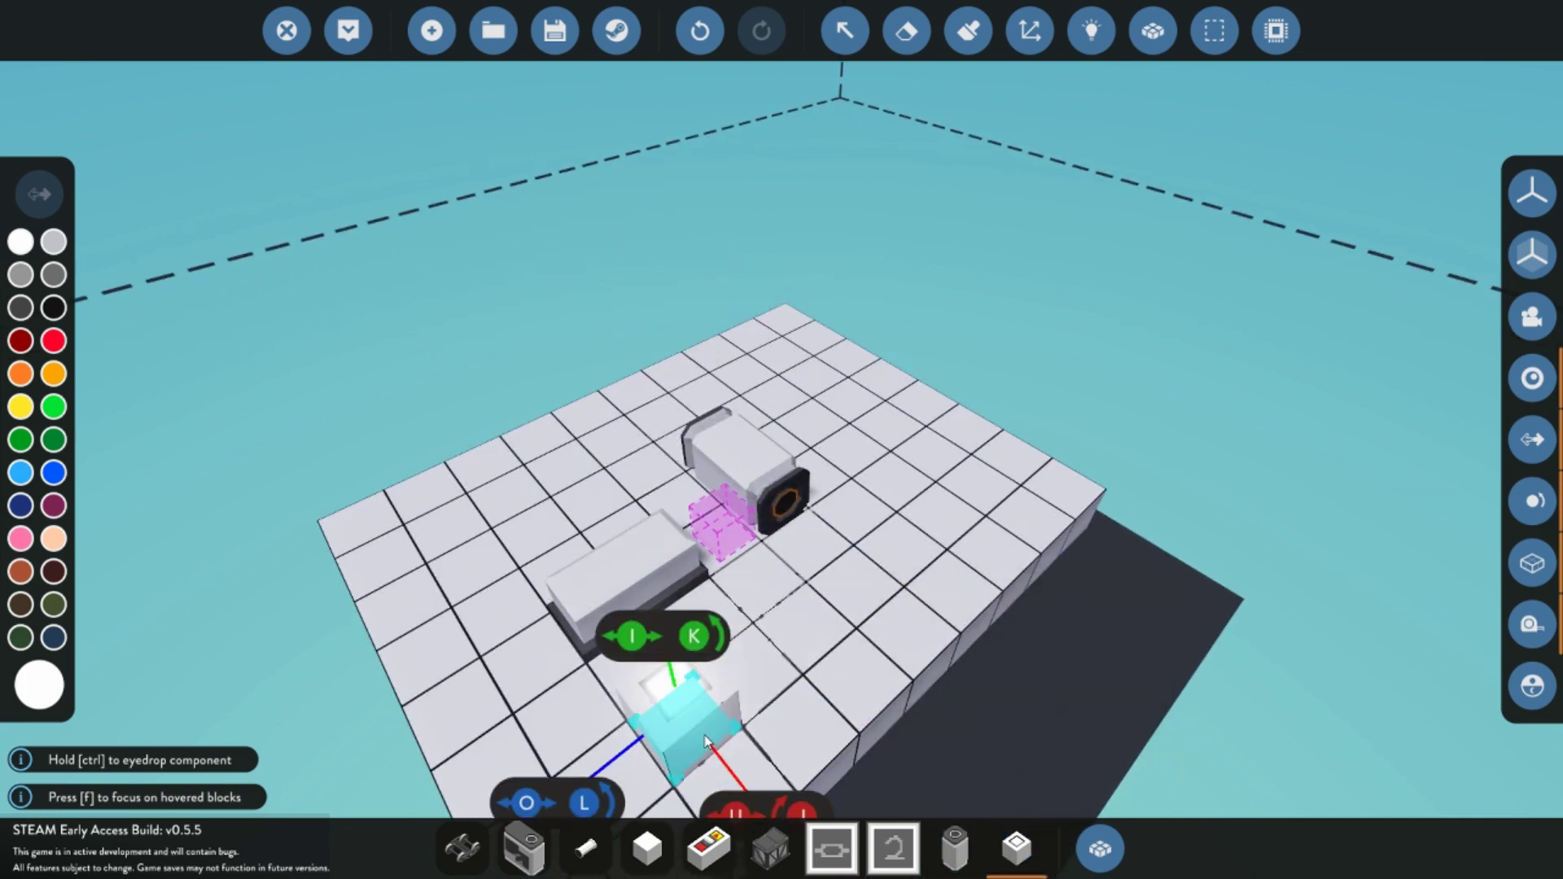
left_click(680, 708)
Link the toggle button's Toggled output to the microcontroller's on/off input in the vehicle logic view
left_click(1084, 40)
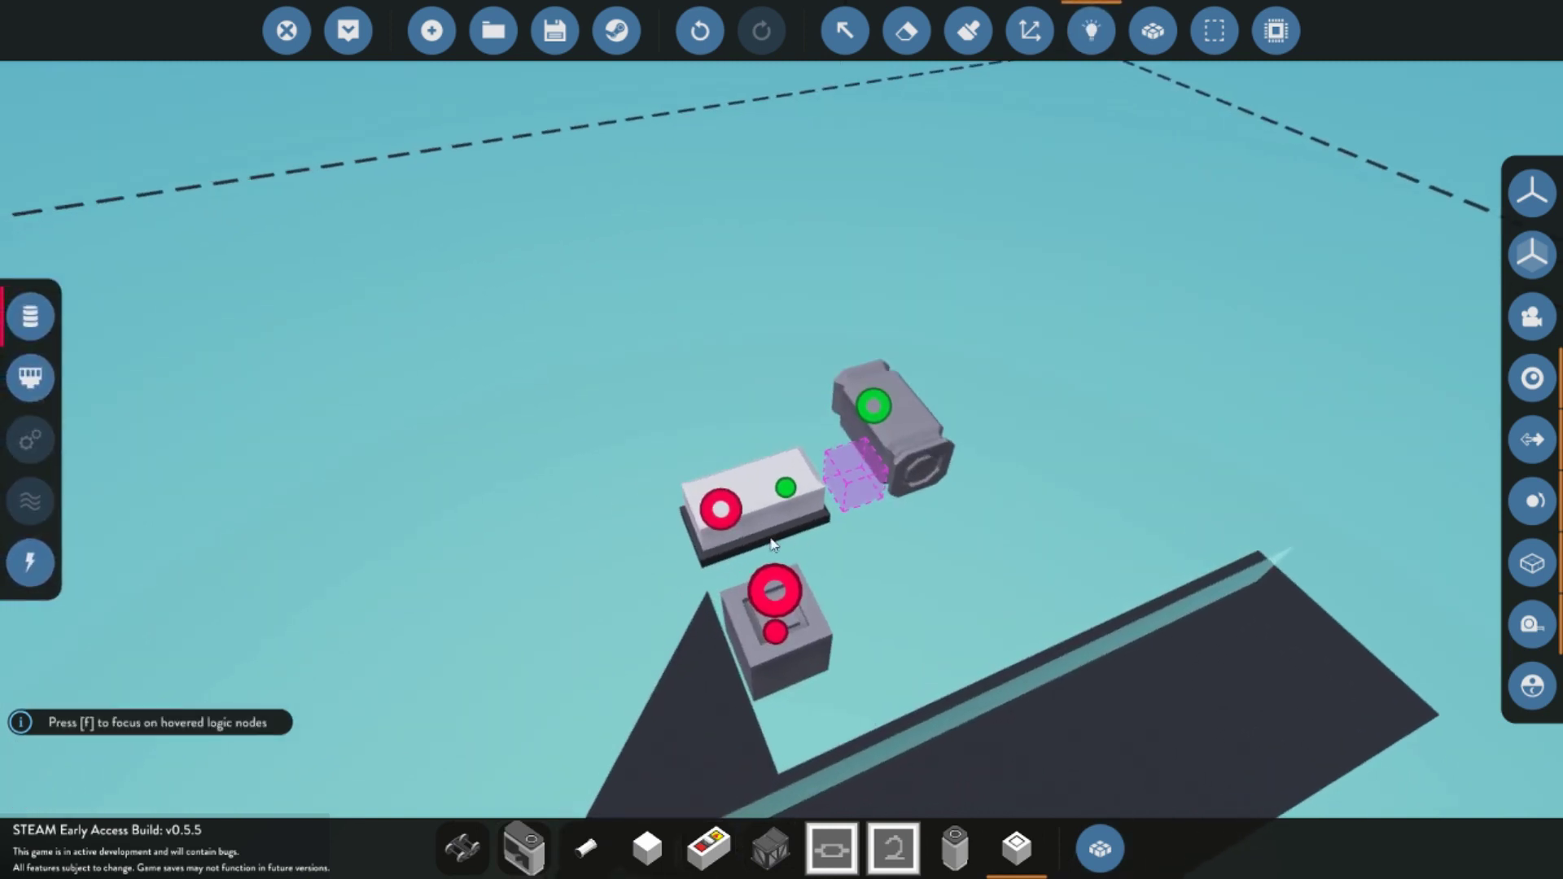
key("a")
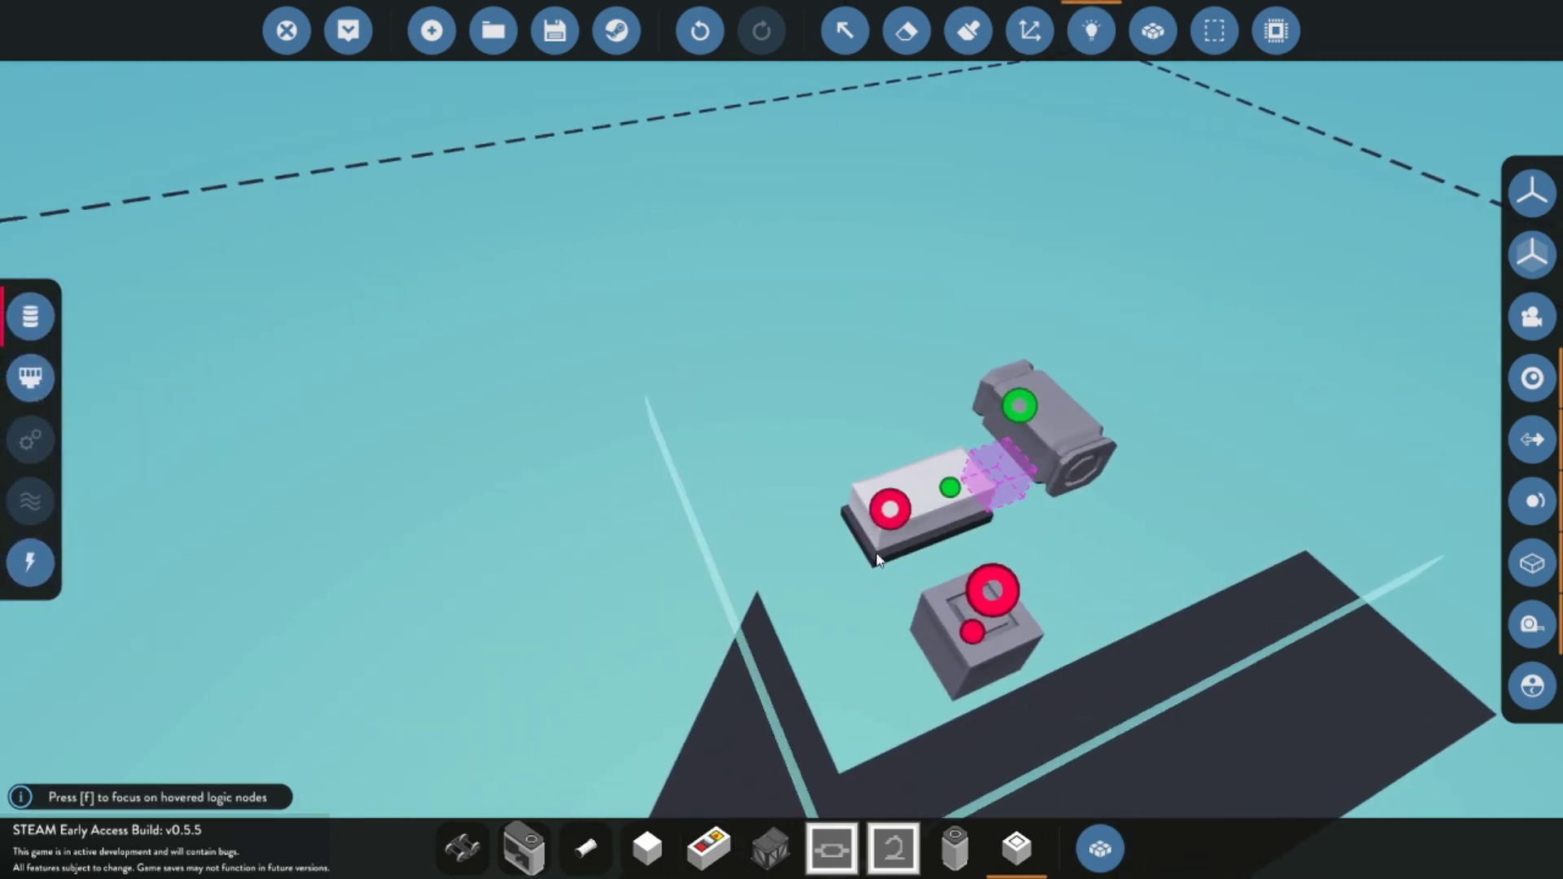
left_click_drag(890, 510, 973, 631)
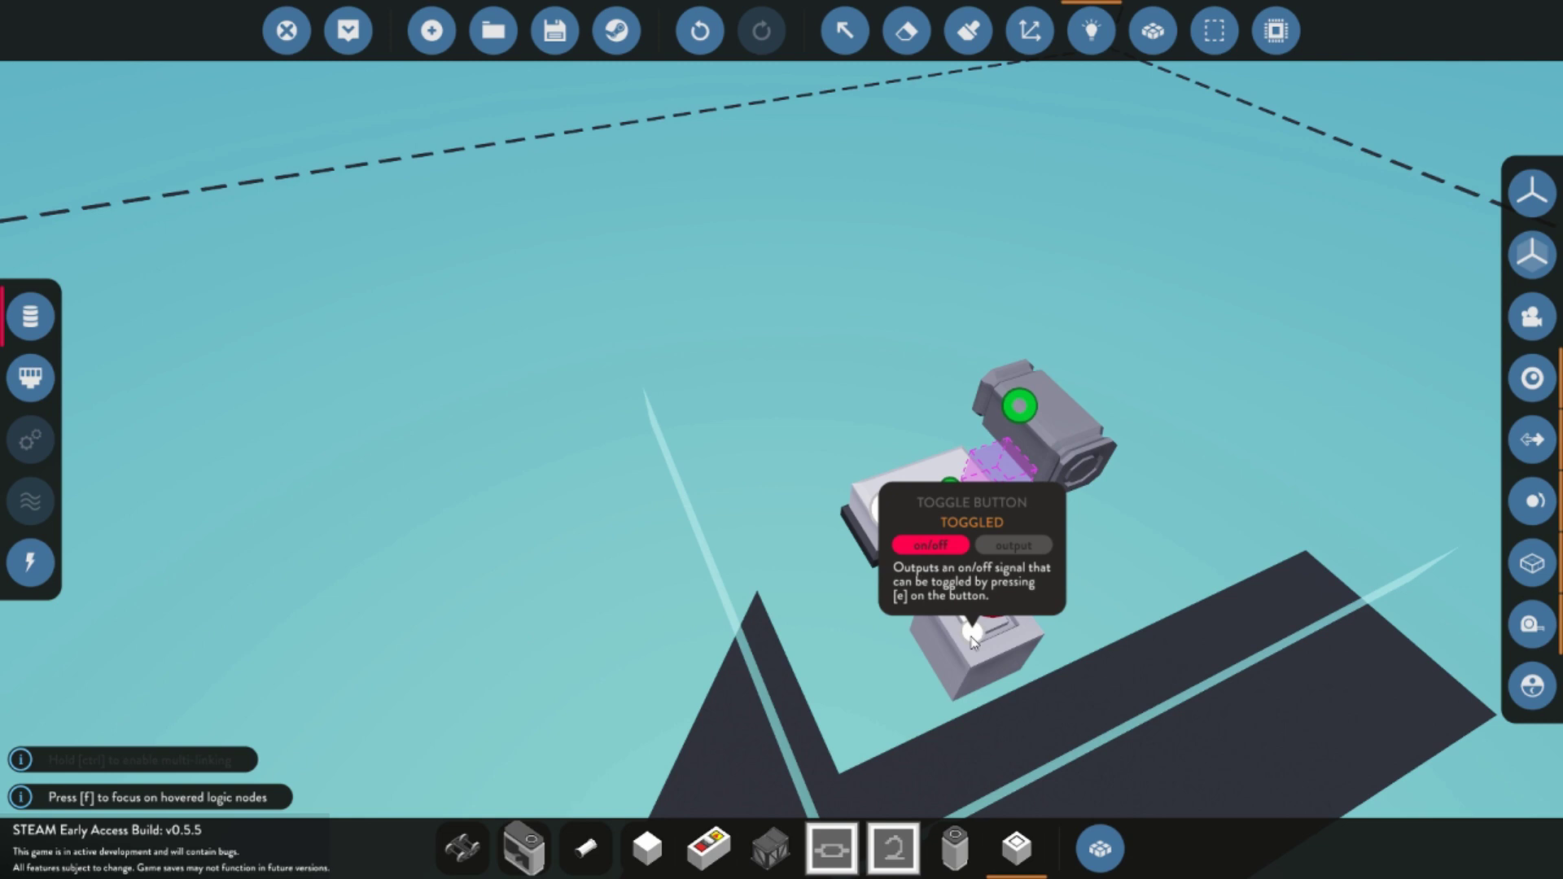
Link the microcontroller's number output to the clutch's number input, and leave the logic view with the block component selected
left_click_drag(951, 494, 1019, 405)
key("d")
key("Left")
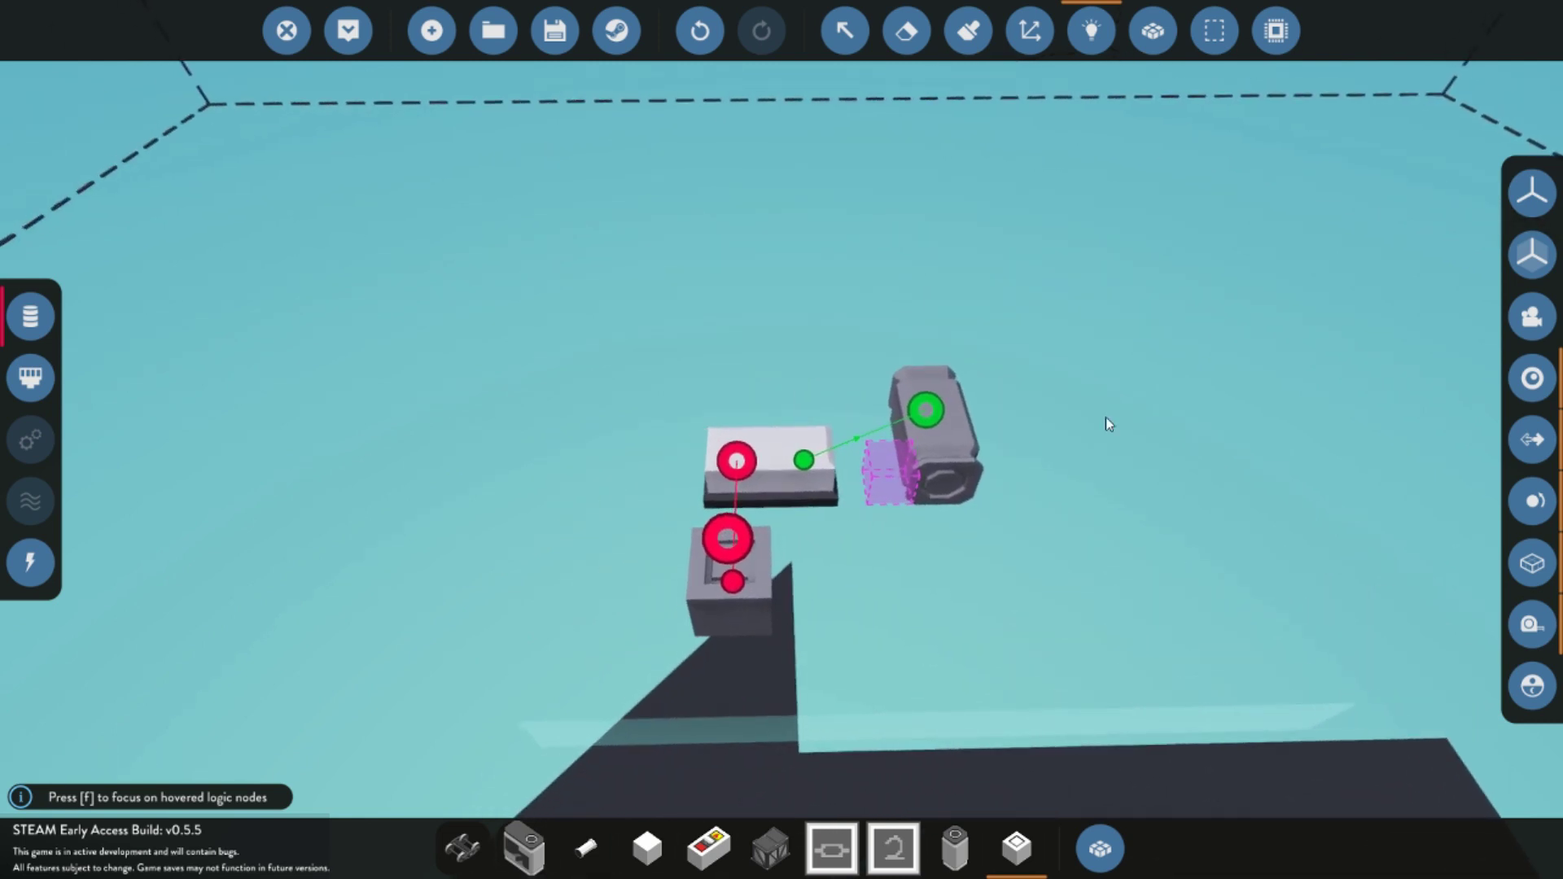
key("d")
key("Left")
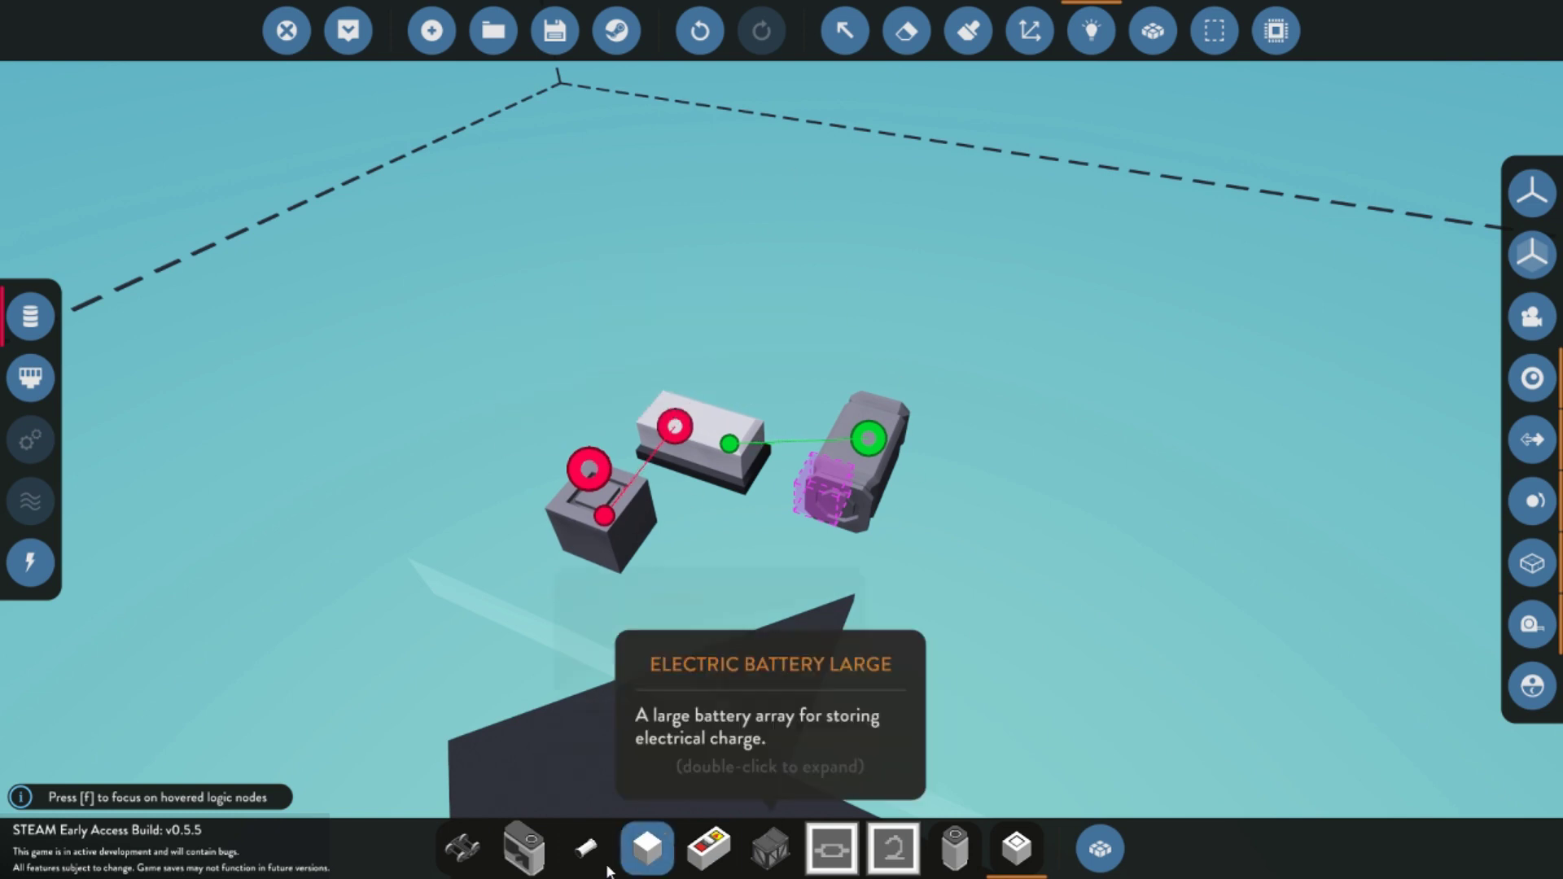
left_click(647, 846)
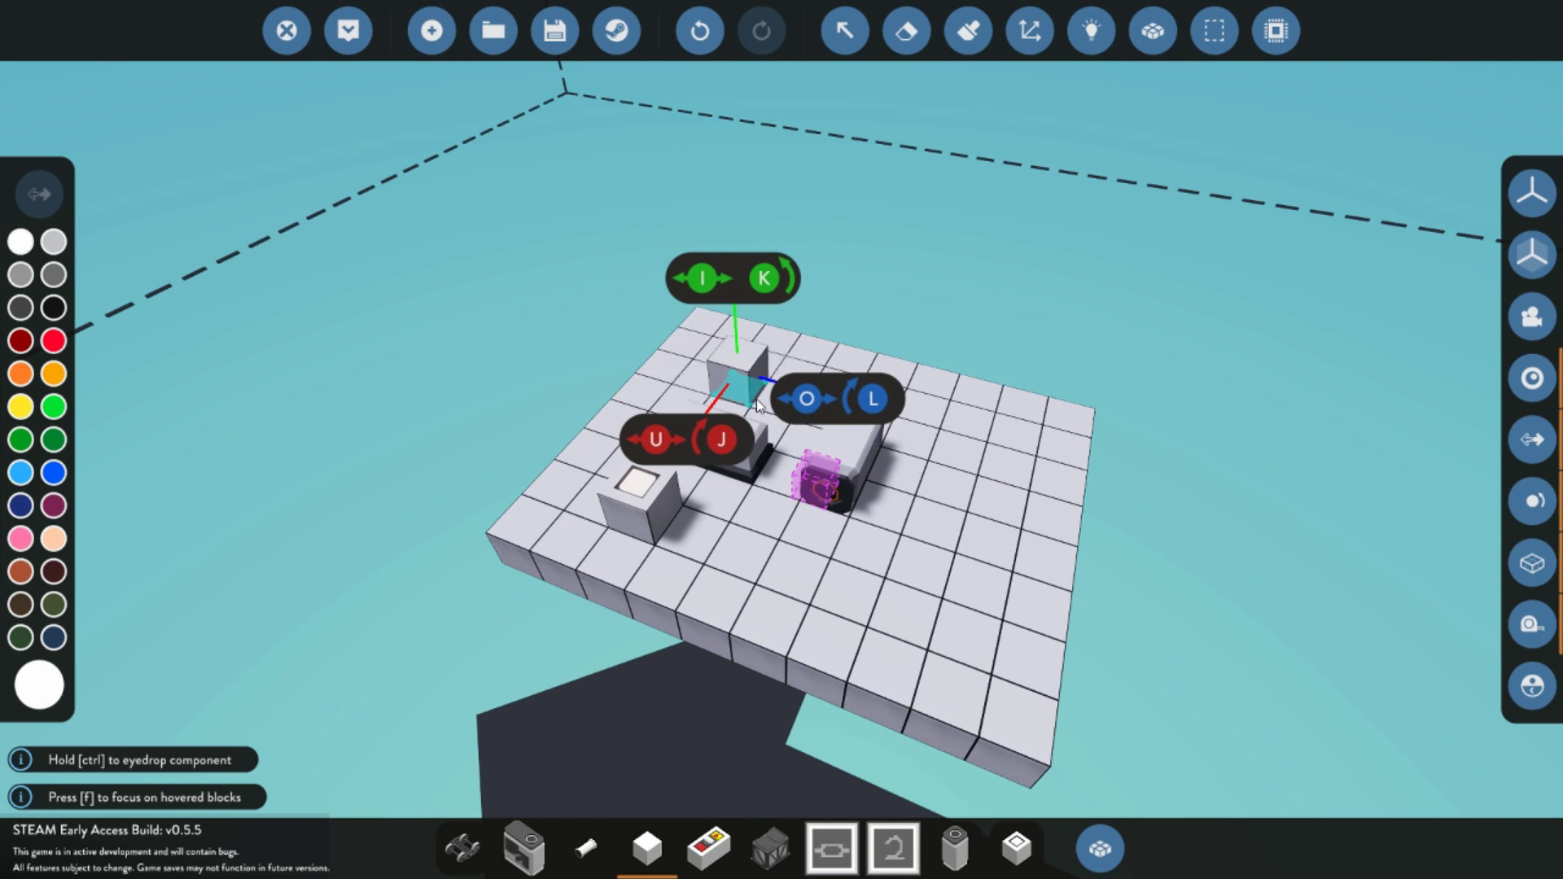
key("a")
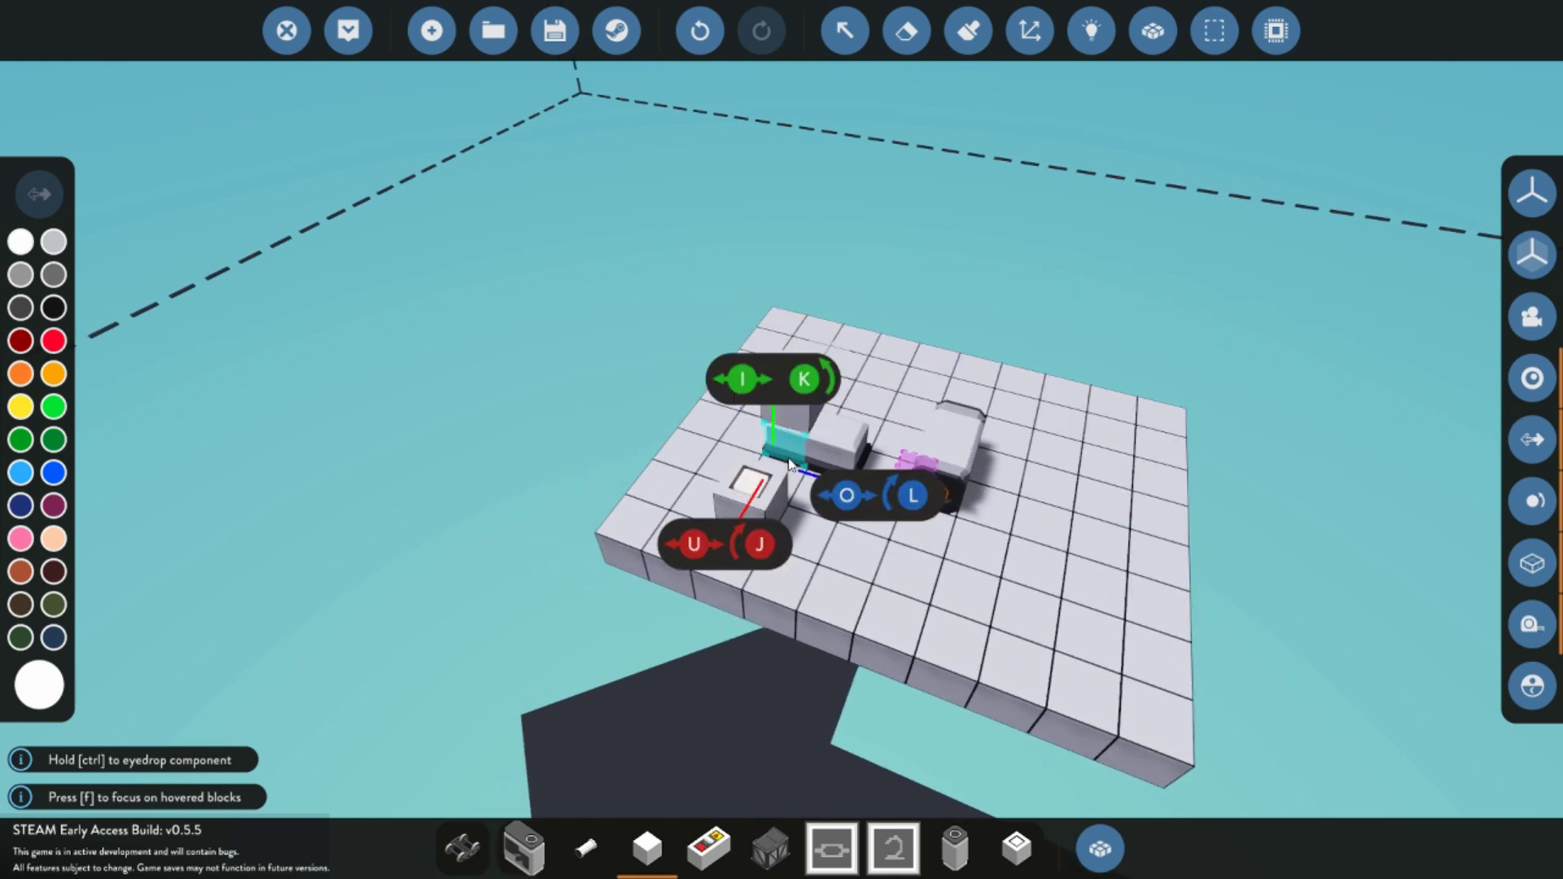
key("d")
key("a")
key("w")
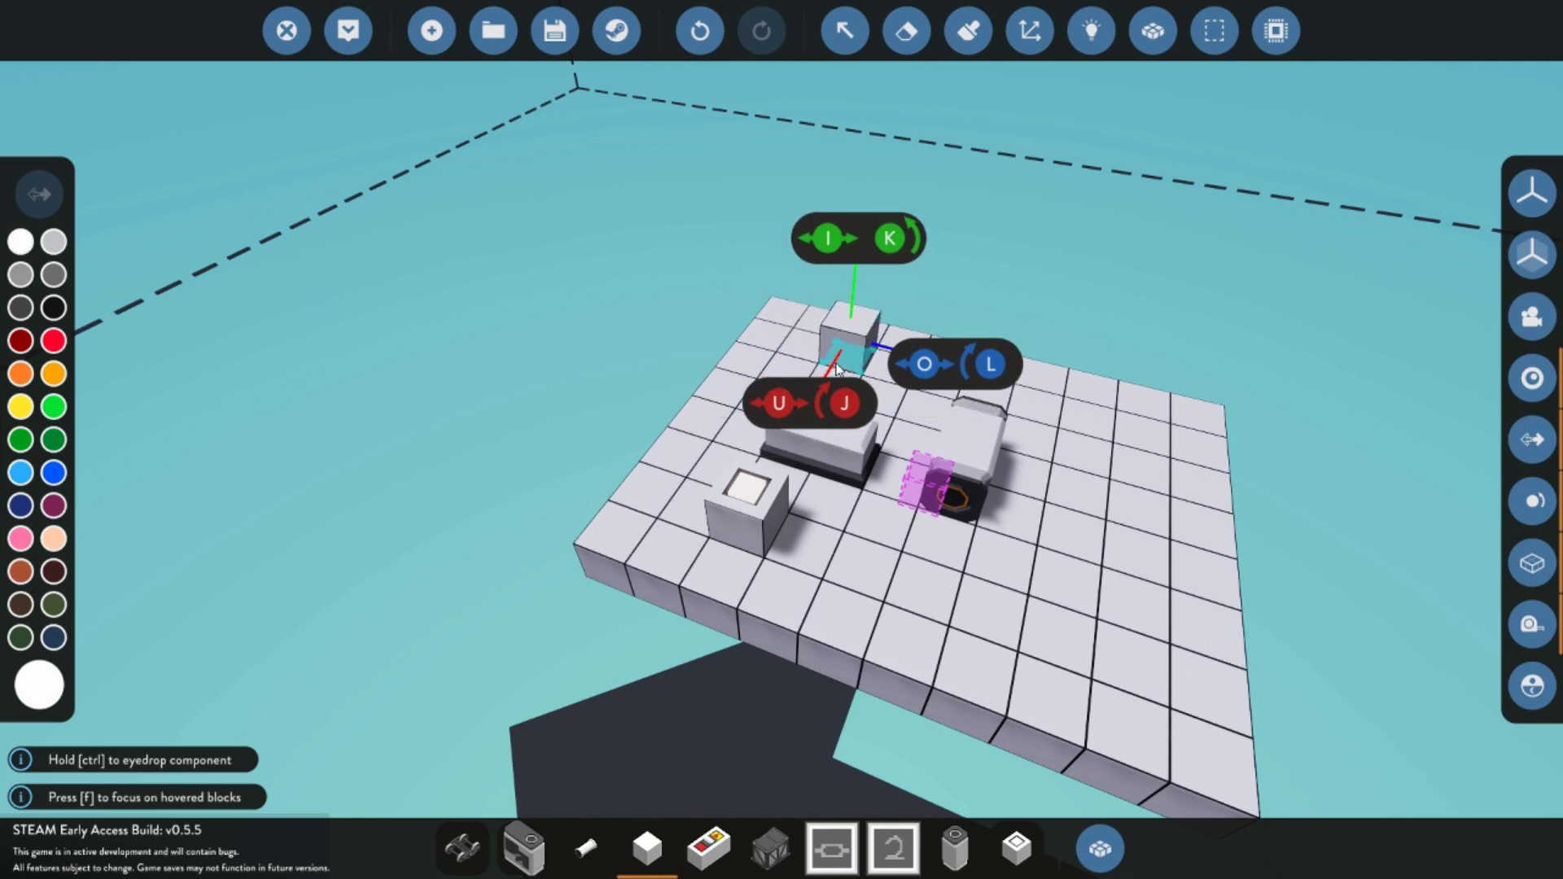
key("s")
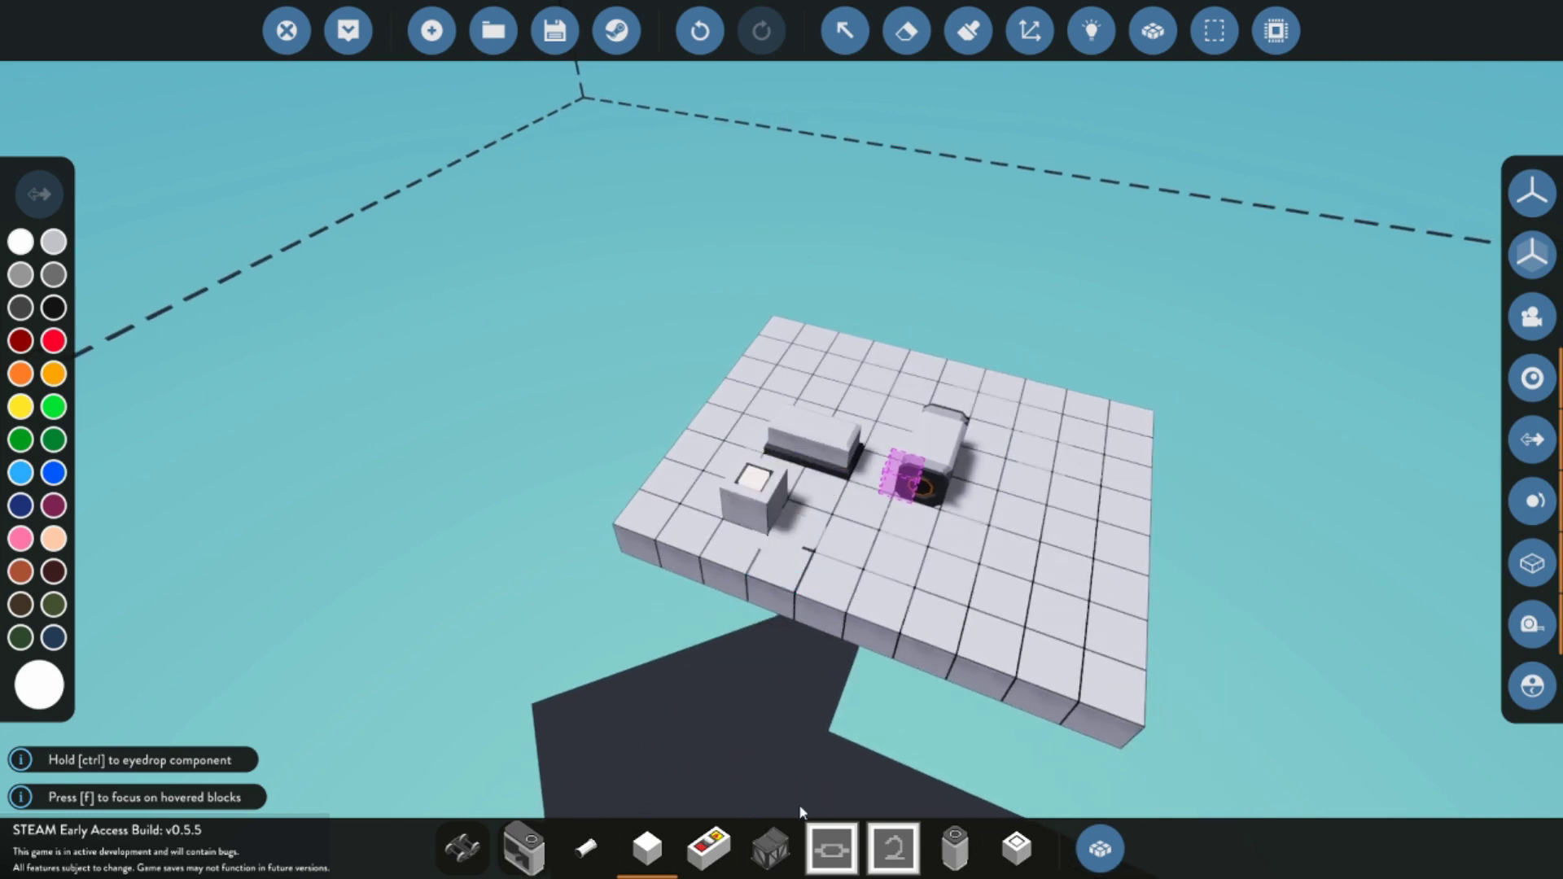
Load the saved "or" microcontroller in the microcontroller editor and look over its logic diagram and the available logic gates
left_click(1275, 30)
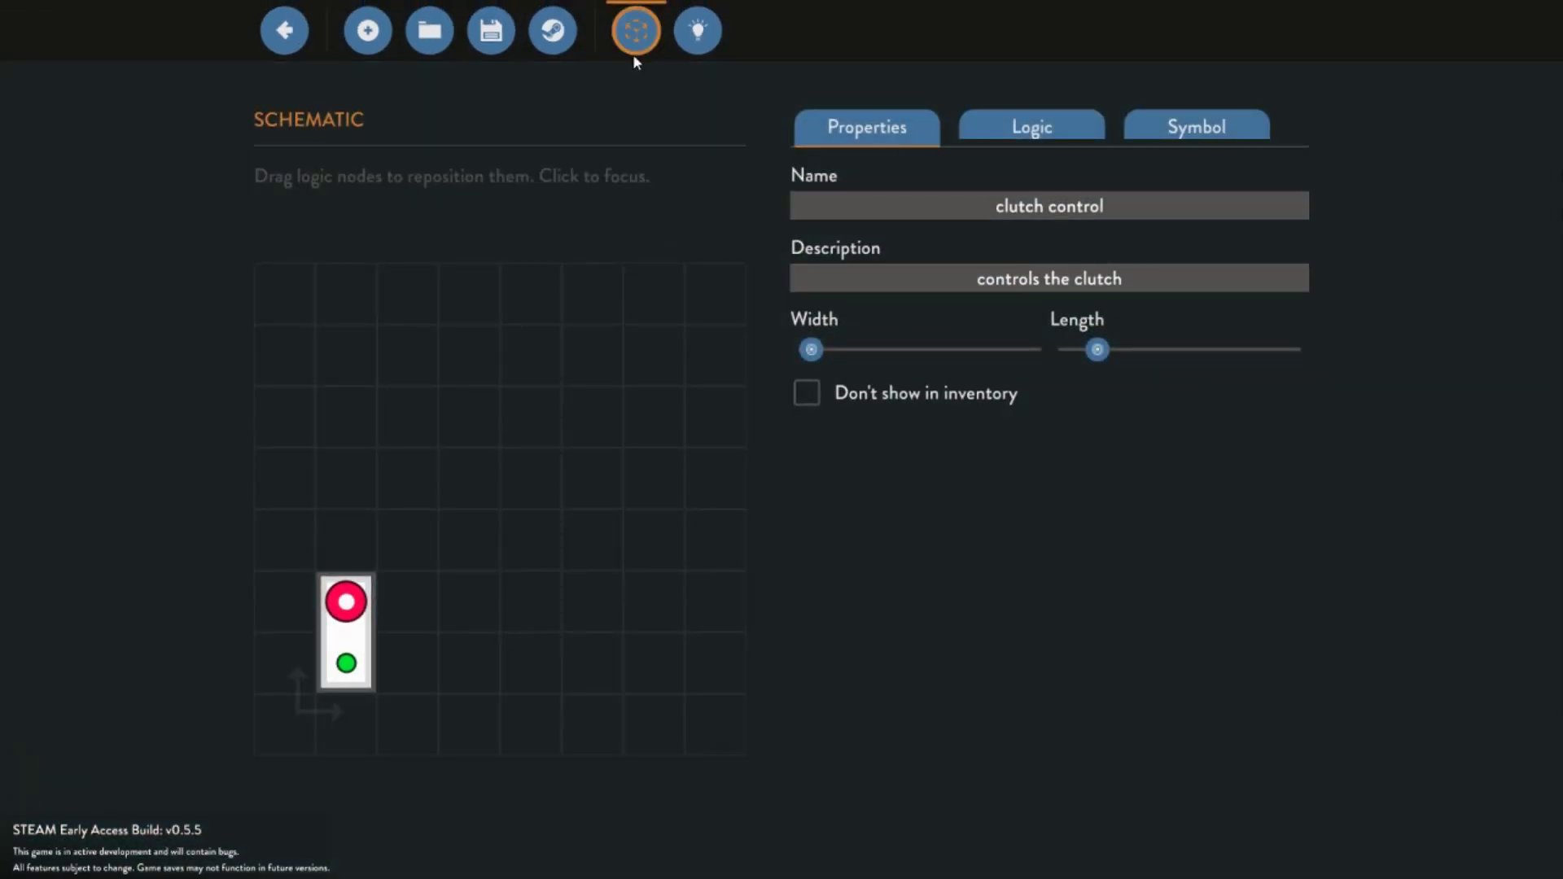
left_click(427, 37)
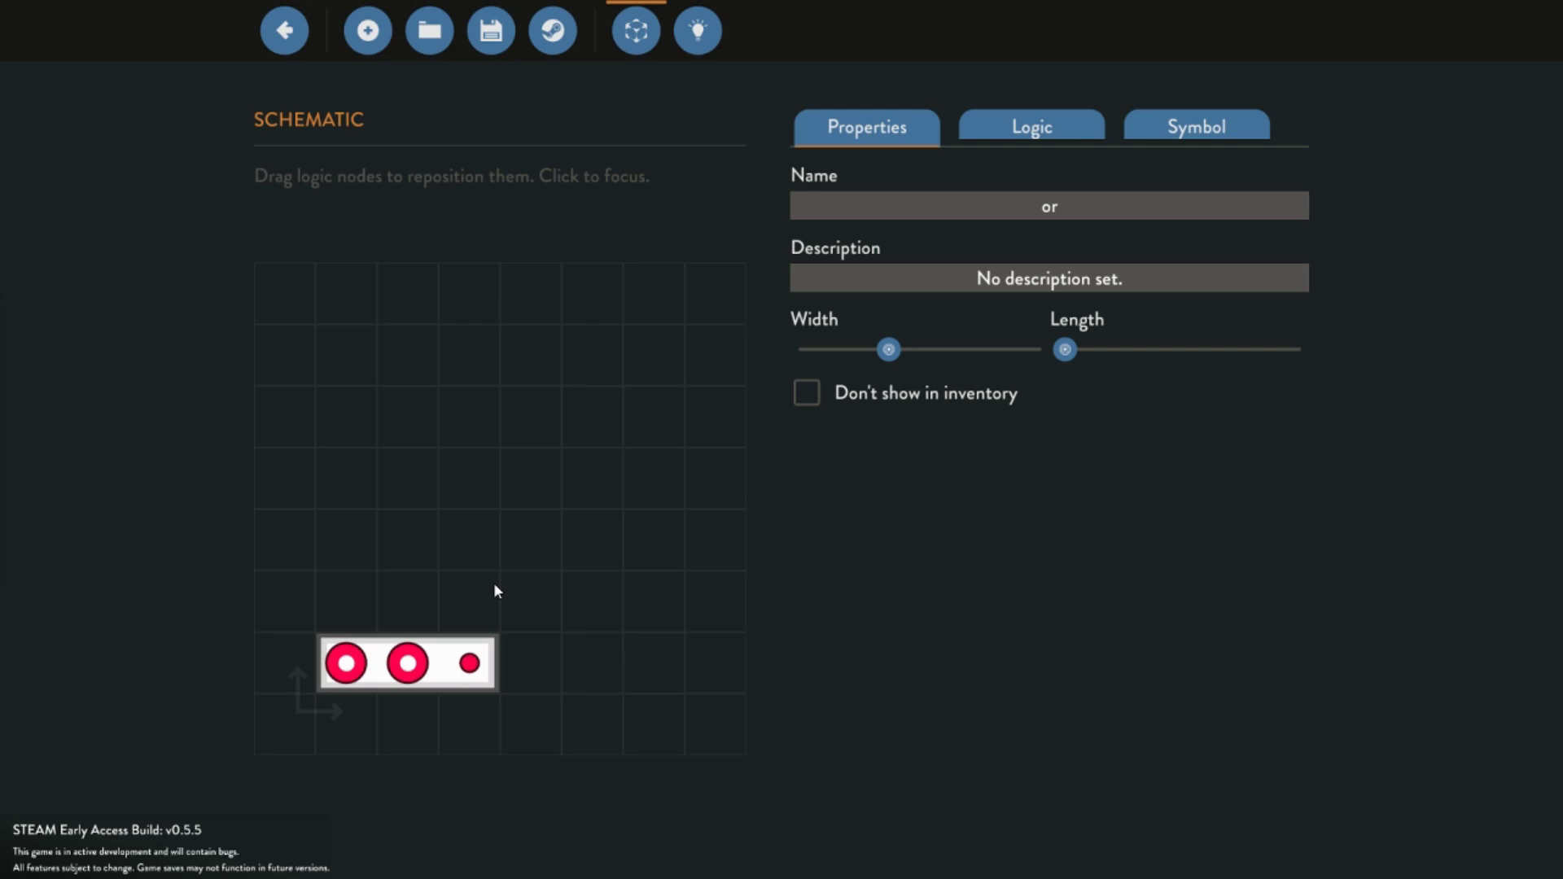
left_click(697, 35)
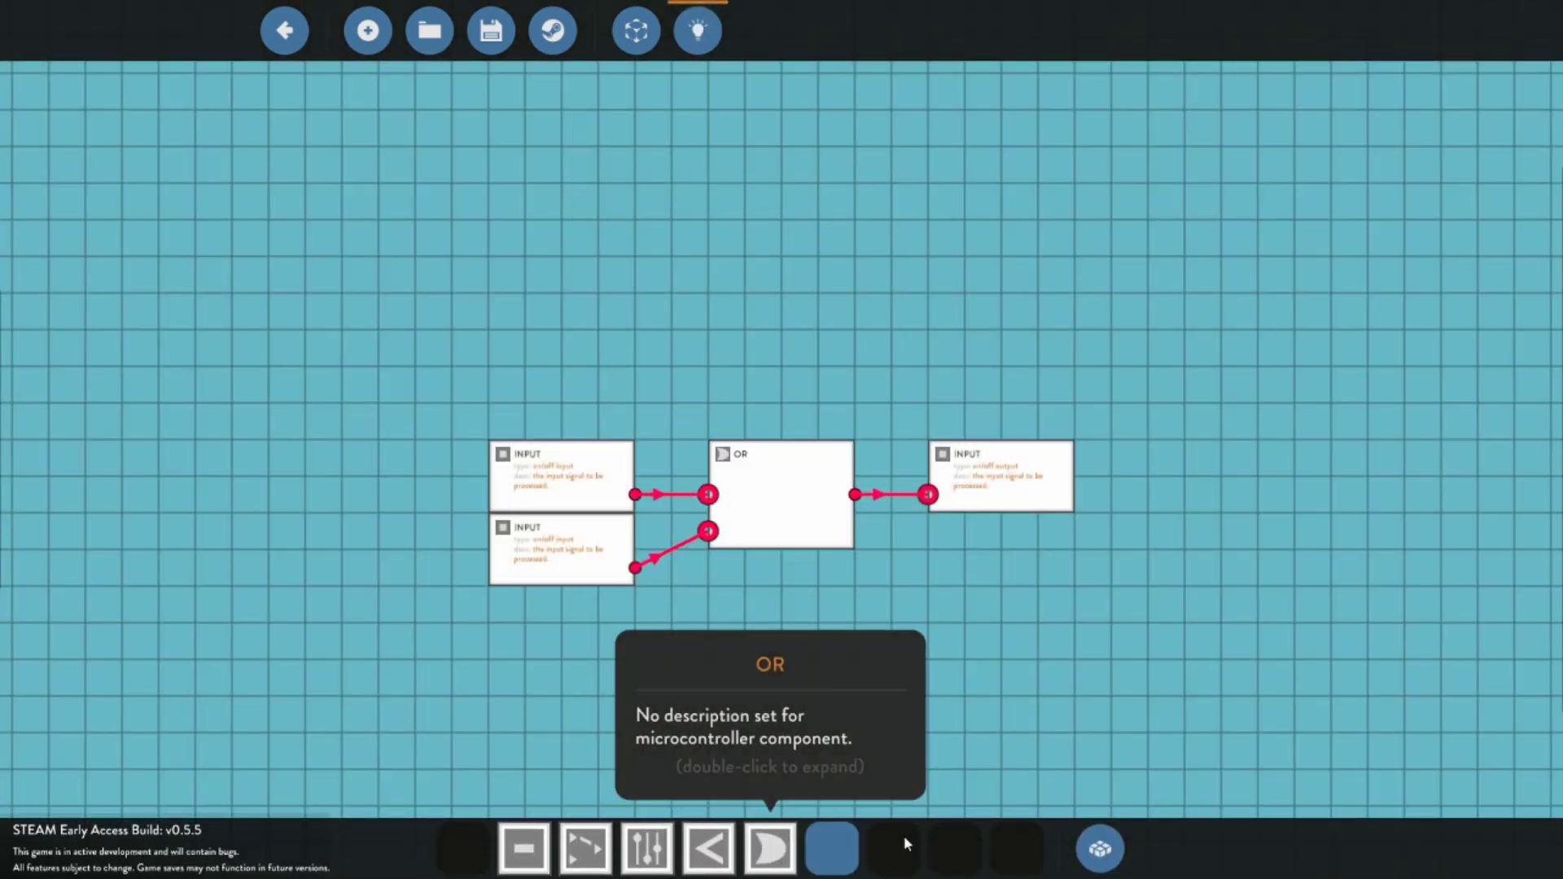
left_click(1098, 849)
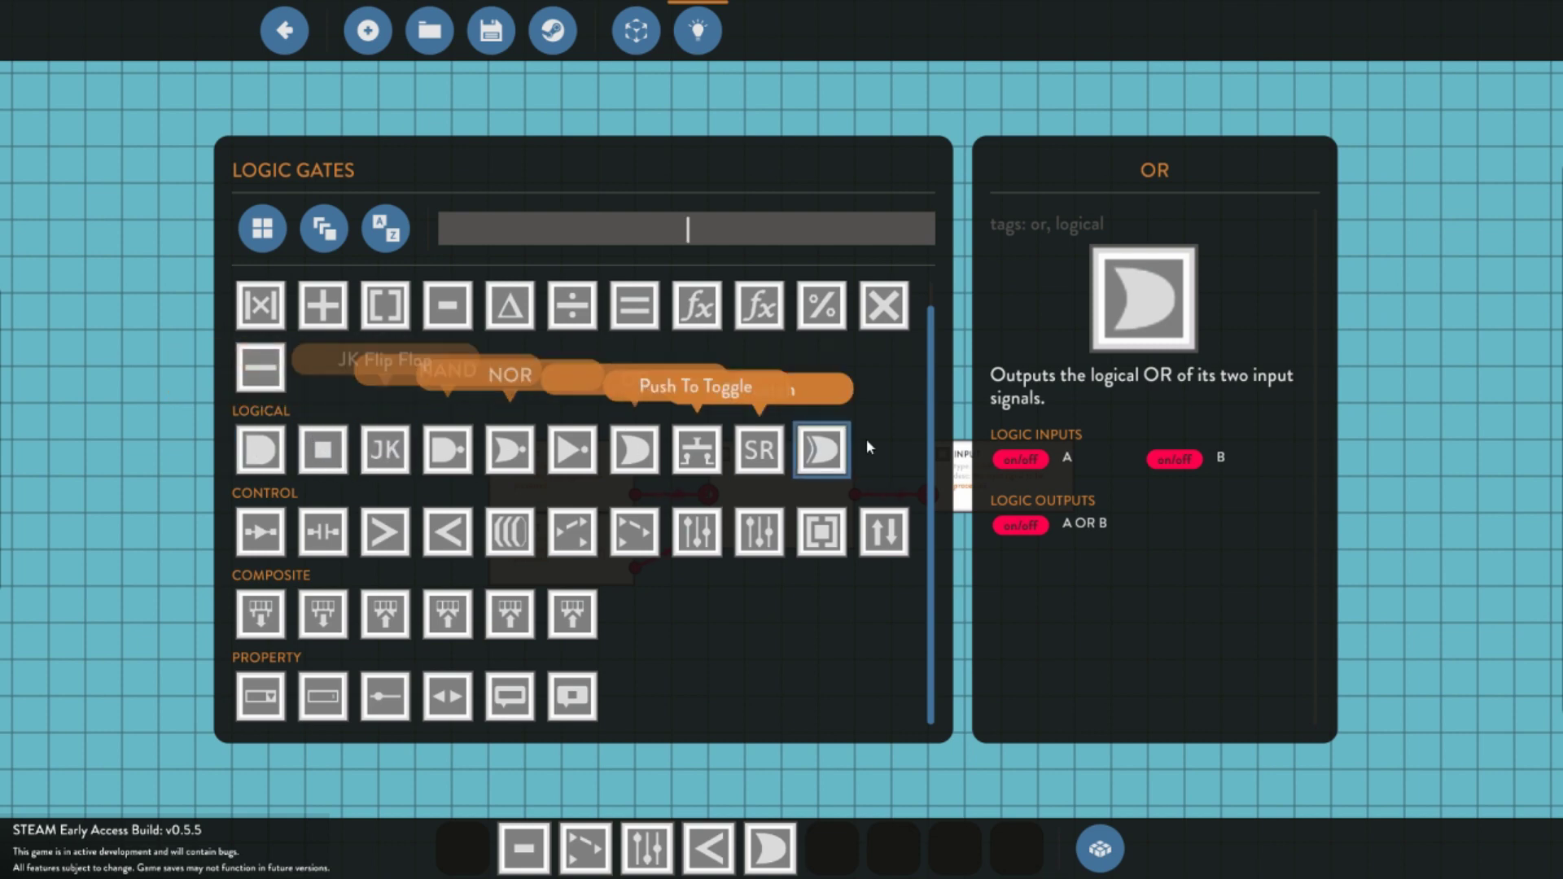
left_click(1100, 848)
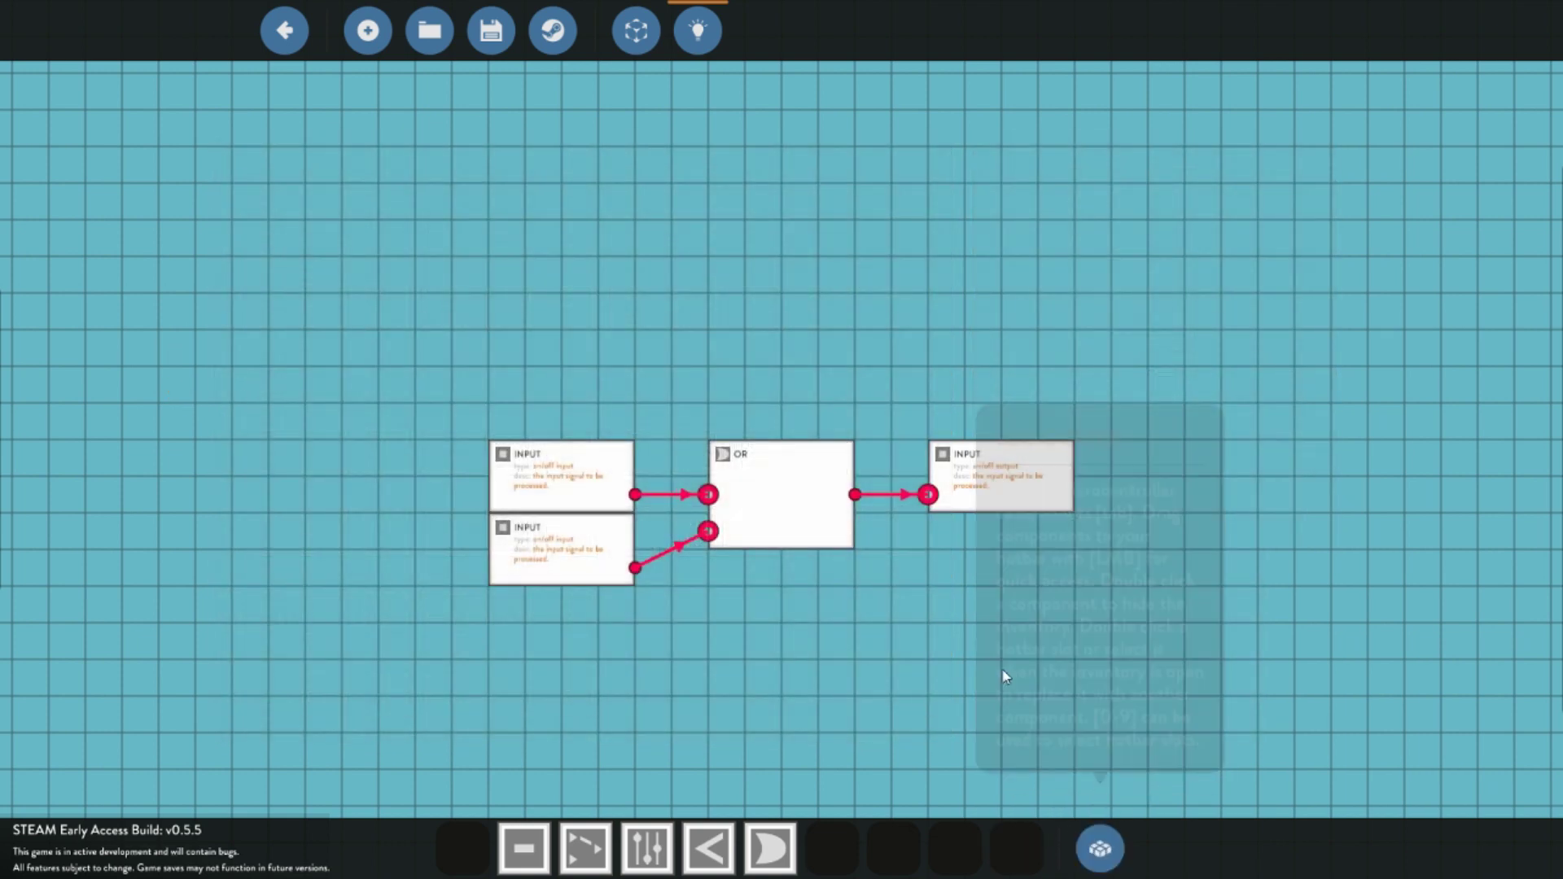
Load the saved turbine controller named "Microcontroller" and examine the names, types and directions of its logic nodes
left_click(634, 31)
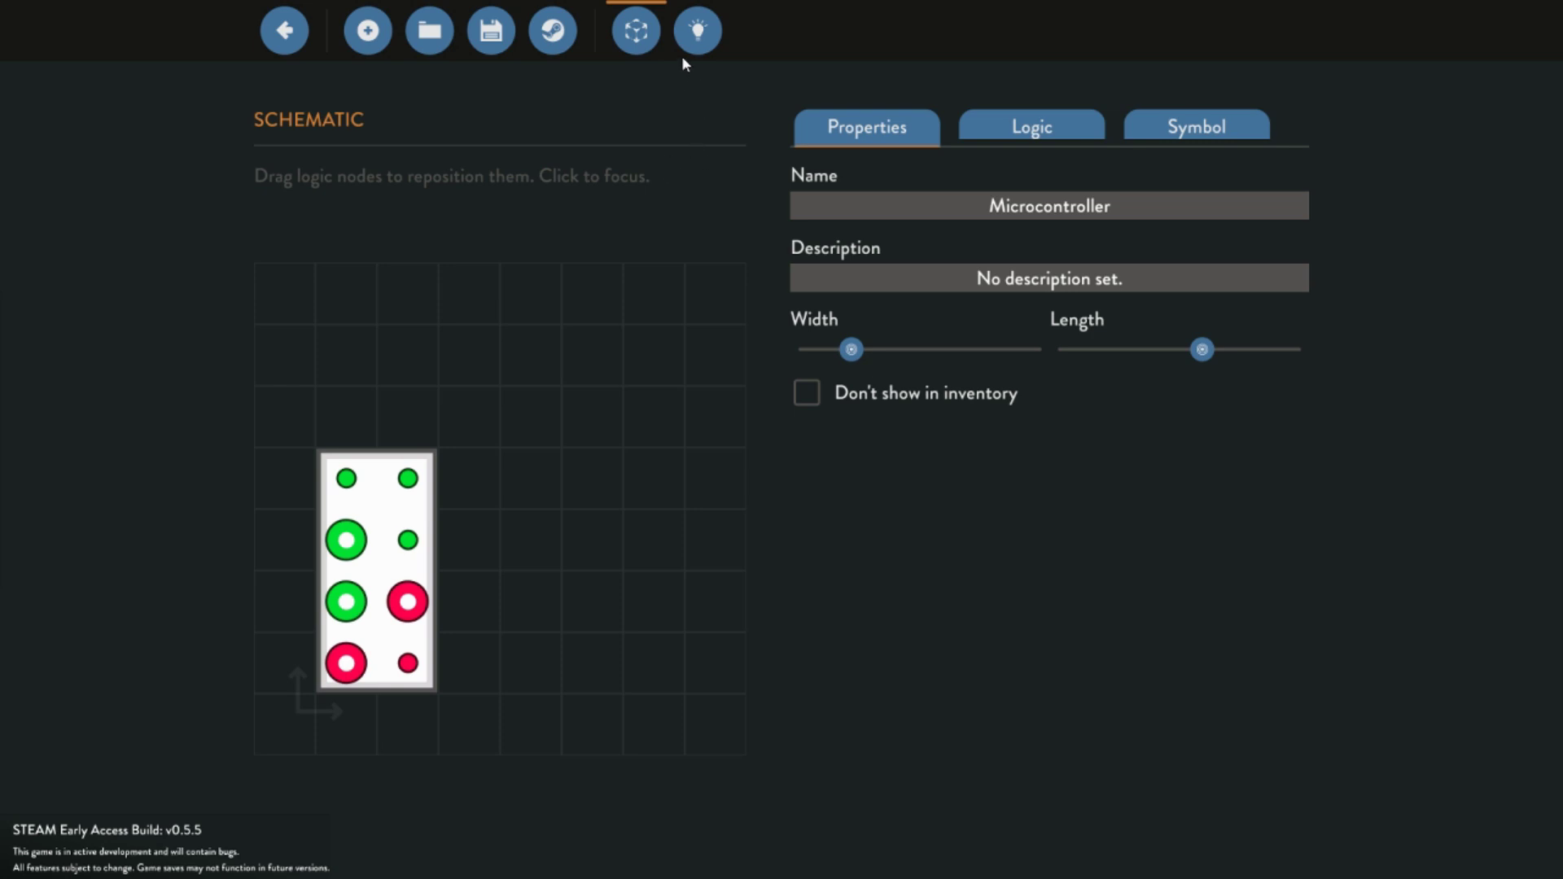
mouse_move(408, 541)
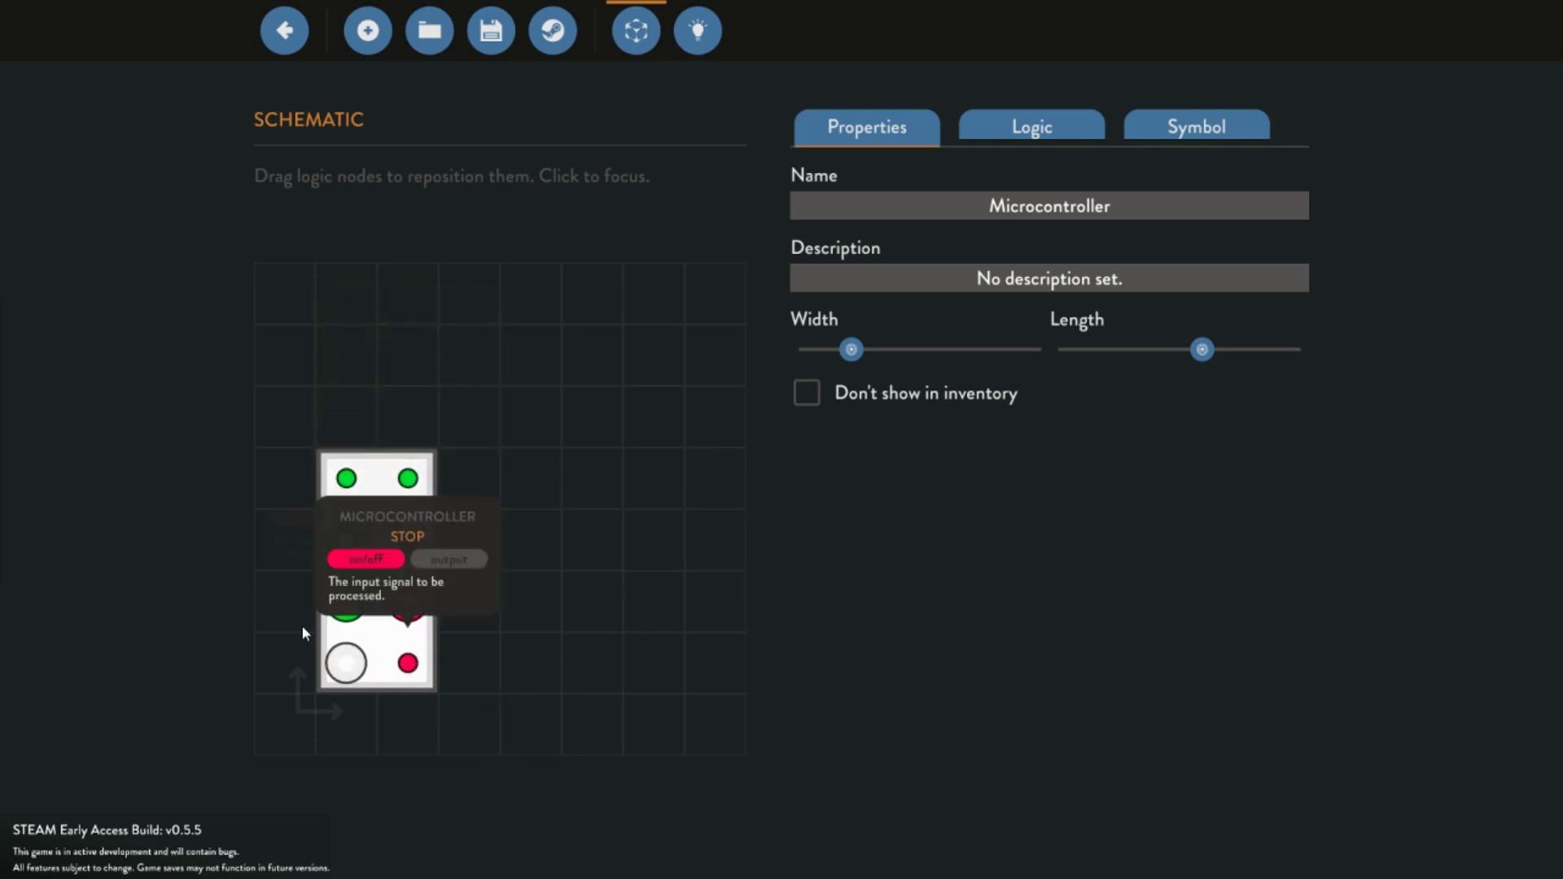
left_click(1012, 144)
scroll(926, 267, "down", 10)
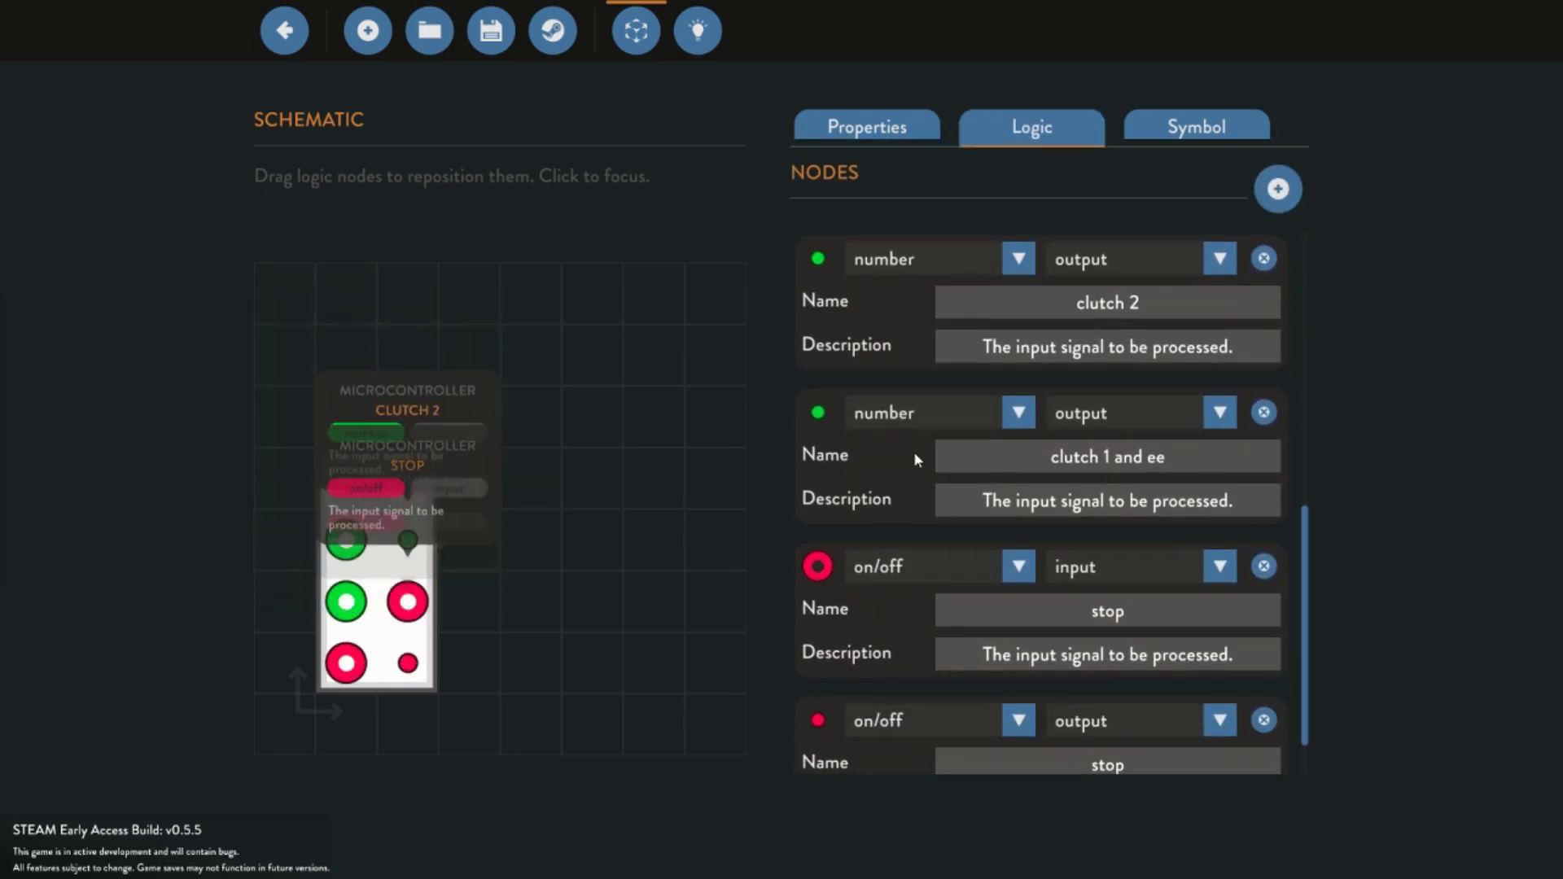
scroll(936, 596, "down", 1)
scroll(859, 652, "up", 3)
scroll(859, 649, "up", 5)
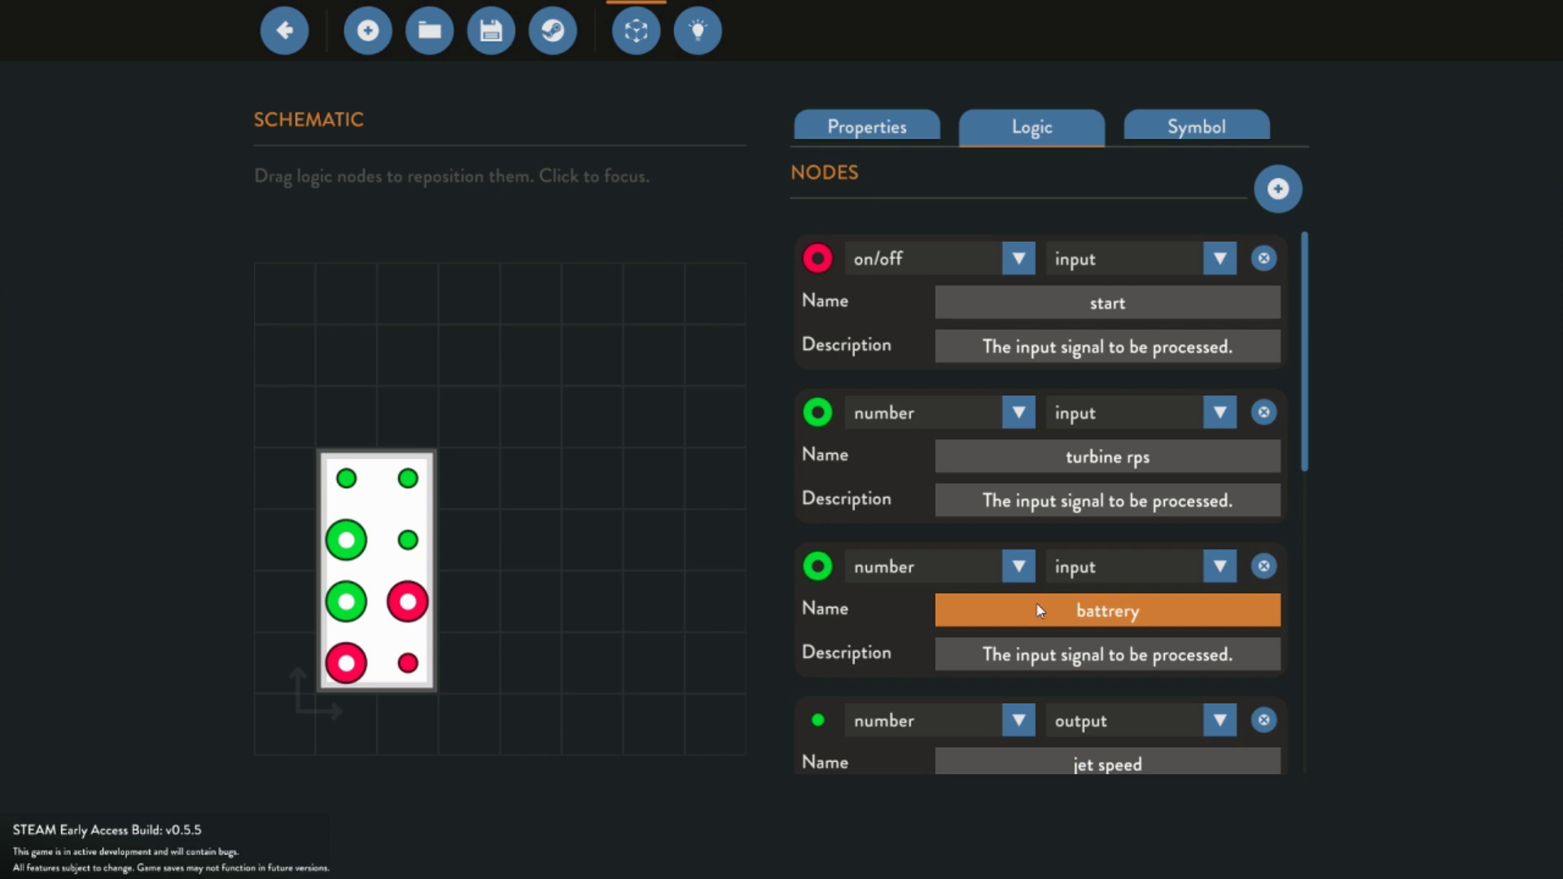
scroll(1111, 614, "down", 8)
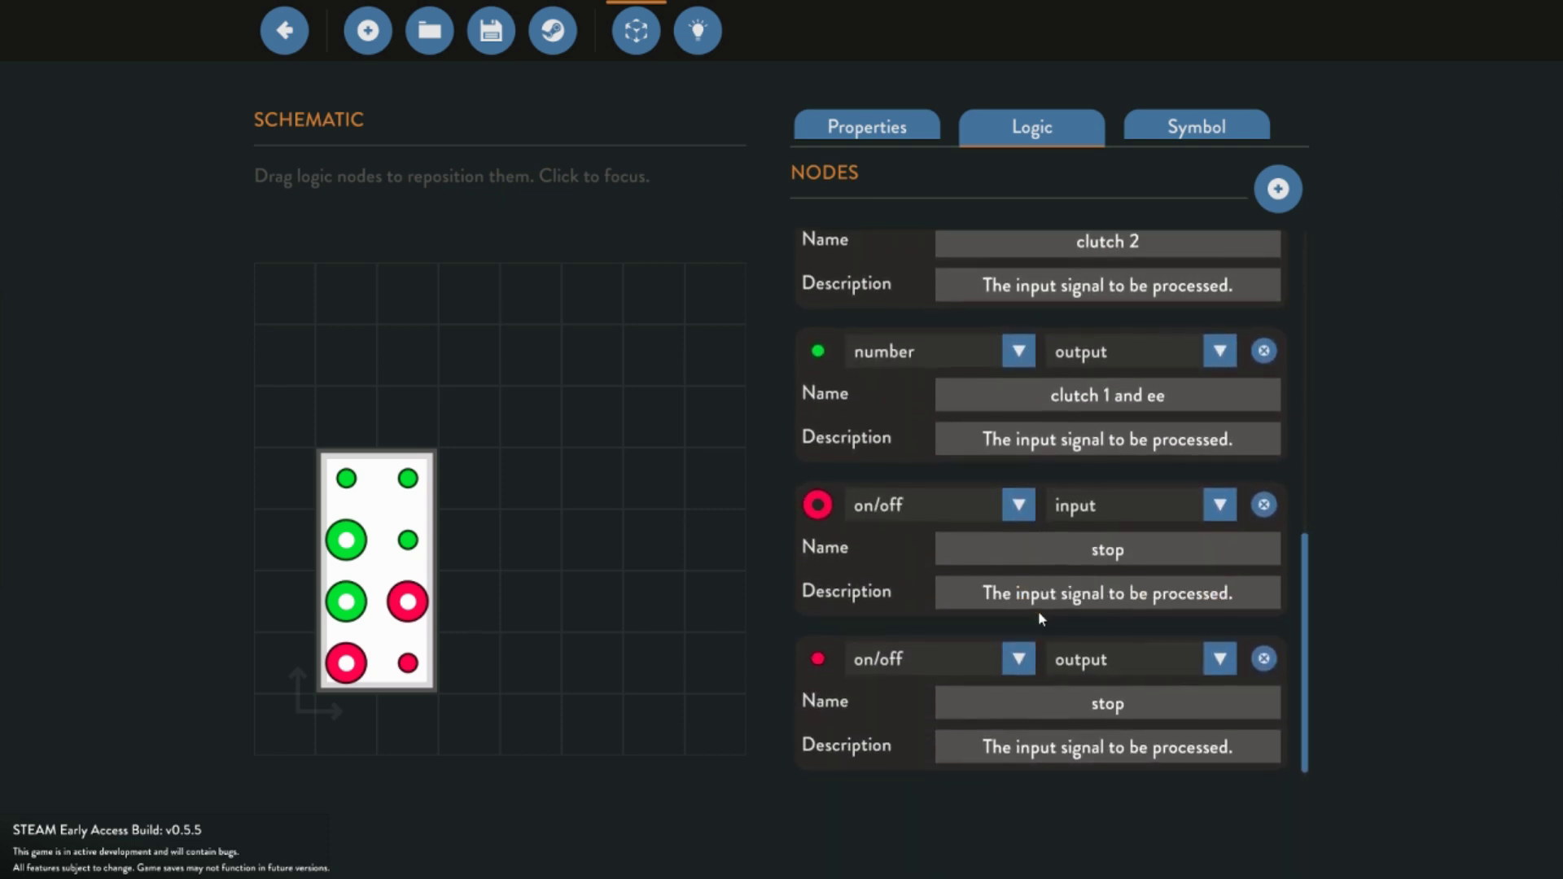
scroll(1040, 614, "up", 3)
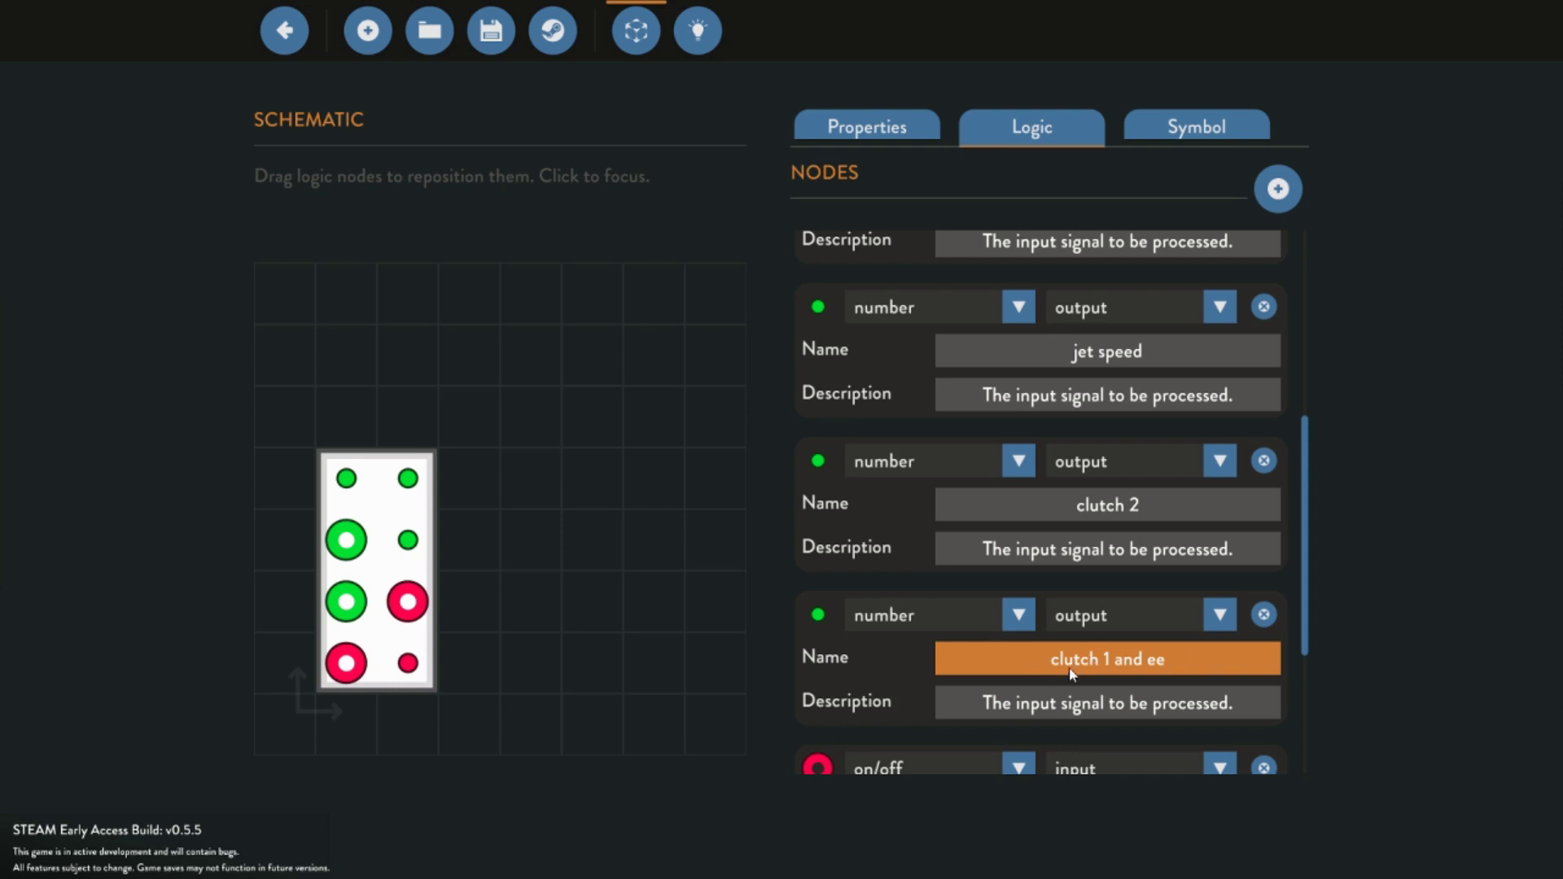
scroll(1041, 495, "up", 3)
scroll(1055, 538, "up", 4)
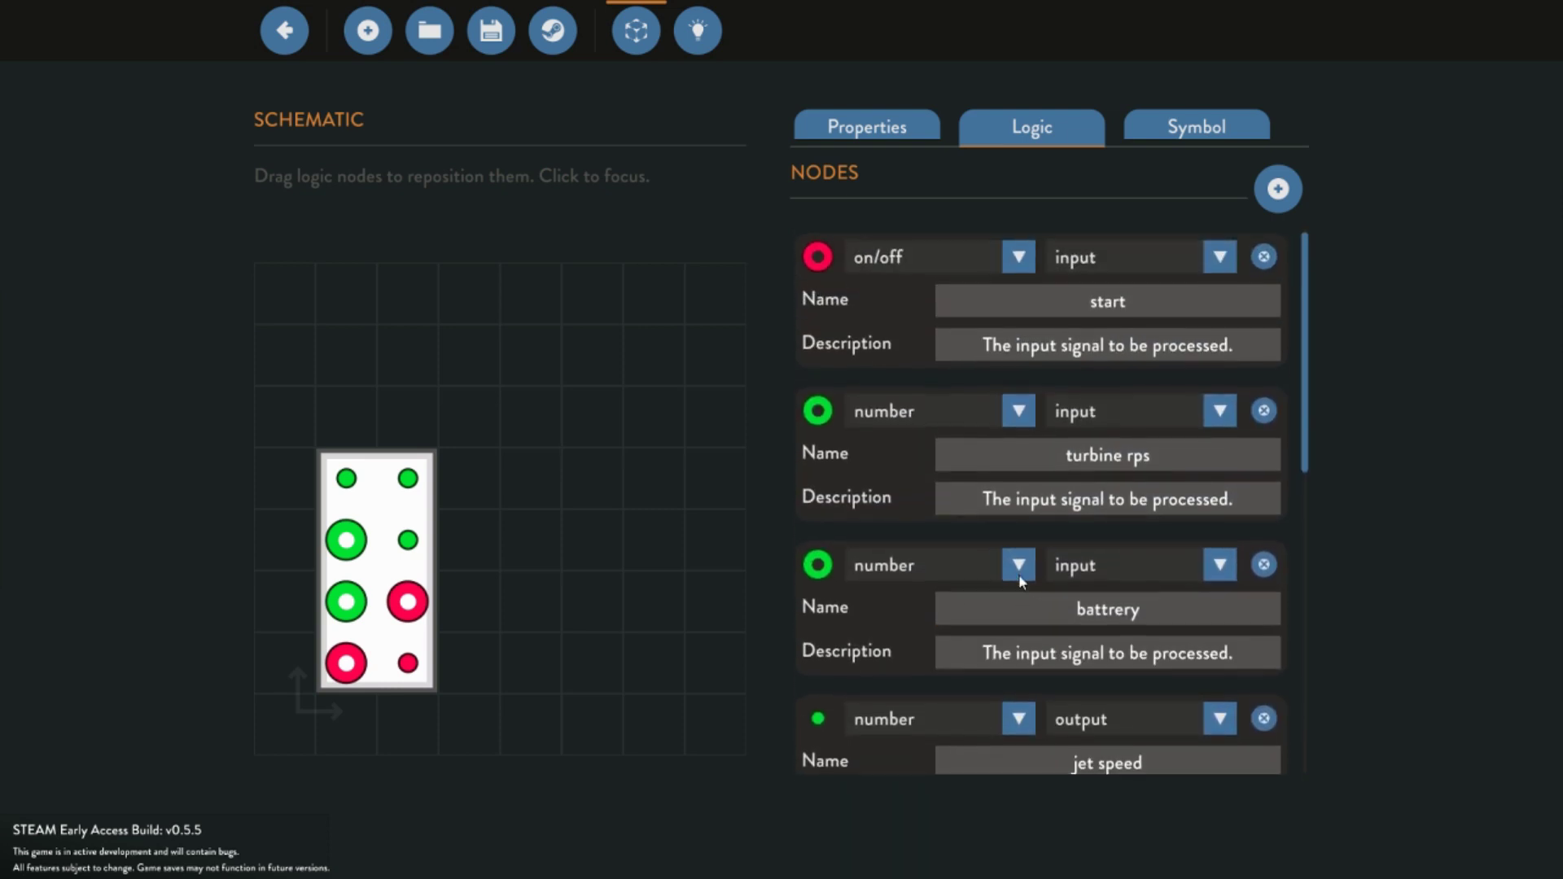
scroll(1091, 391, "down", 10)
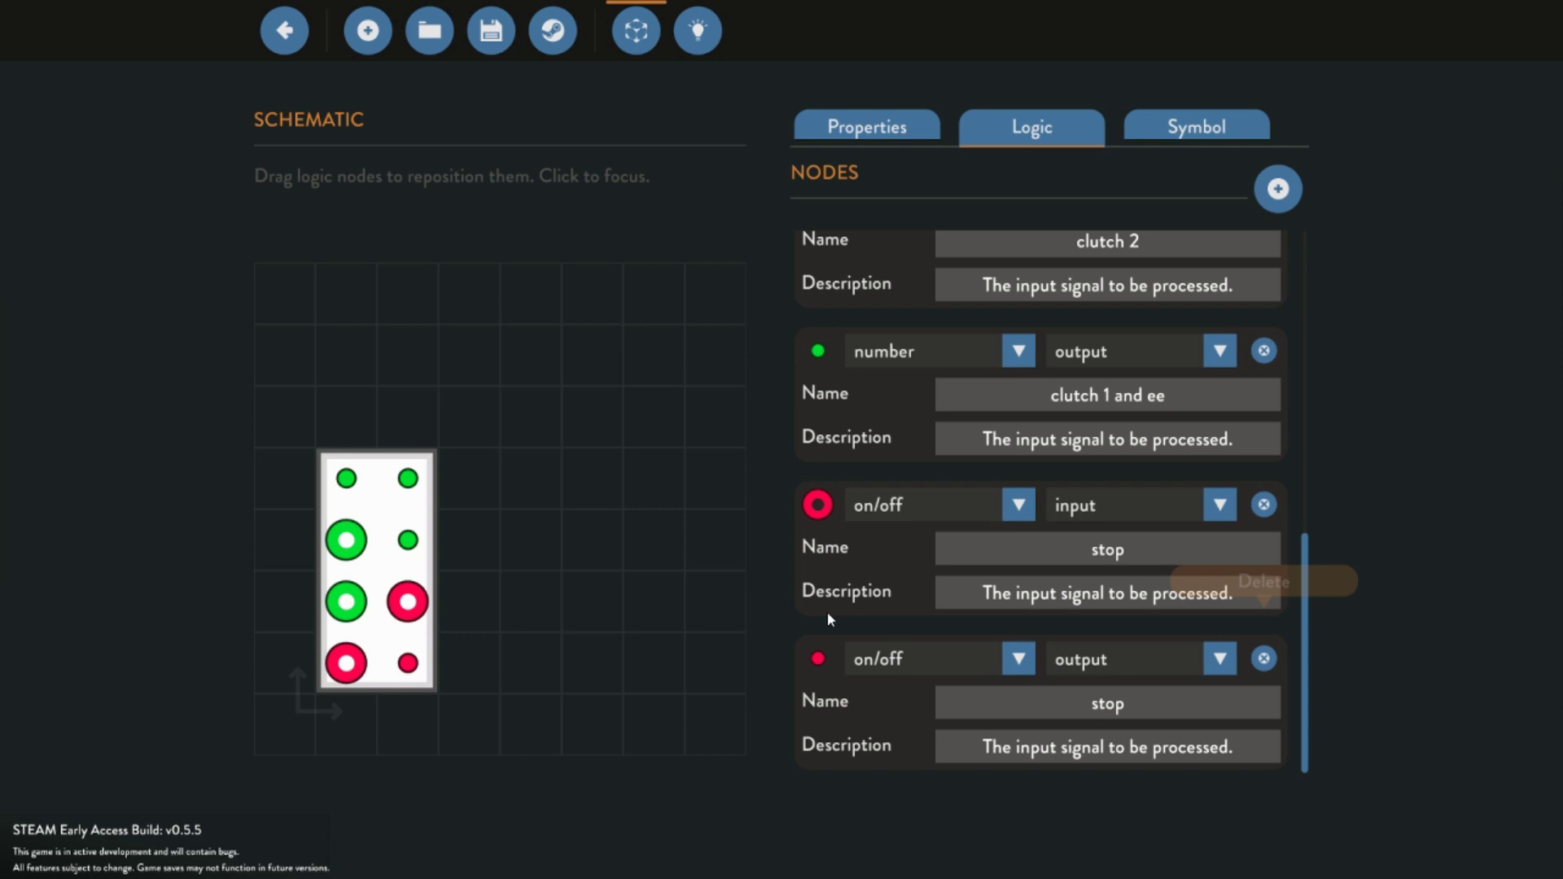
Examine the turbine controller's logic diagram, highlighting the stop, battery, turbine rps and start input nodes one by one
left_click(698, 30)
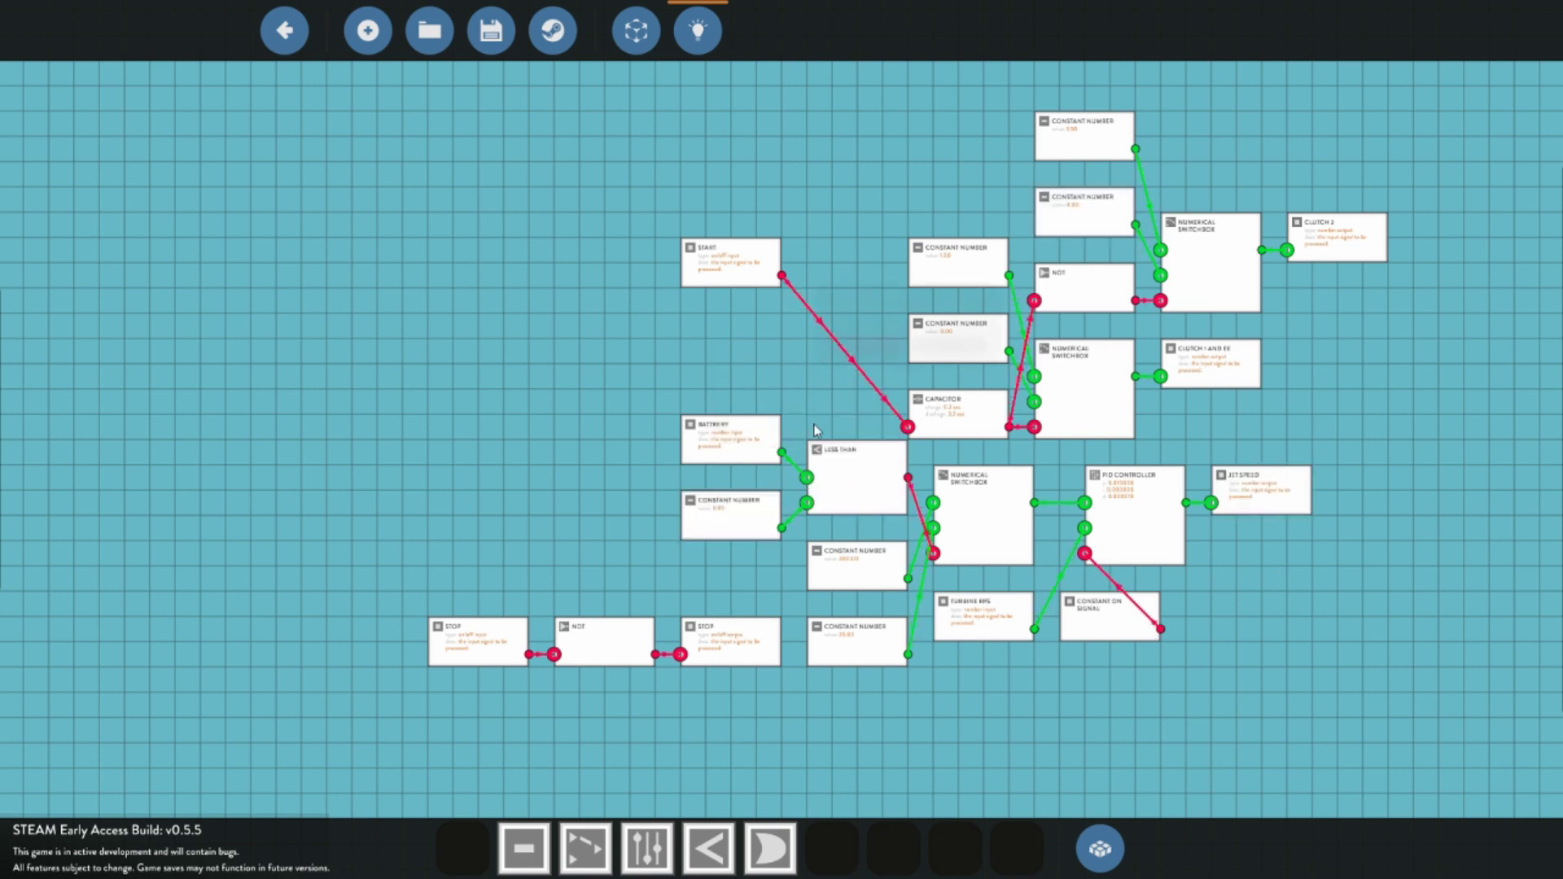
scroll(564, 485, "up", 1)
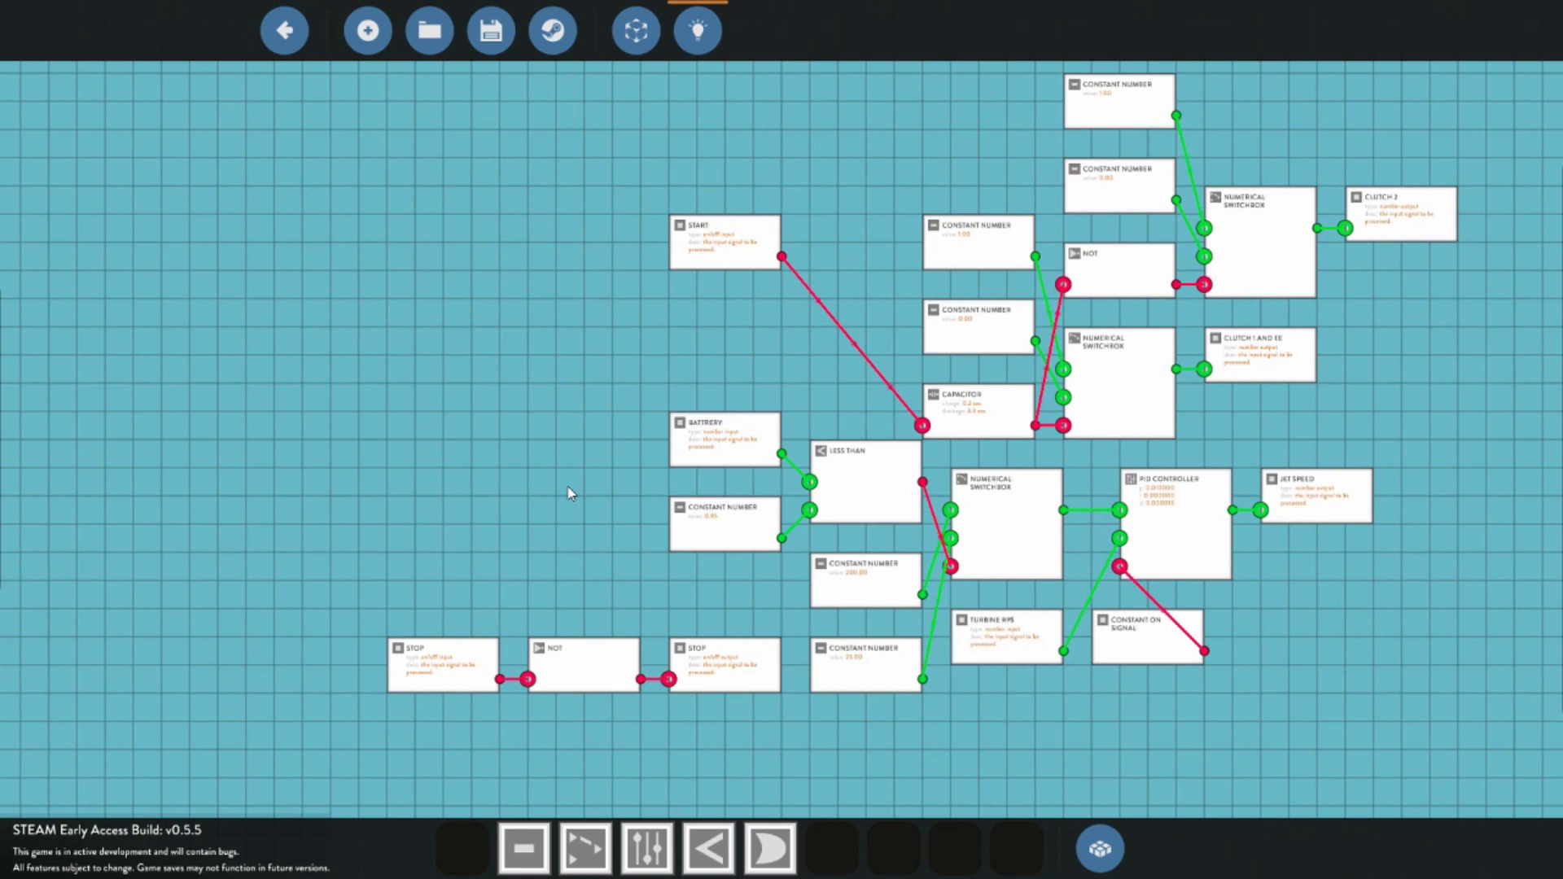
left_click(427, 669)
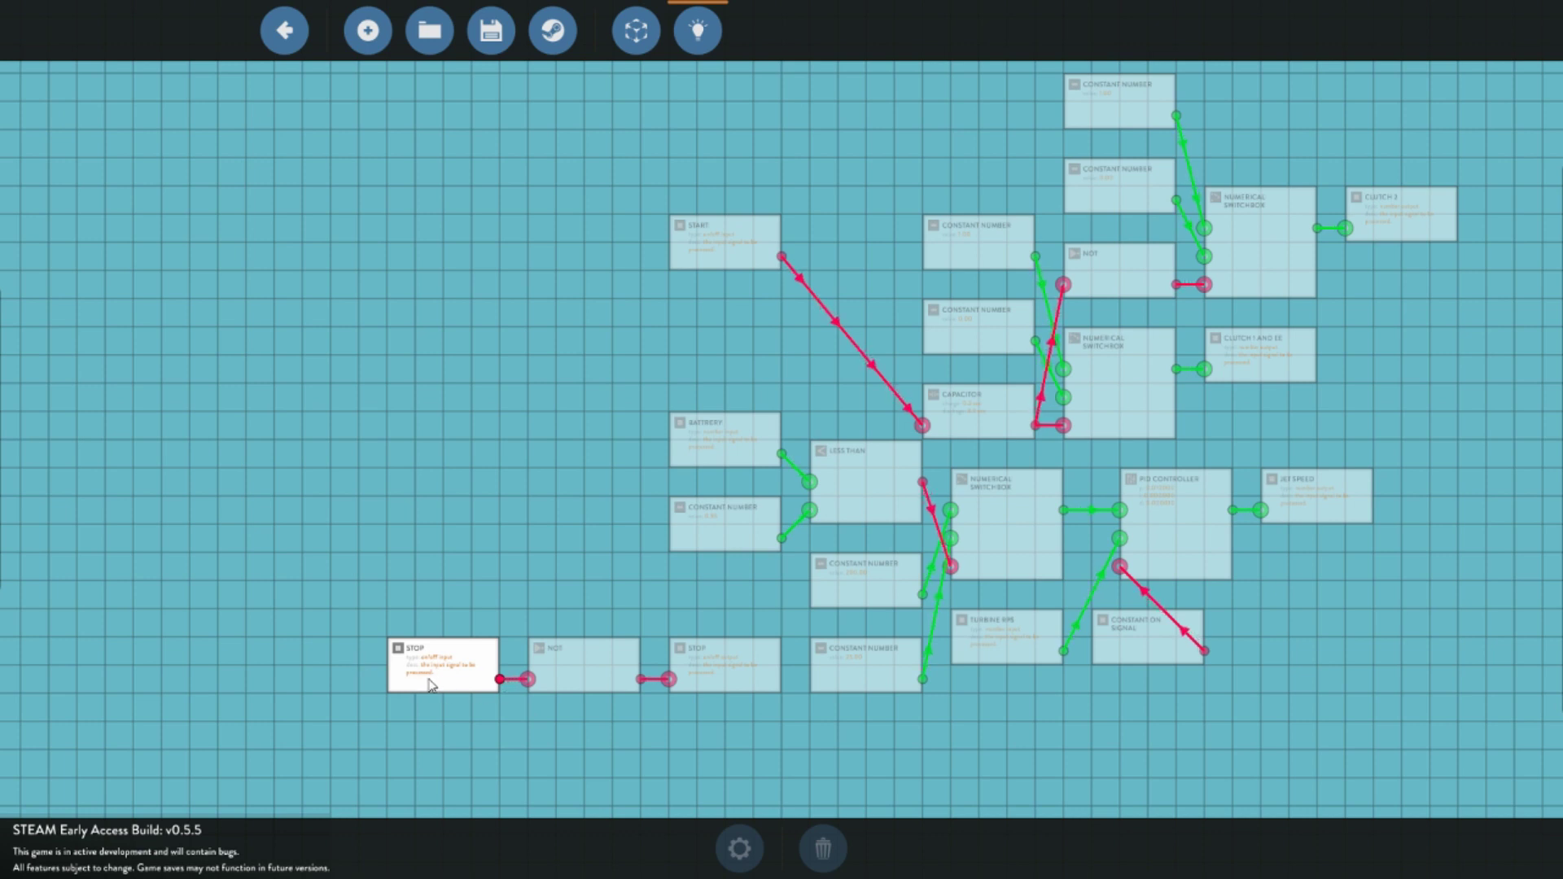
left_click(720, 446)
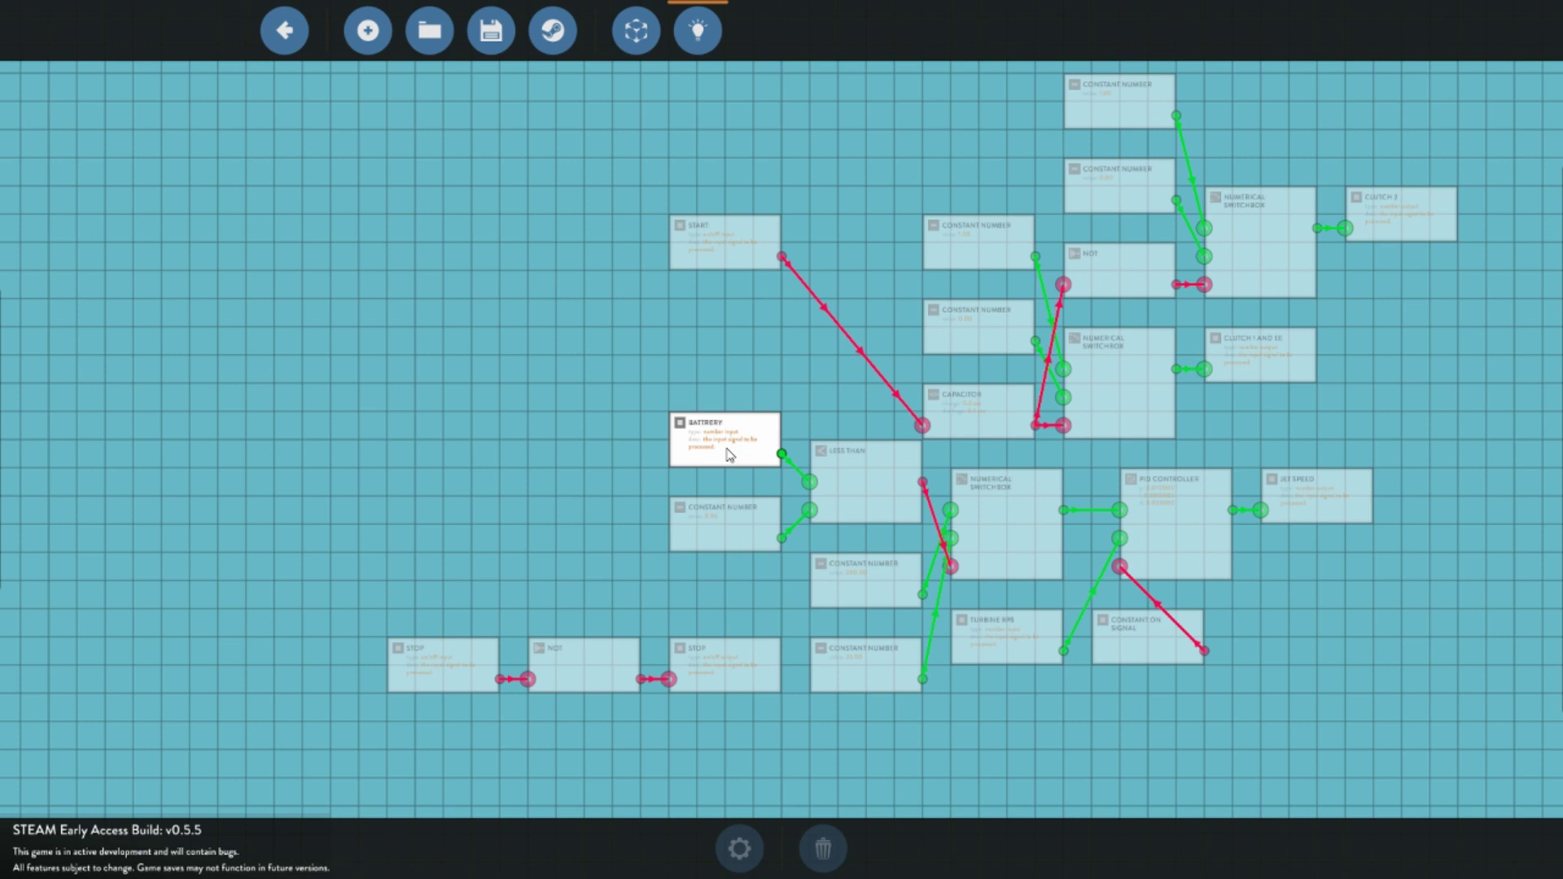
left_click(981, 628)
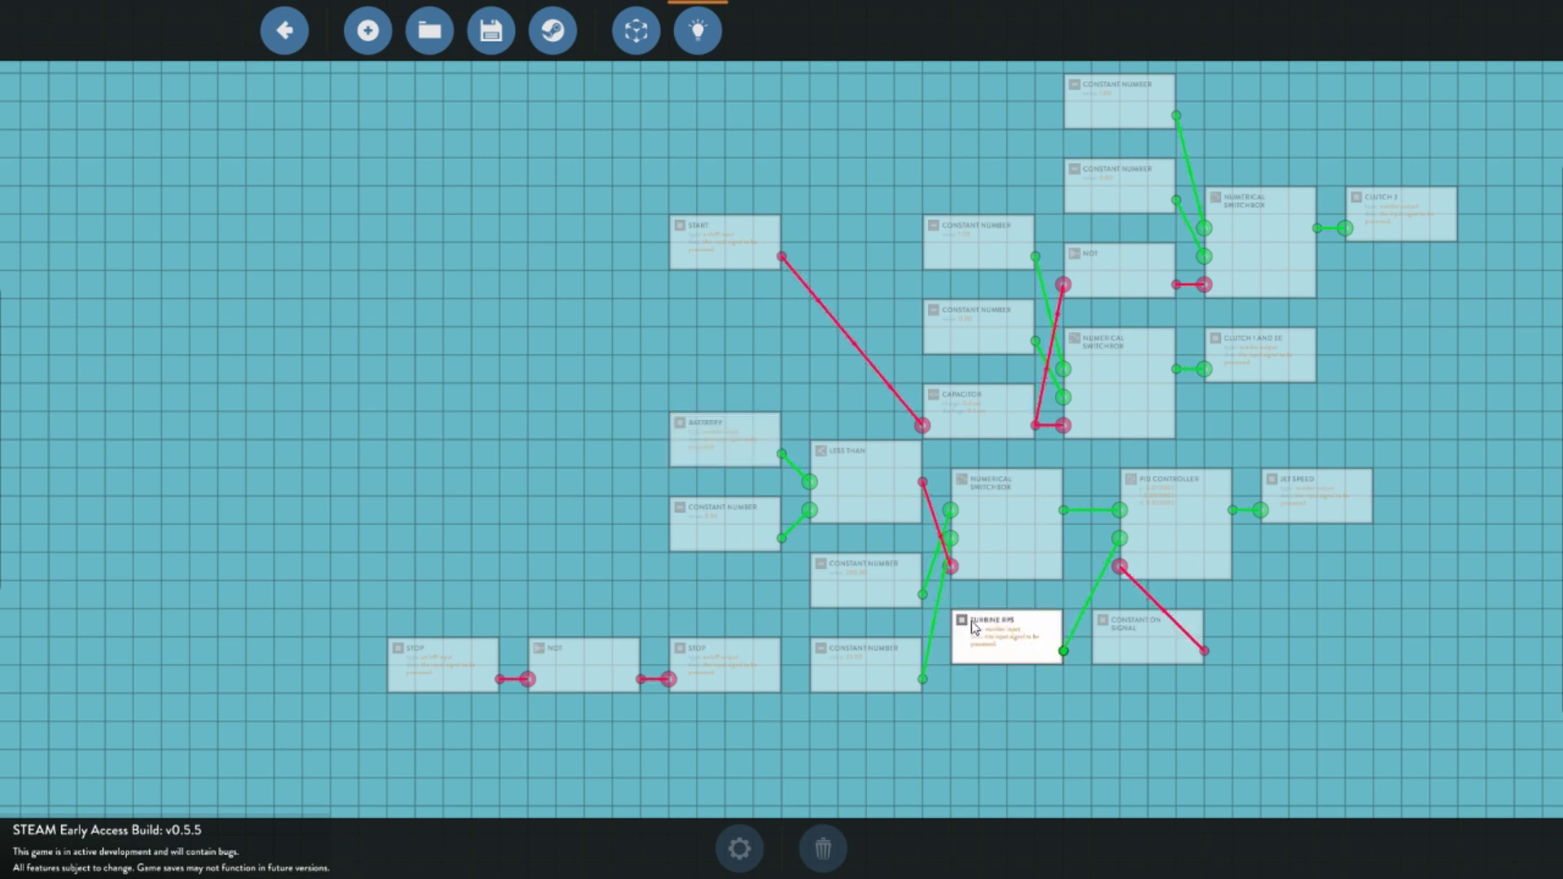
left_click(726, 224)
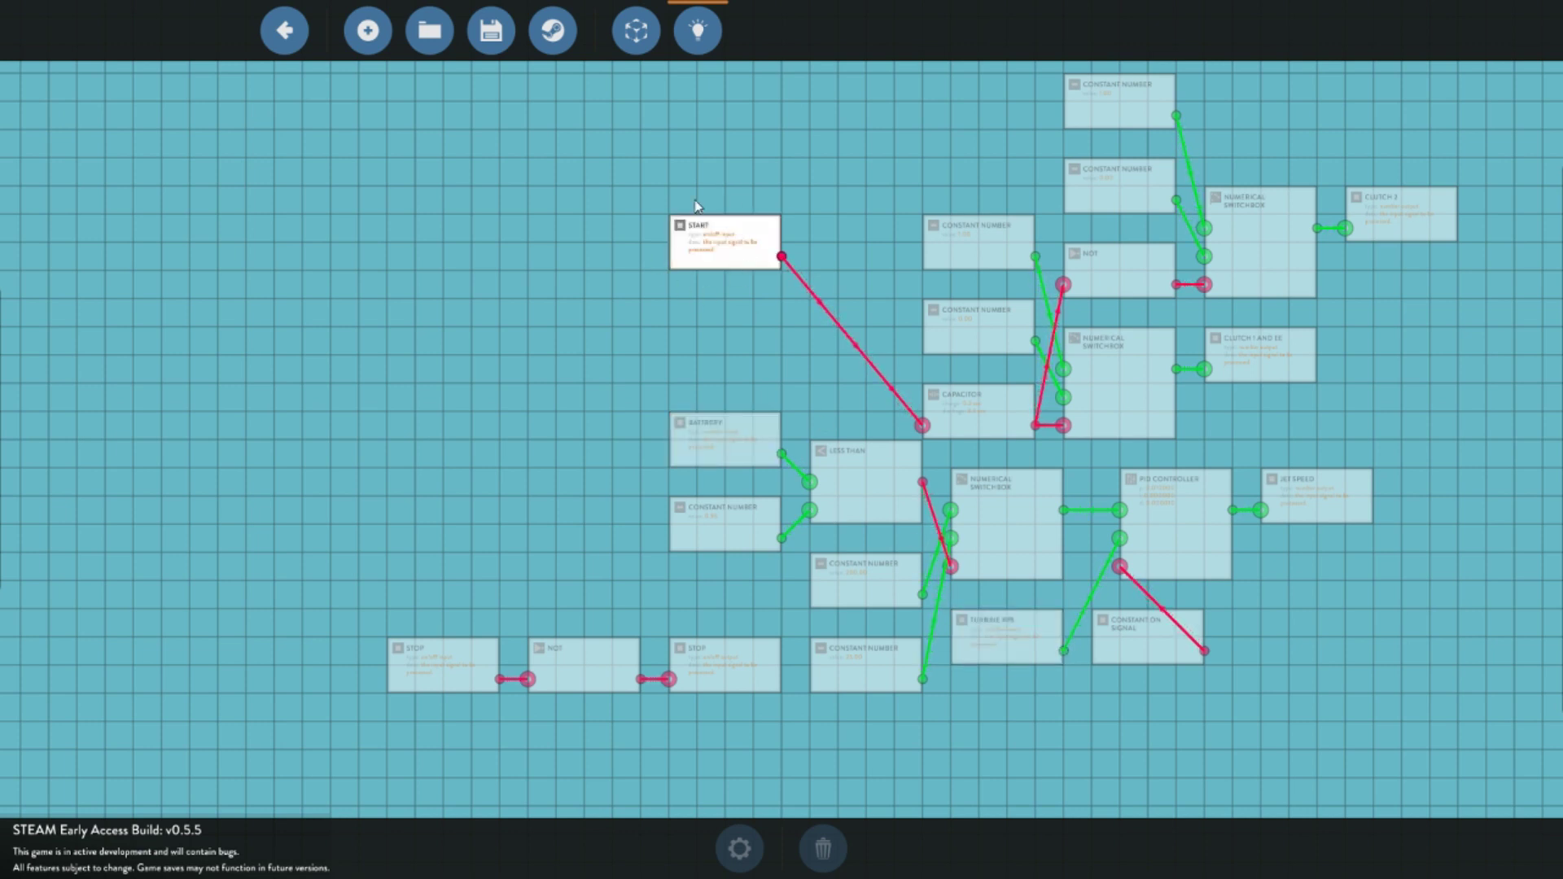
left_click(749, 322)
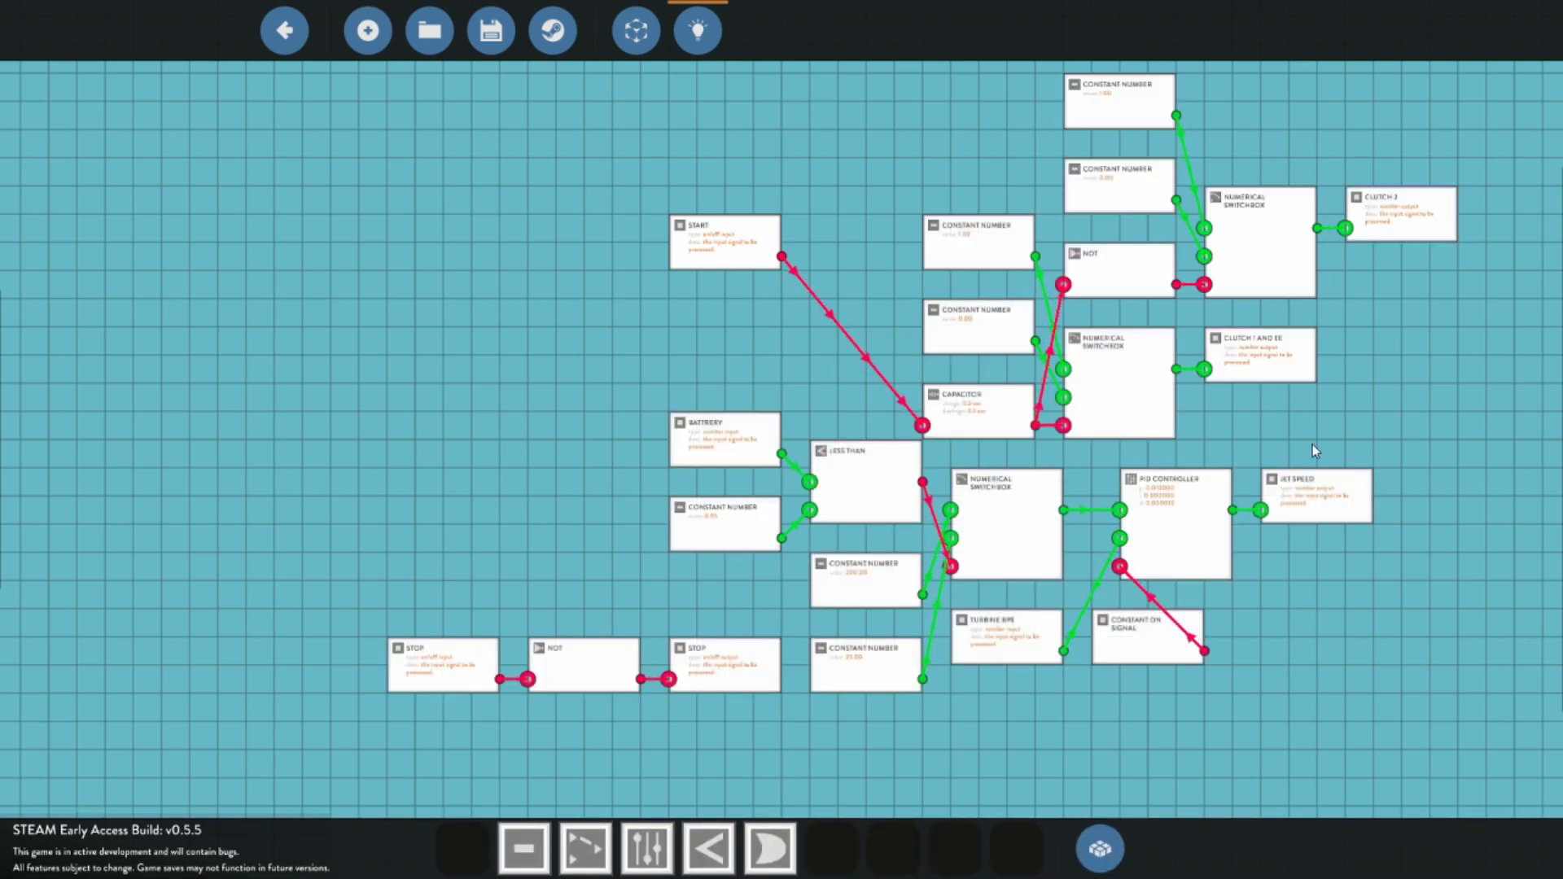
Highlight the clutch 2, clutch 1 and ee, jet speed and stop output nodes one by one in the diagram
left_click(1400, 216)
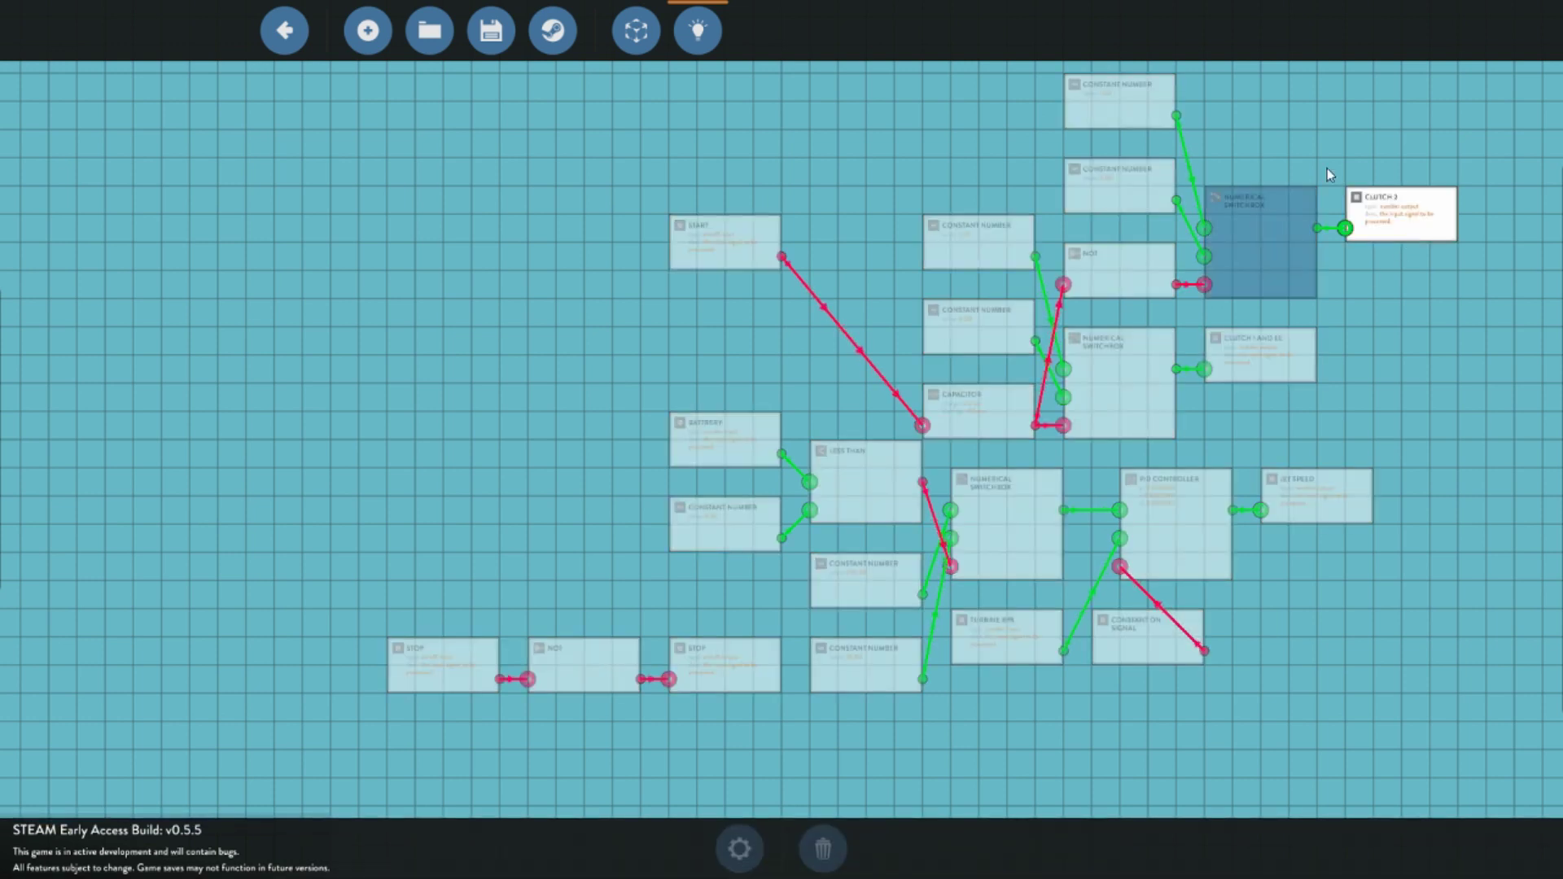
left_click(1284, 362)
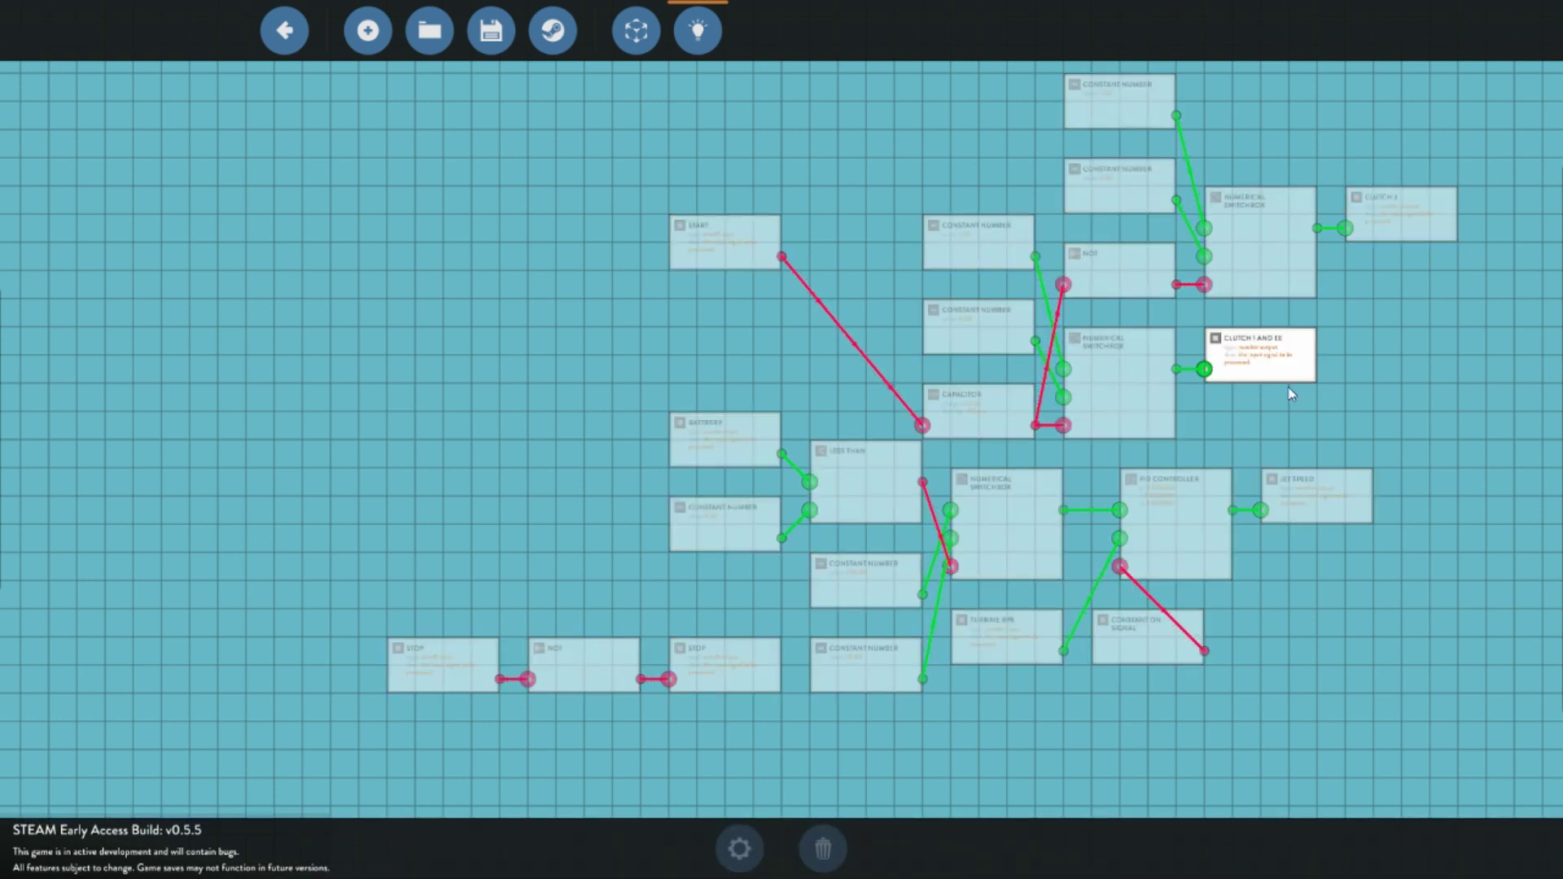
left_click(1315, 492)
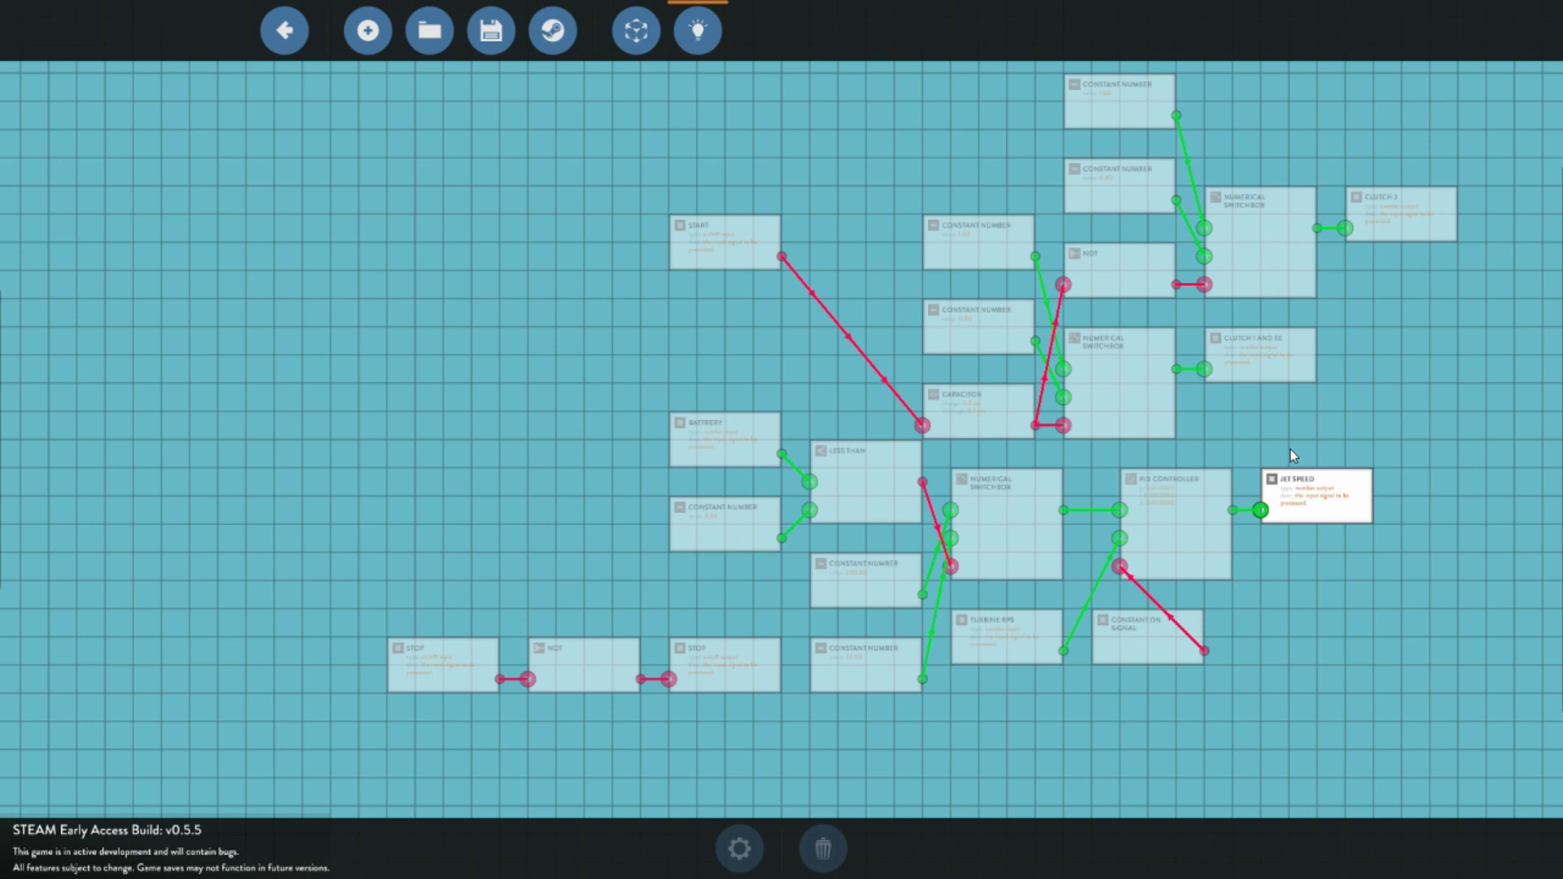
left_click(749, 661)
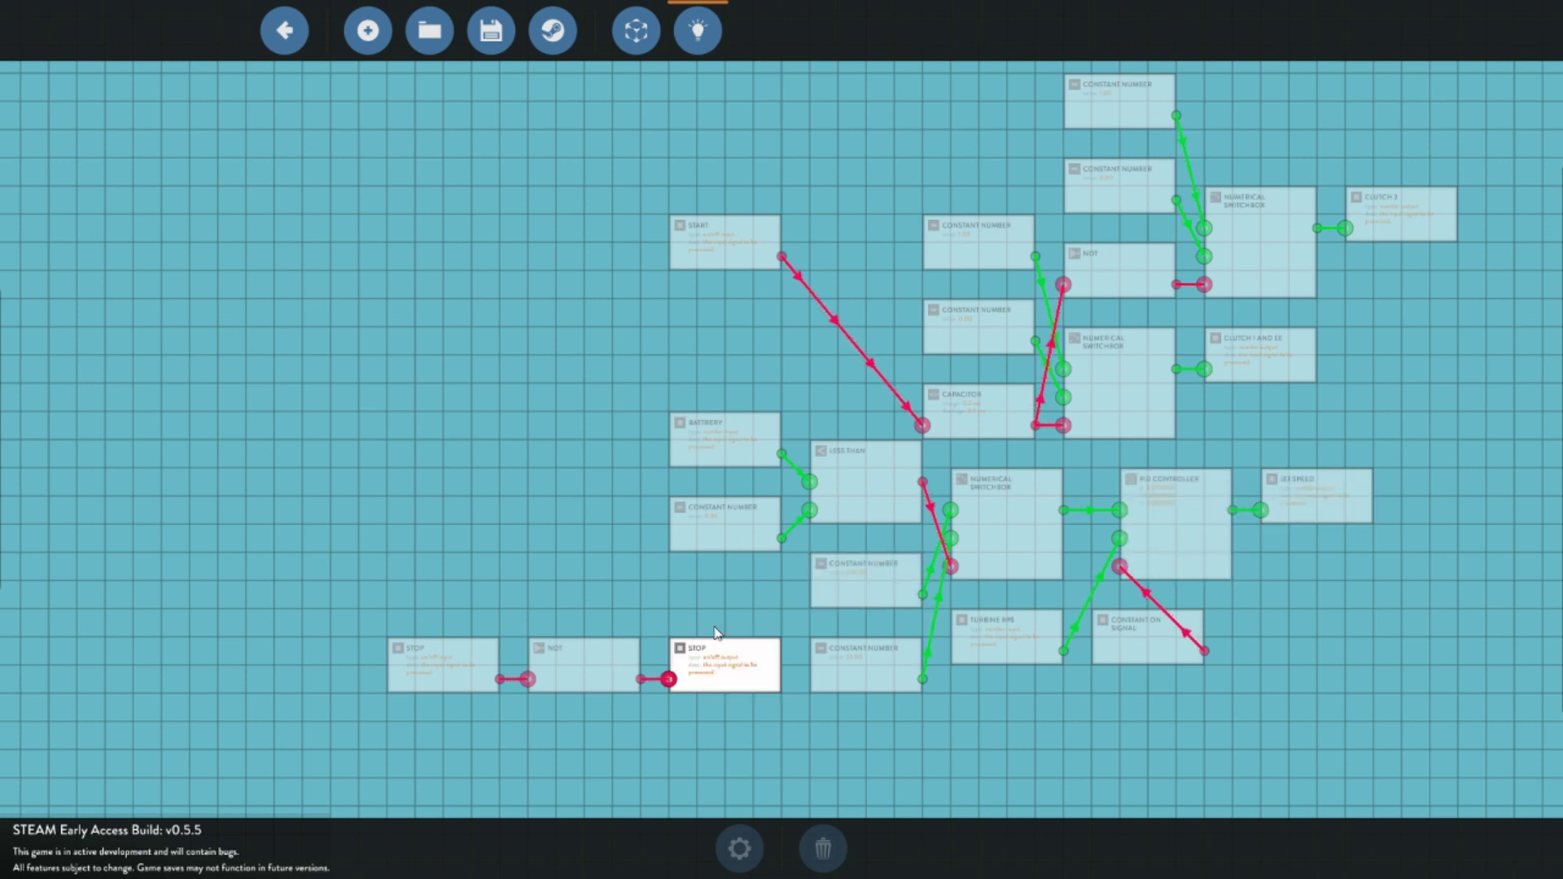
left_click(848, 713)
scroll(1179, 668, "down", 1)
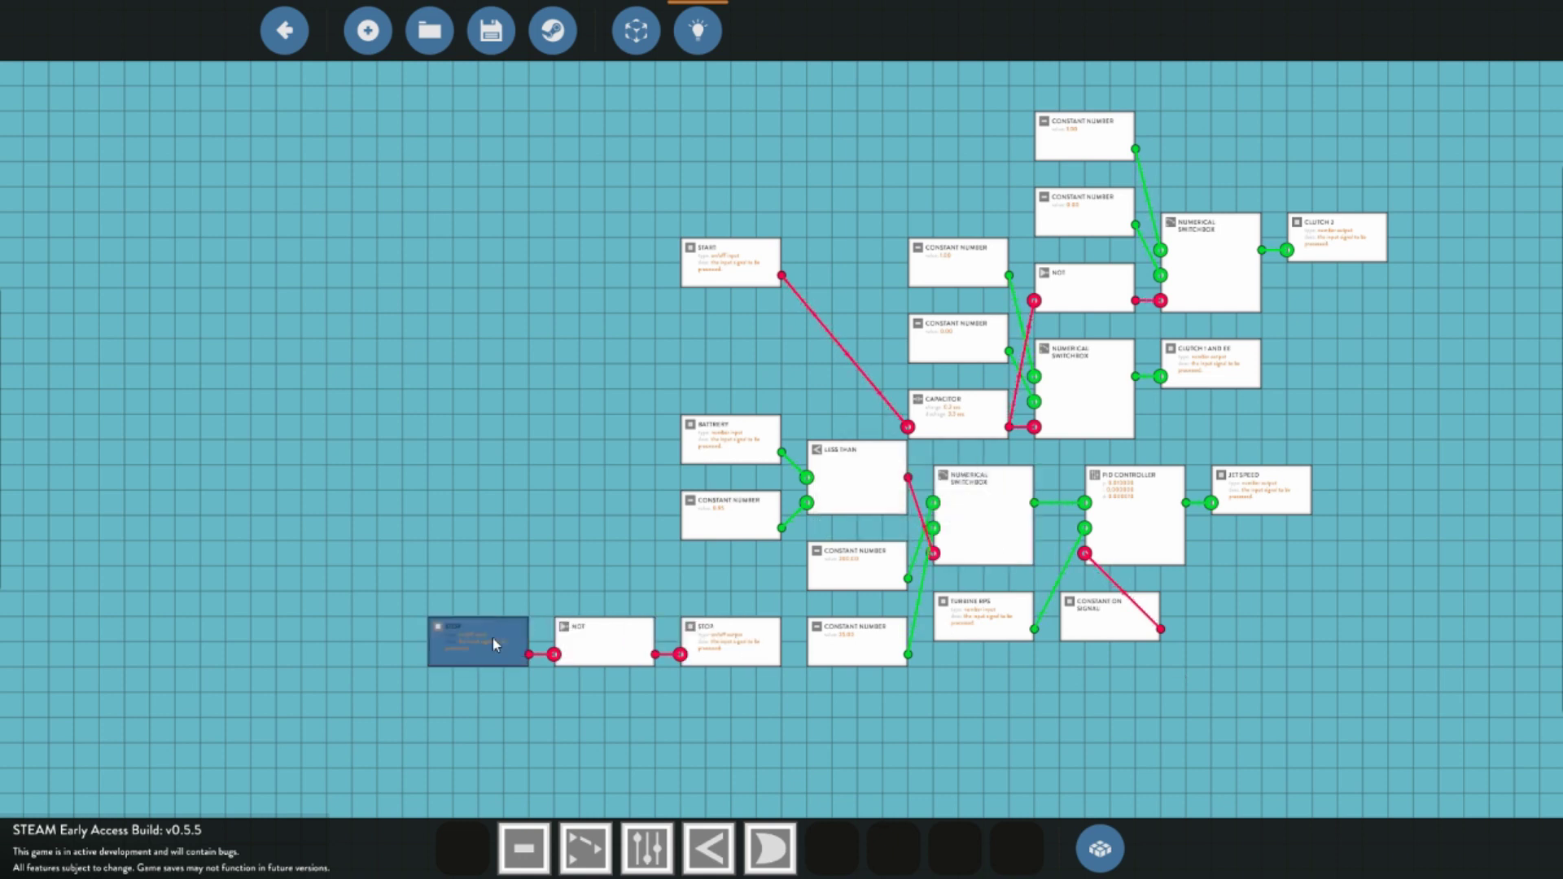
Reposition the stop input, NOT gate and stop output in a row slightly farther from the other gates, and return to the design view
left_click_drag(494, 643, 165, 618)
left_click_drag(634, 654, 307, 629)
left_click_drag(683, 640, 354, 616)
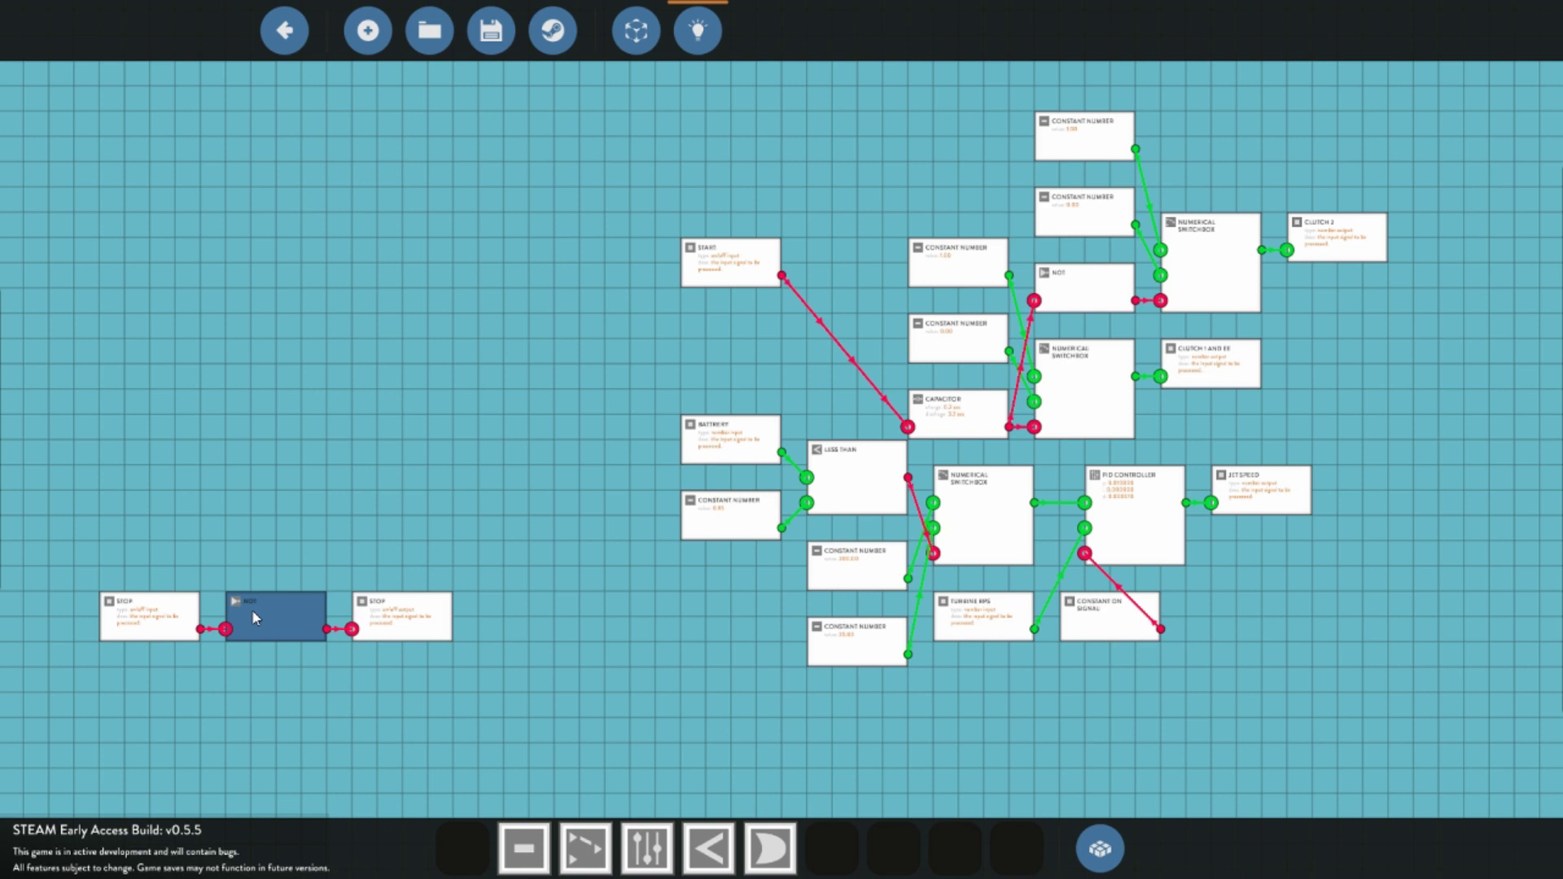
left_click_drag(377, 615, 634, 605)
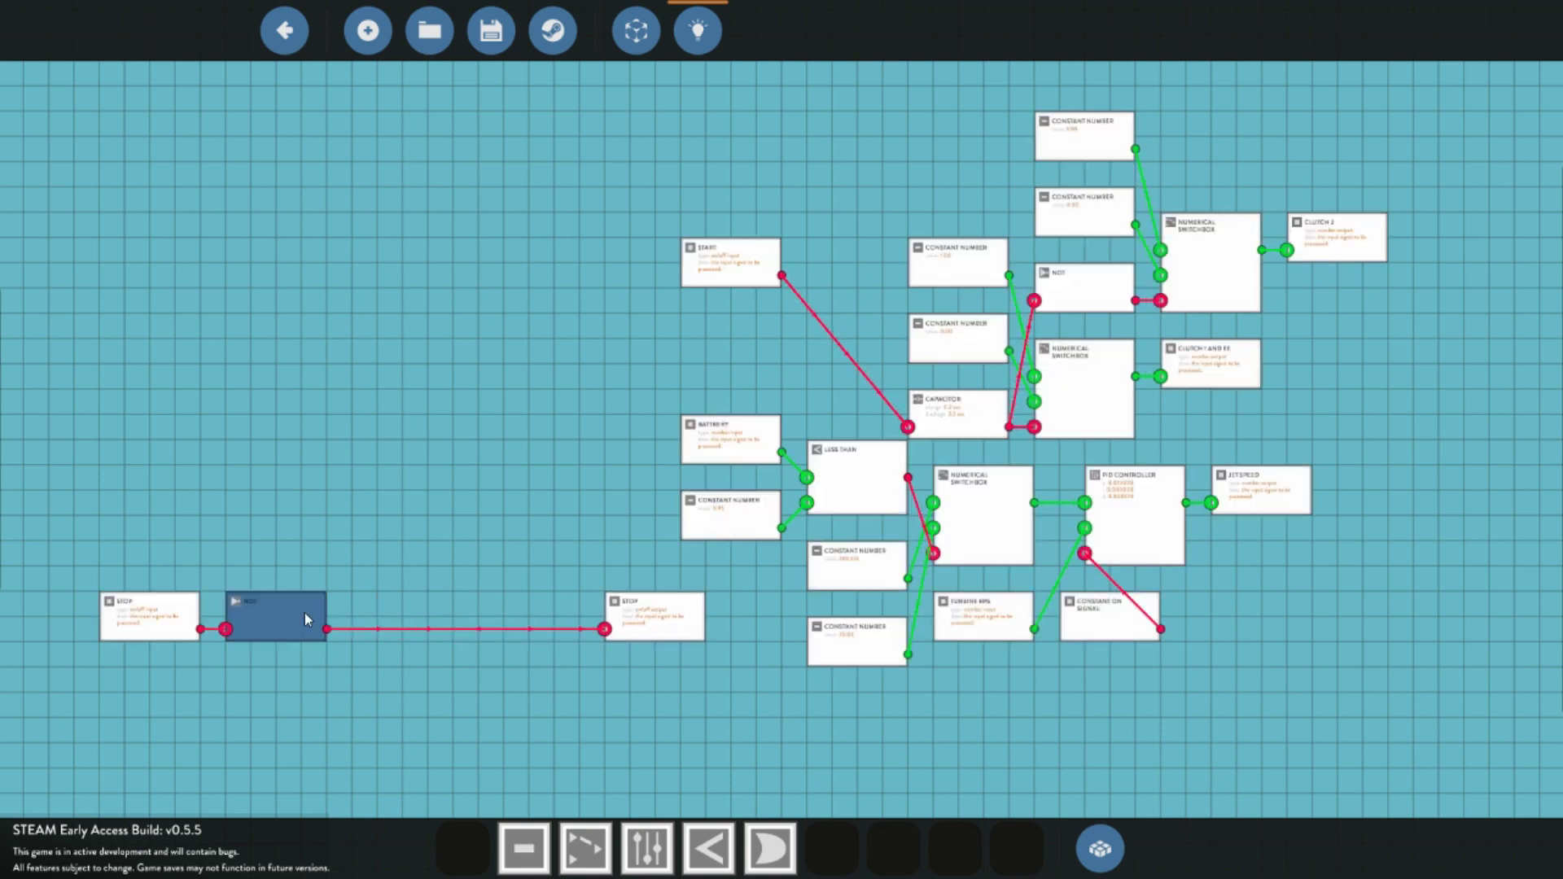
left_click_drag(304, 614, 540, 627)
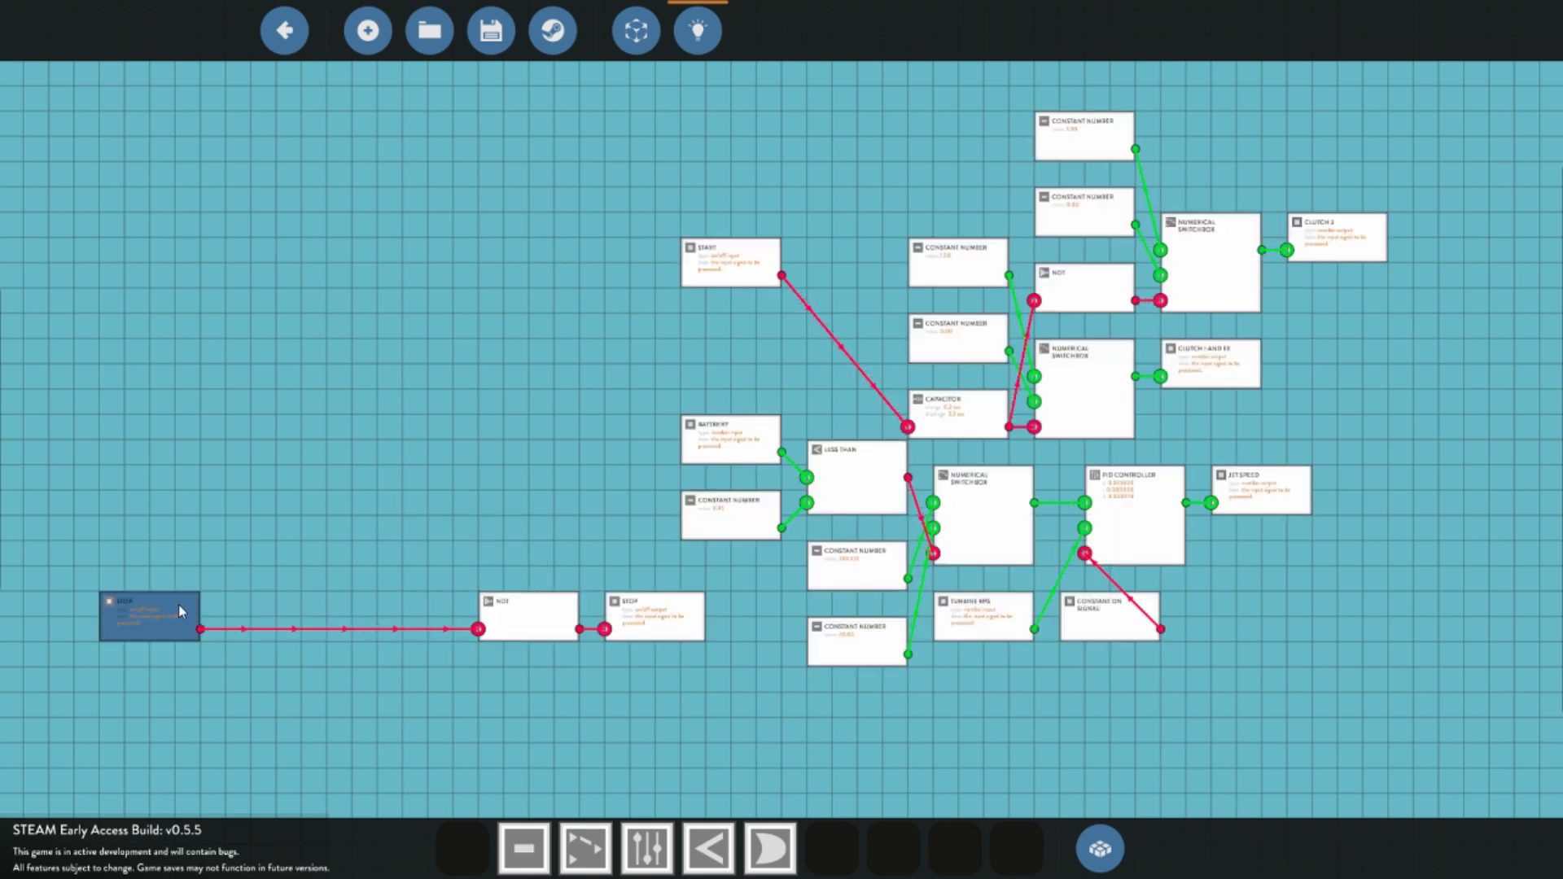
left_click_drag(178, 607, 420, 617)
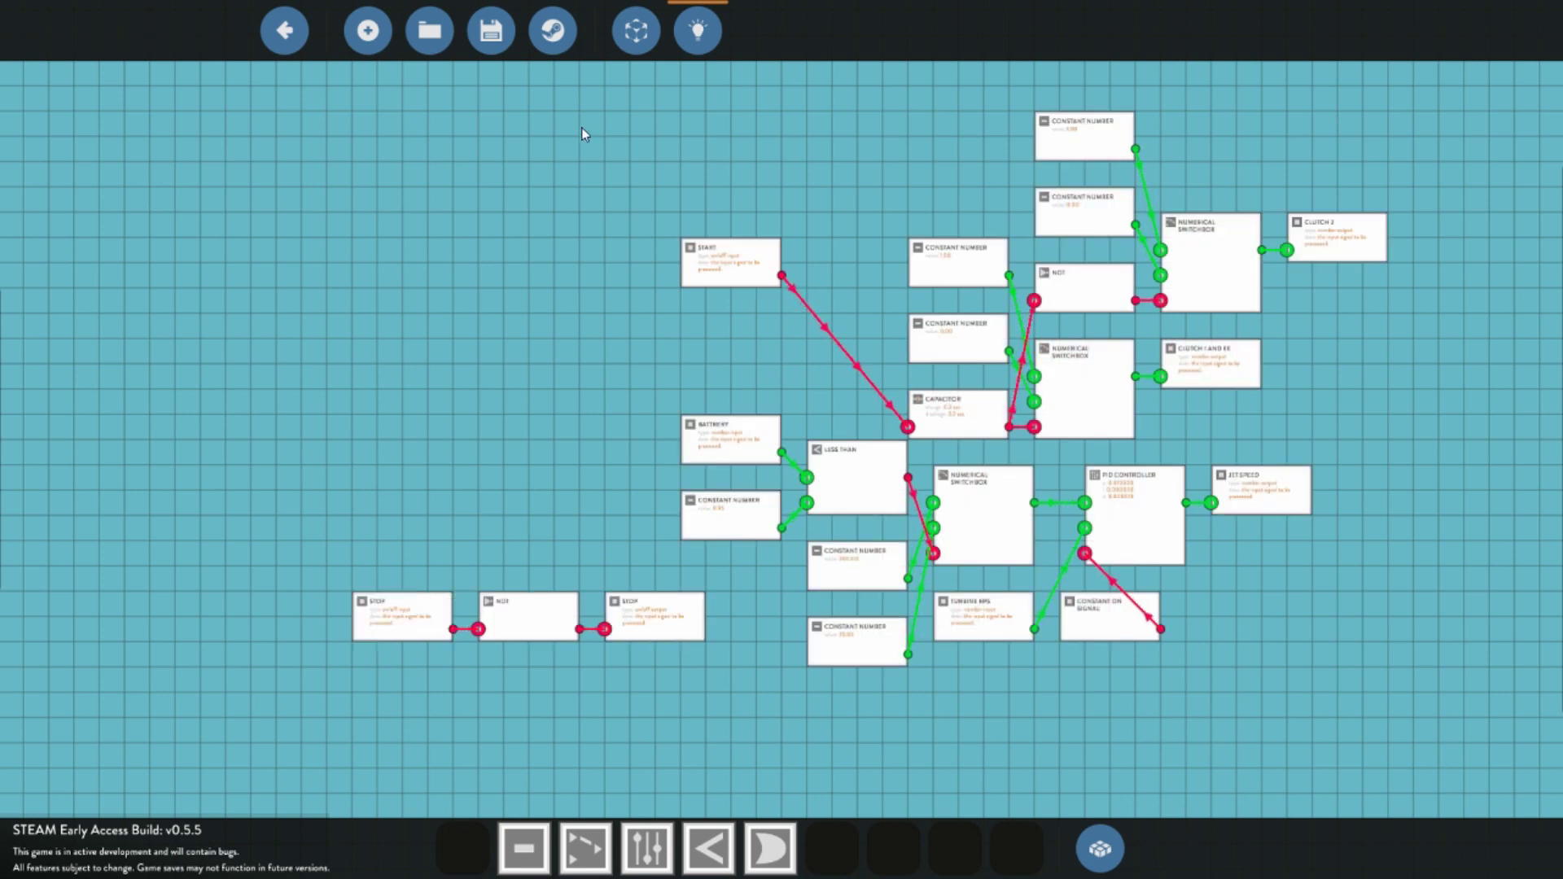
left_click(636, 30)
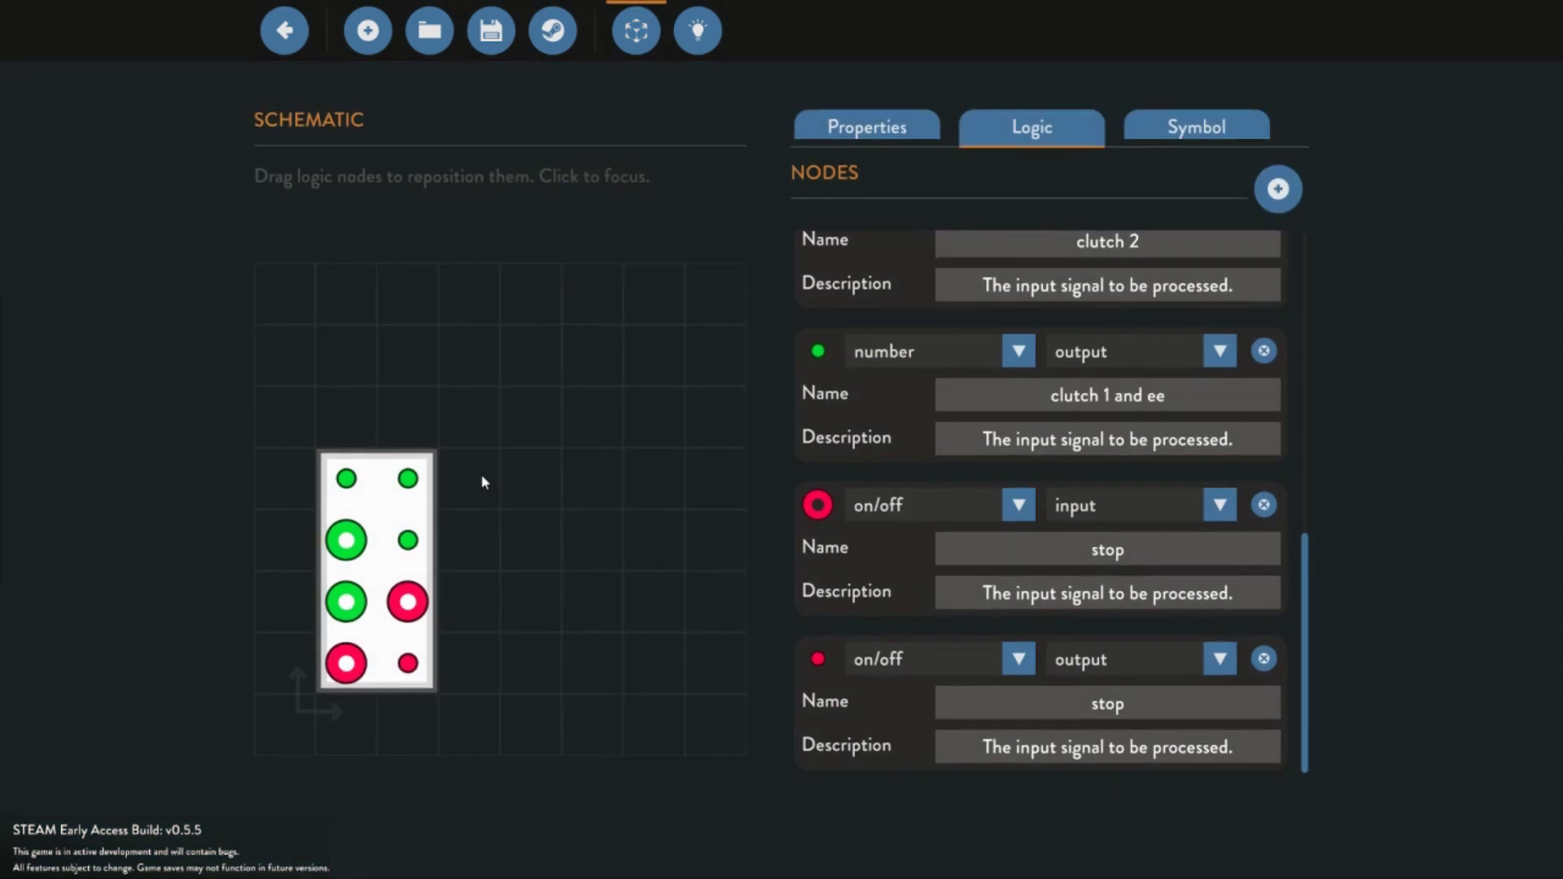
Widen the microcontroller by one grid column and add two logic nodes, an on/off input and a number output
left_click(917, 128)
left_click_drag(850, 352, 881, 366)
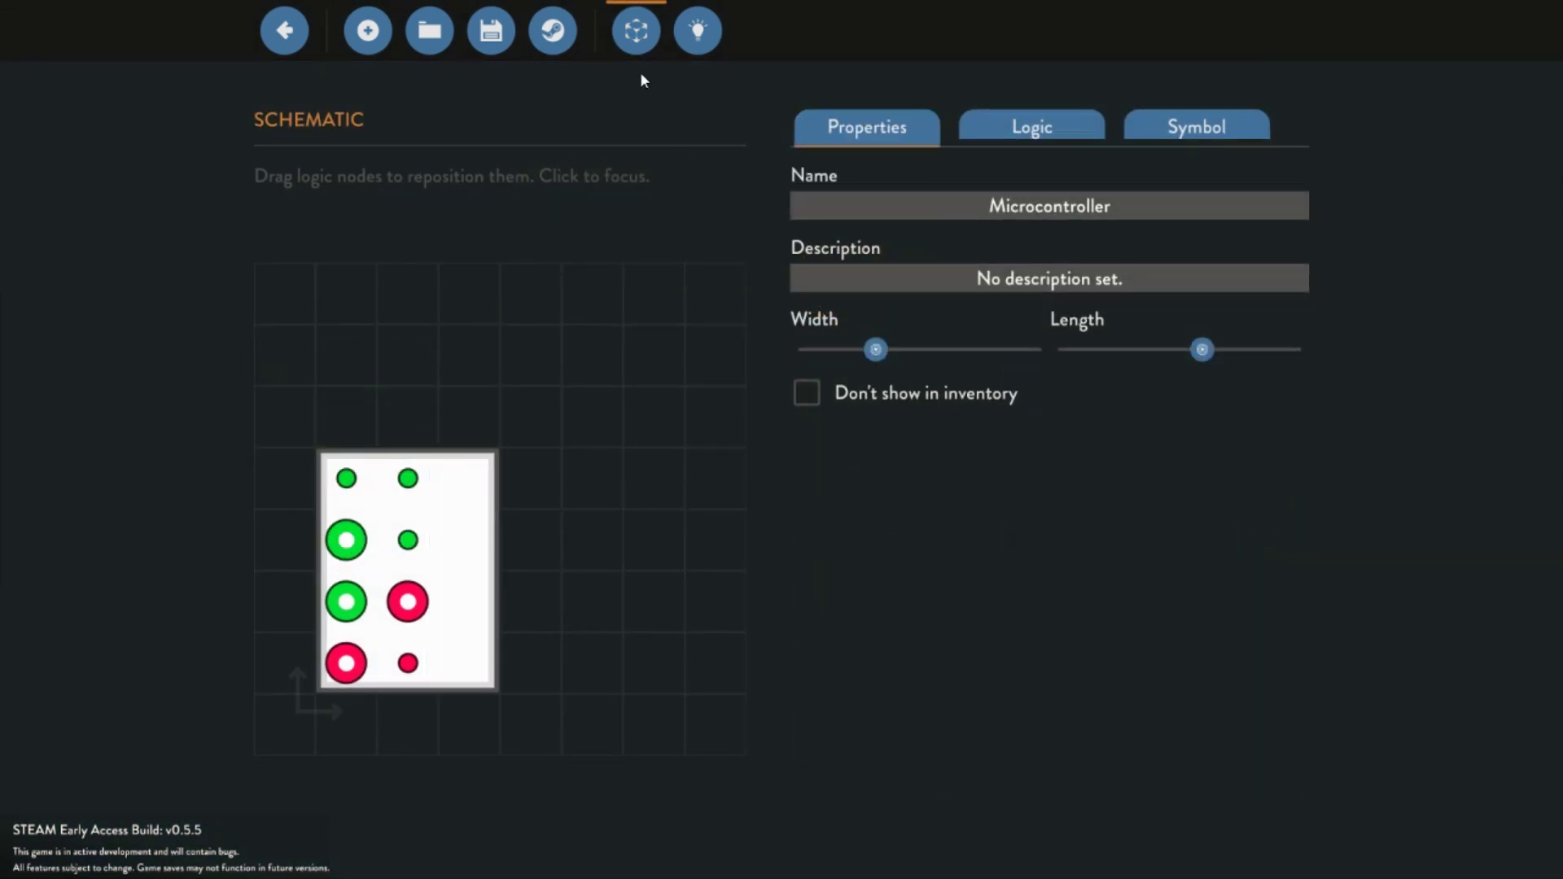
left_click(1033, 136)
left_click(1277, 188)
scroll(1083, 534, "down", 5)
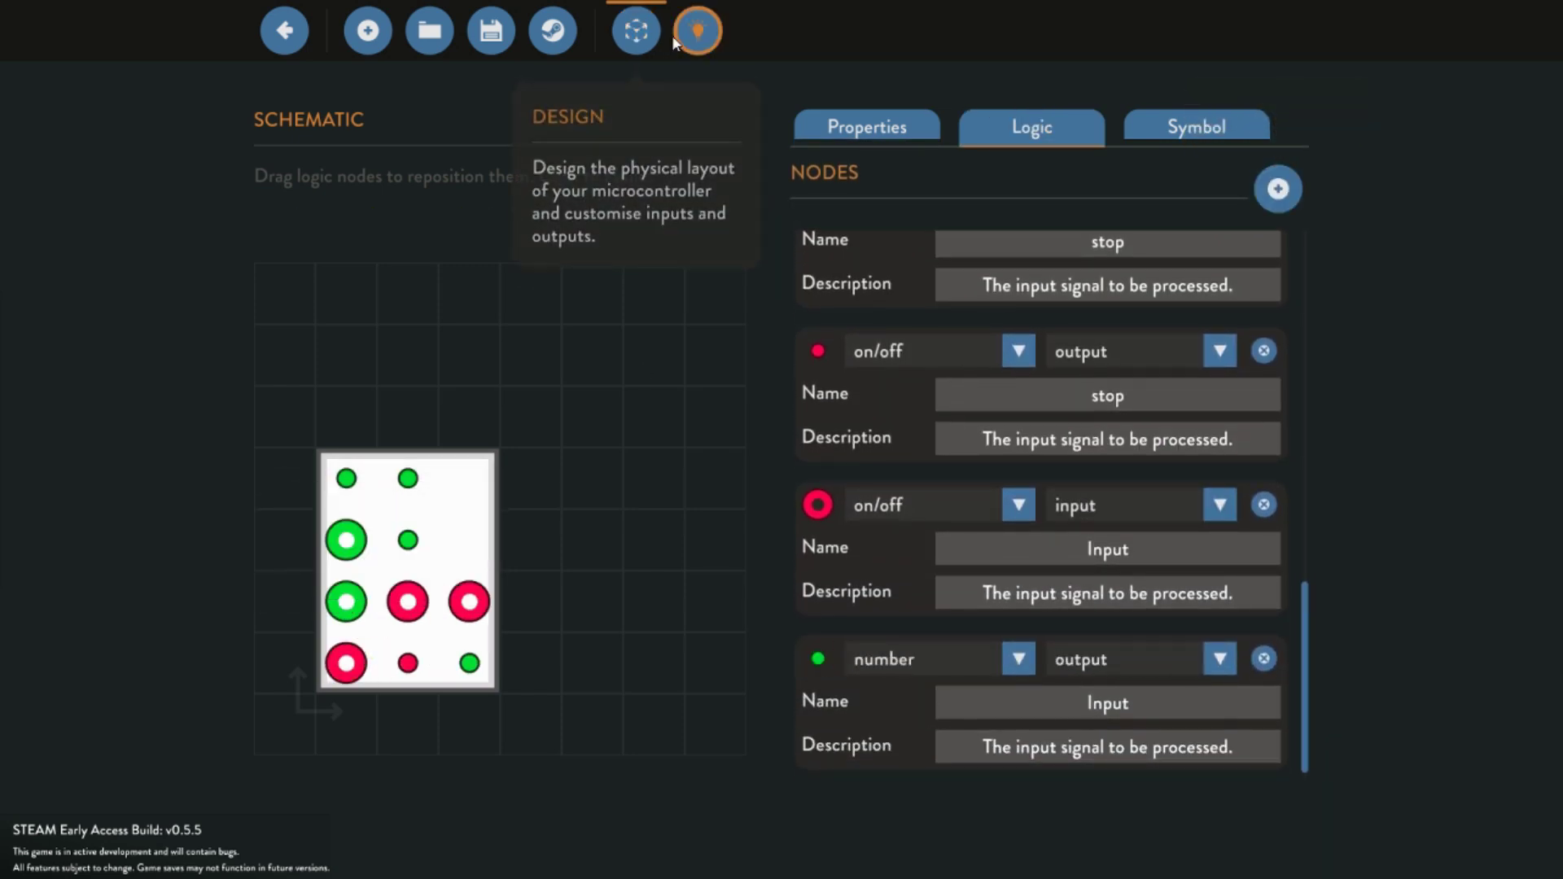
Move the new input and output nodes to free space in the logic diagram, and add a numerical switchbox and two constant numbers beside them
left_click(674, 34)
scroll(712, 657, "up", 1)
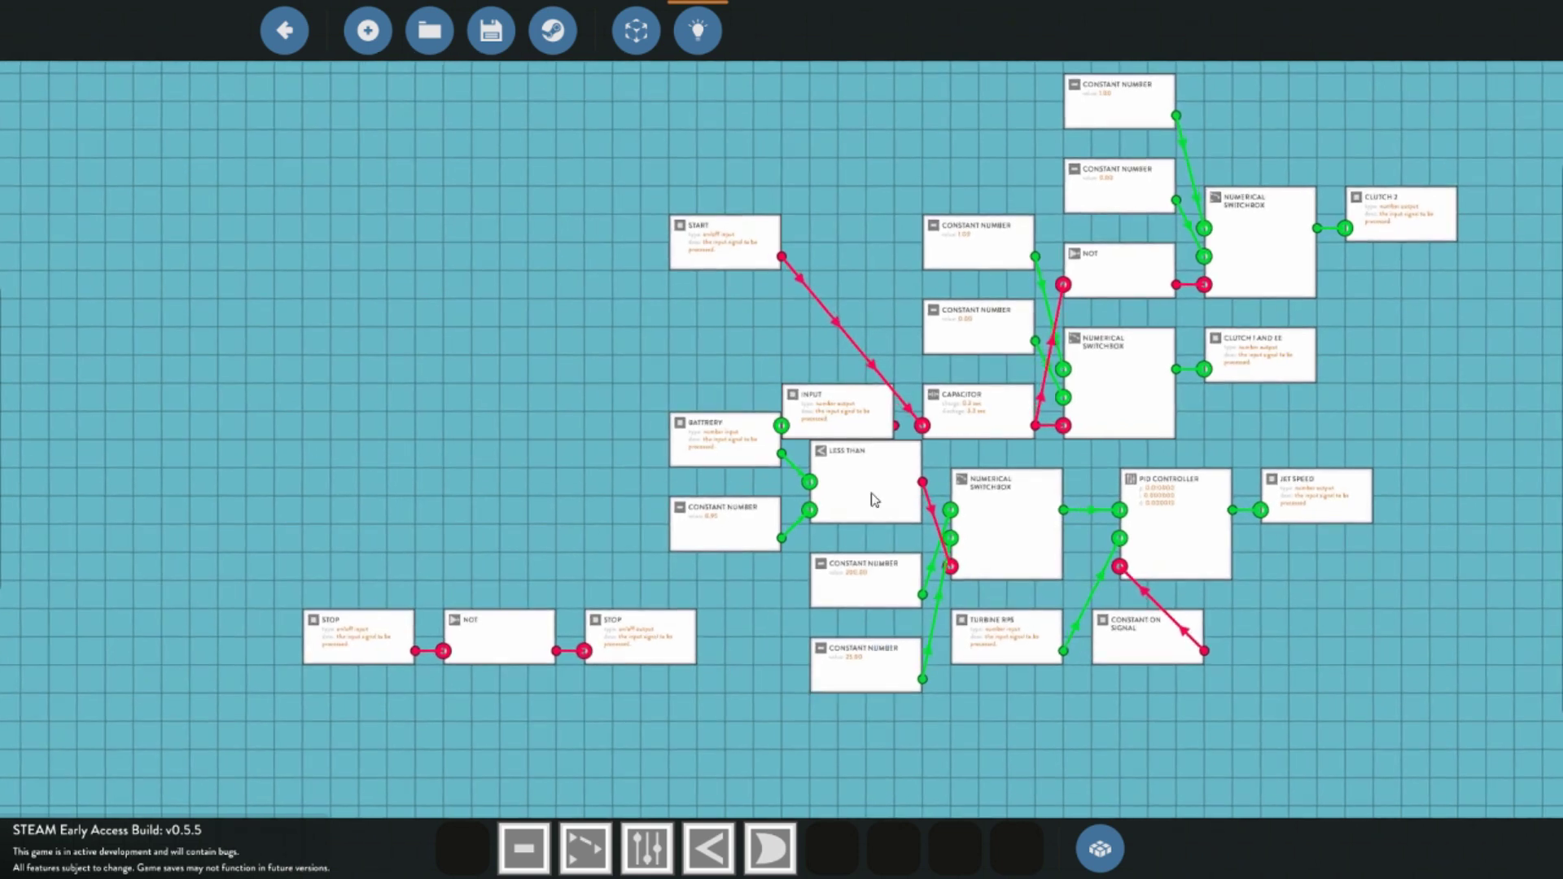
left_click_drag(819, 423, 241, 402)
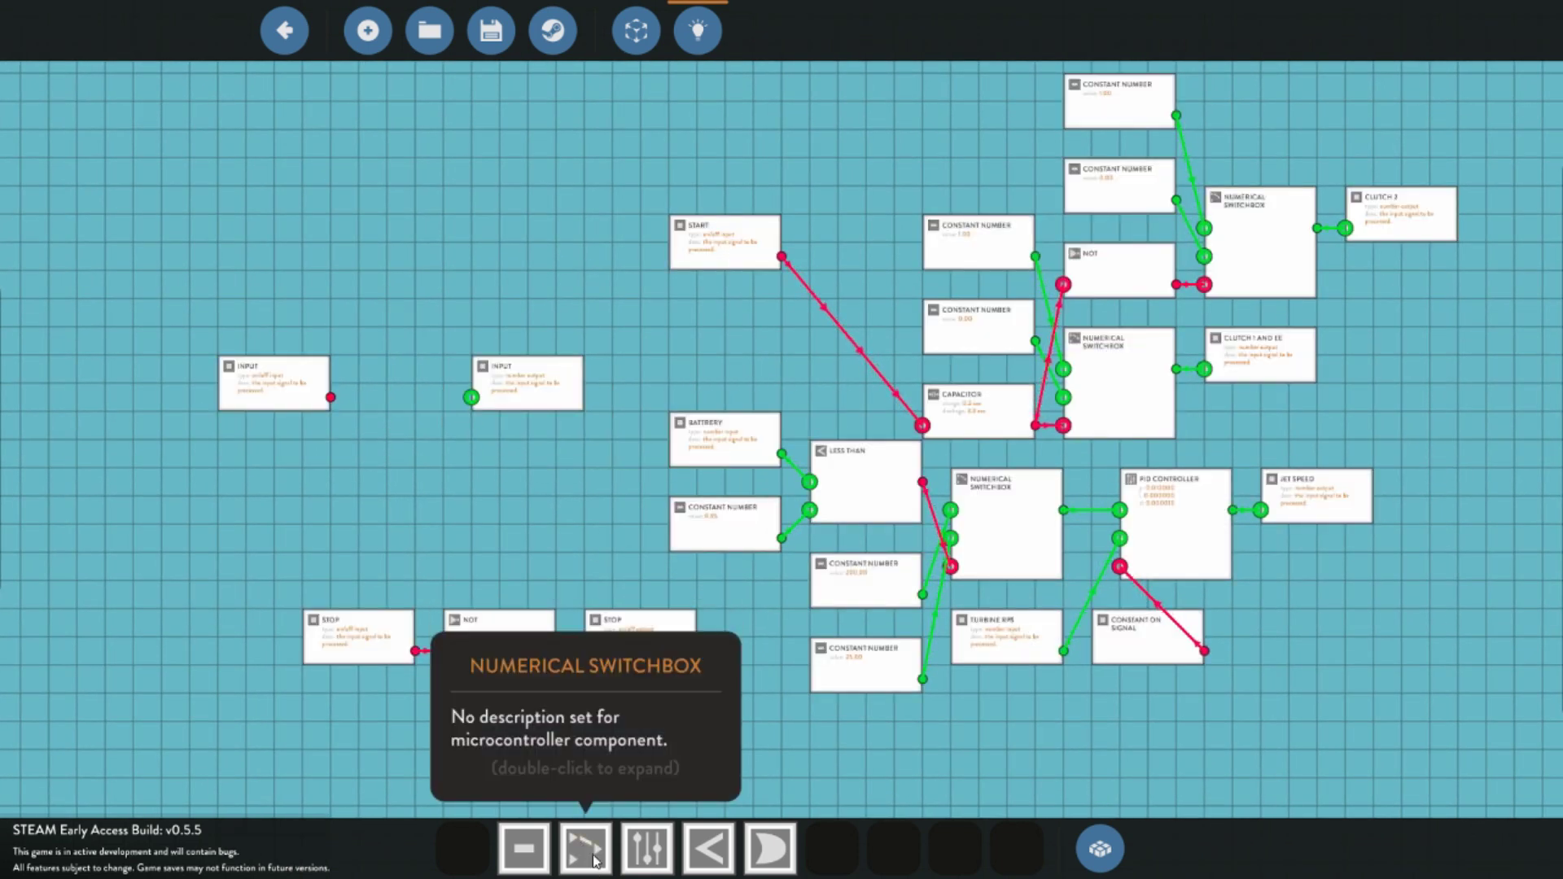
left_click_drag(582, 852, 411, 399)
left_click_drag(575, 392, 662, 335)
left_click_drag(523, 847, 236, 272)
Wire both constant numbers and the on/off input into the new switchbox, and the switchbox's result to the new number output
left_click_drag(329, 284, 332, 341)
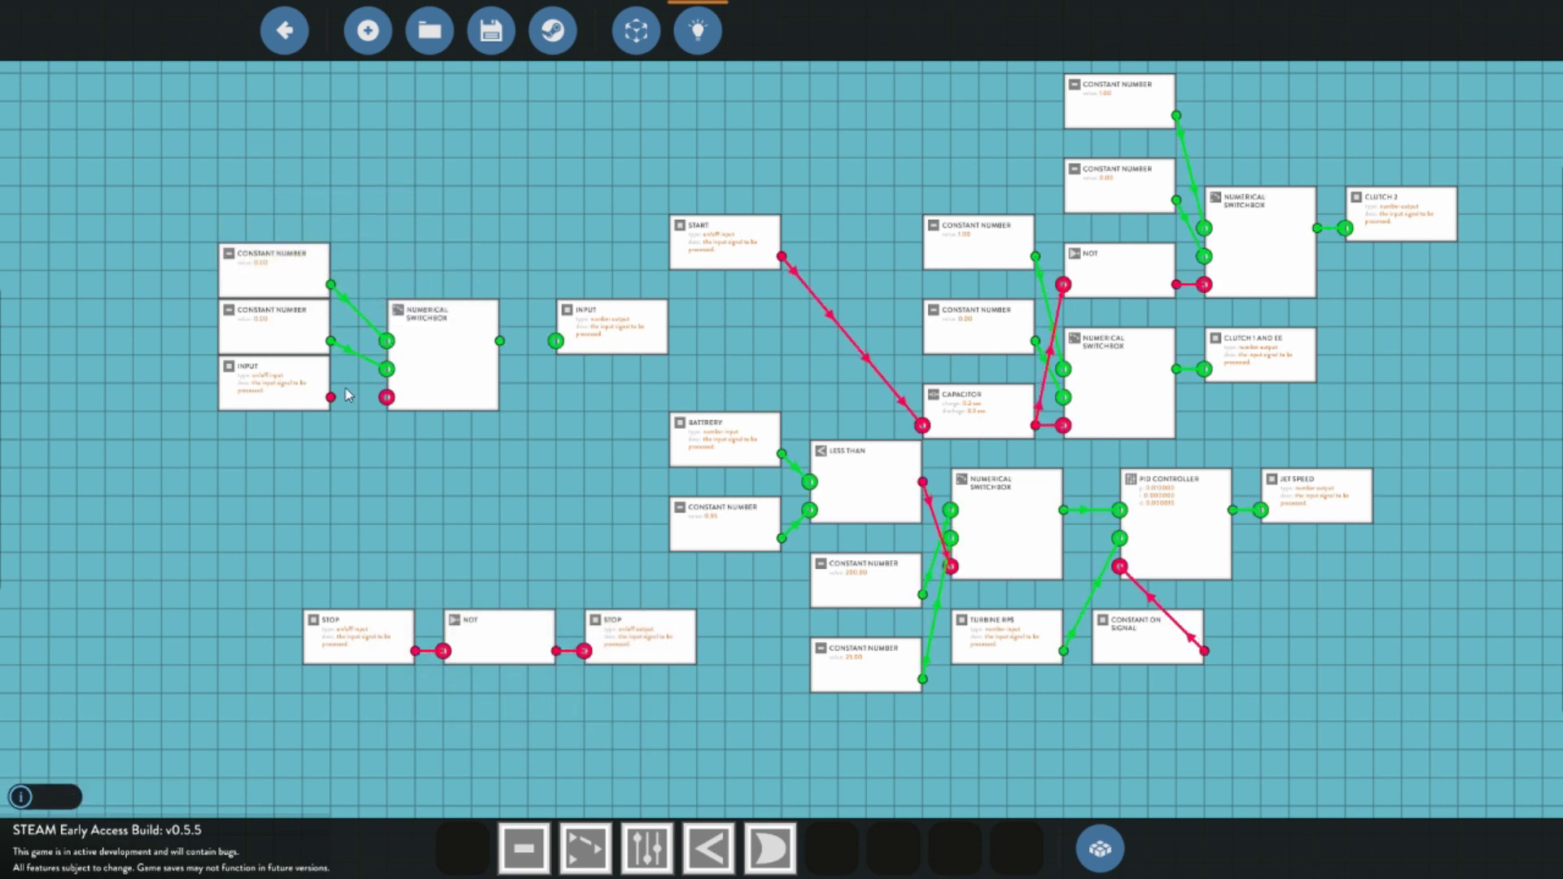
left_click_drag(331, 396, 386, 398)
left_click(499, 342)
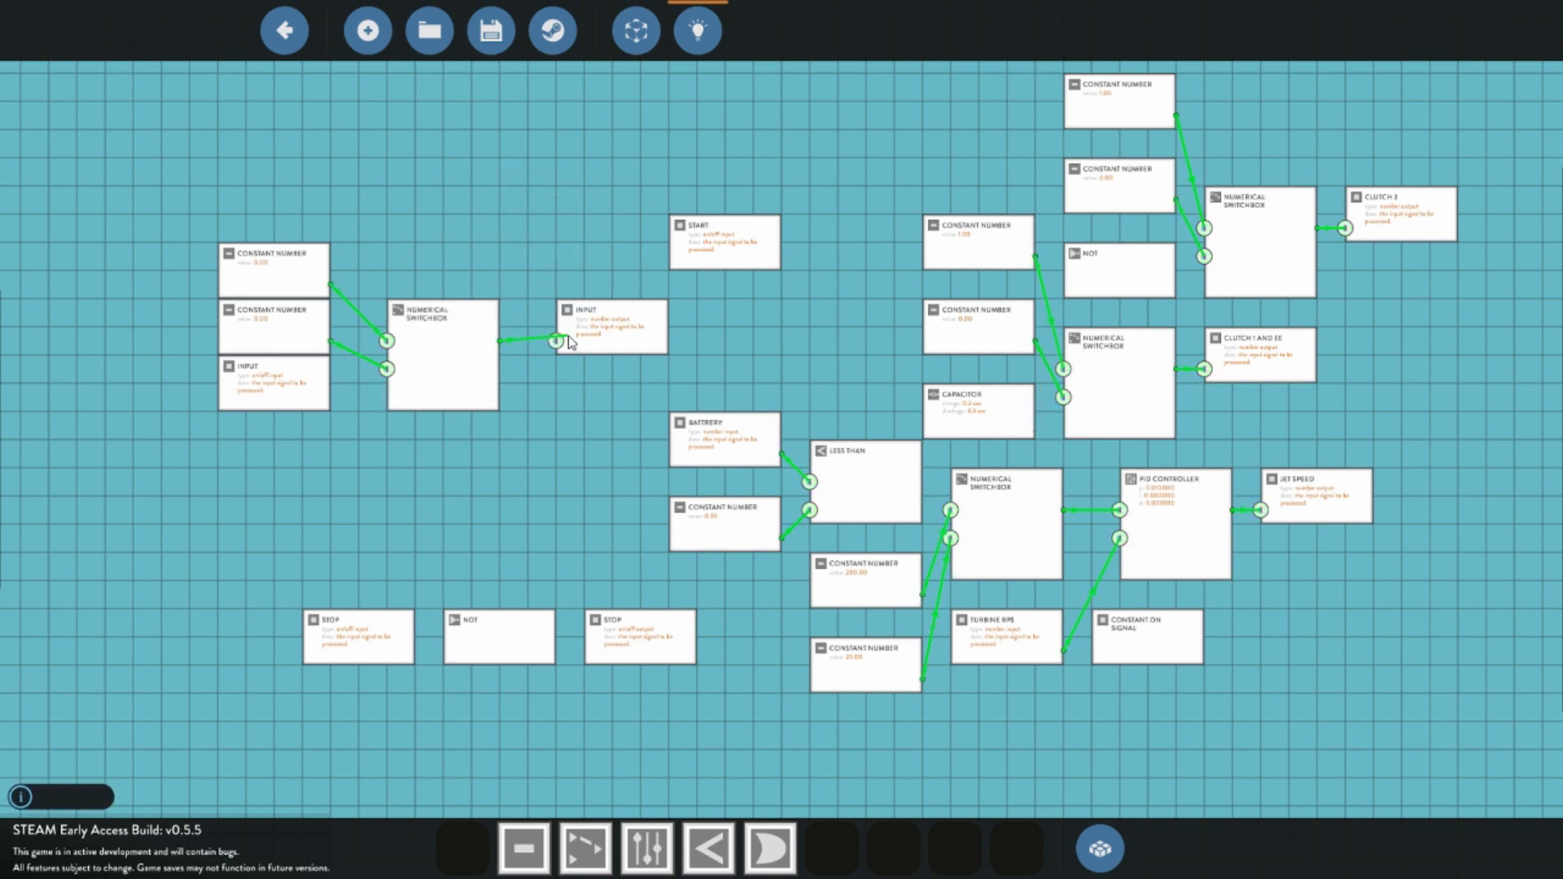
left_click(556, 340)
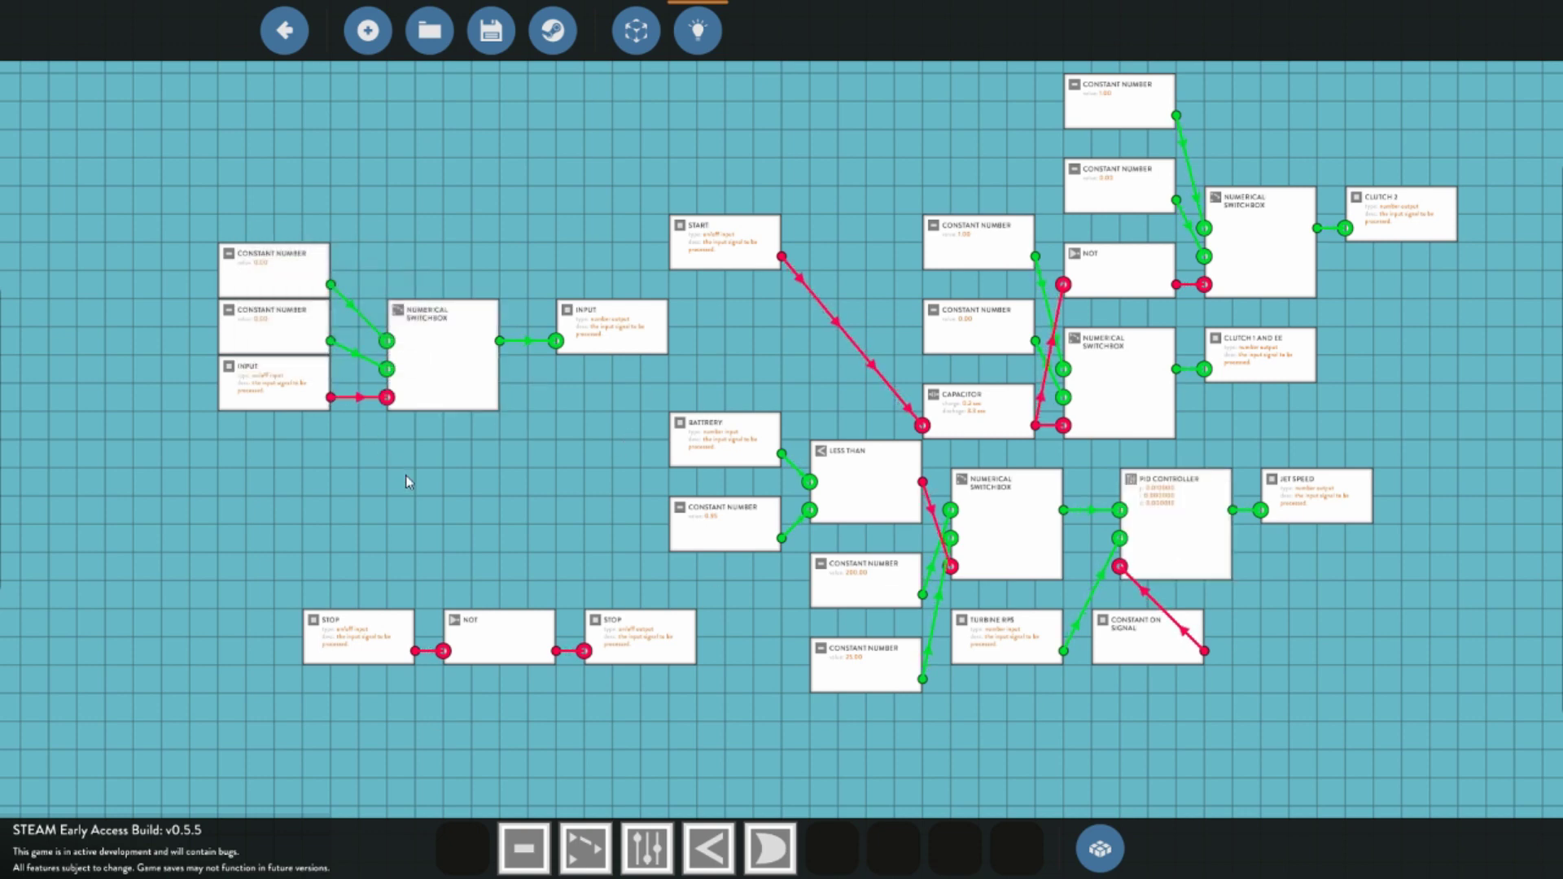
Set the output value of the upper constant number feeding the new switchbox to 1
scroll(405, 475, "up", 2)
left_click(139, 239)
left_click(276, 172)
type("1")
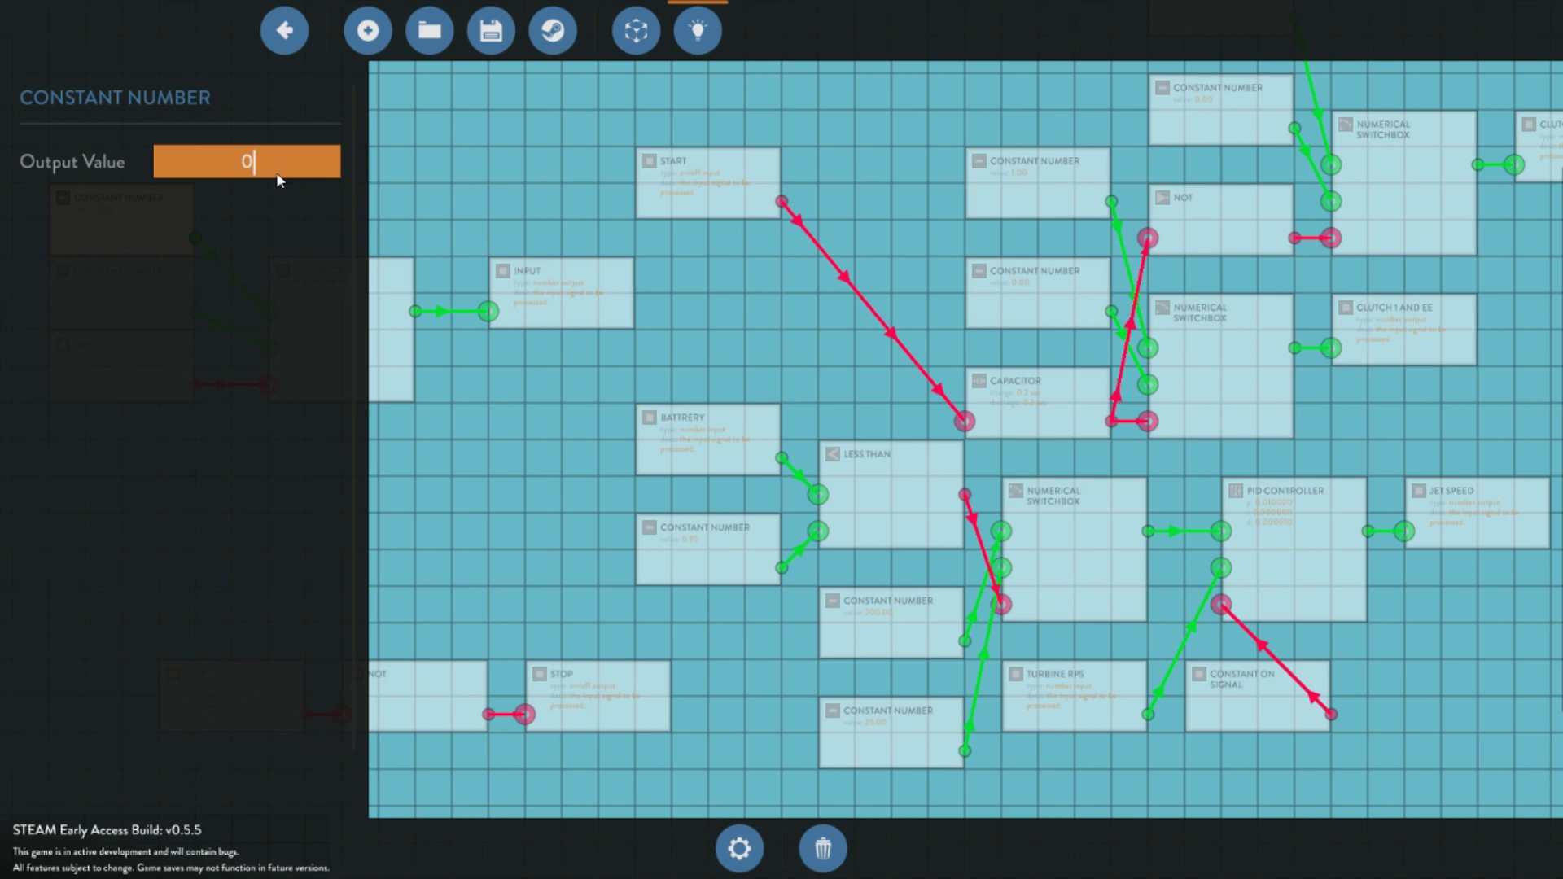
left_click(653, 171)
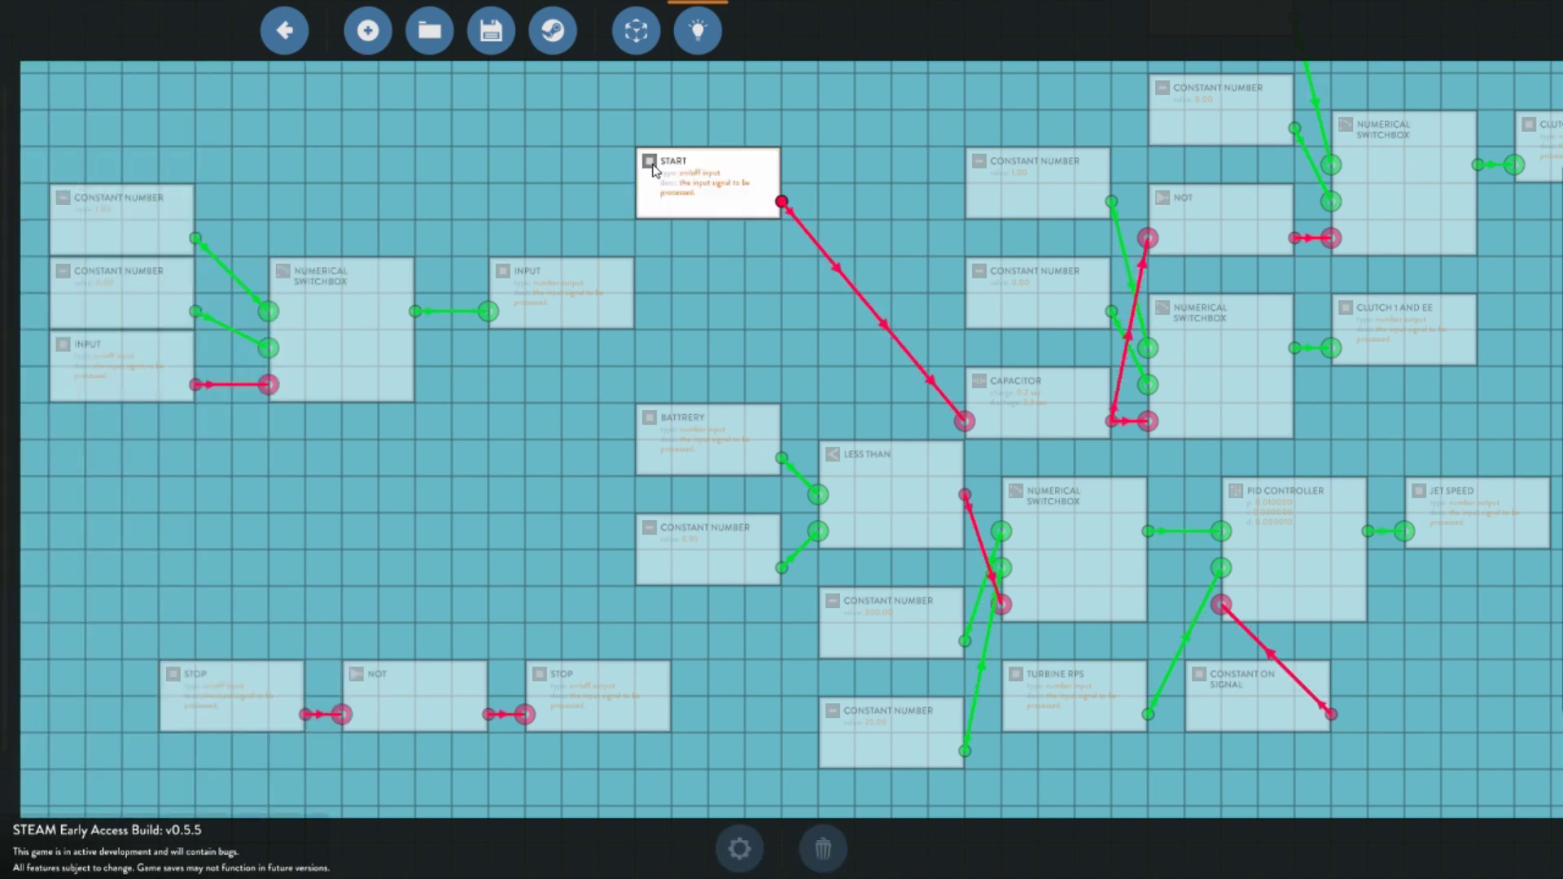
left_click(407, 221)
scroll(594, 384, "down", 3)
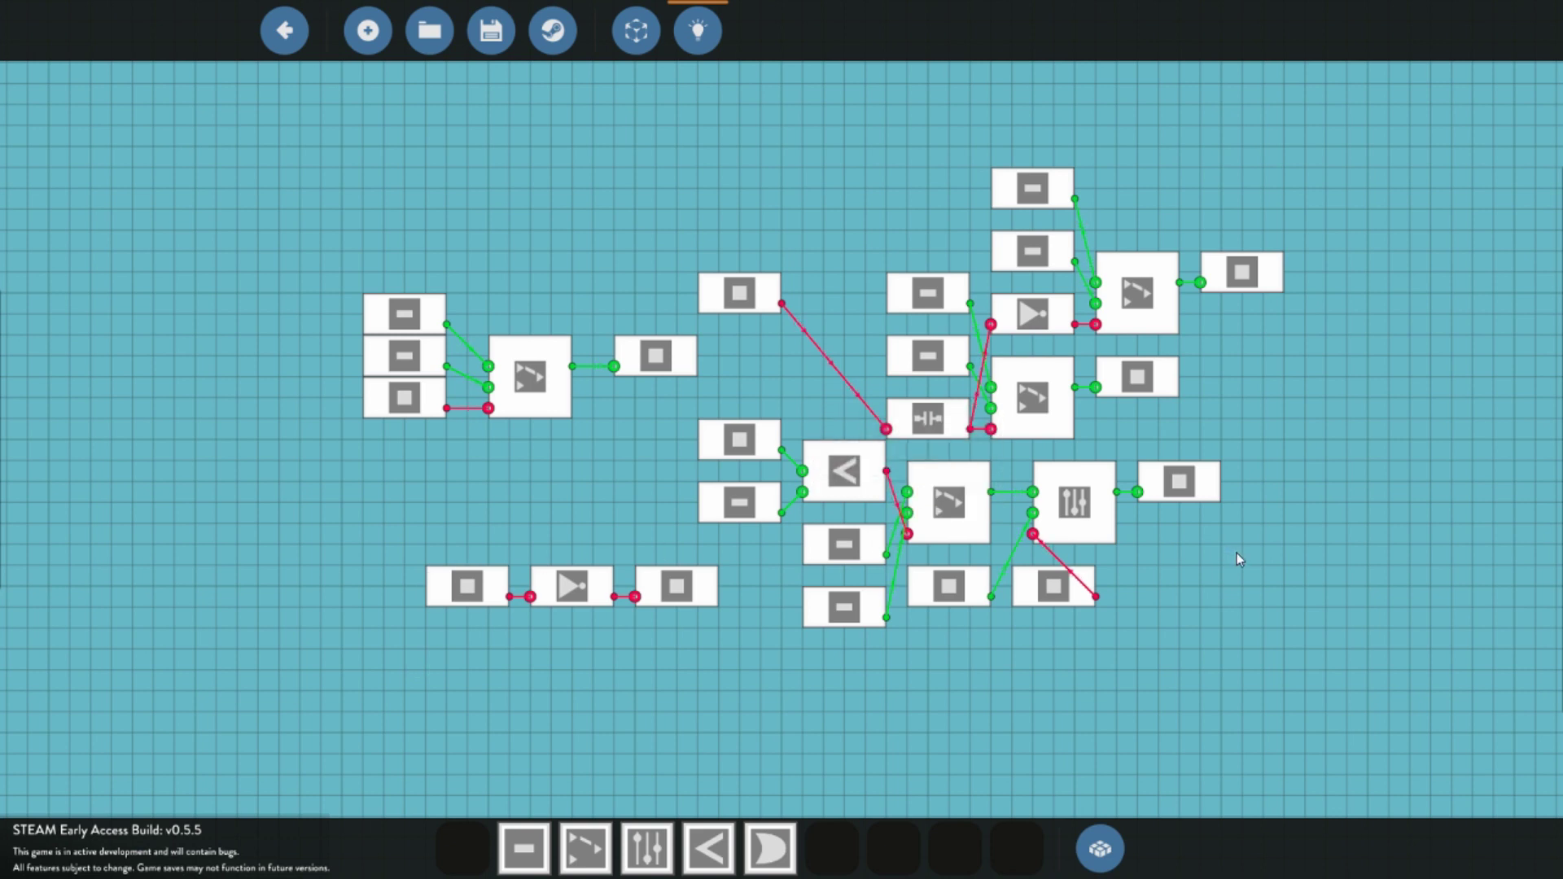
Try wiring the new switchbox's output directly into the Less Than gate
scroll(1238, 554, "up", 1)
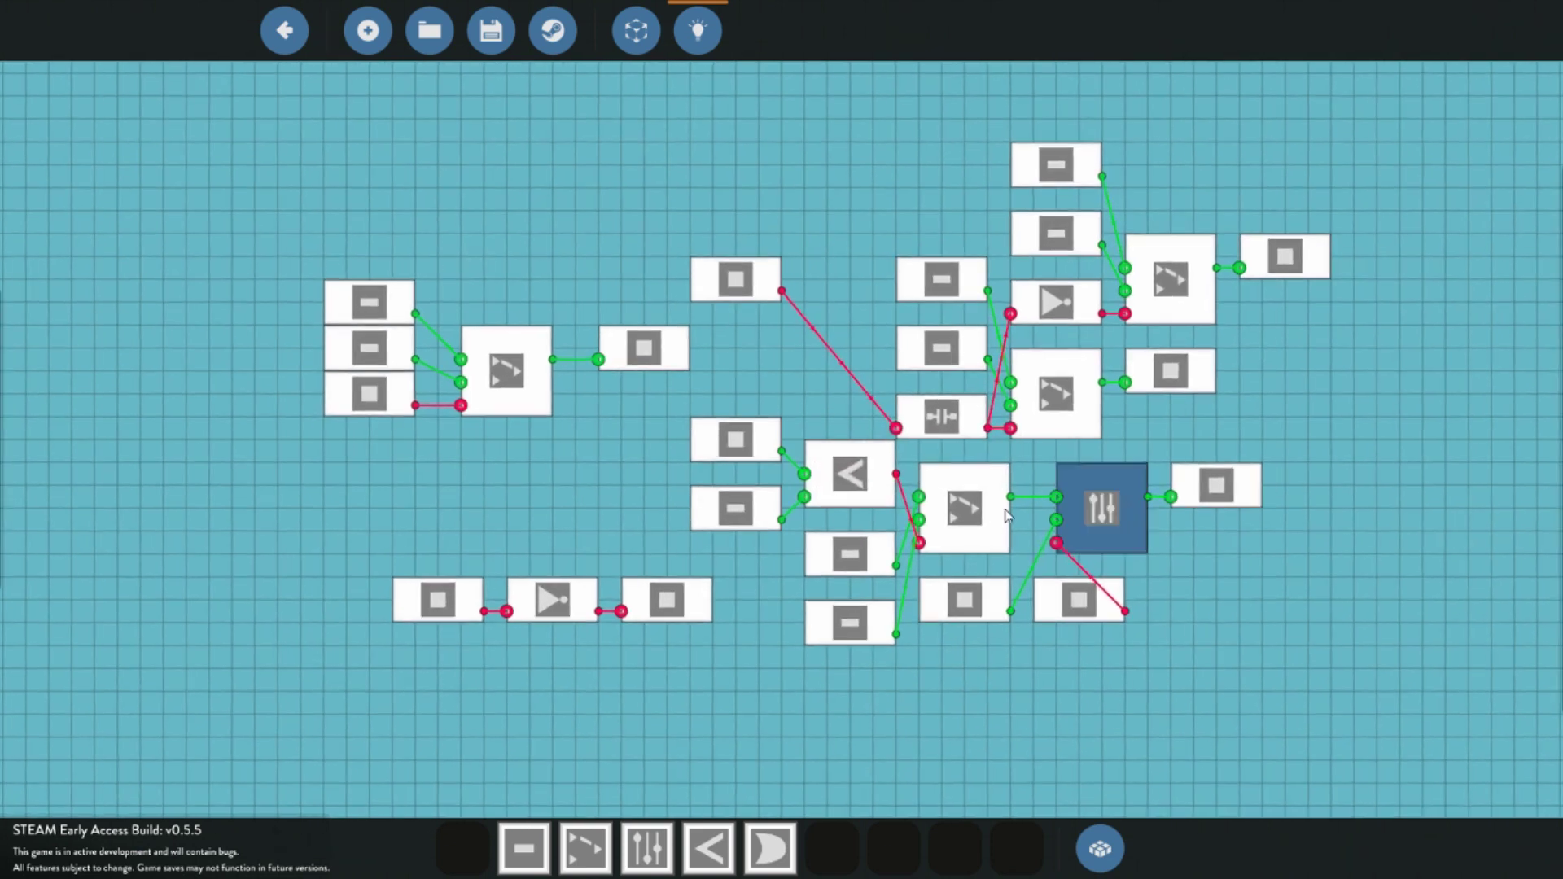
left_click(605, 364)
left_click_drag(554, 359, 804, 474)
left_click_drag(553, 359, 804, 473)
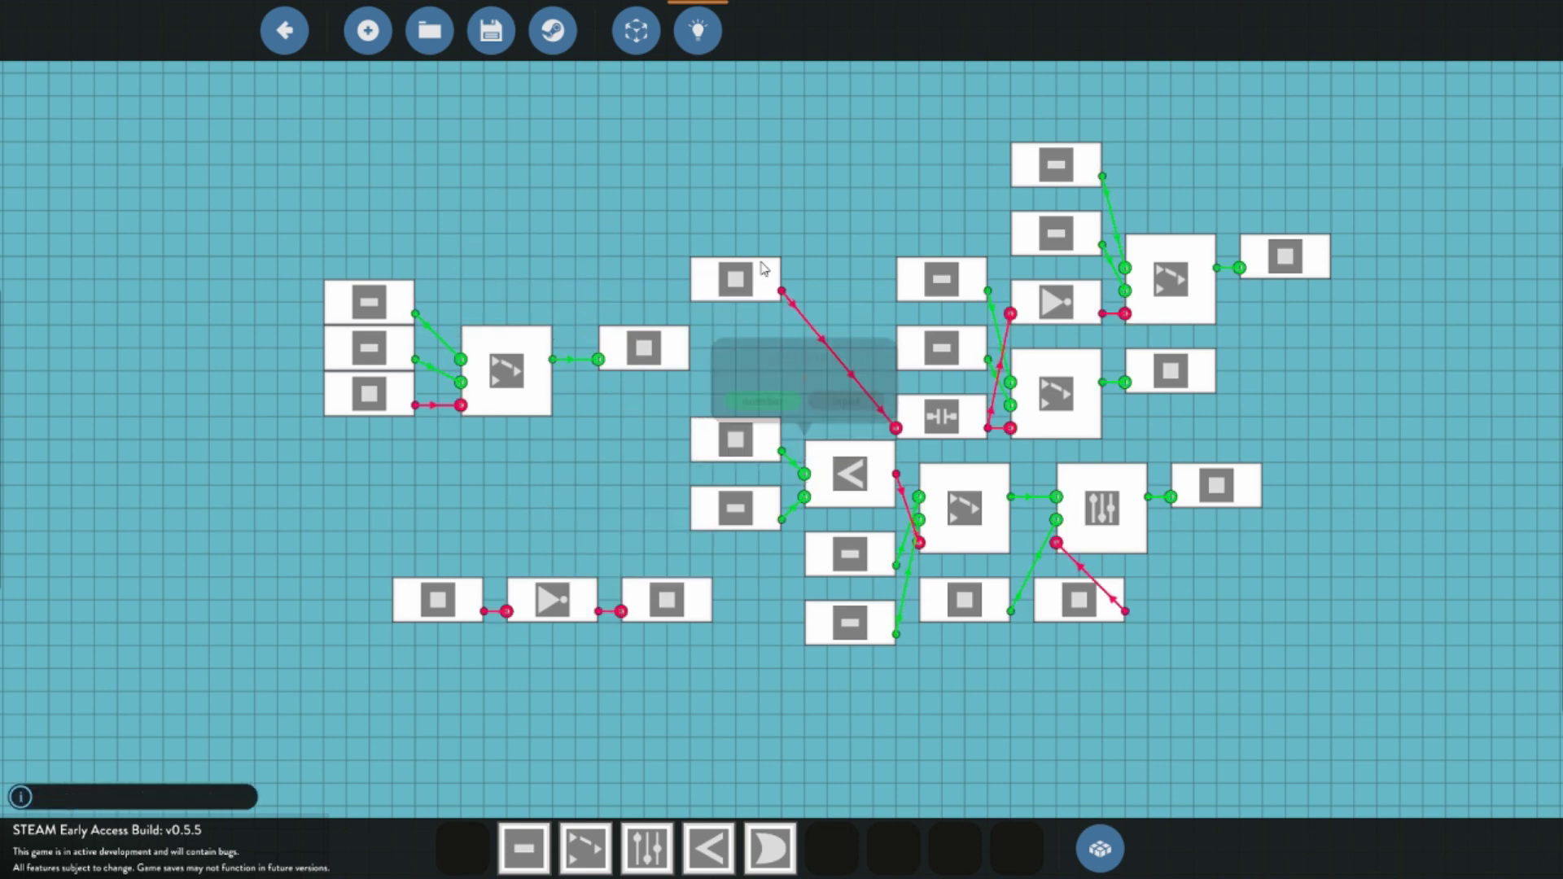
Lay the microcontroller out five squares wide and two long in the design view, check its logic nodes, and return to the logic diagram
left_click(635, 32)
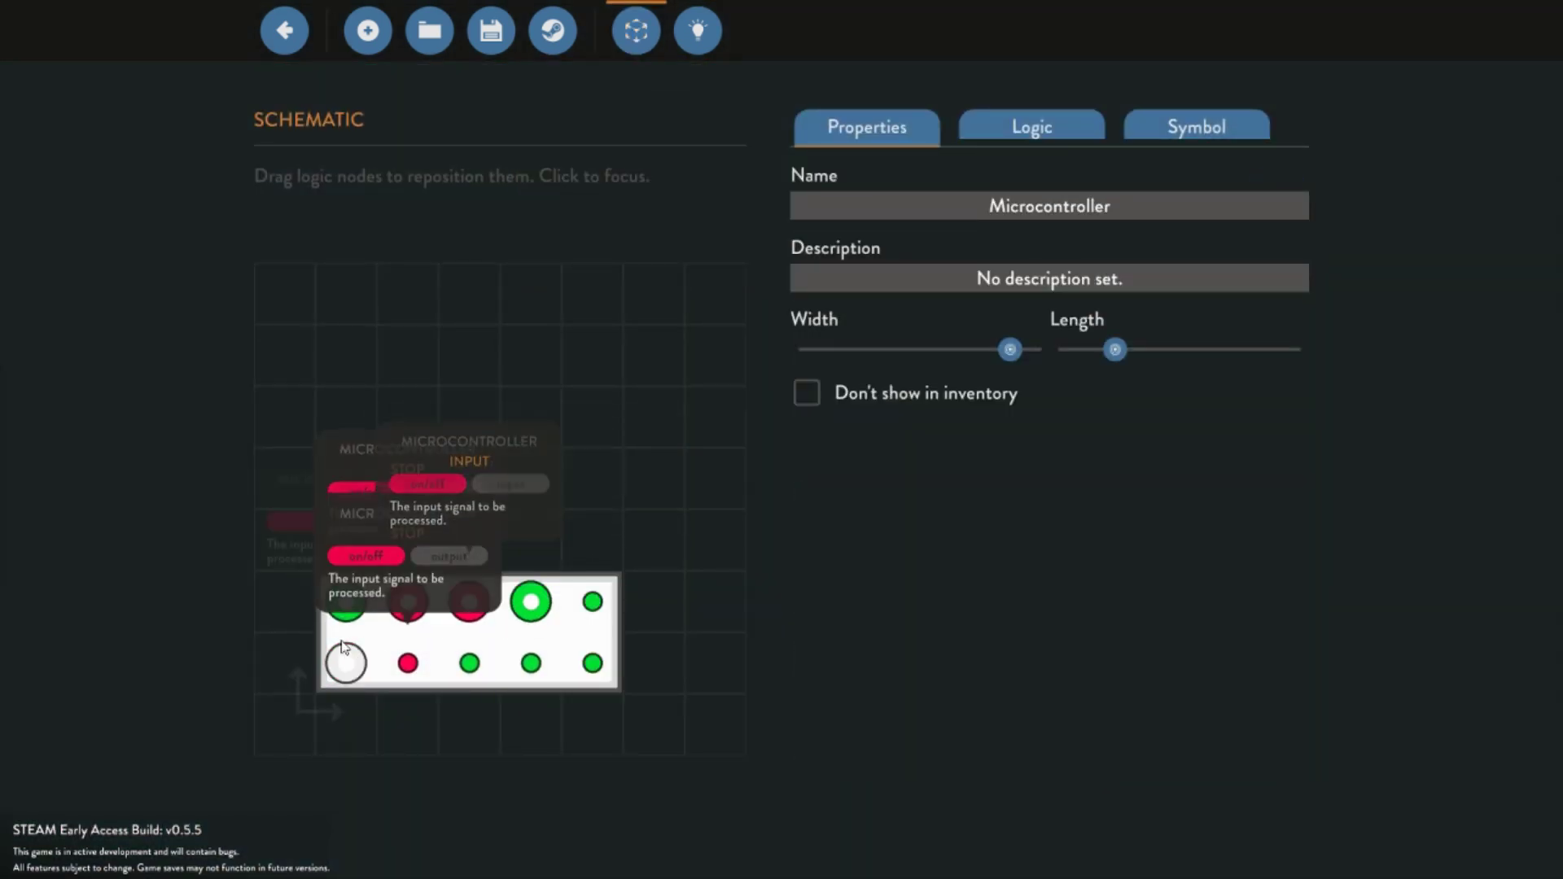
mouse_move(592, 661)
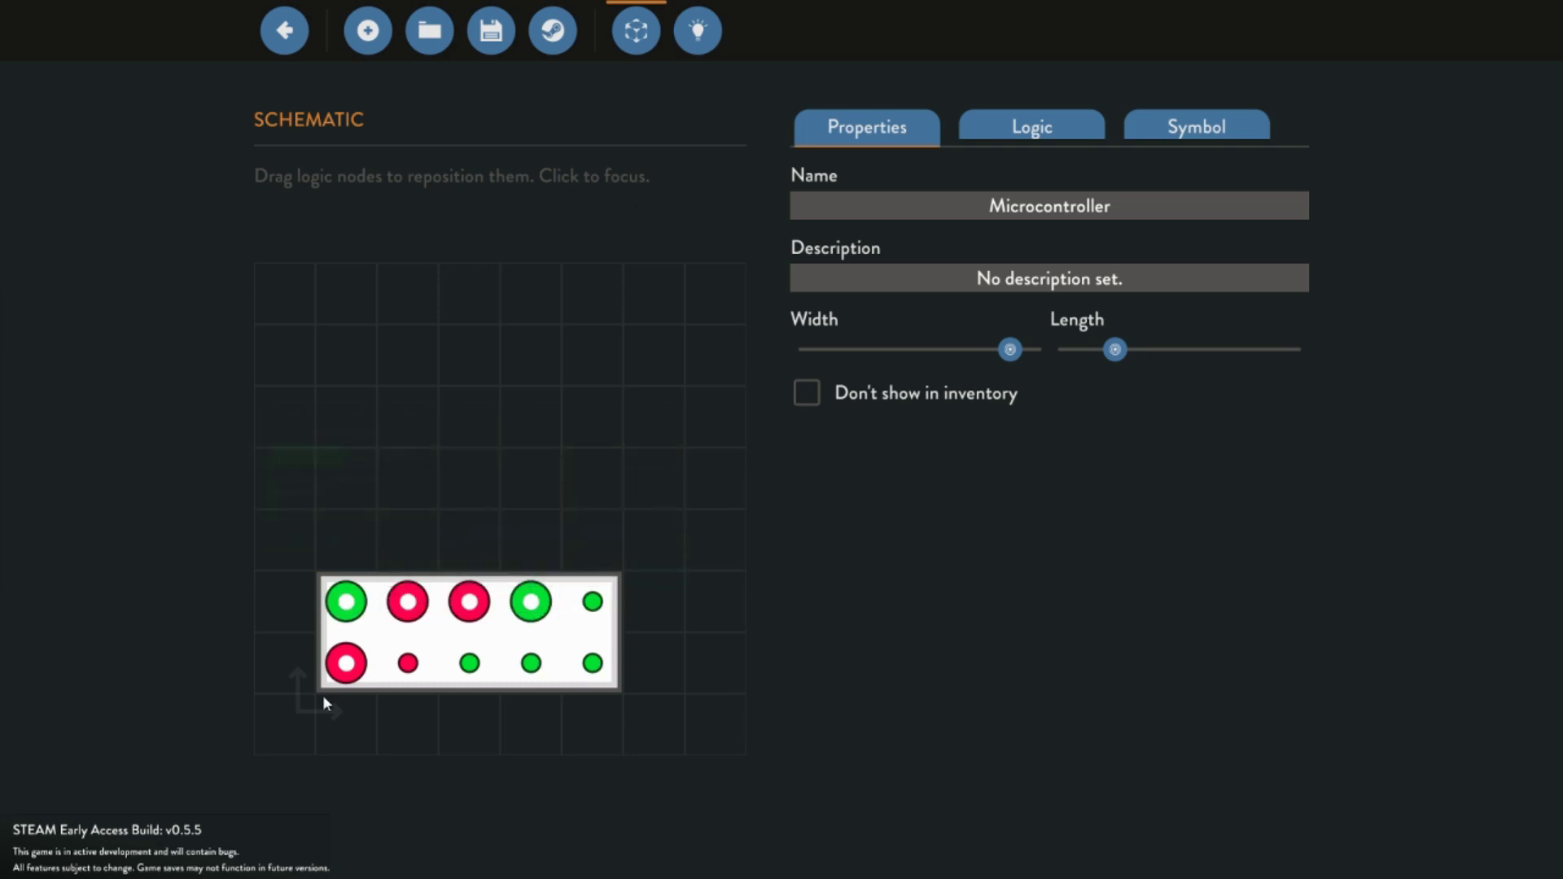
left_click(698, 32)
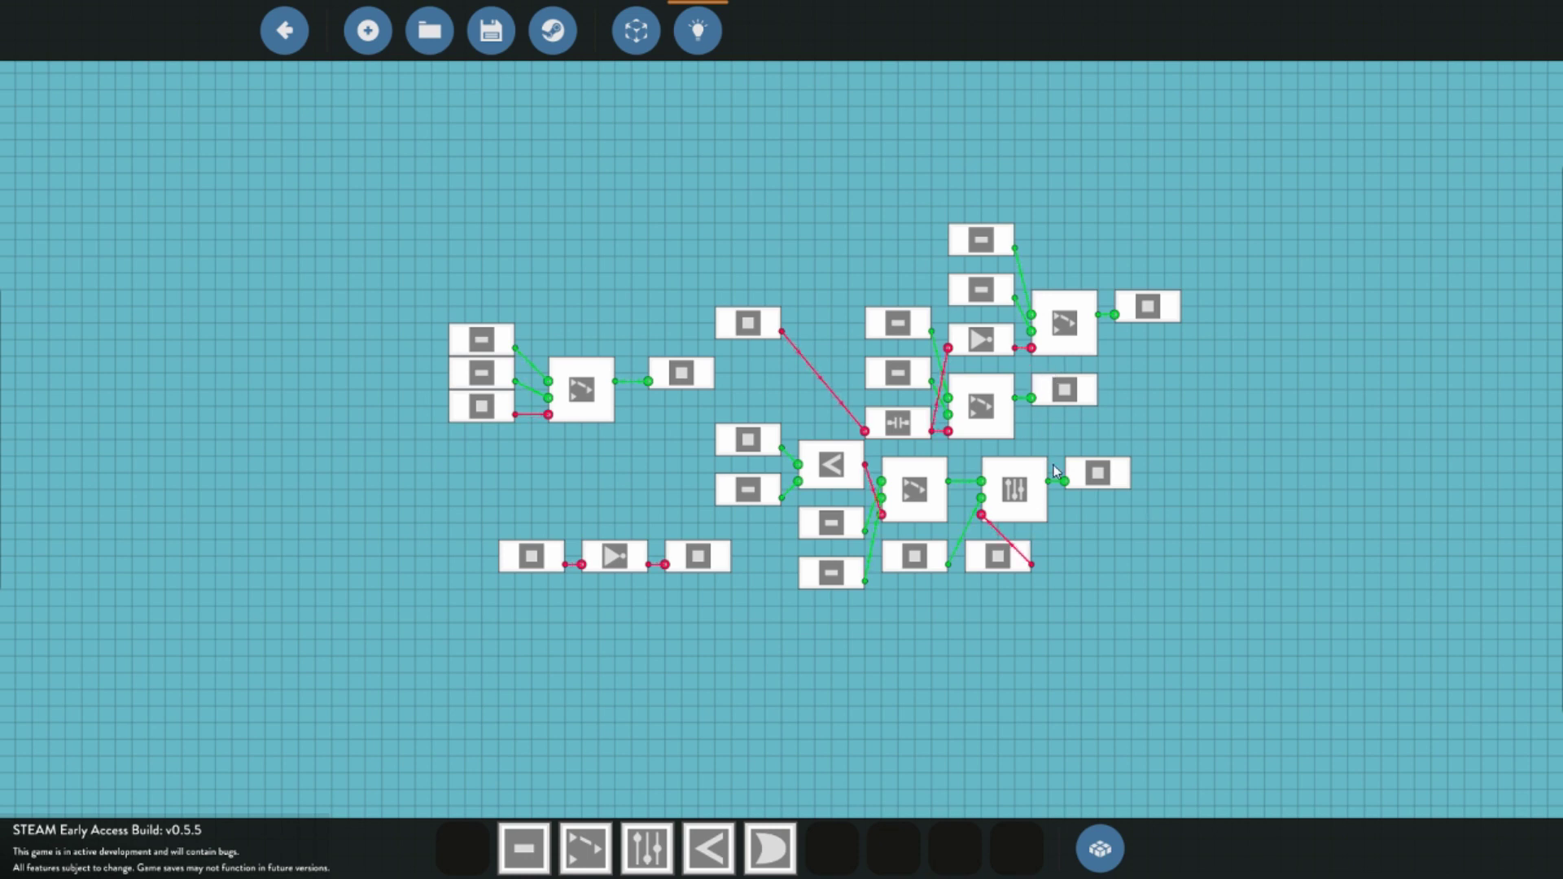
Move the PID controller one square nearer its switchbox, wire the new switchbox's output to it, and wire the Less Than constant to the Clutch 2 switchbox
scroll(1306, 527, "up", 2)
scroll(1107, 516, "up", 1)
left_click_drag(1132, 516, 1095, 517)
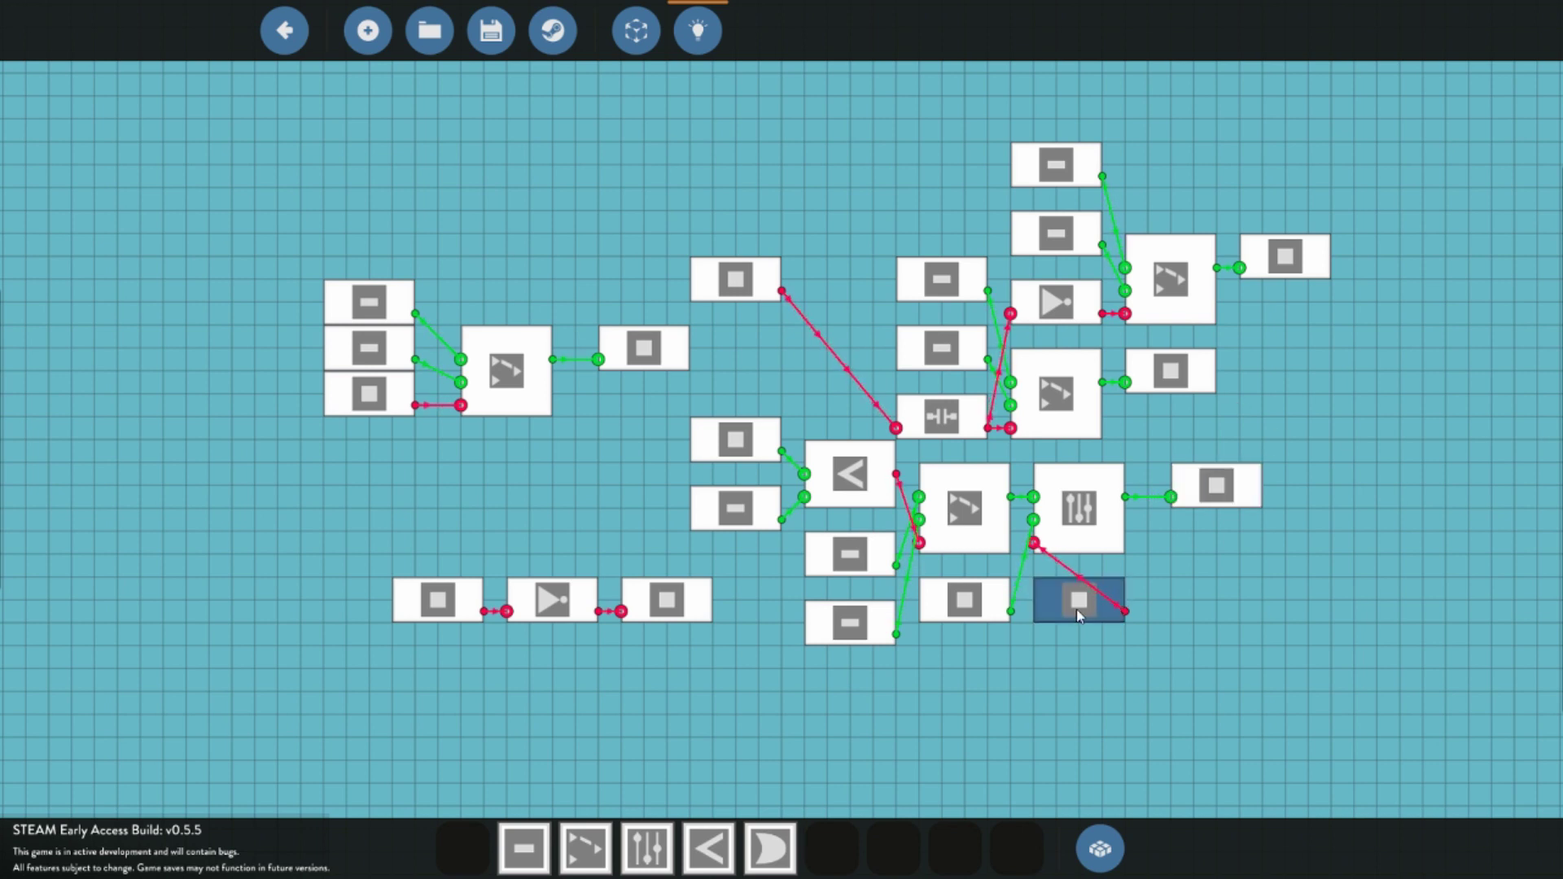
left_click_drag(1029, 529, 1124, 267)
left_click_drag(952, 487, 781, 519)
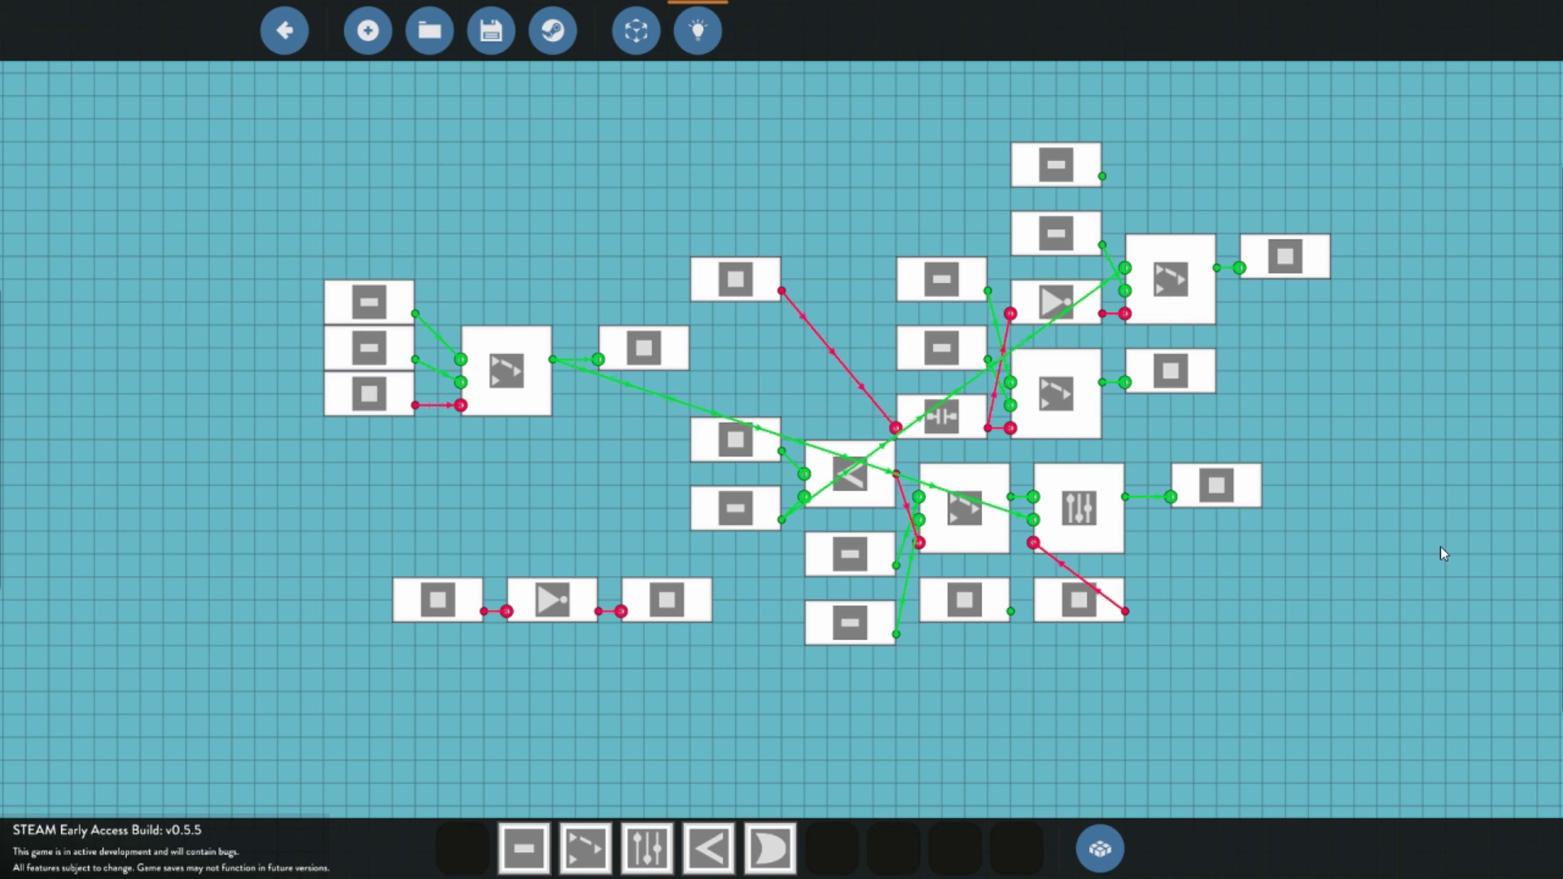
Look through the whole list of saved microcontrollers and return to the logic diagram without loading one
left_click(429, 30)
scroll(839, 561, "up", 3)
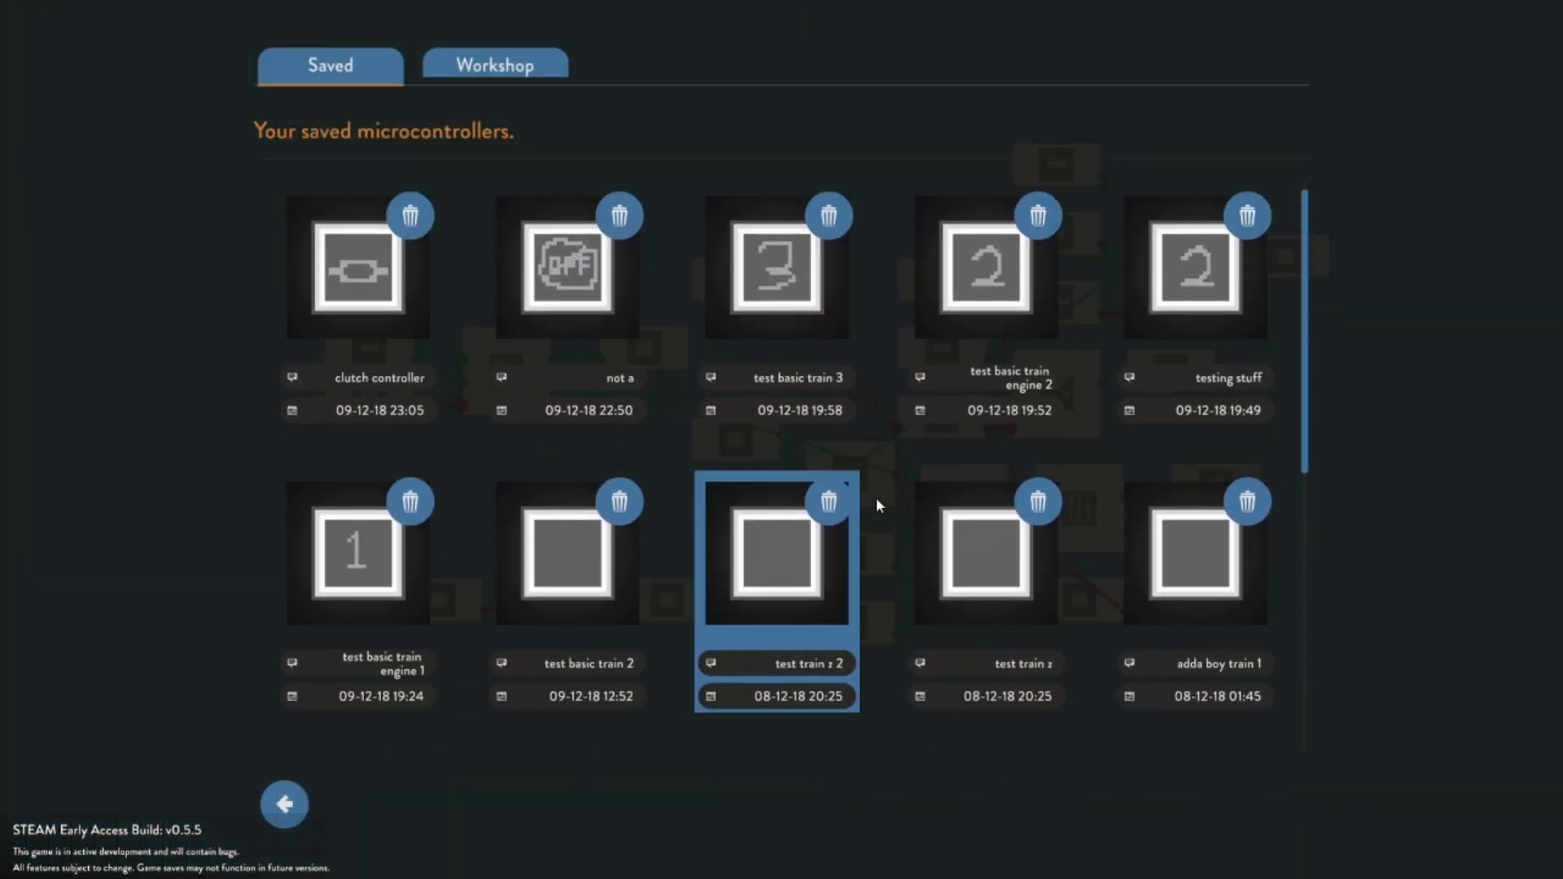
scroll(871, 505, "down", 6)
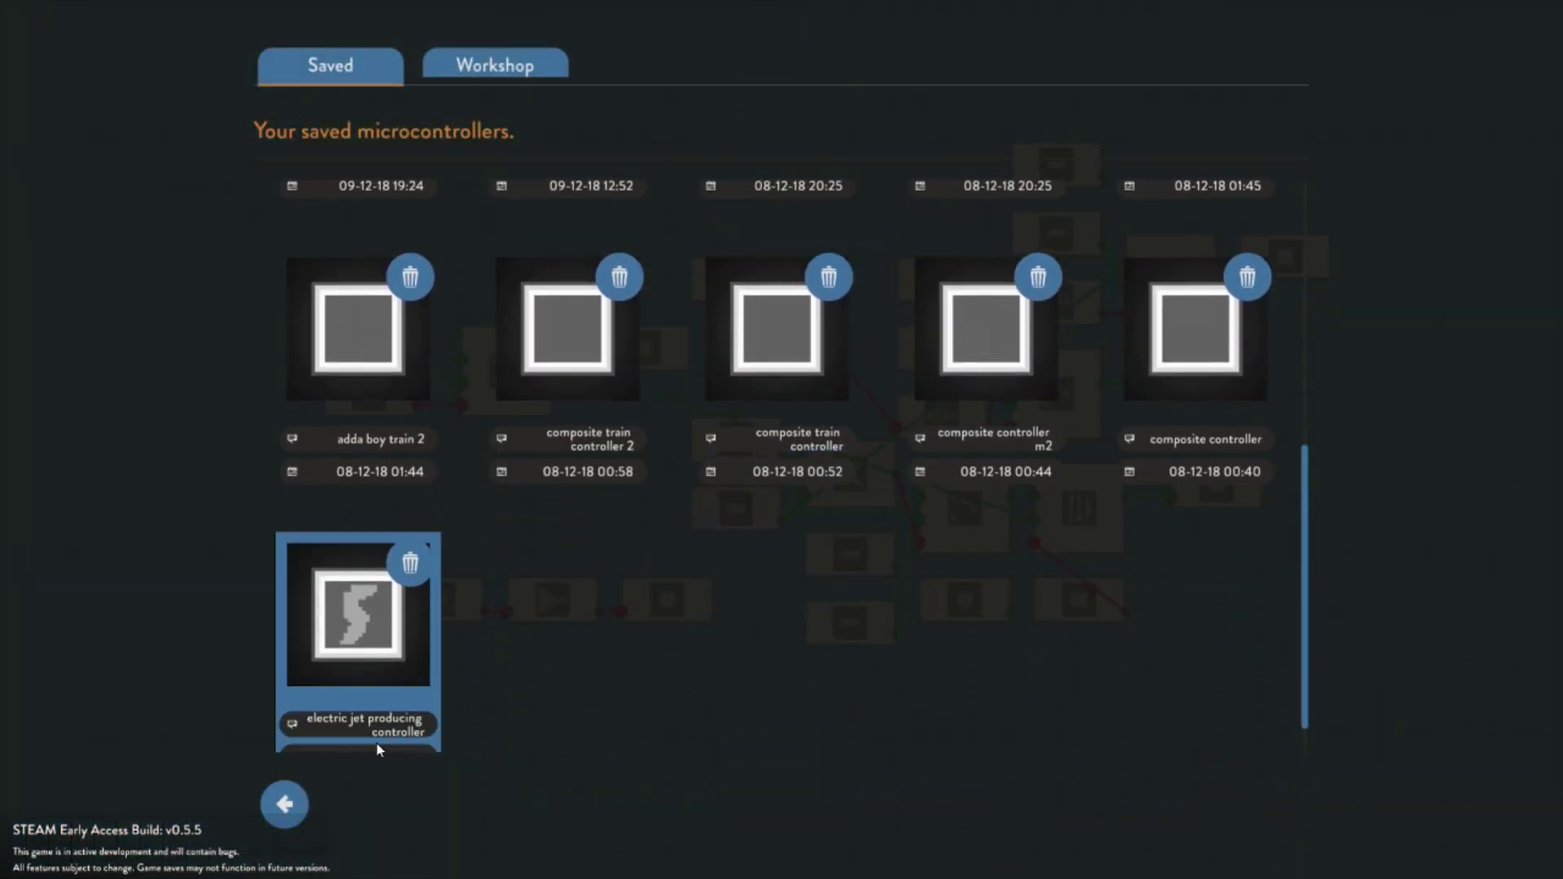
left_click(295, 790)
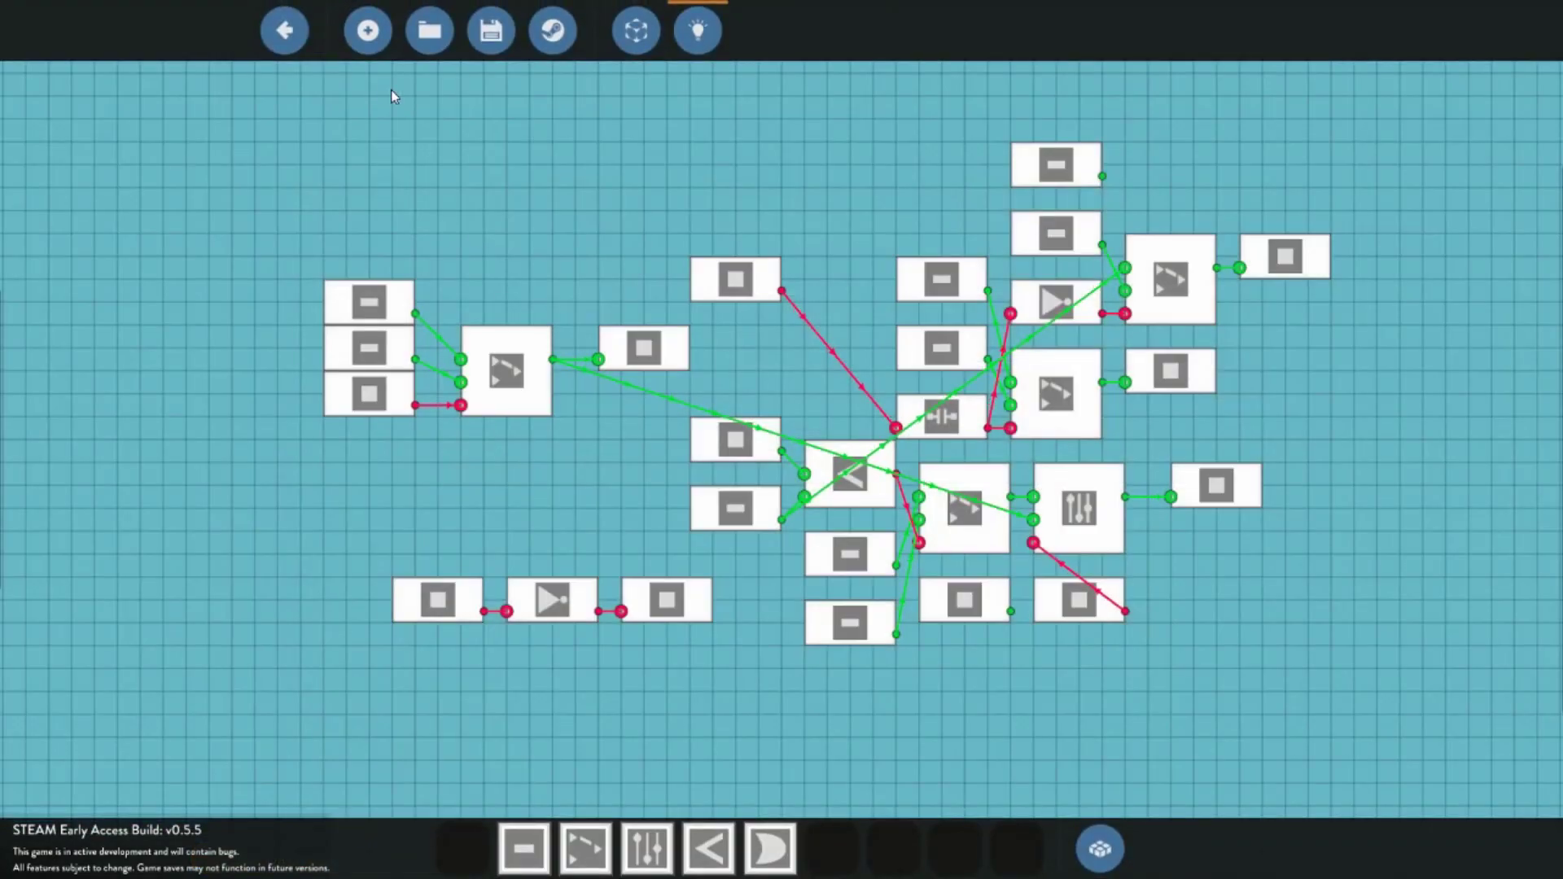
Return to the vehicle editor, place the saved "Microcontroller" component on the platform, and show the vehicle's logic connections
left_click(284, 33)
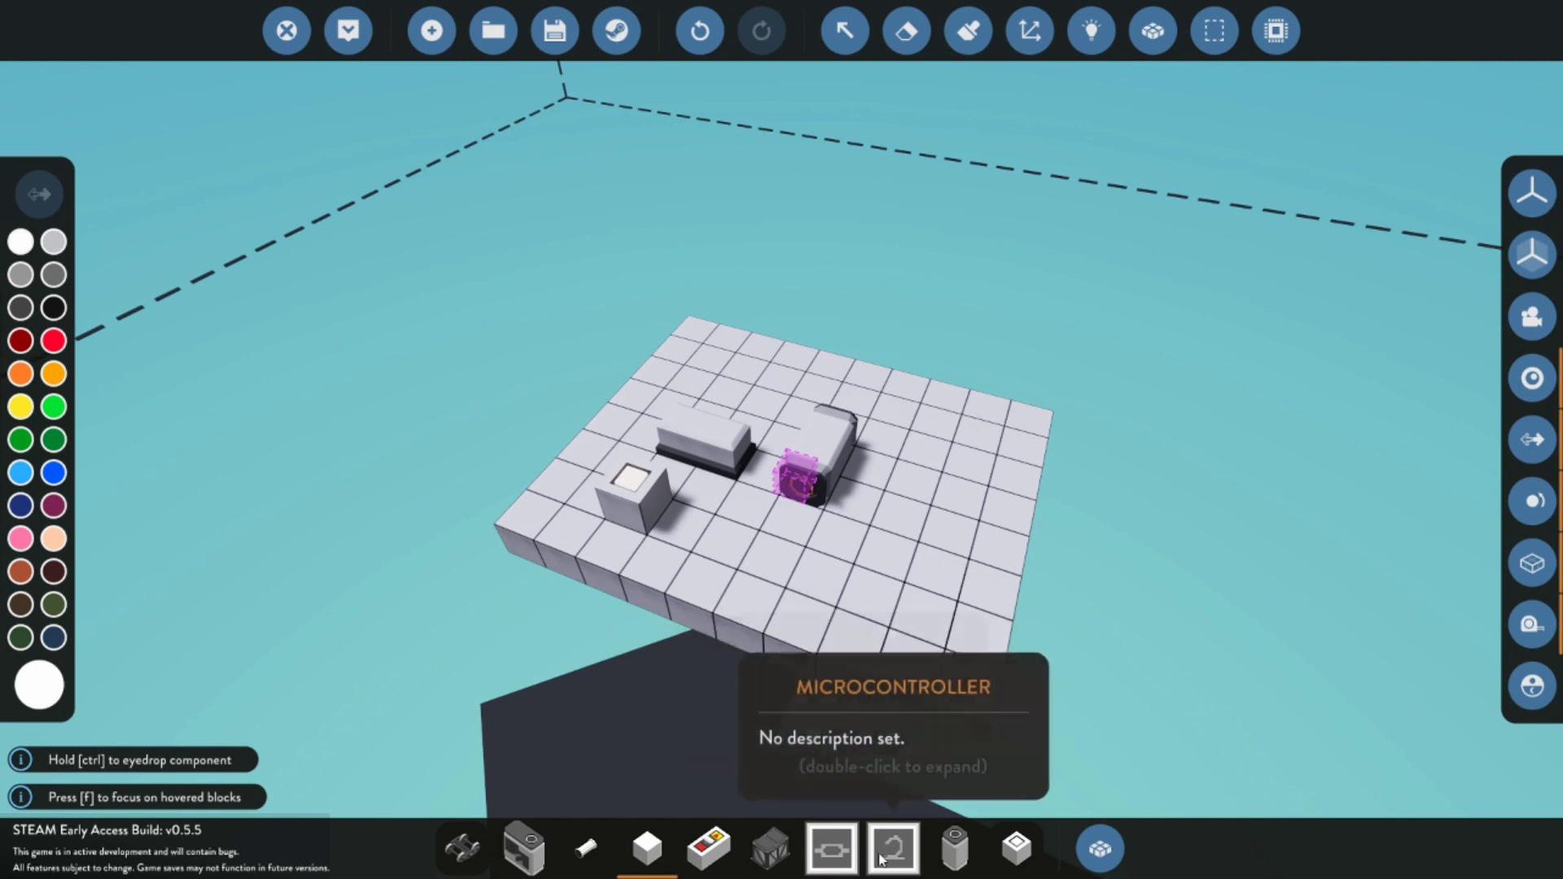
left_click(893, 847)
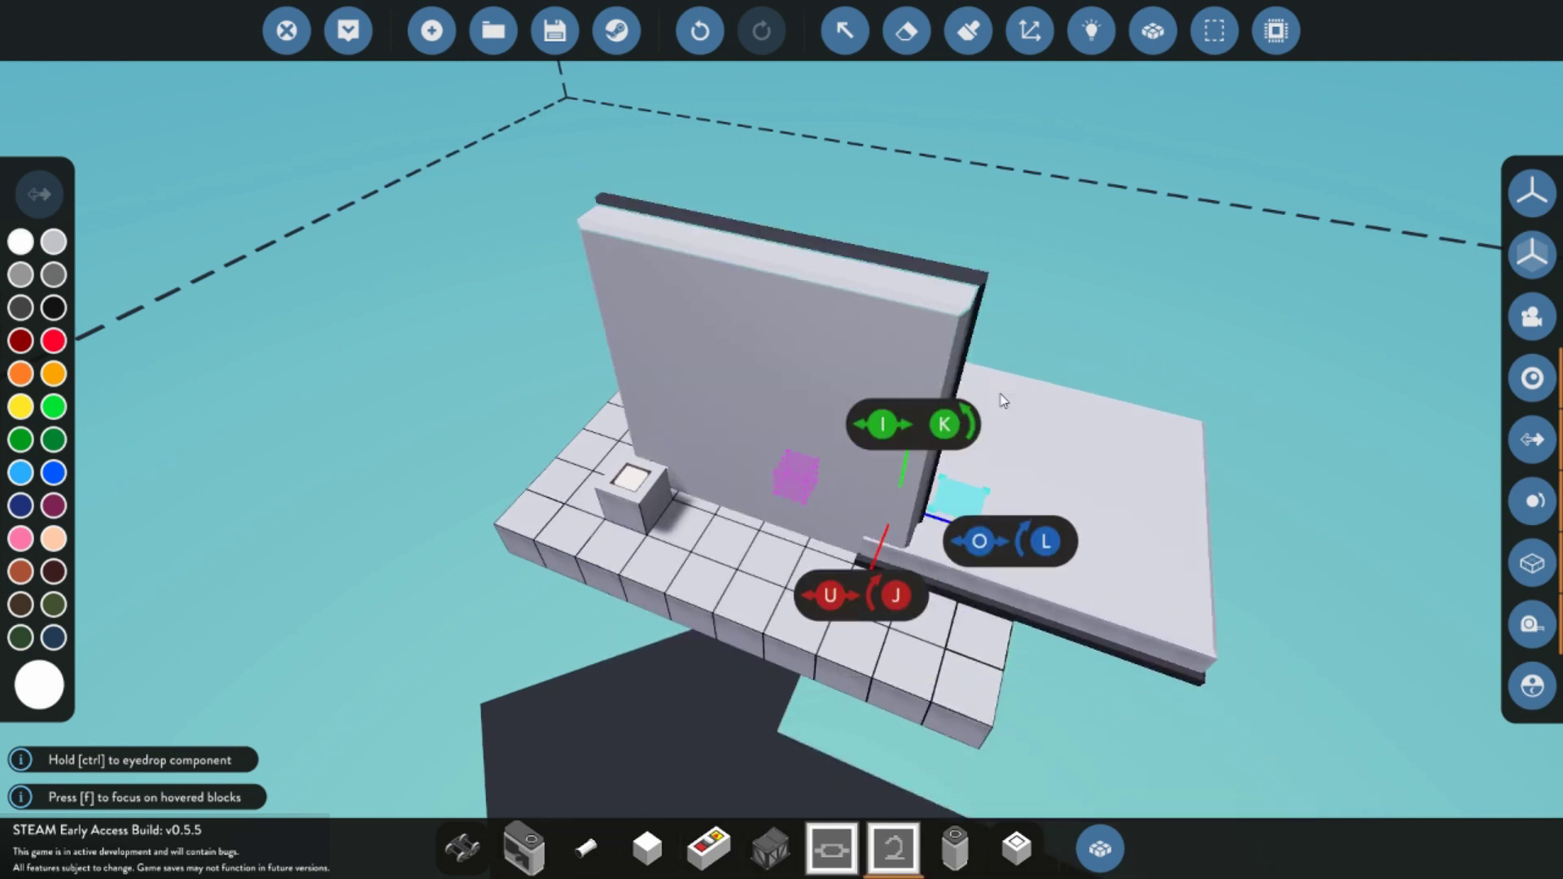
left_click(863, 570)
left_click(1091, 30)
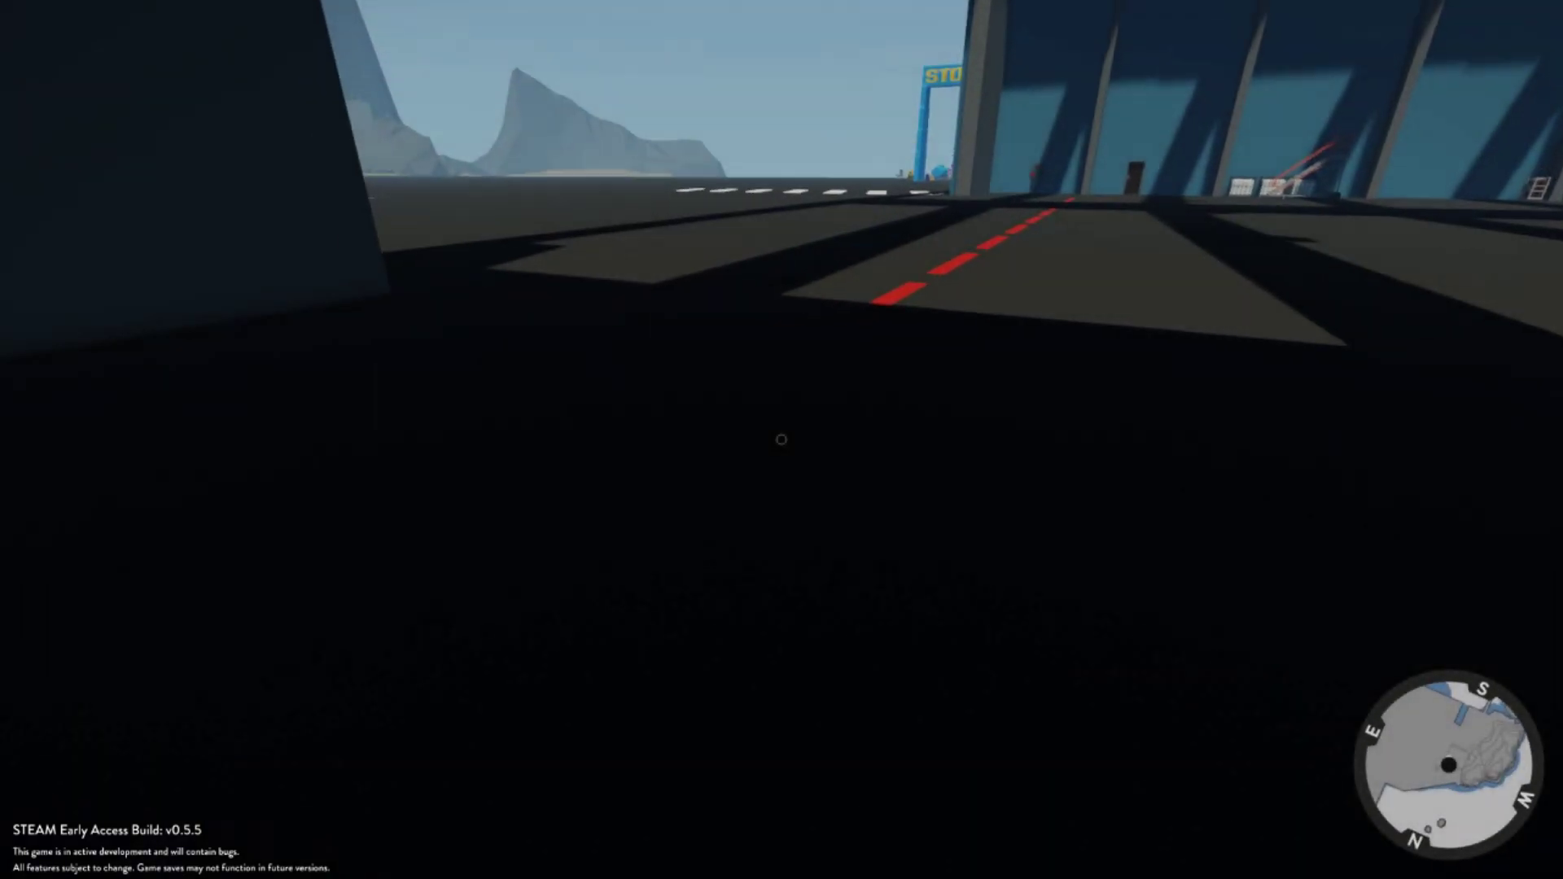
Walk from the hangar area to another workbench and open the large ship in its vehicle editor
key("a")
key("w")
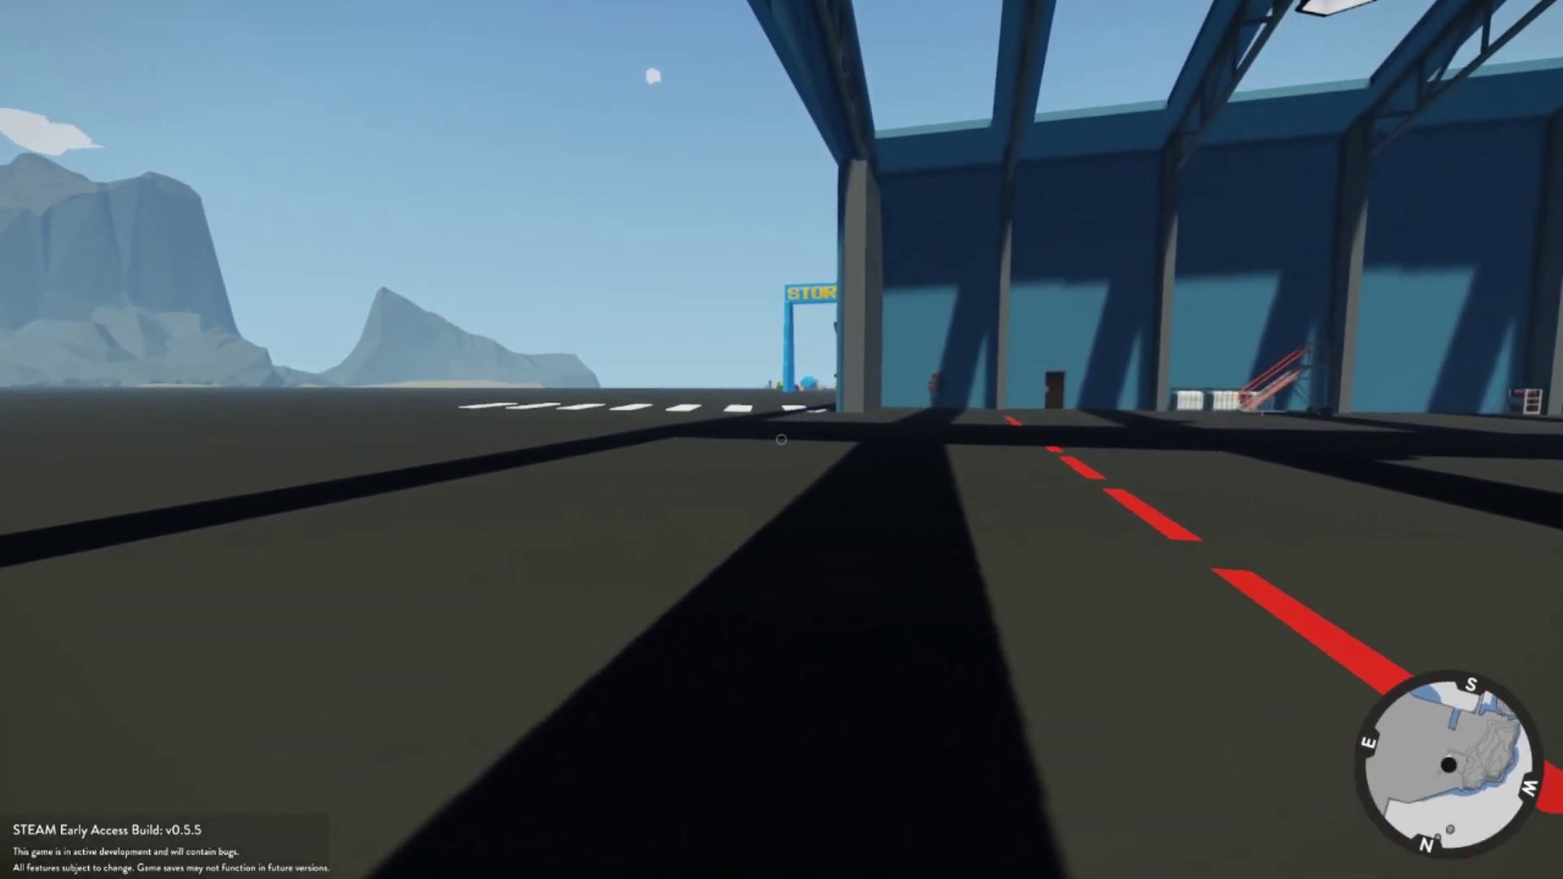
key("a")
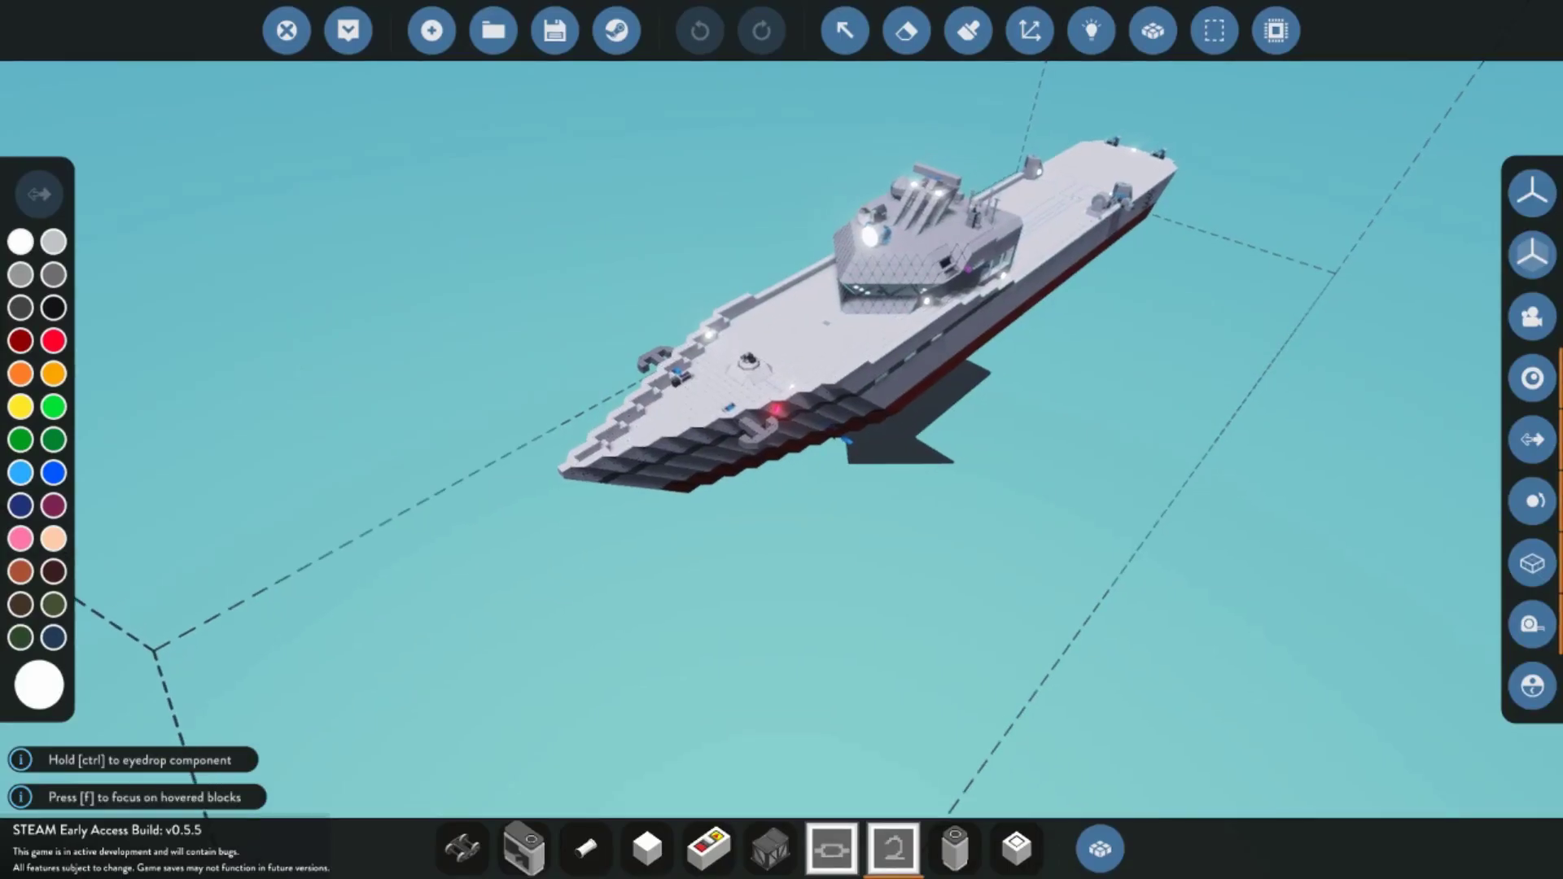
scroll(781, 439, "up", 5)
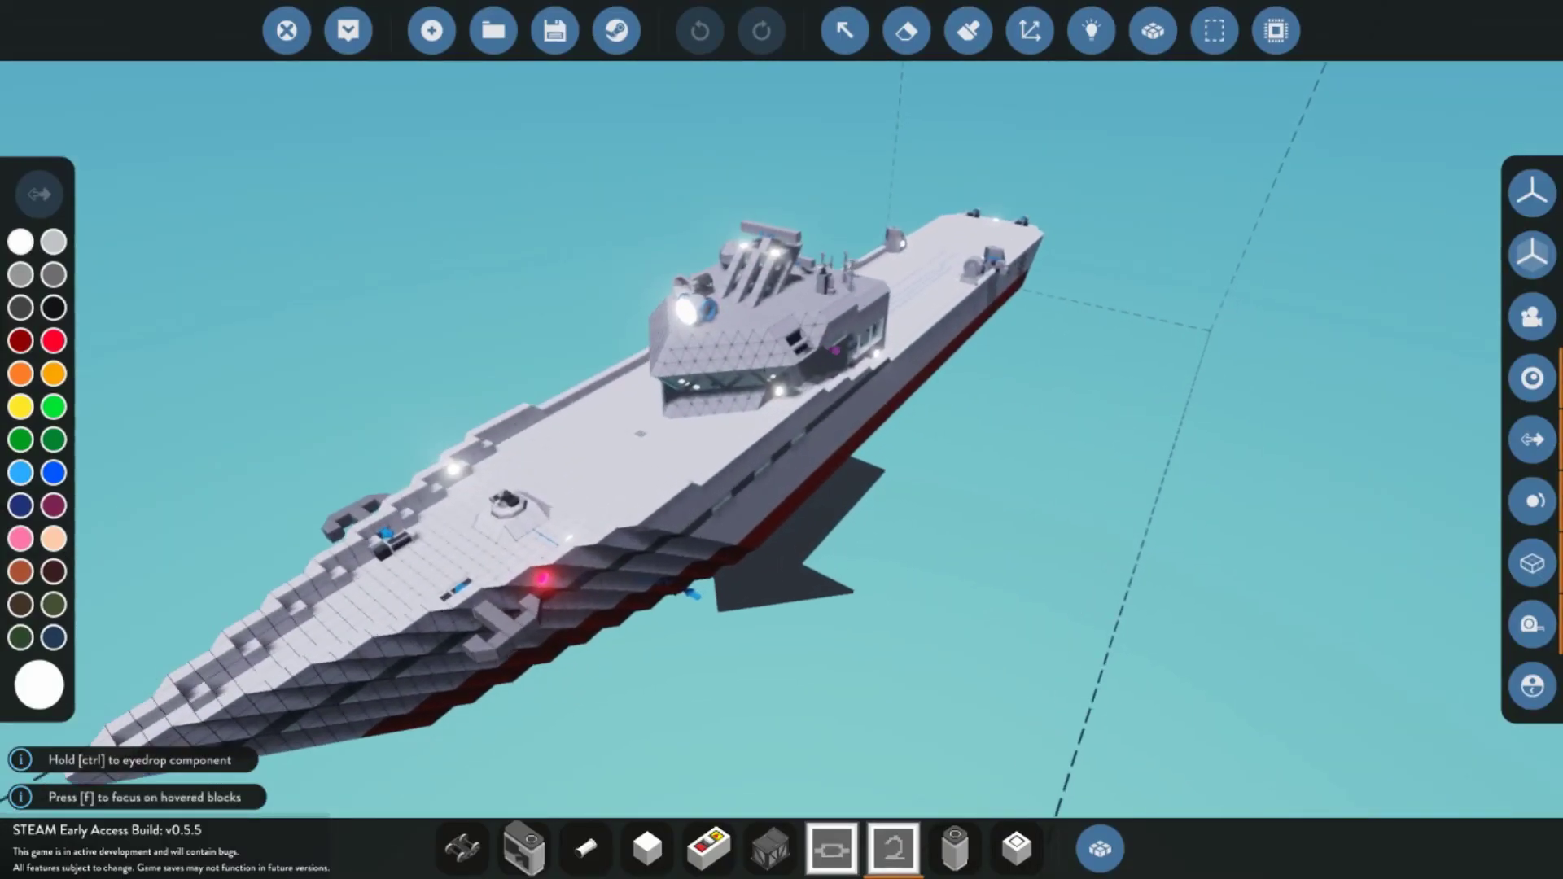
Fly the camera inside the ship and examine the rows of logic gate blocks mounted on the interior wall
key("w")
left_click(647, 848)
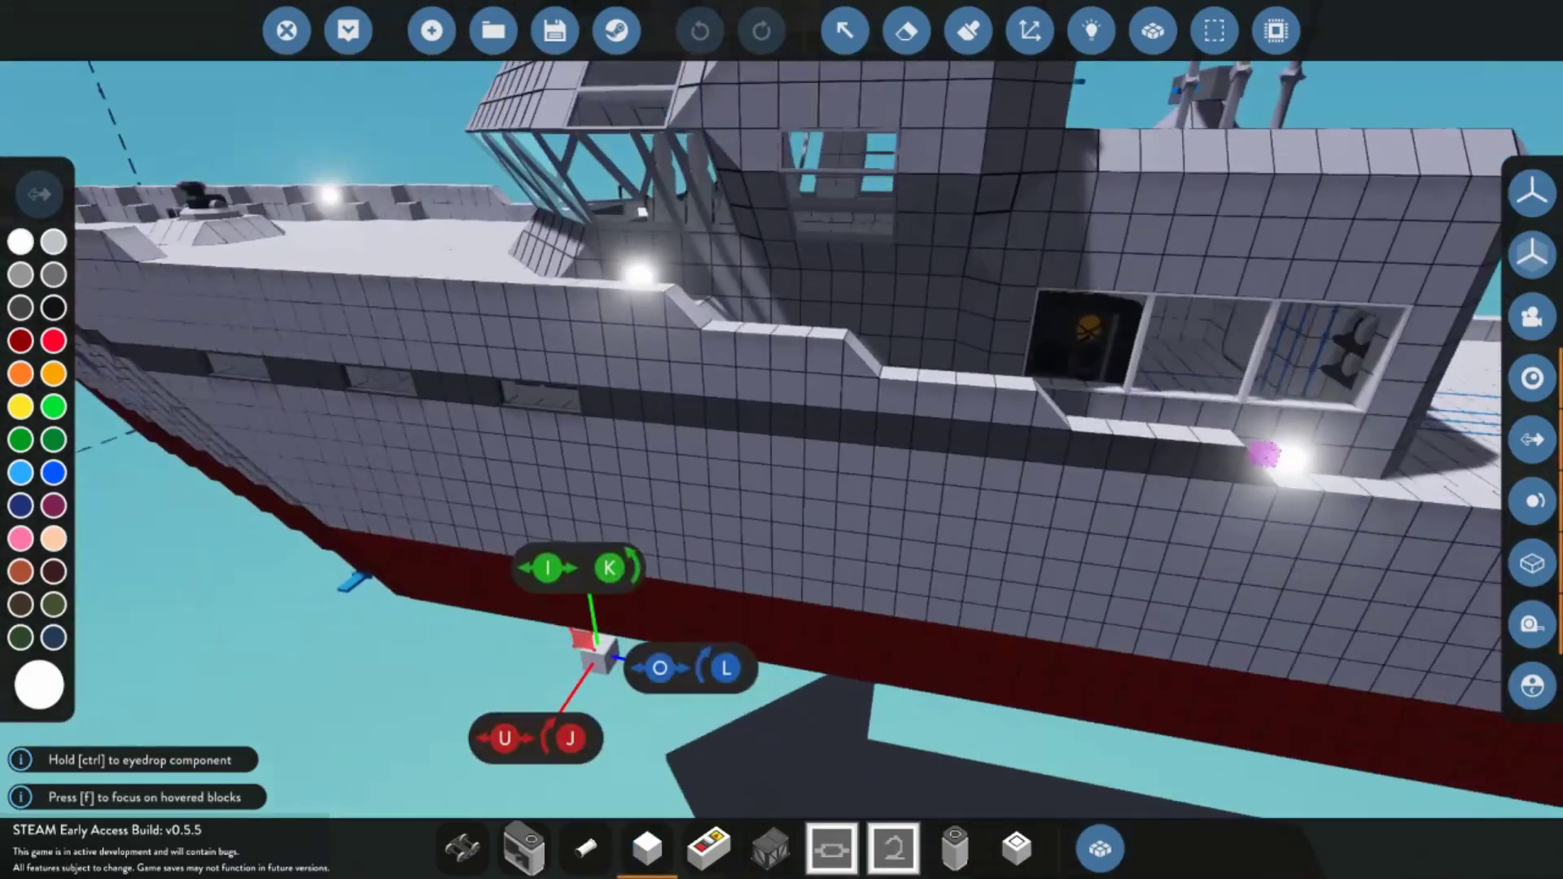
key("w")
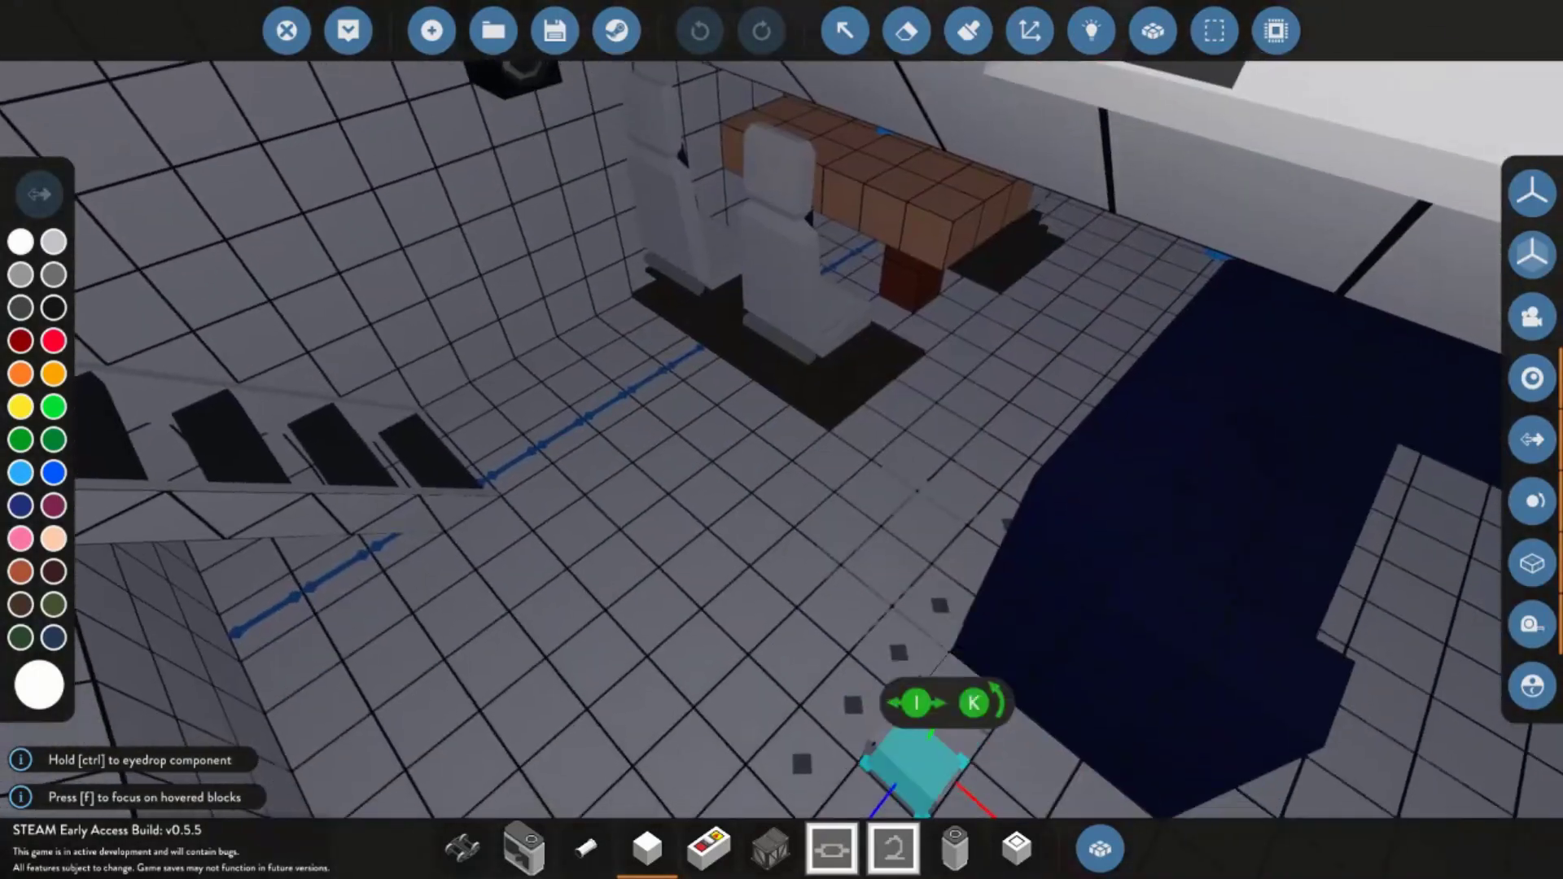
key("s")
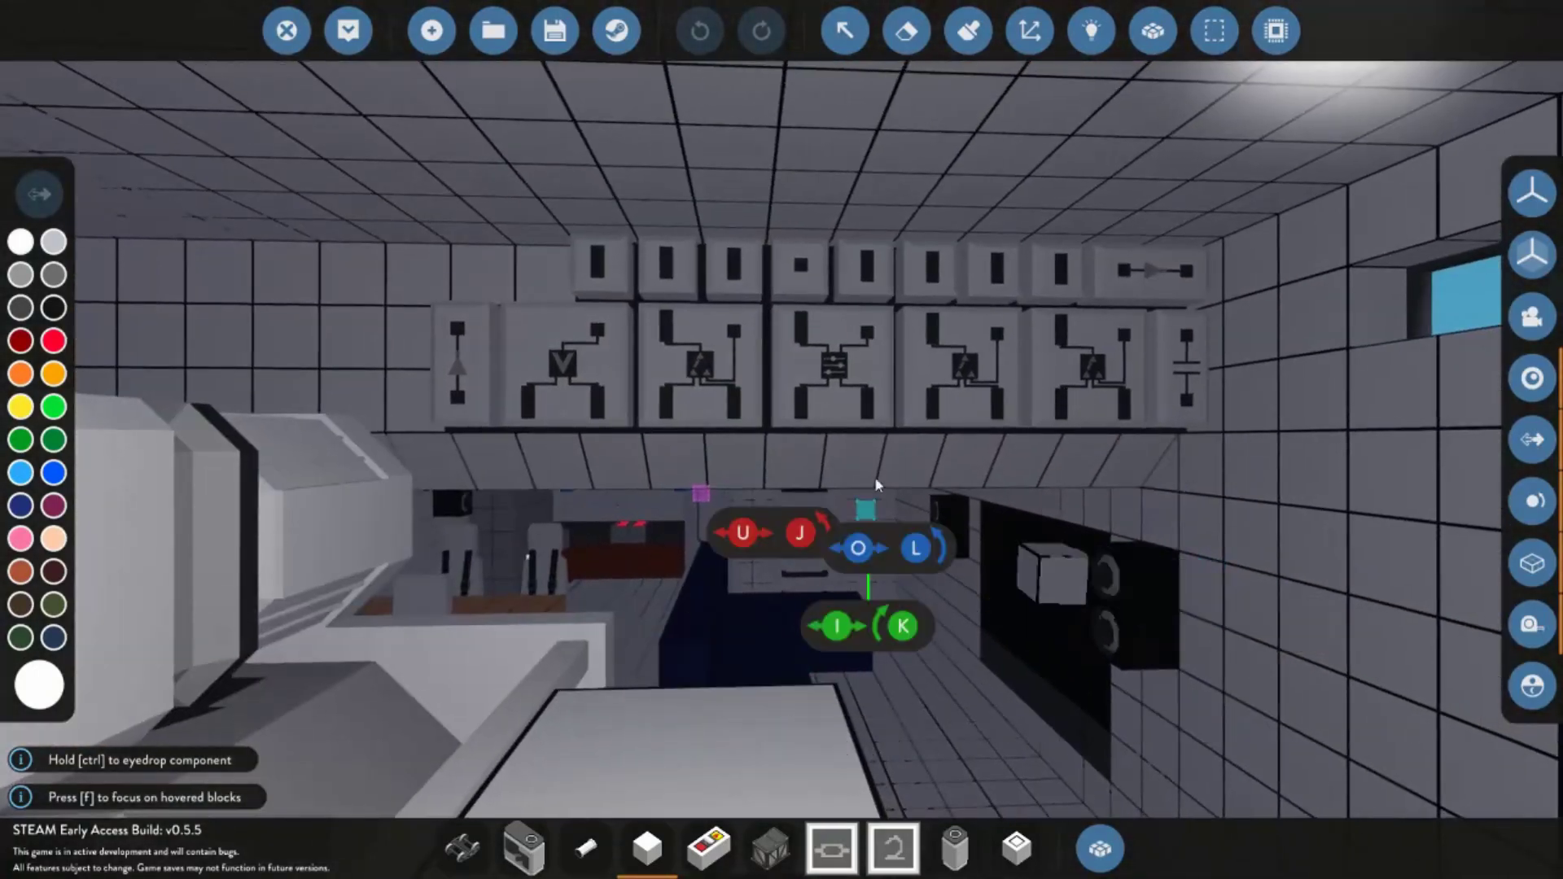
key("s")
key("w")
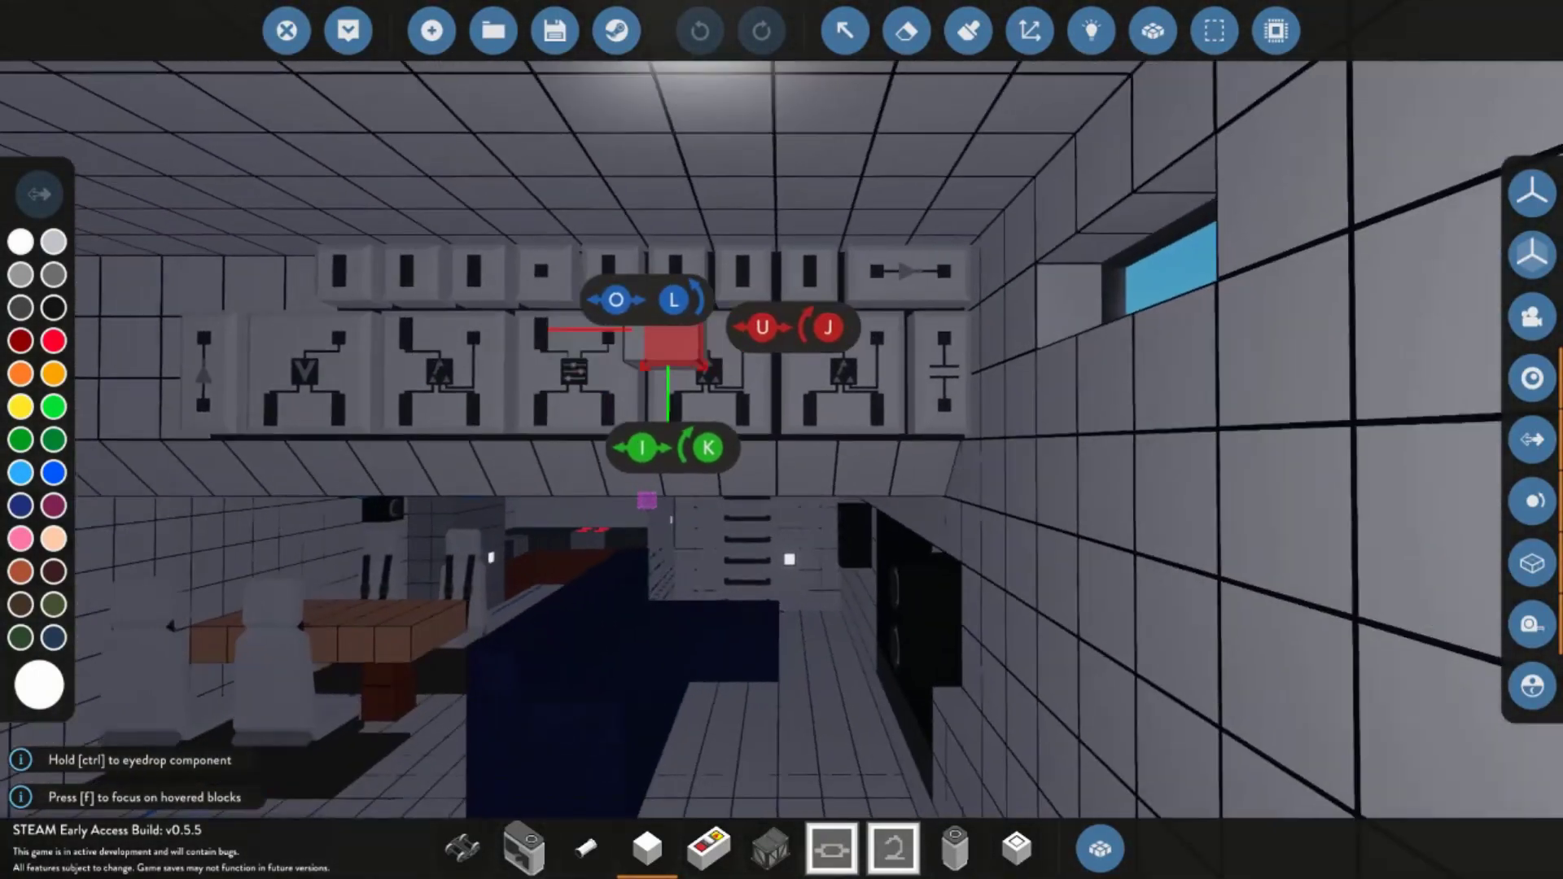
key("s")
key("w")
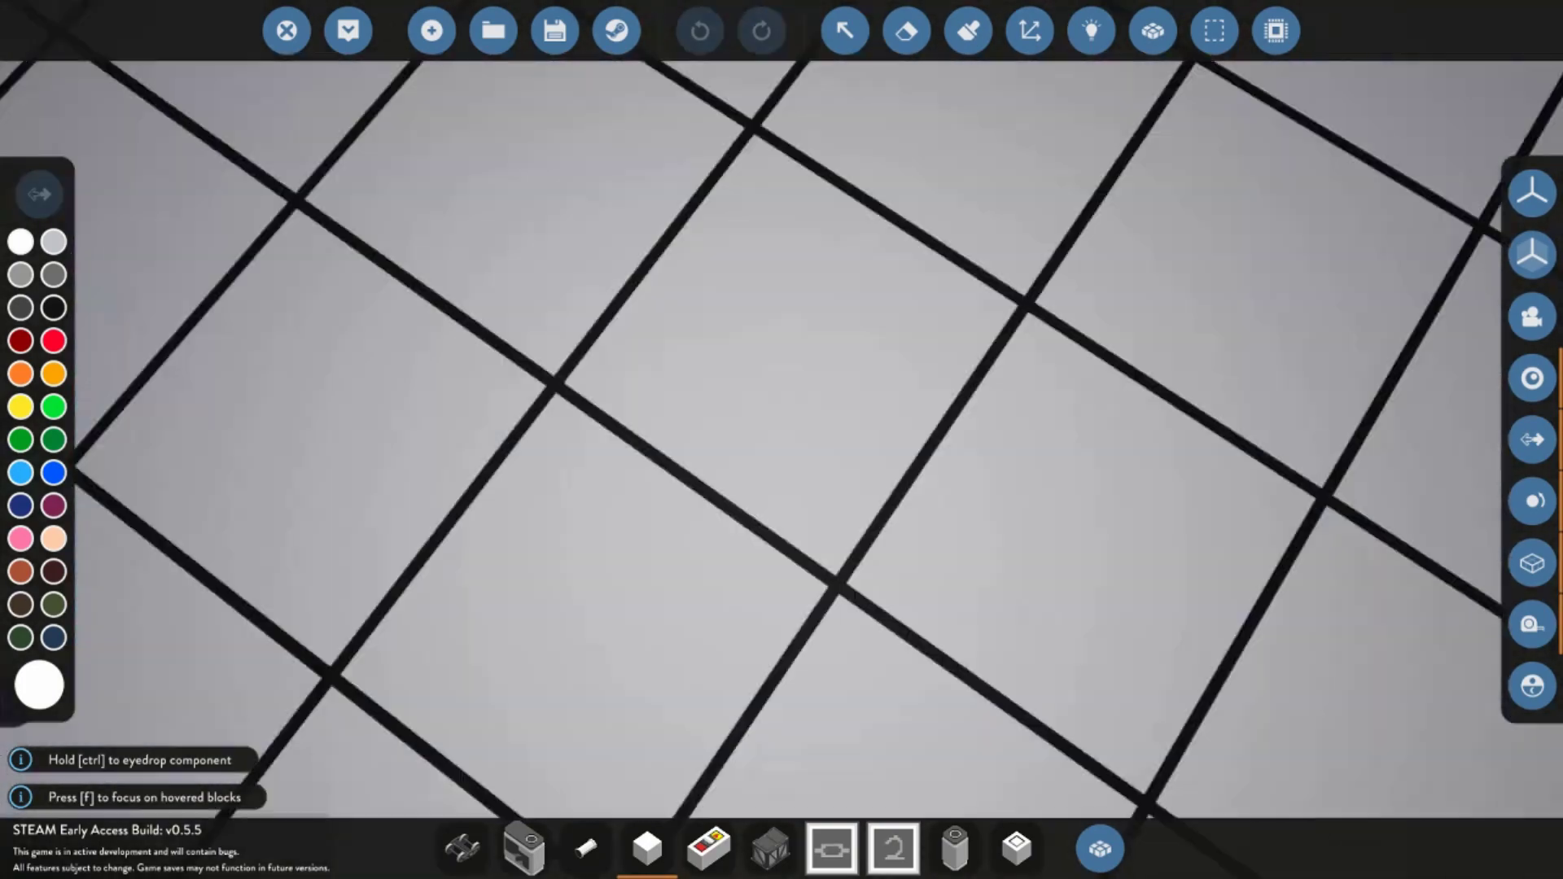
Examine the logic gate blocks on the floor beside the vertical pipe, and return to the seating area
key("w")
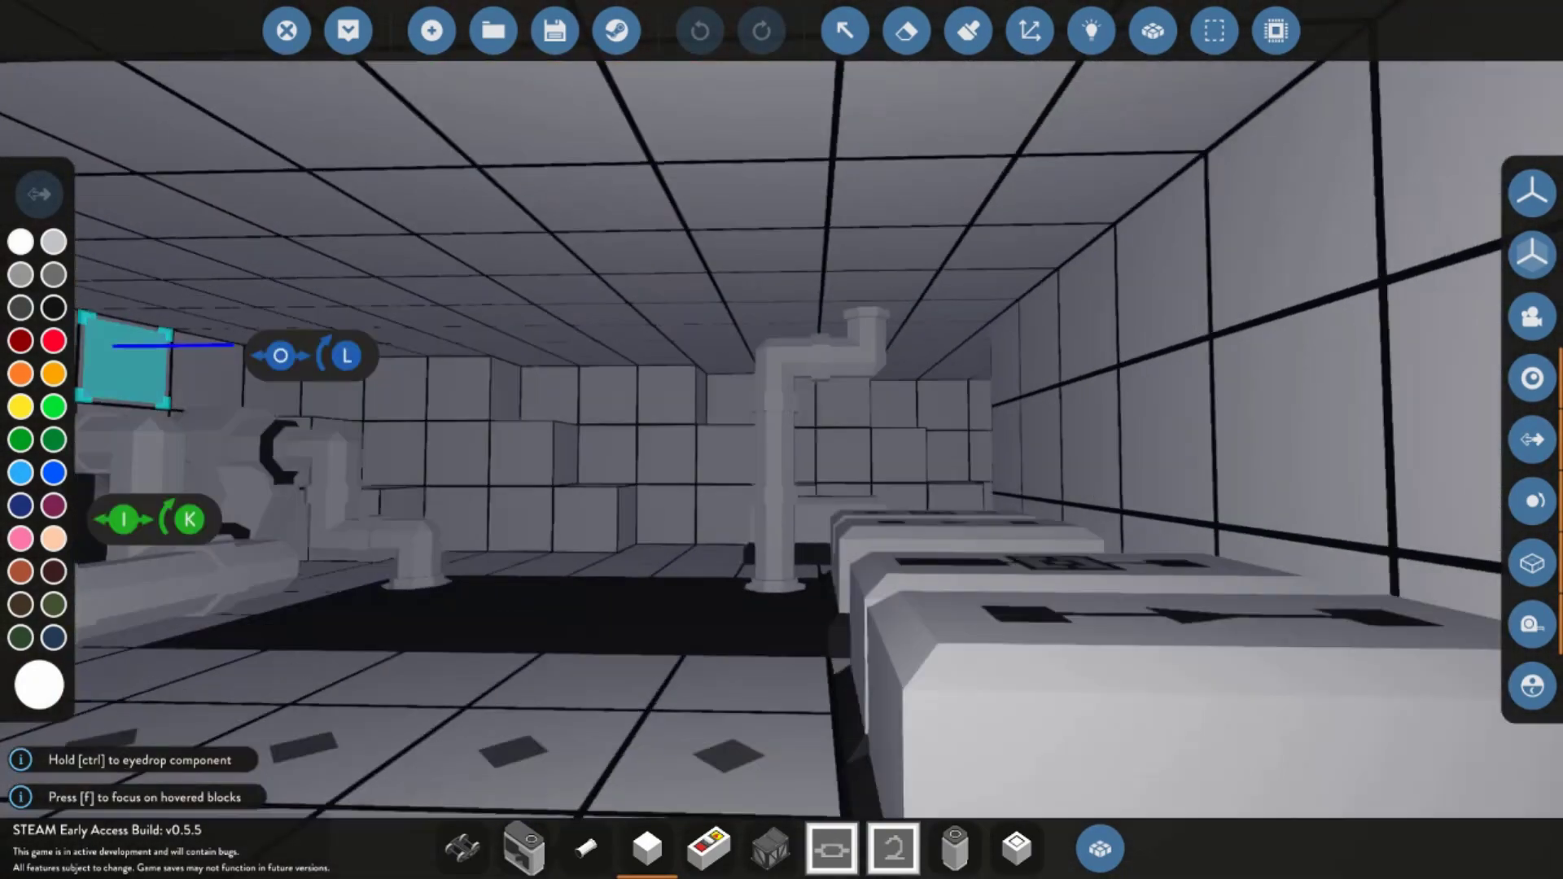
key("s")
key("d")
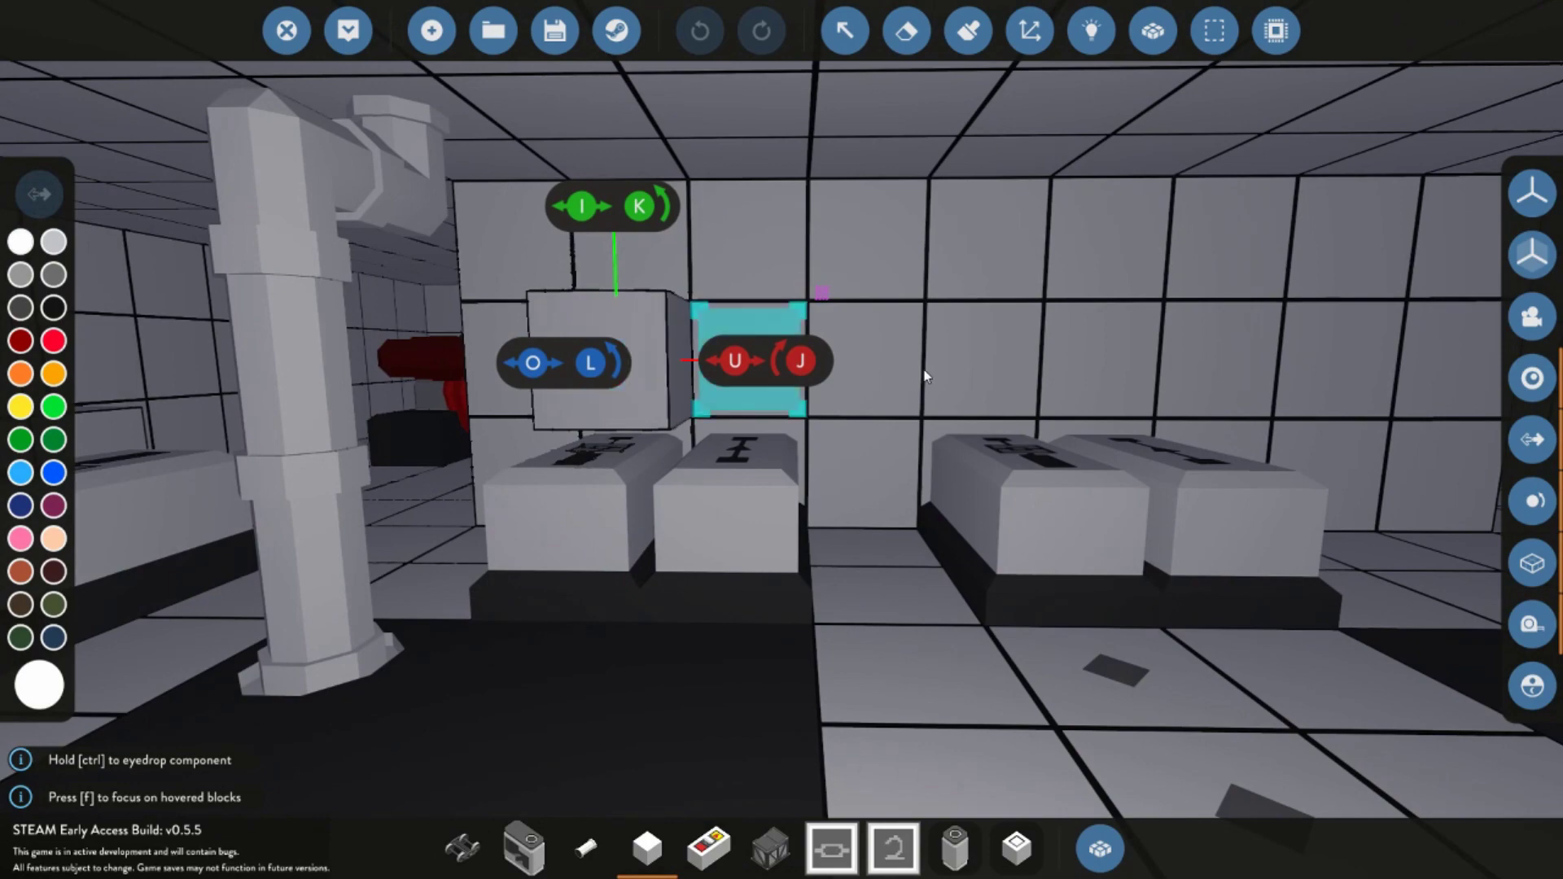
key("a")
key("d")
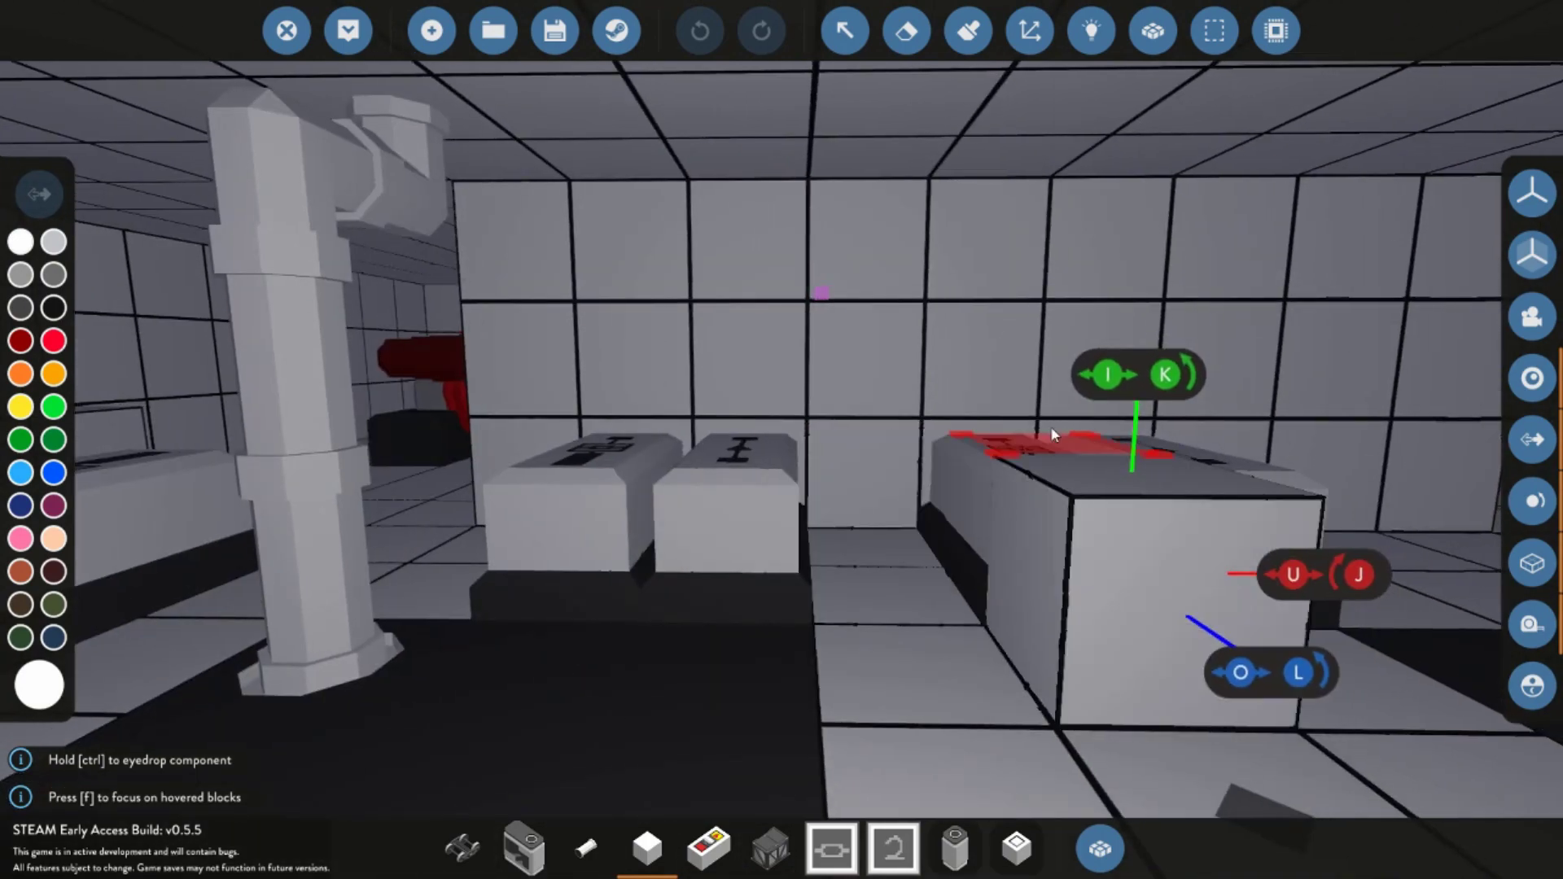
key("a")
key("w")
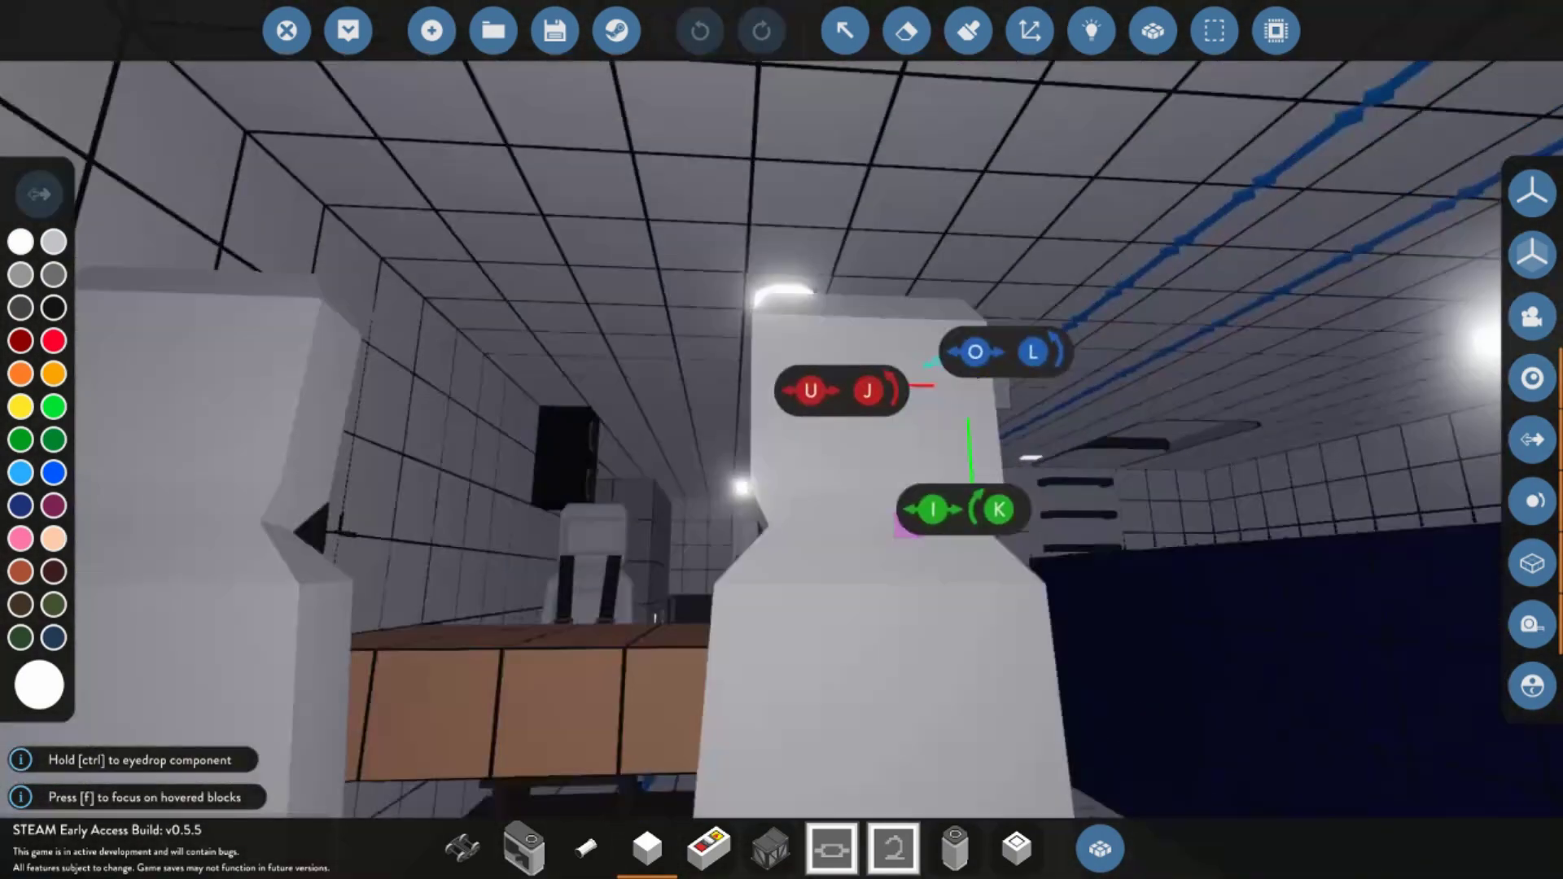
Fly through the ship's engine room and seating area and examine the logic gate blocks on the upper wall
key("d")
key("s")
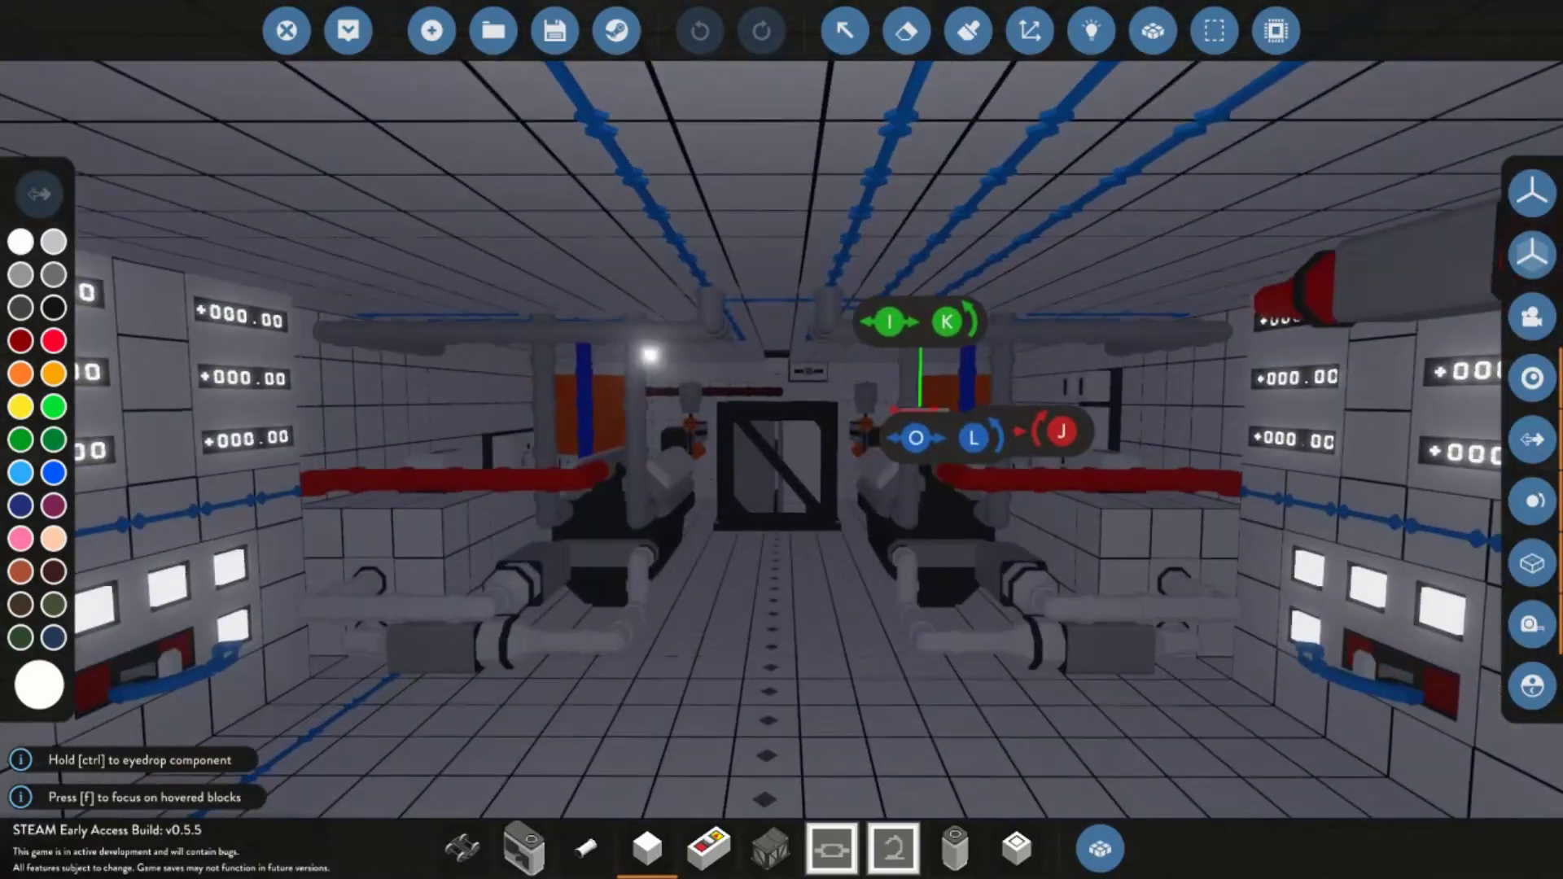
key("w")
key("Right")
key("w")
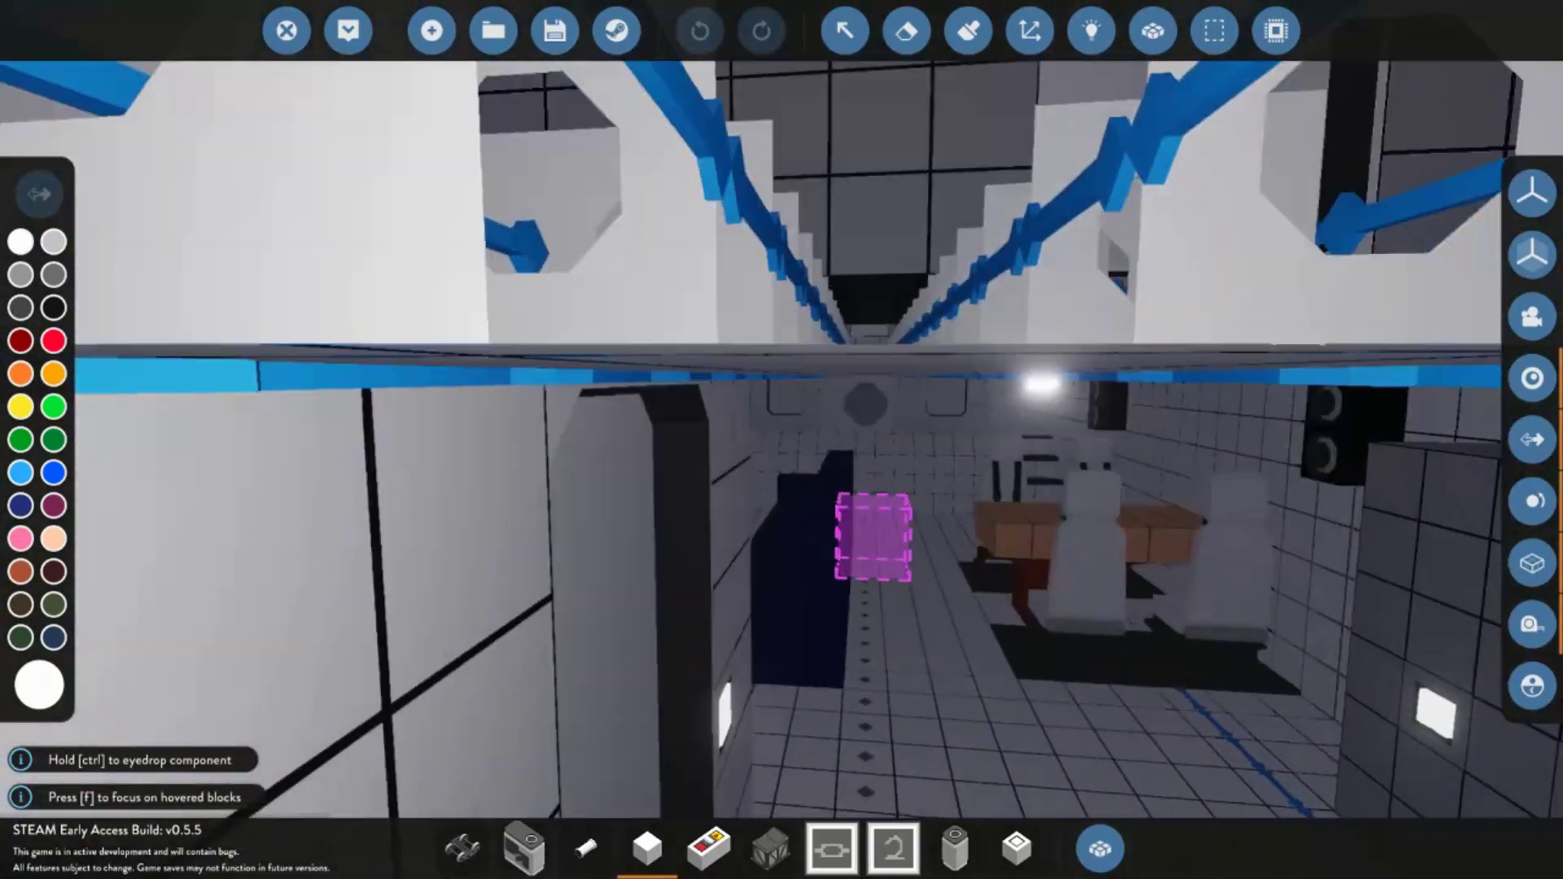
key("s")
key("a")
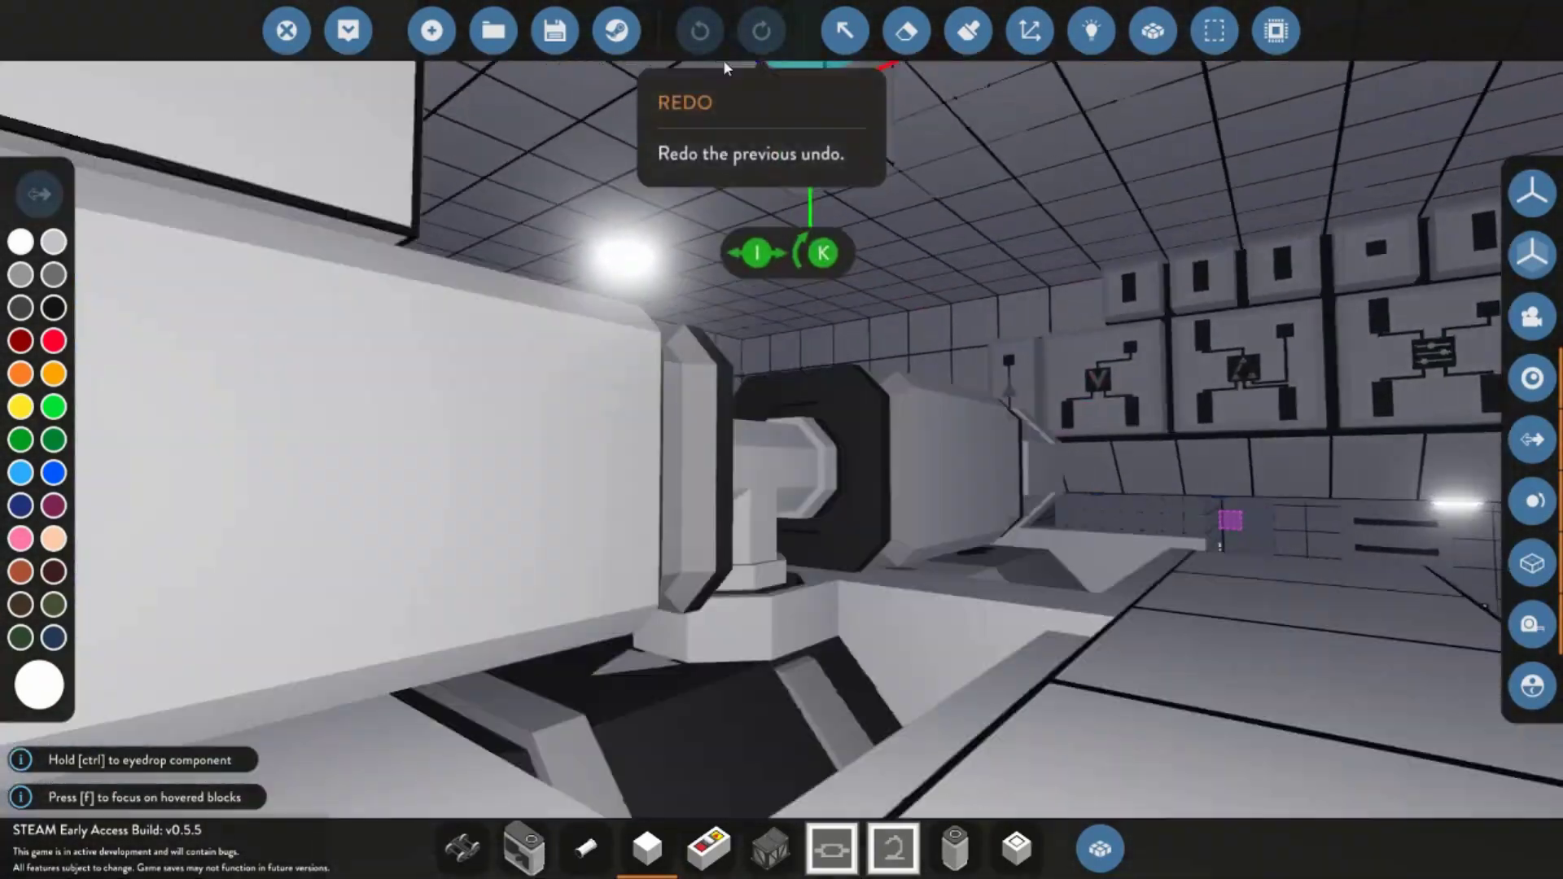
key("d")
key("d")
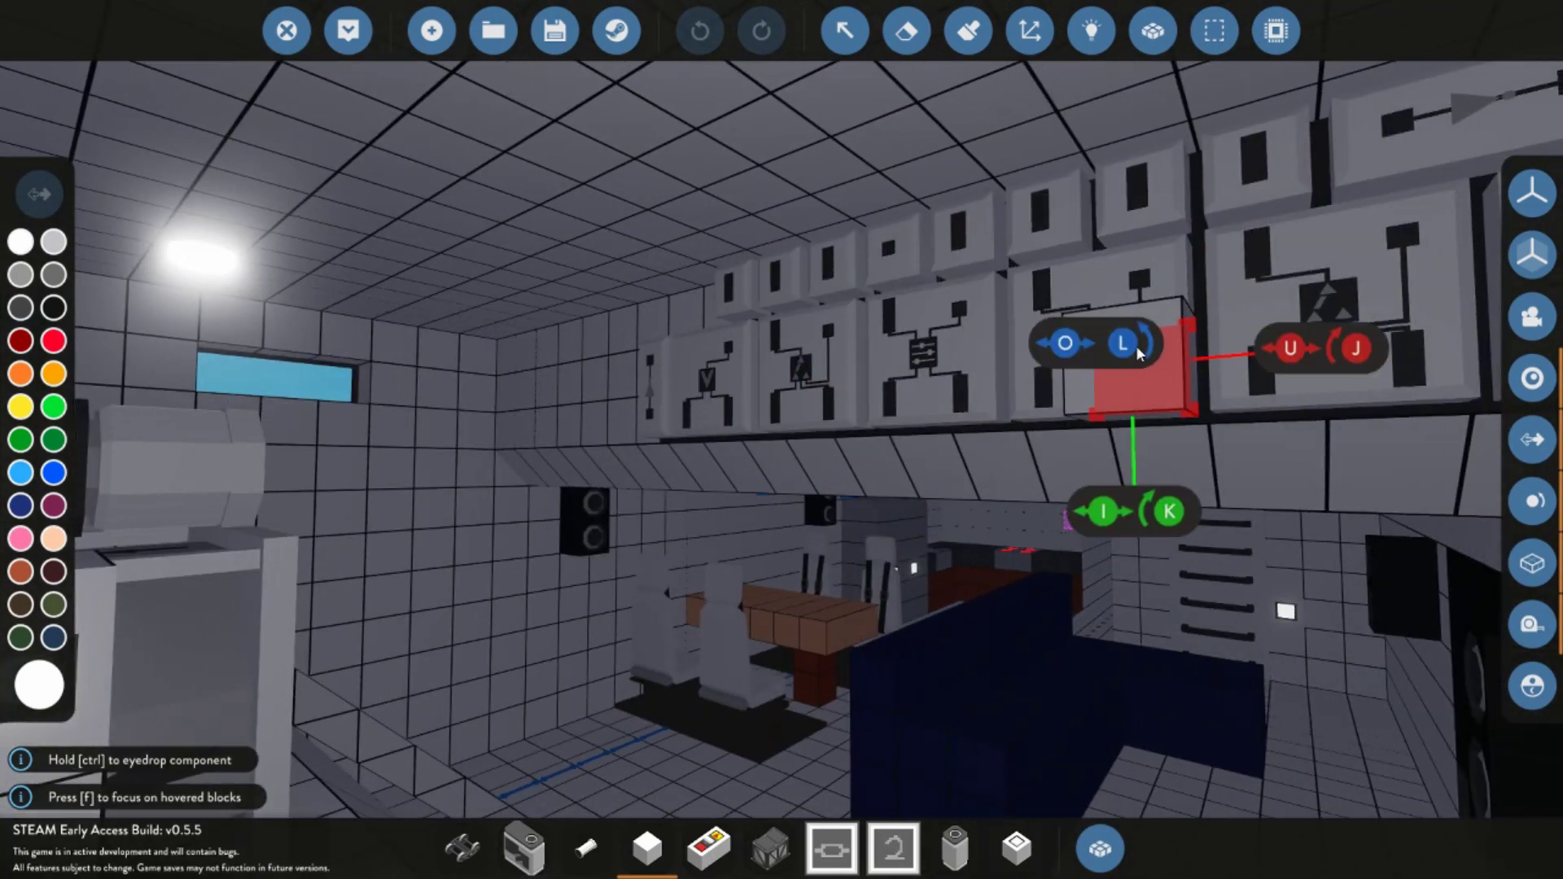
Load another saved version of the ship and go inside to the room with the seats and table
left_click(481, 52)
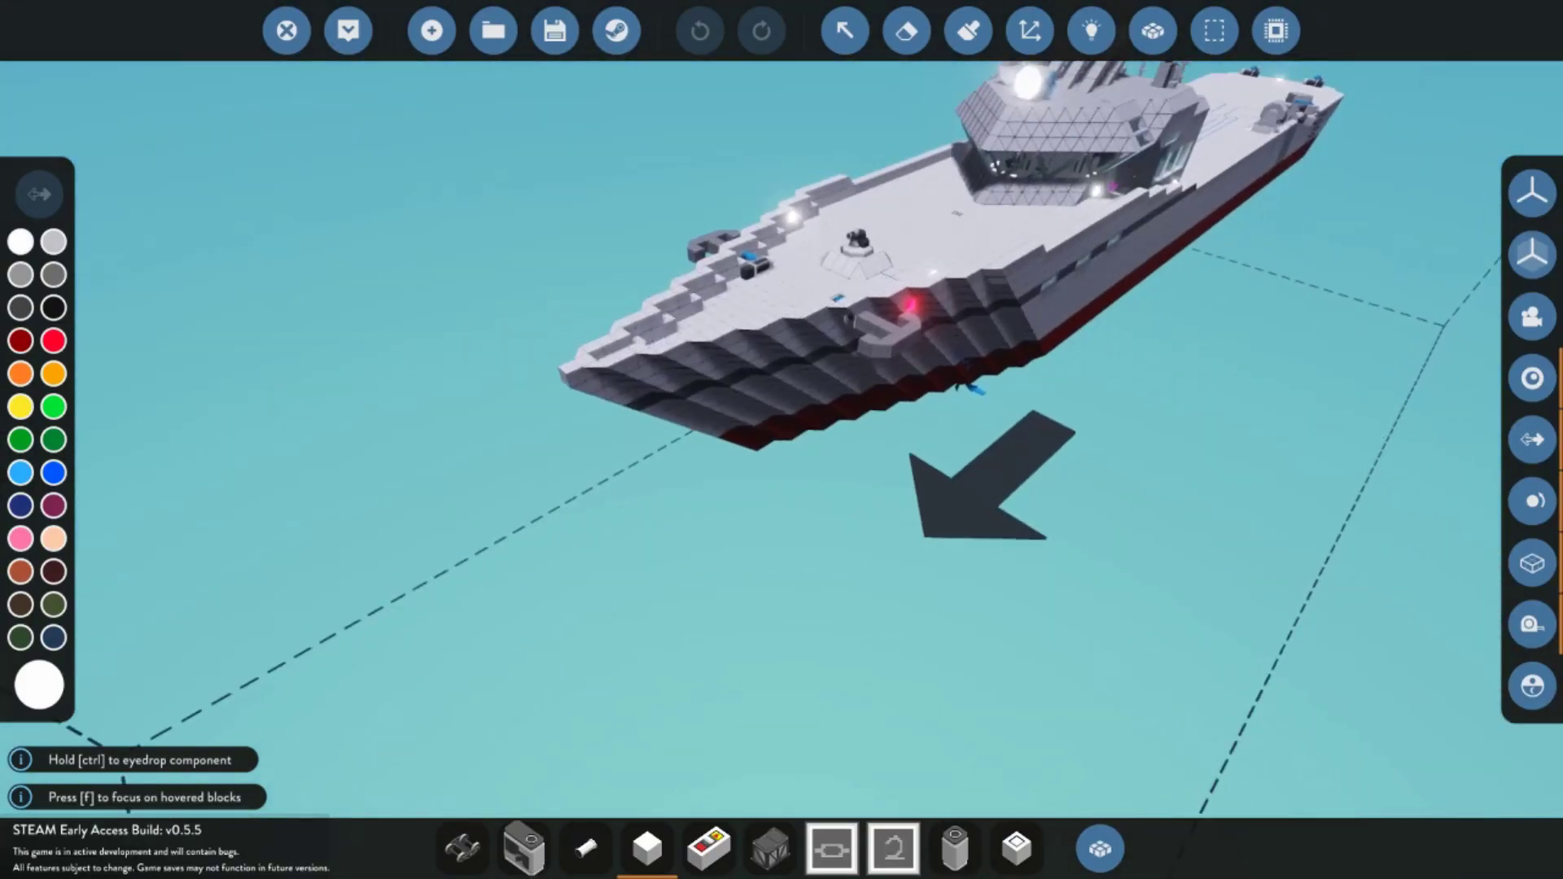
key("w")
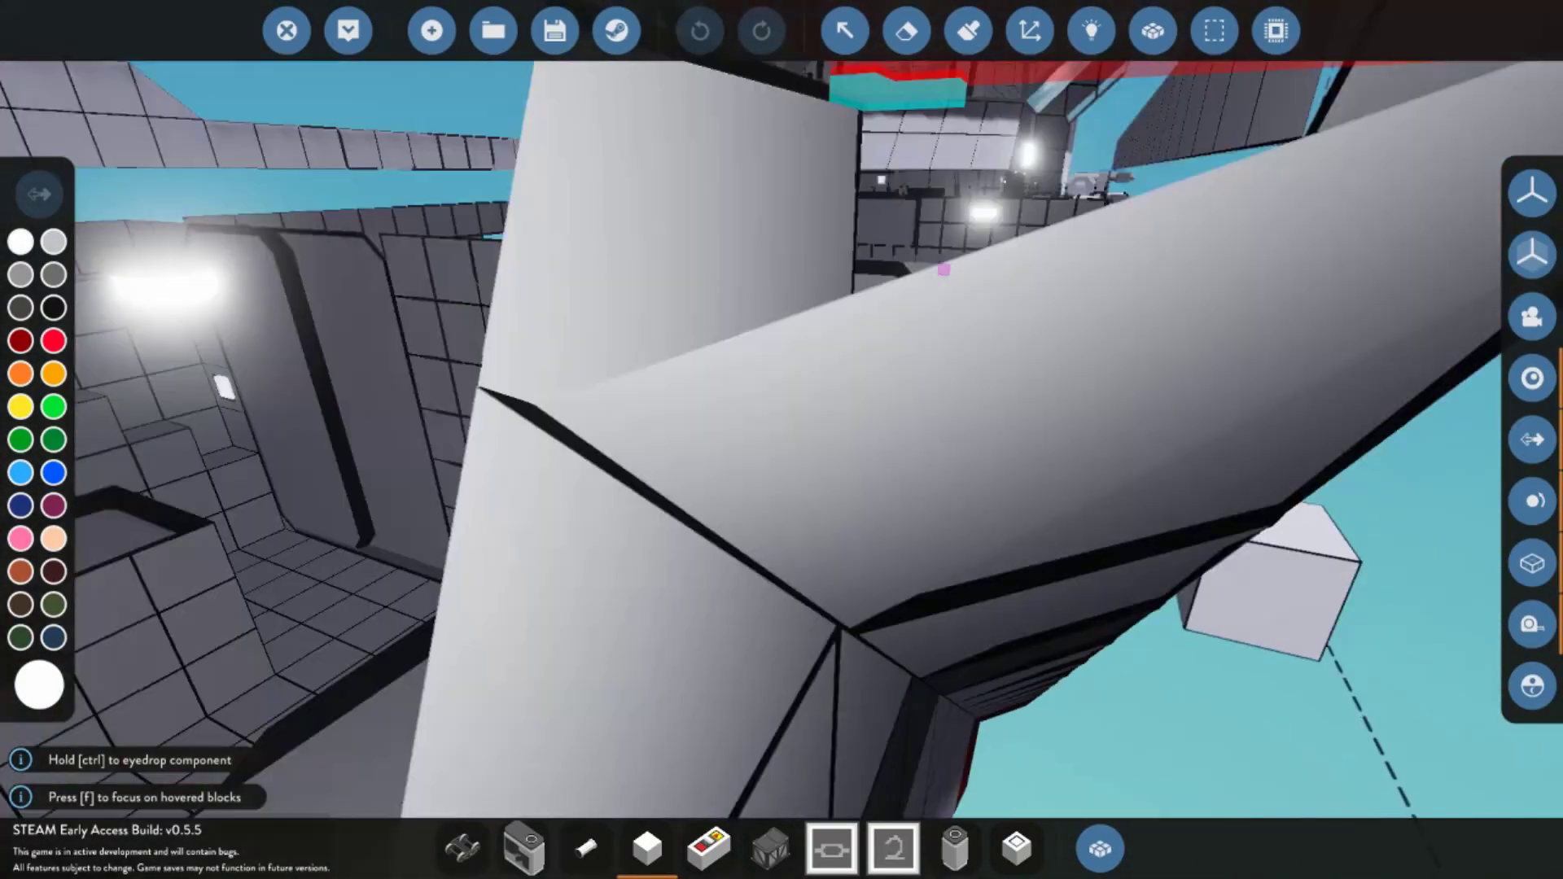
key("w")
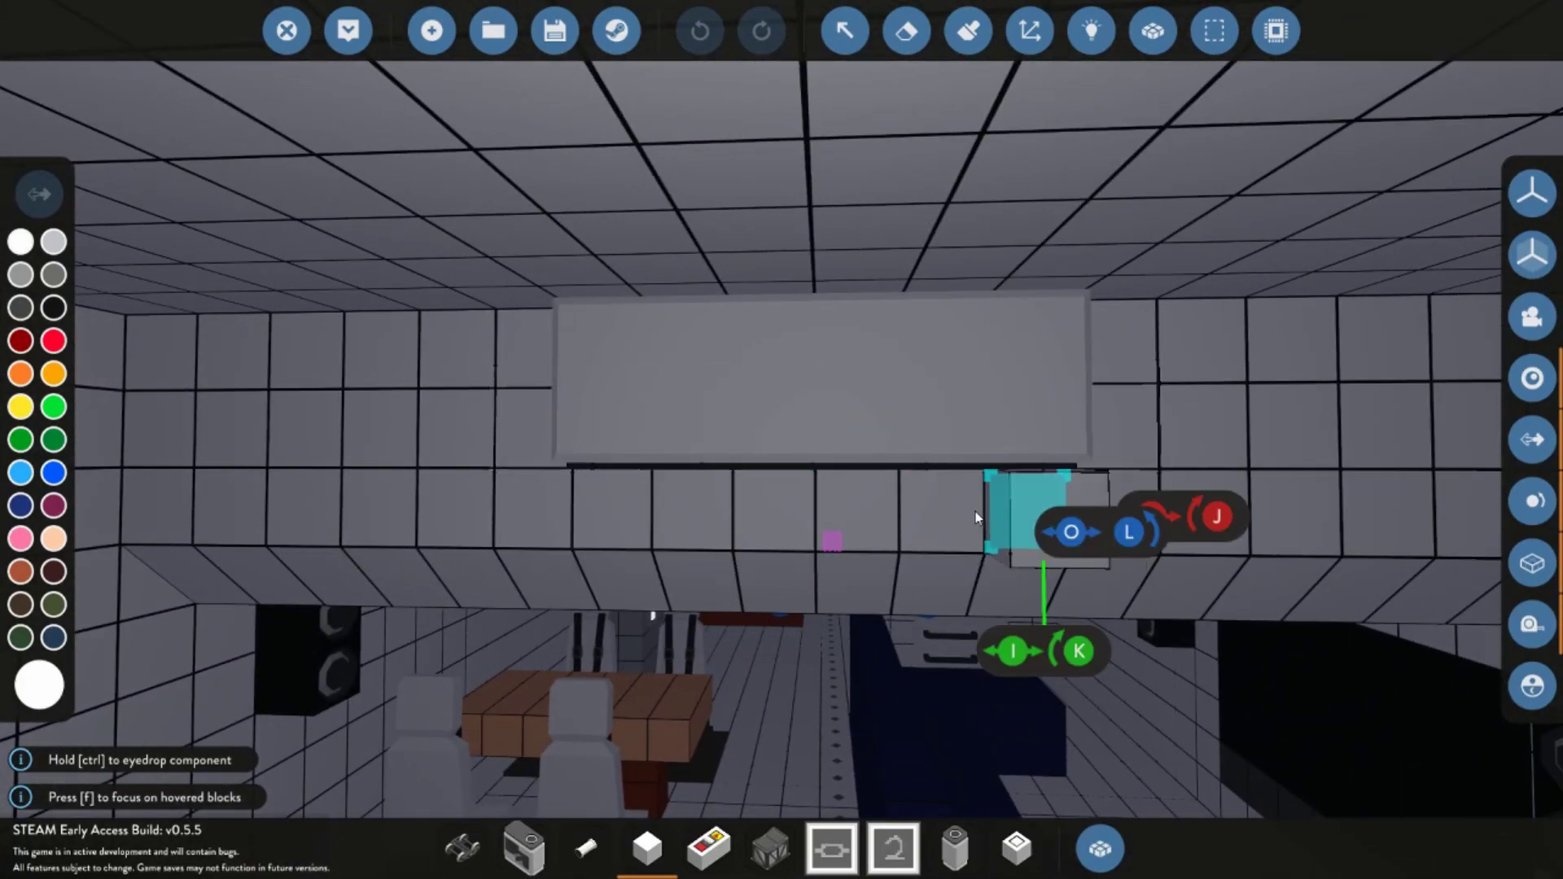
Examine the large plain panel on the wall above the seating area, and view the deck and superstructure from outside
key("d")
key("a")
key("a")
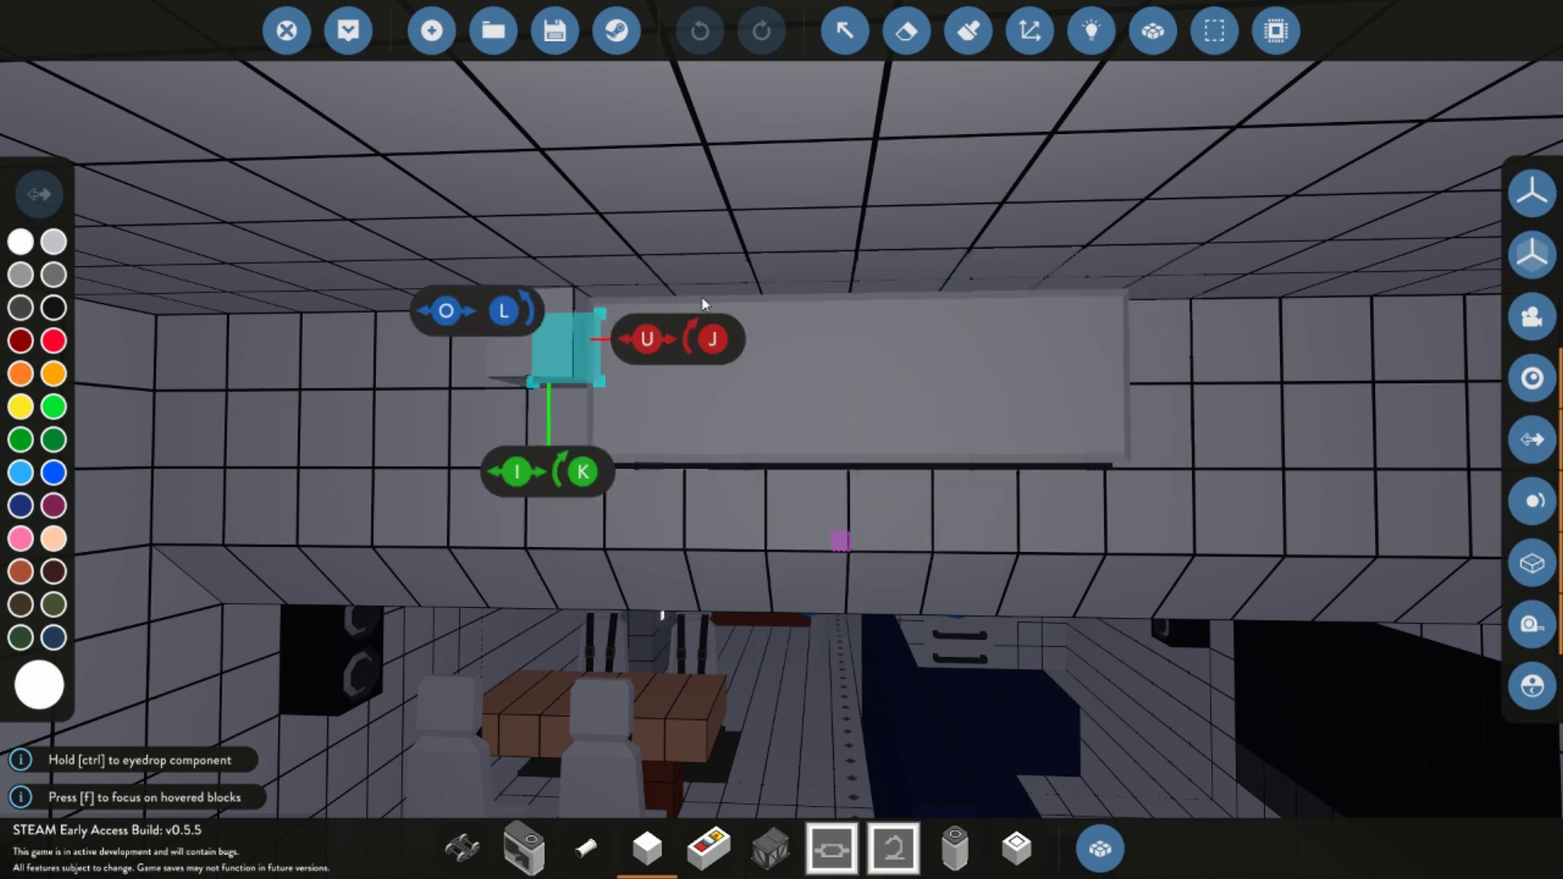
left_click_drag(568, 509, 923, 467)
key("w")
key("d")
key("a")
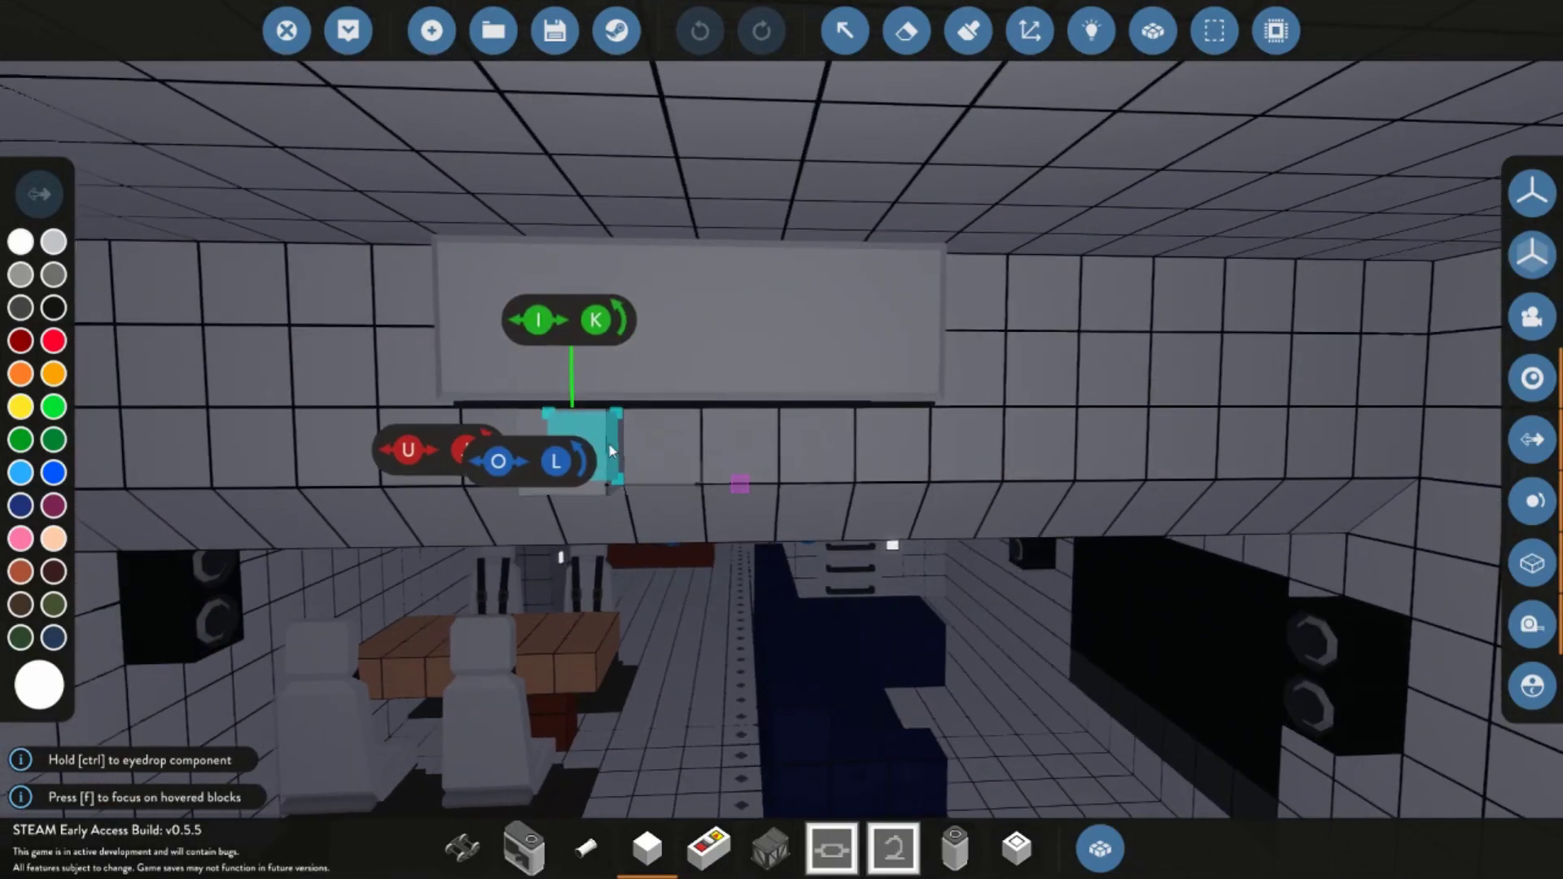
key("a")
key("s")
key("d")
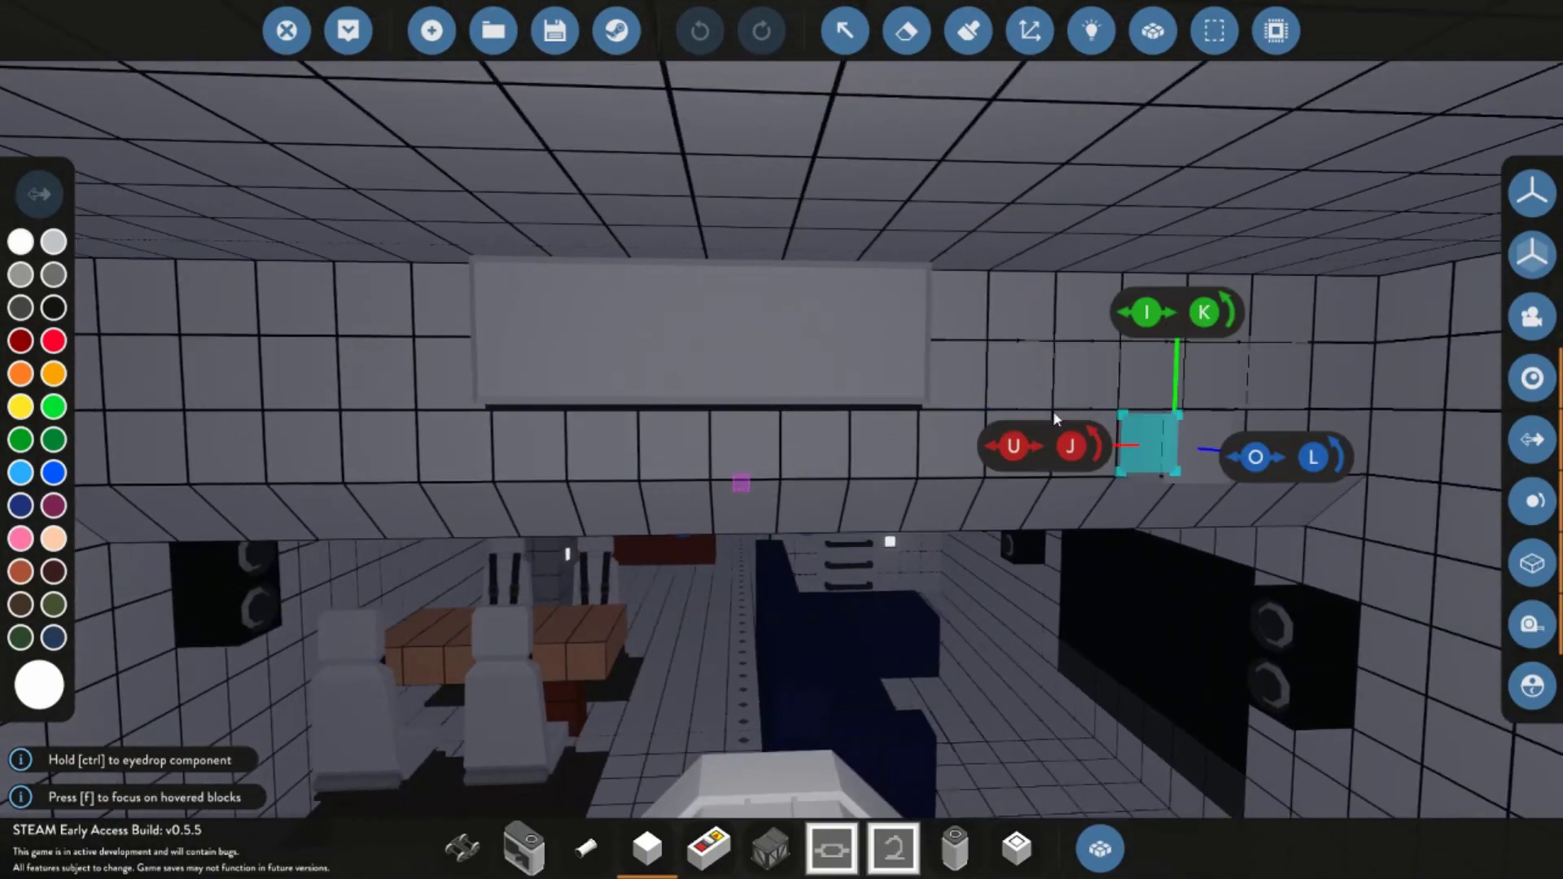
left_click_drag(969, 382, 999, 411)
key("a")
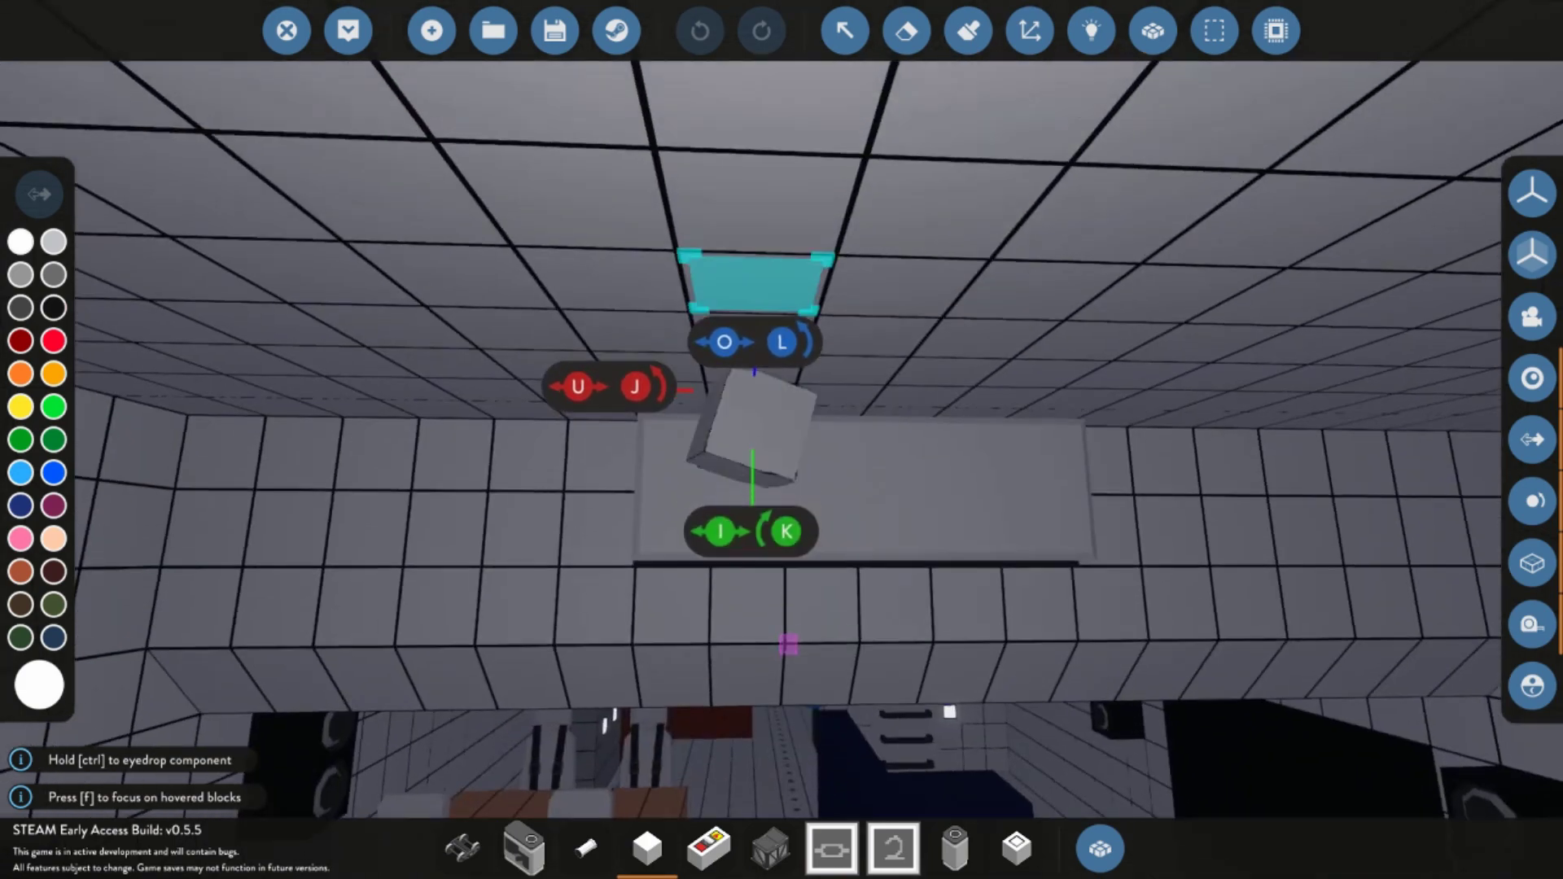
key("w")
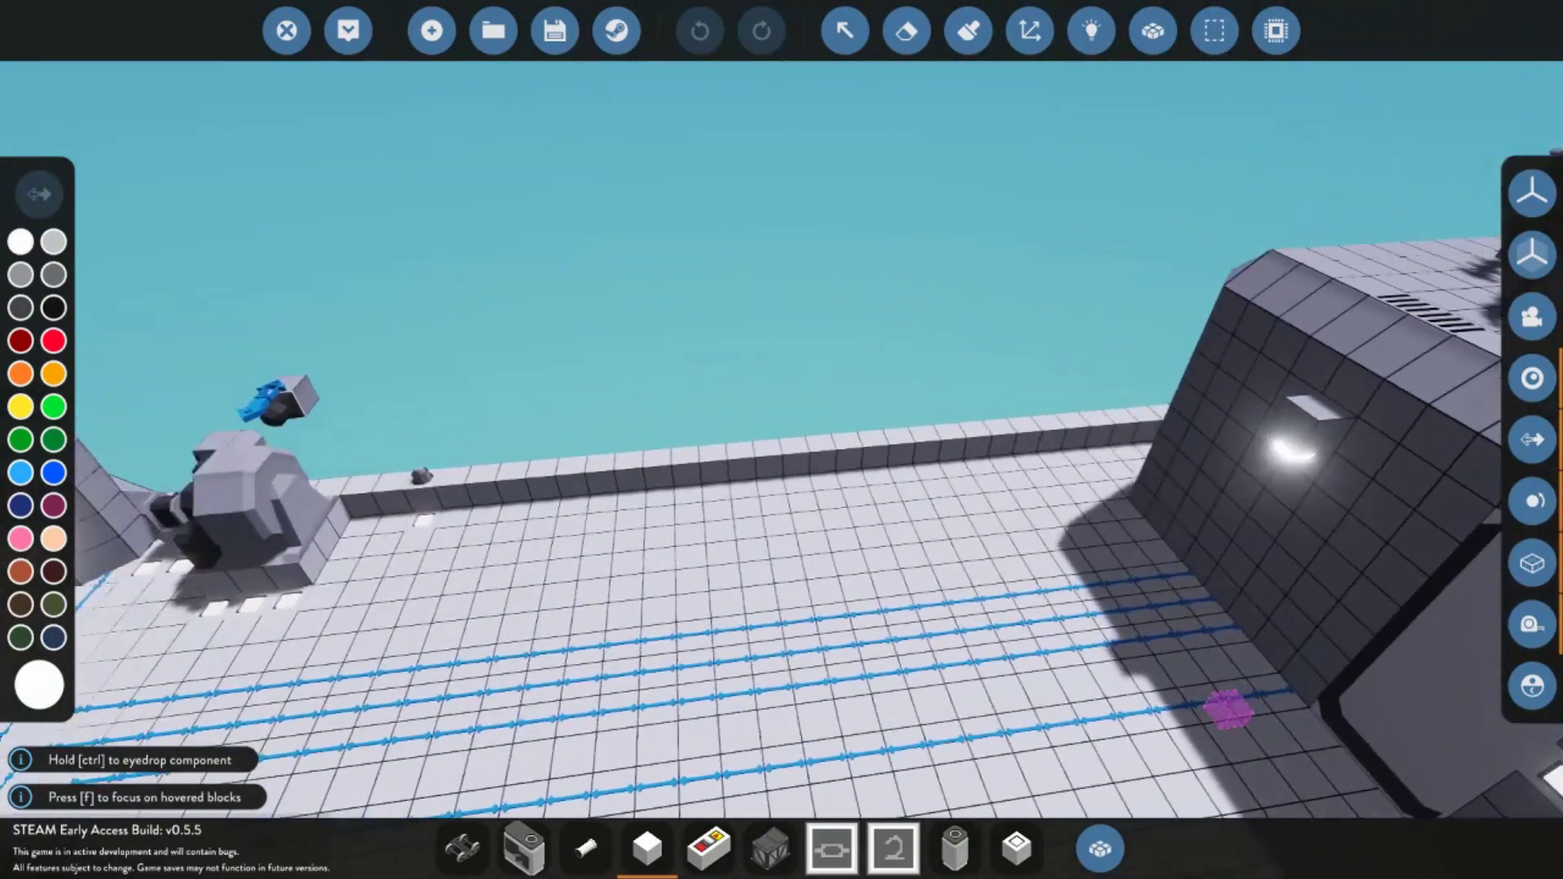
key("s")
key("d")
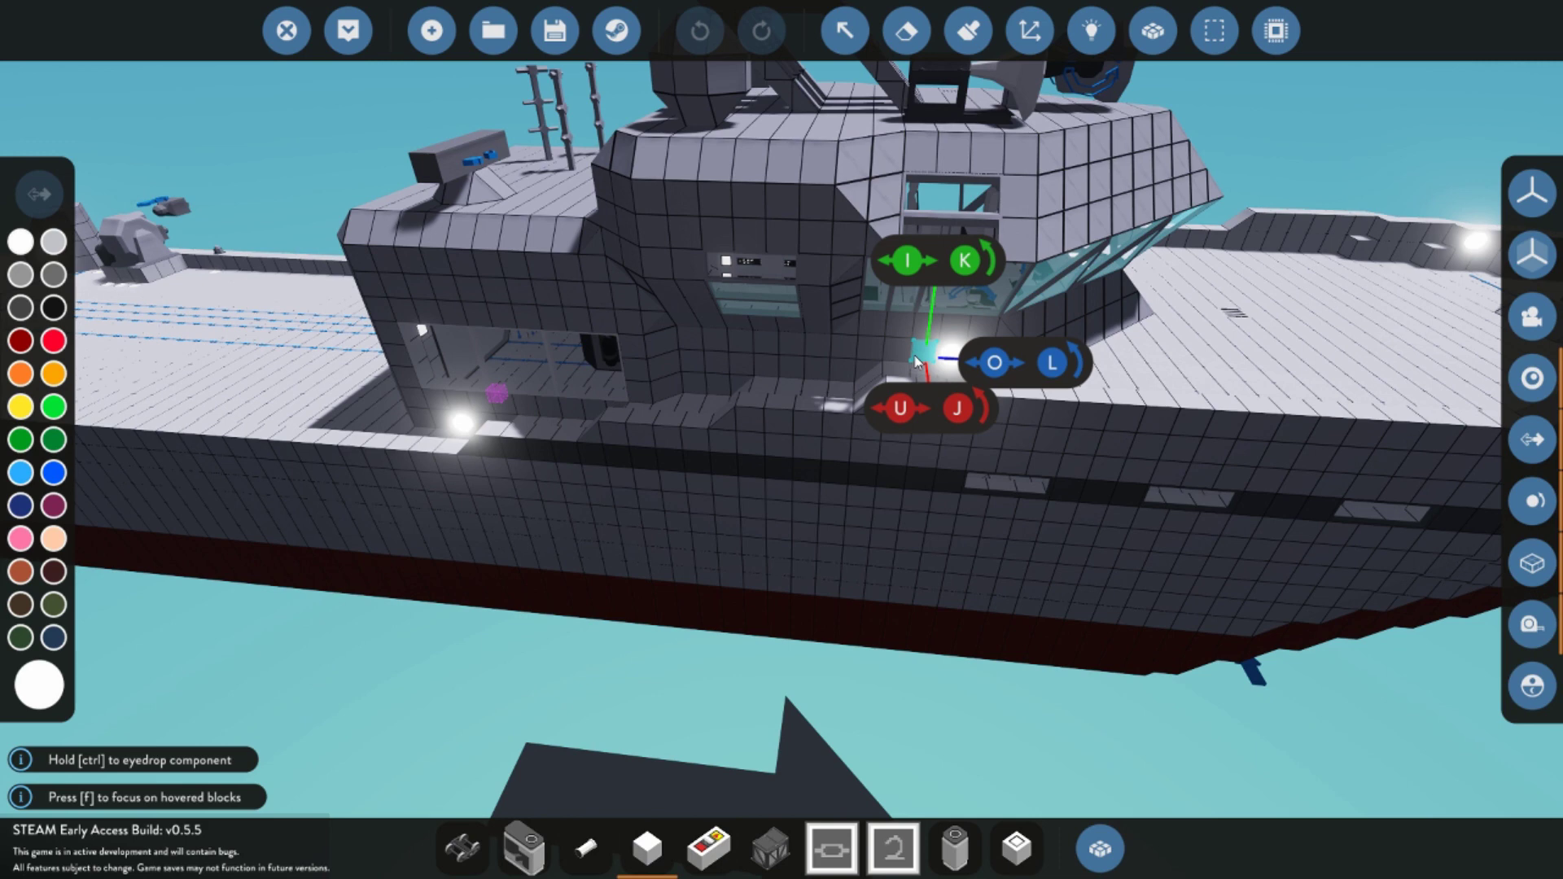
Load the saved "test basic train engine 2" in the microcontroller editor and examine its composite read and write components
left_click(1276, 31)
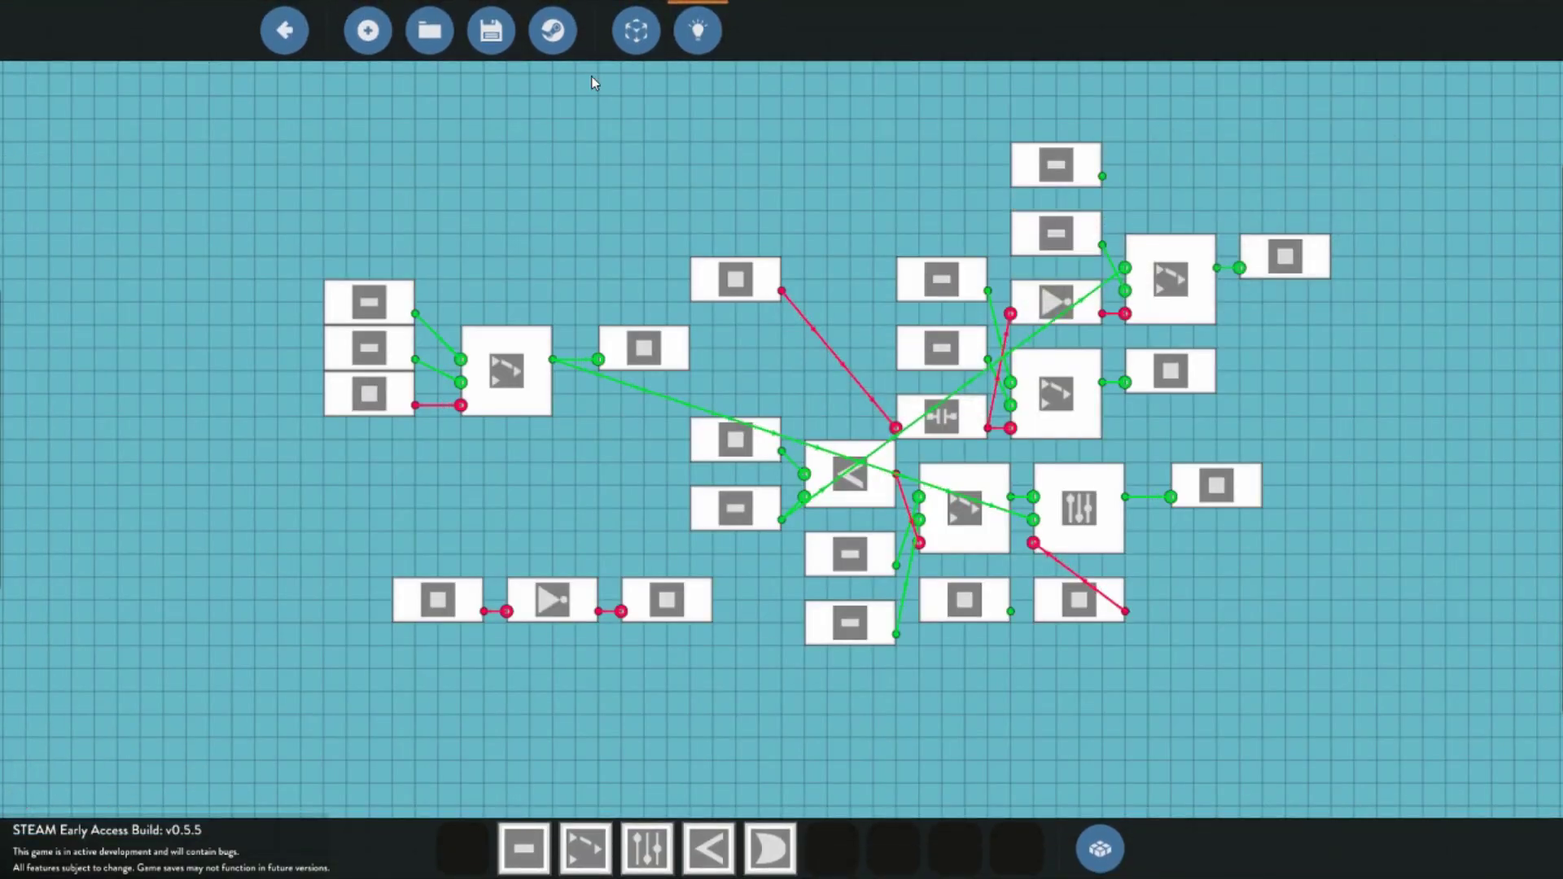
left_click(424, 40)
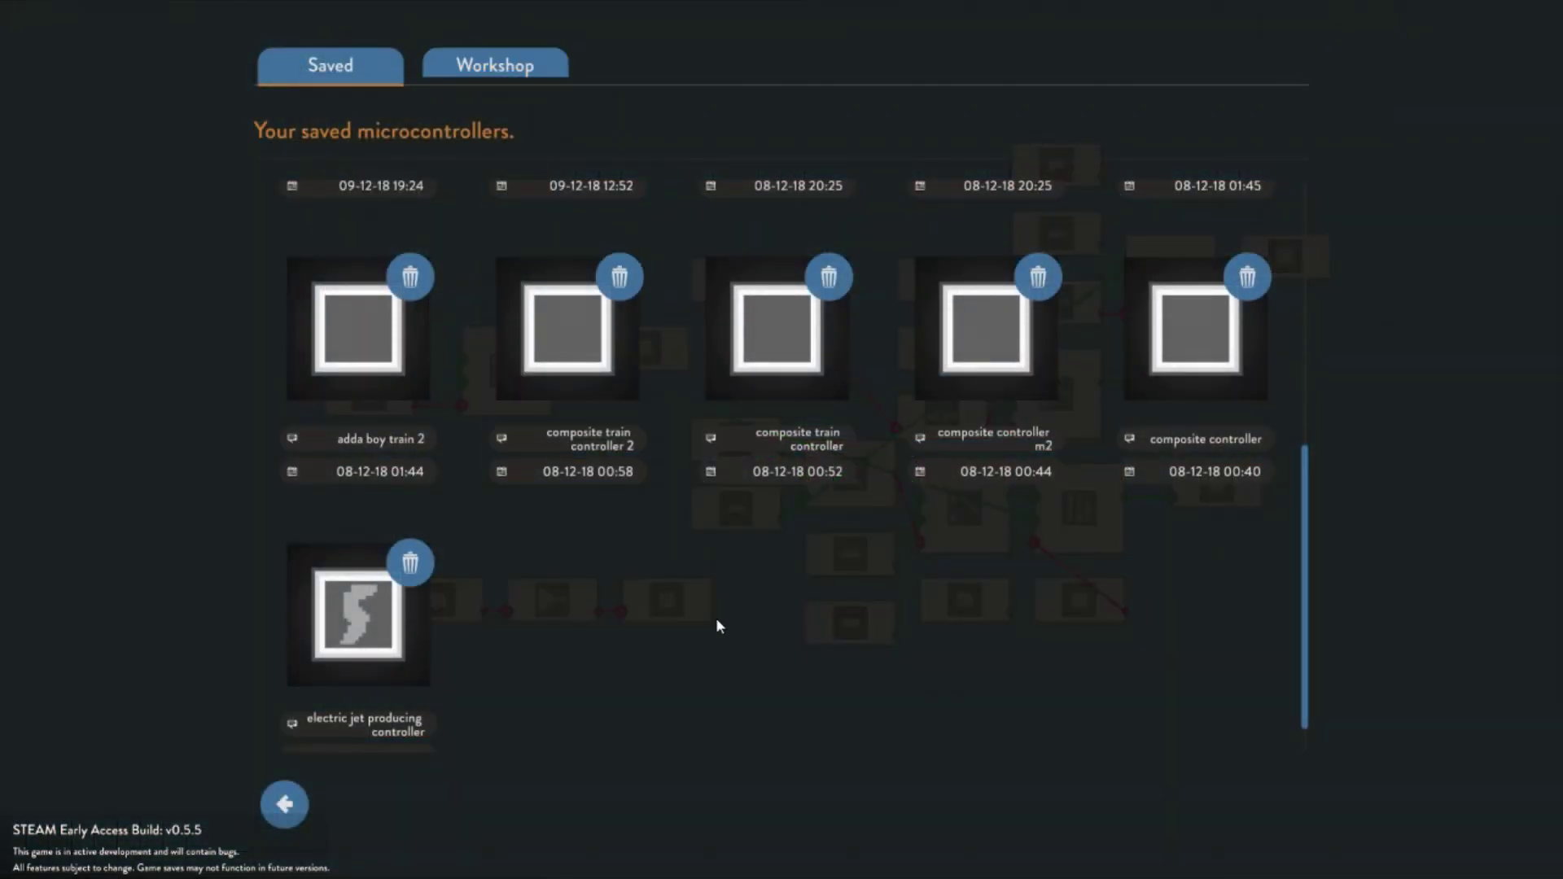
scroll(708, 621, "up", 1)
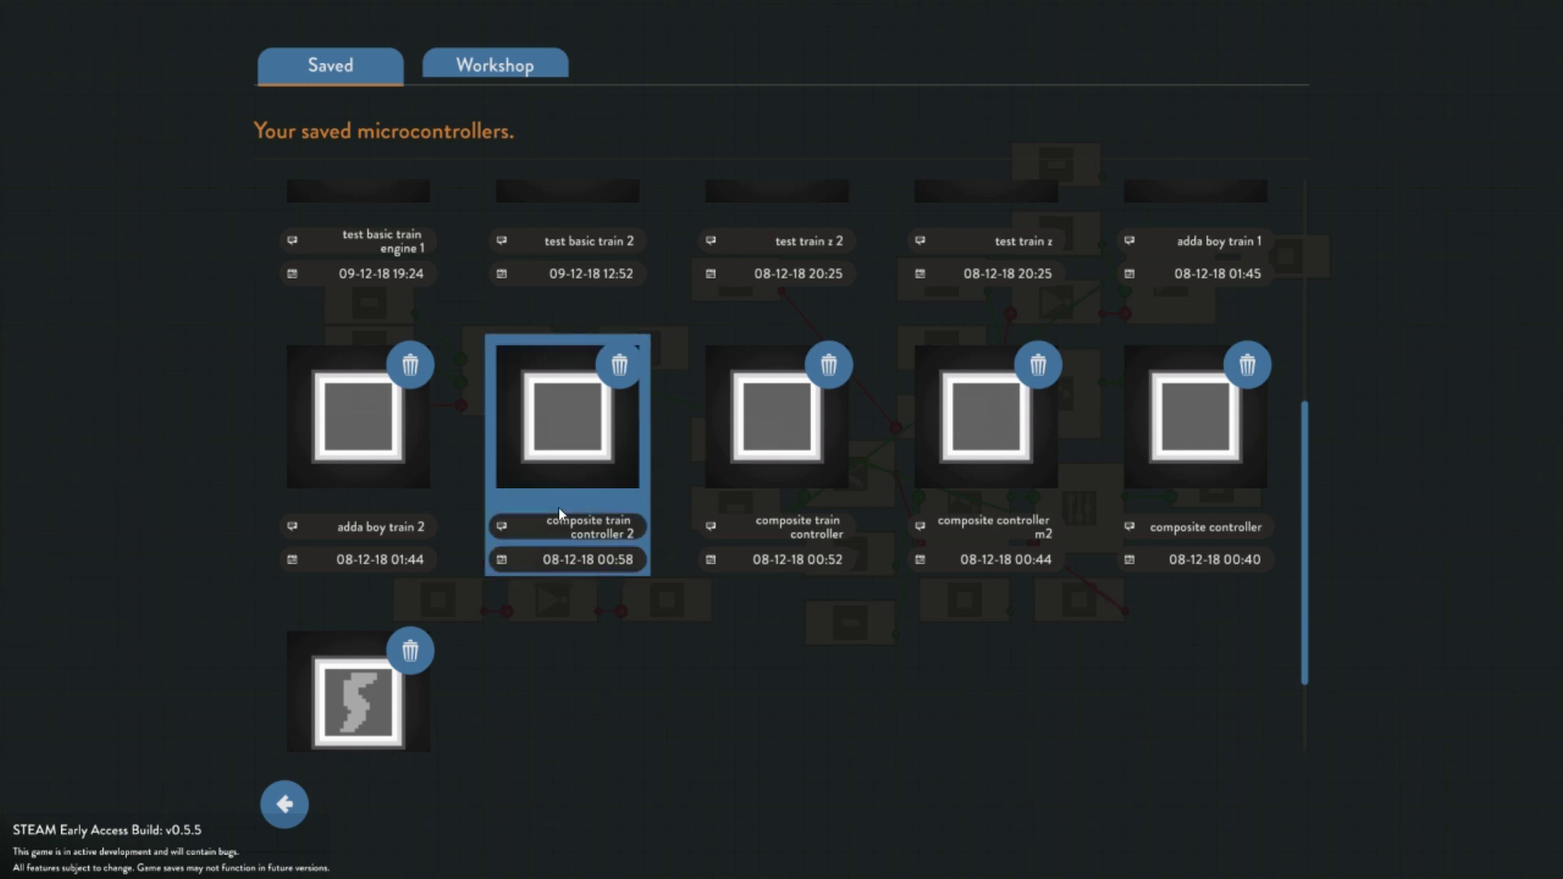
scroll(558, 508, "up", 2)
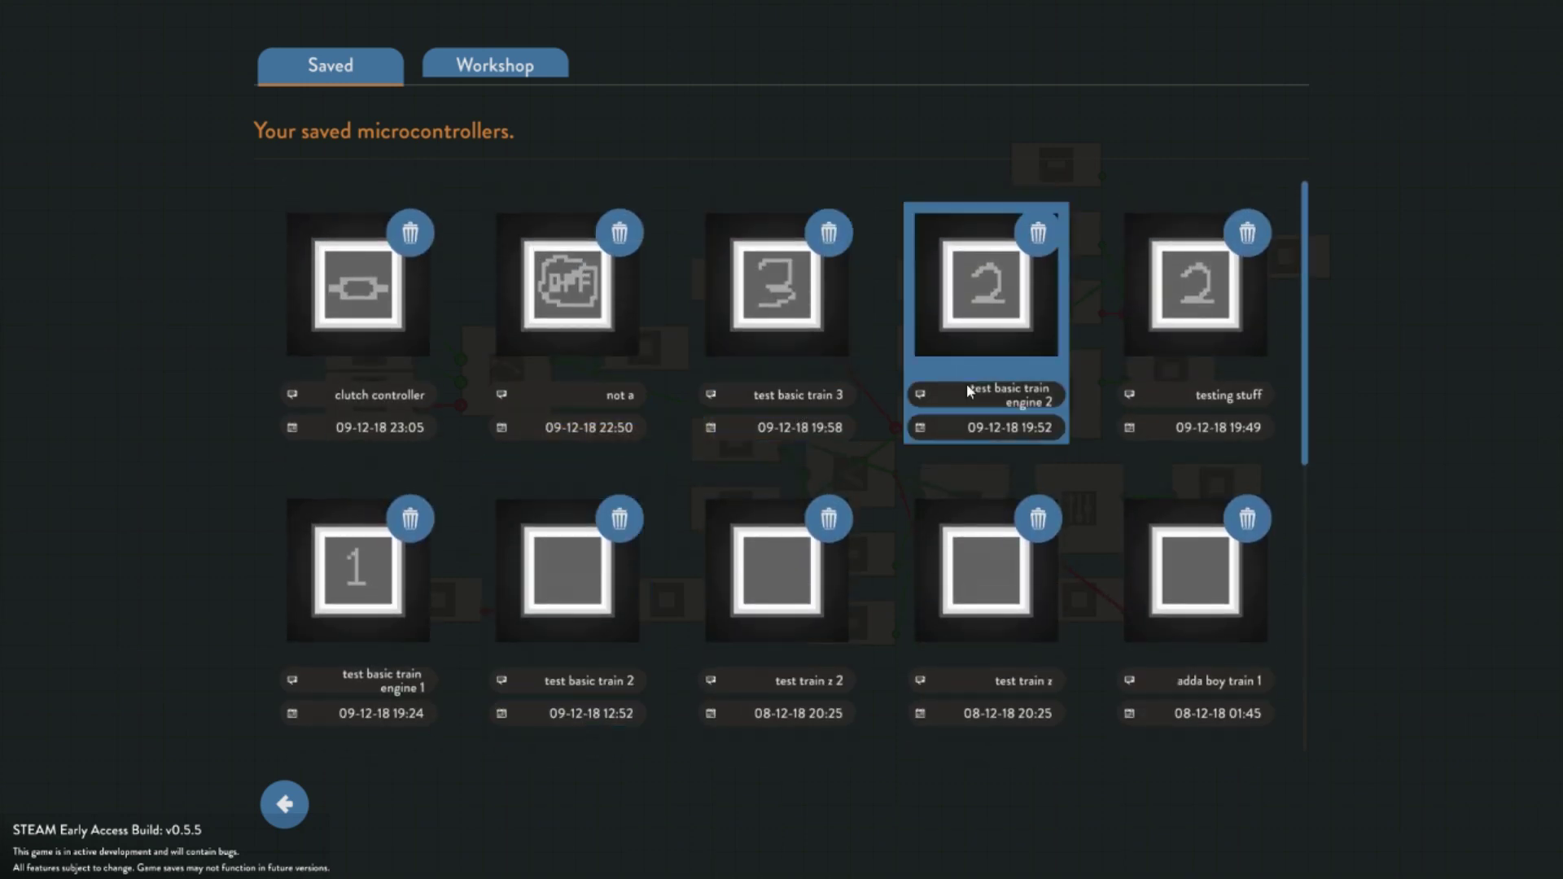
left_click(966, 383)
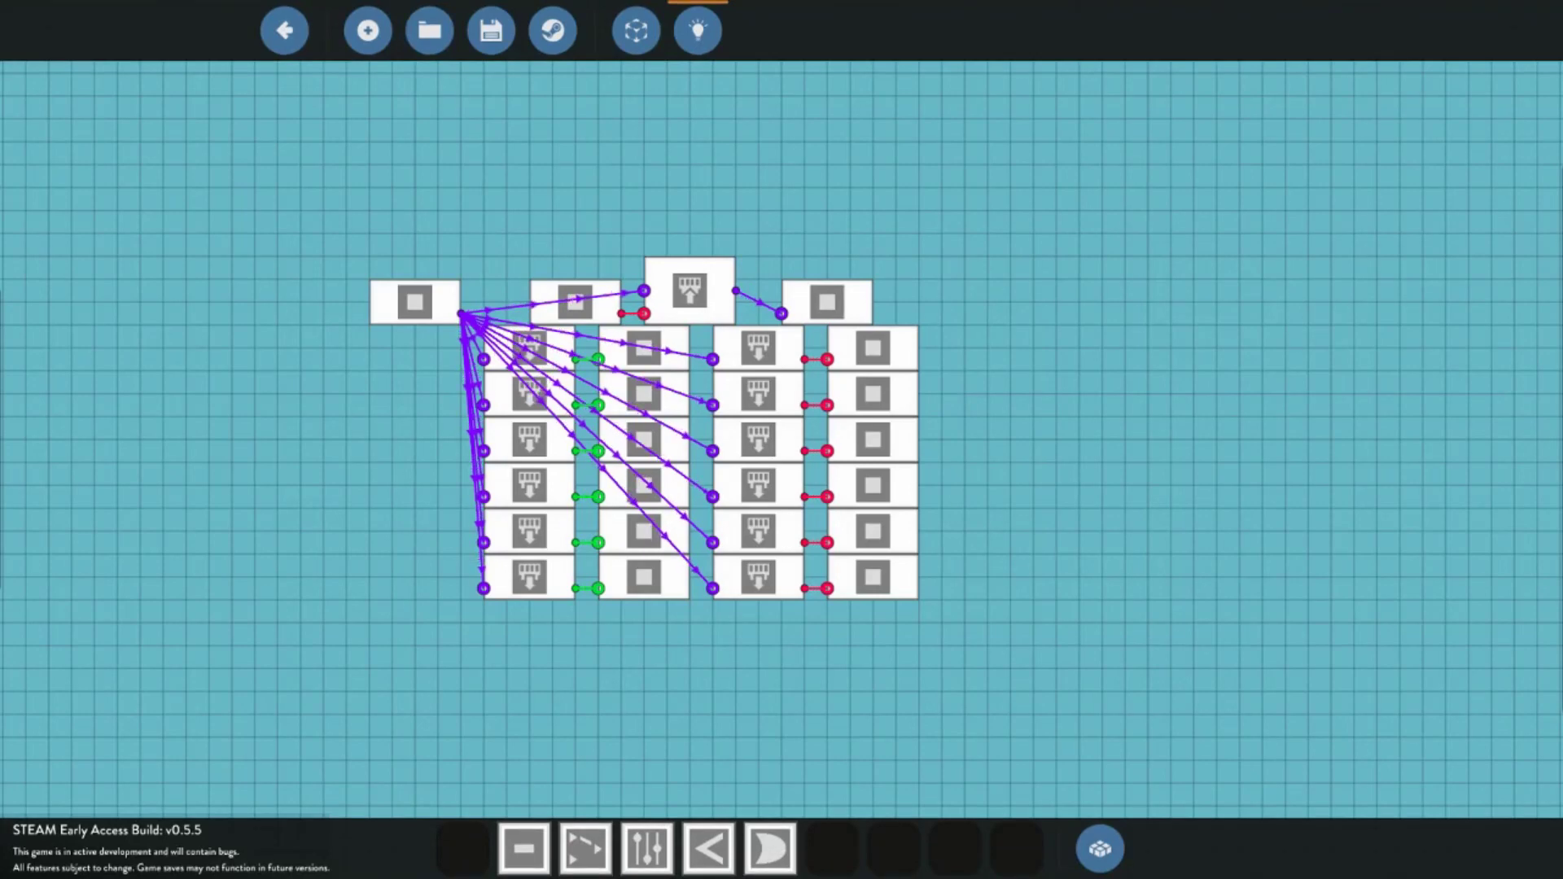
scroll(304, 389, "down", 1)
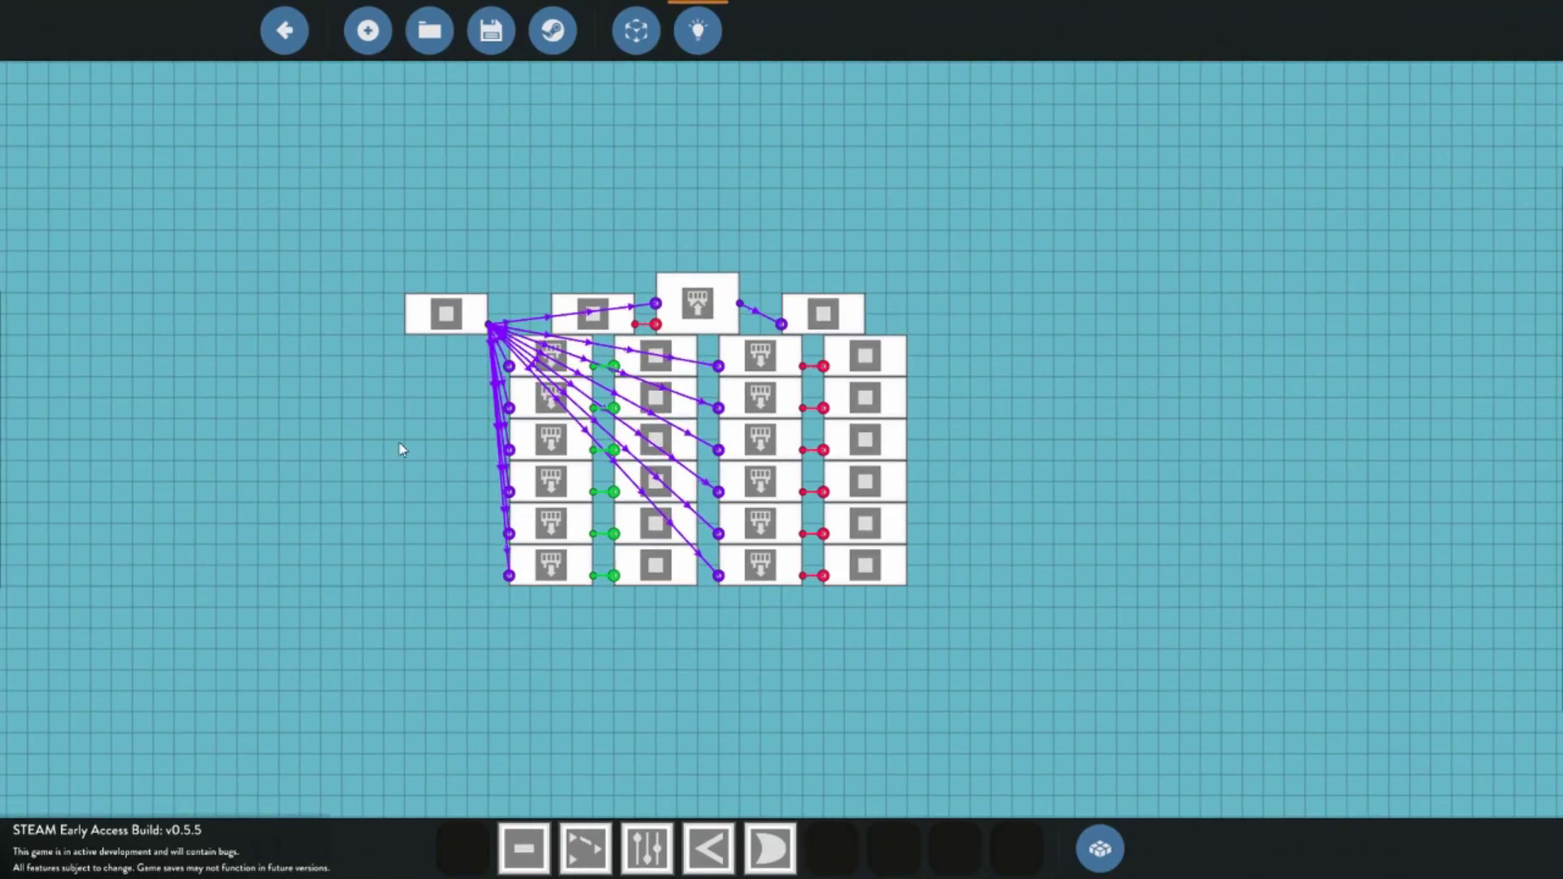
scroll(586, 439, "up", 2)
scroll(1248, 554, "down", 1)
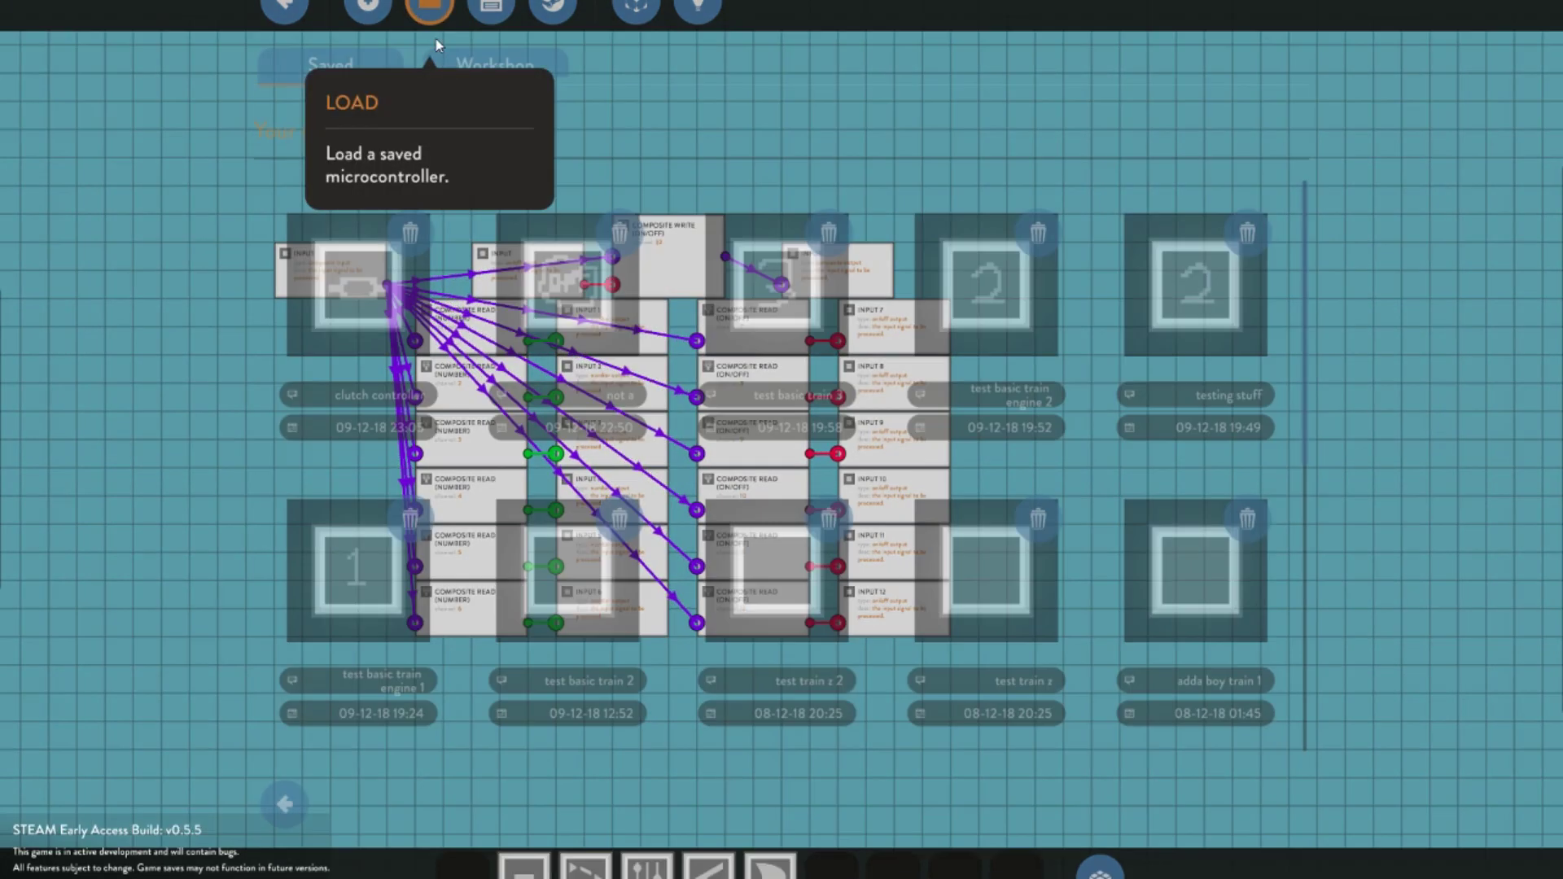
Browse the saved microcontrollers without loading one, and return to the vehicle editor
left_click(431, 33)
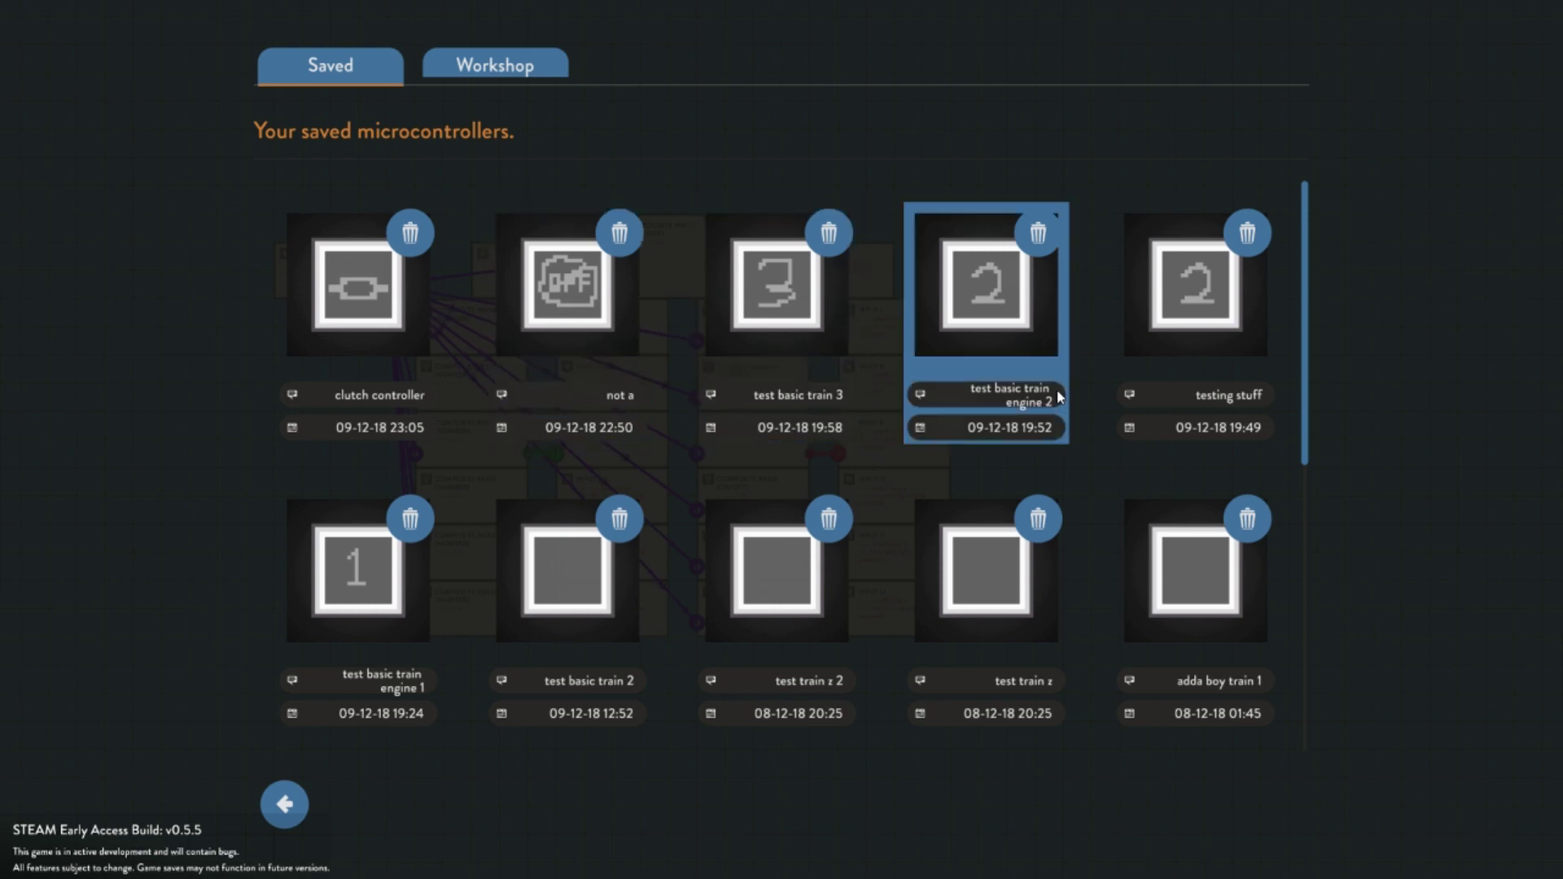
scroll(871, 635, "down", 5)
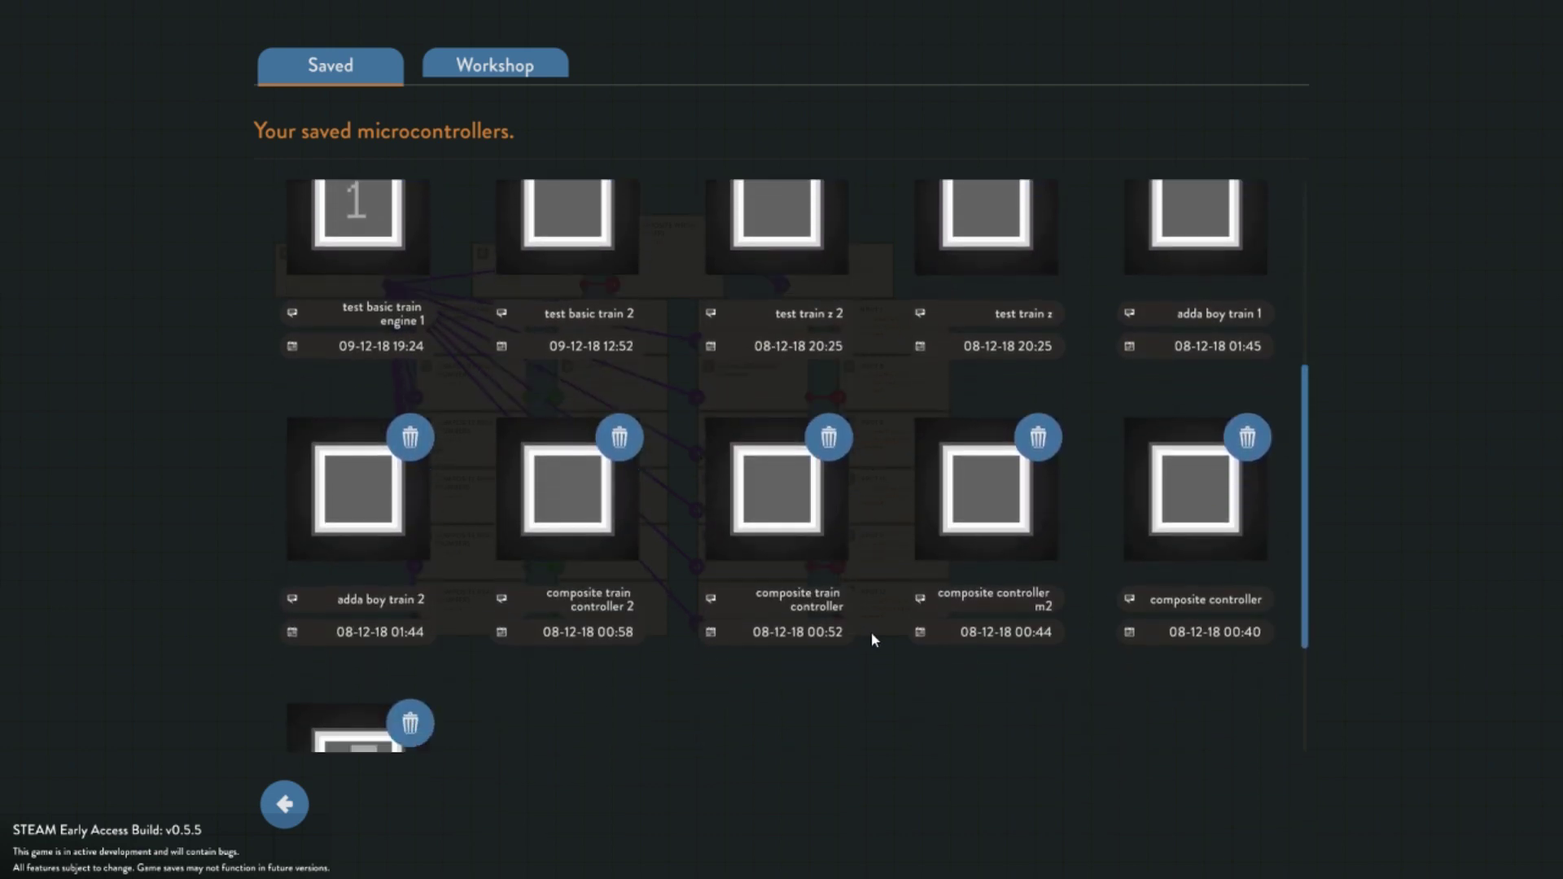
scroll(871, 640, "up", 3)
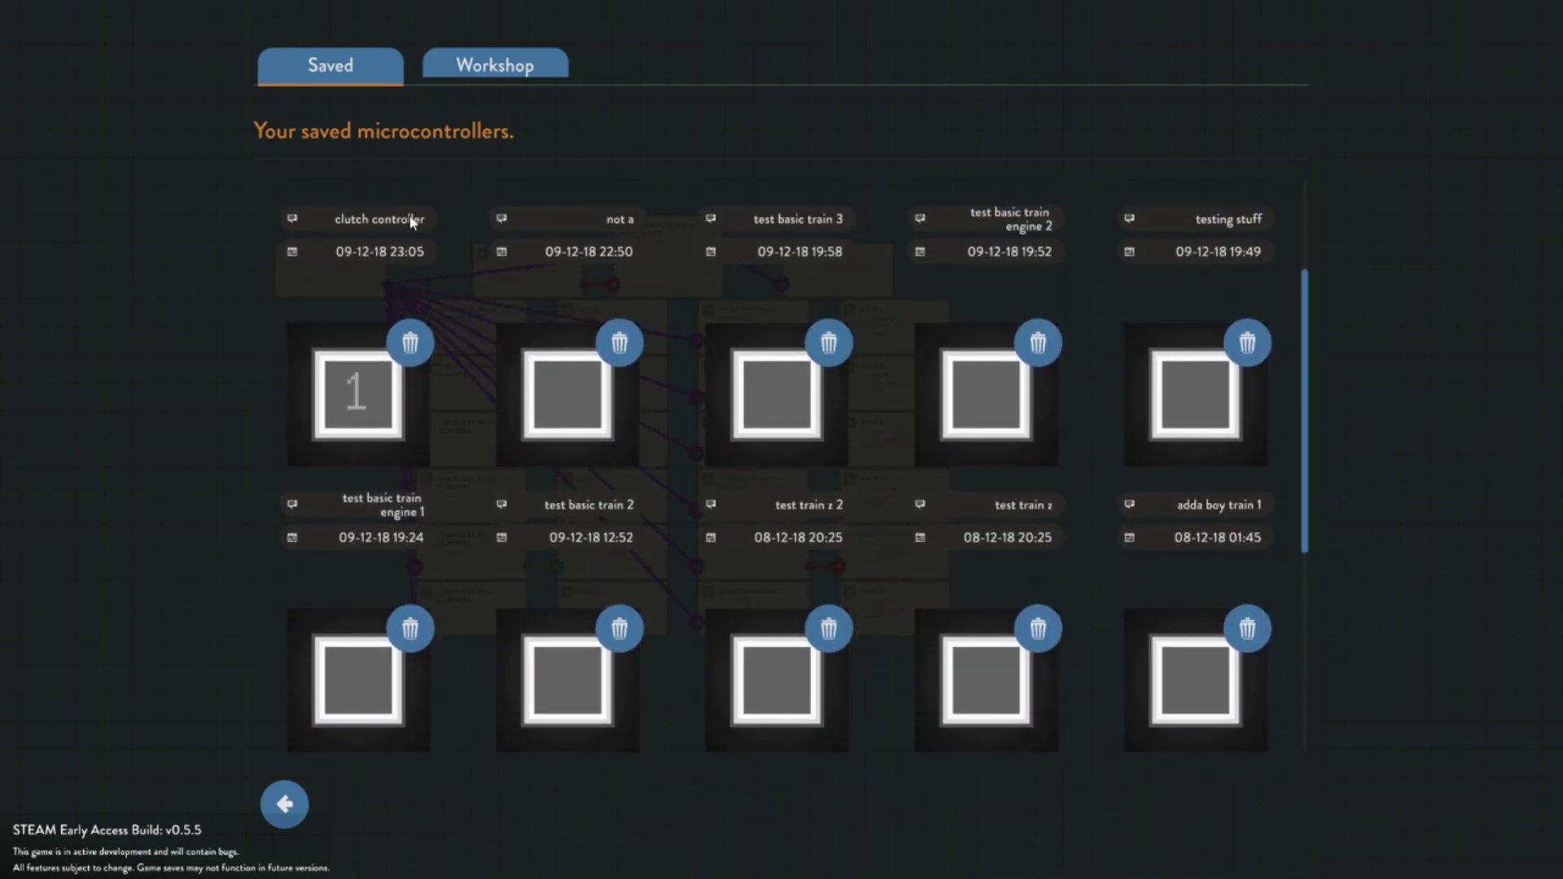
left_click(306, 801)
left_click(277, 24)
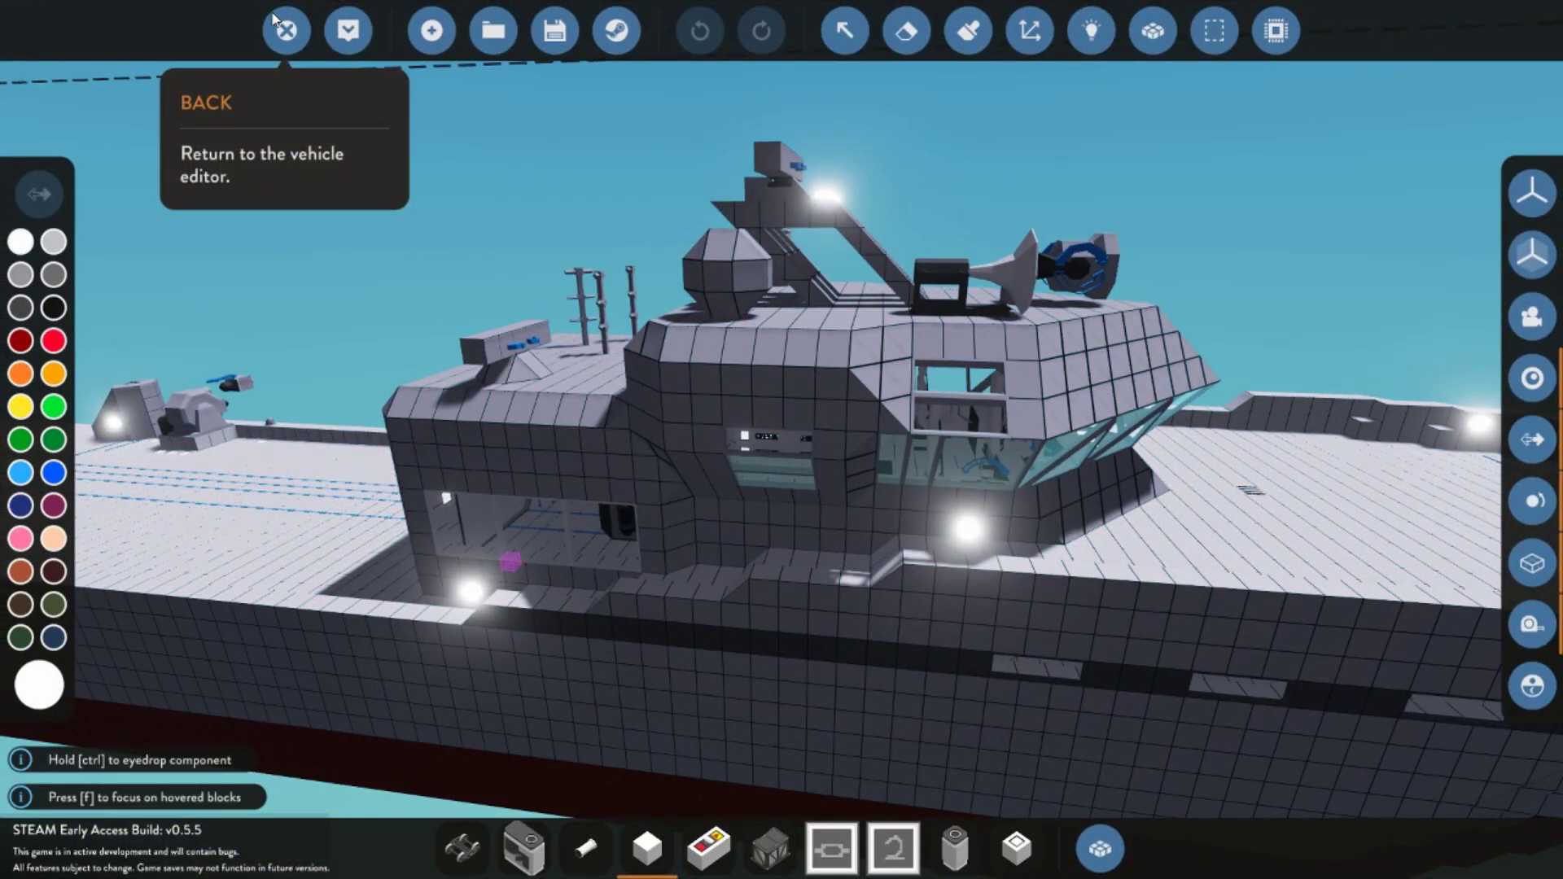
View the whole ship from outside, looking along its open deck toward the superstructure
key("a")
key("s")
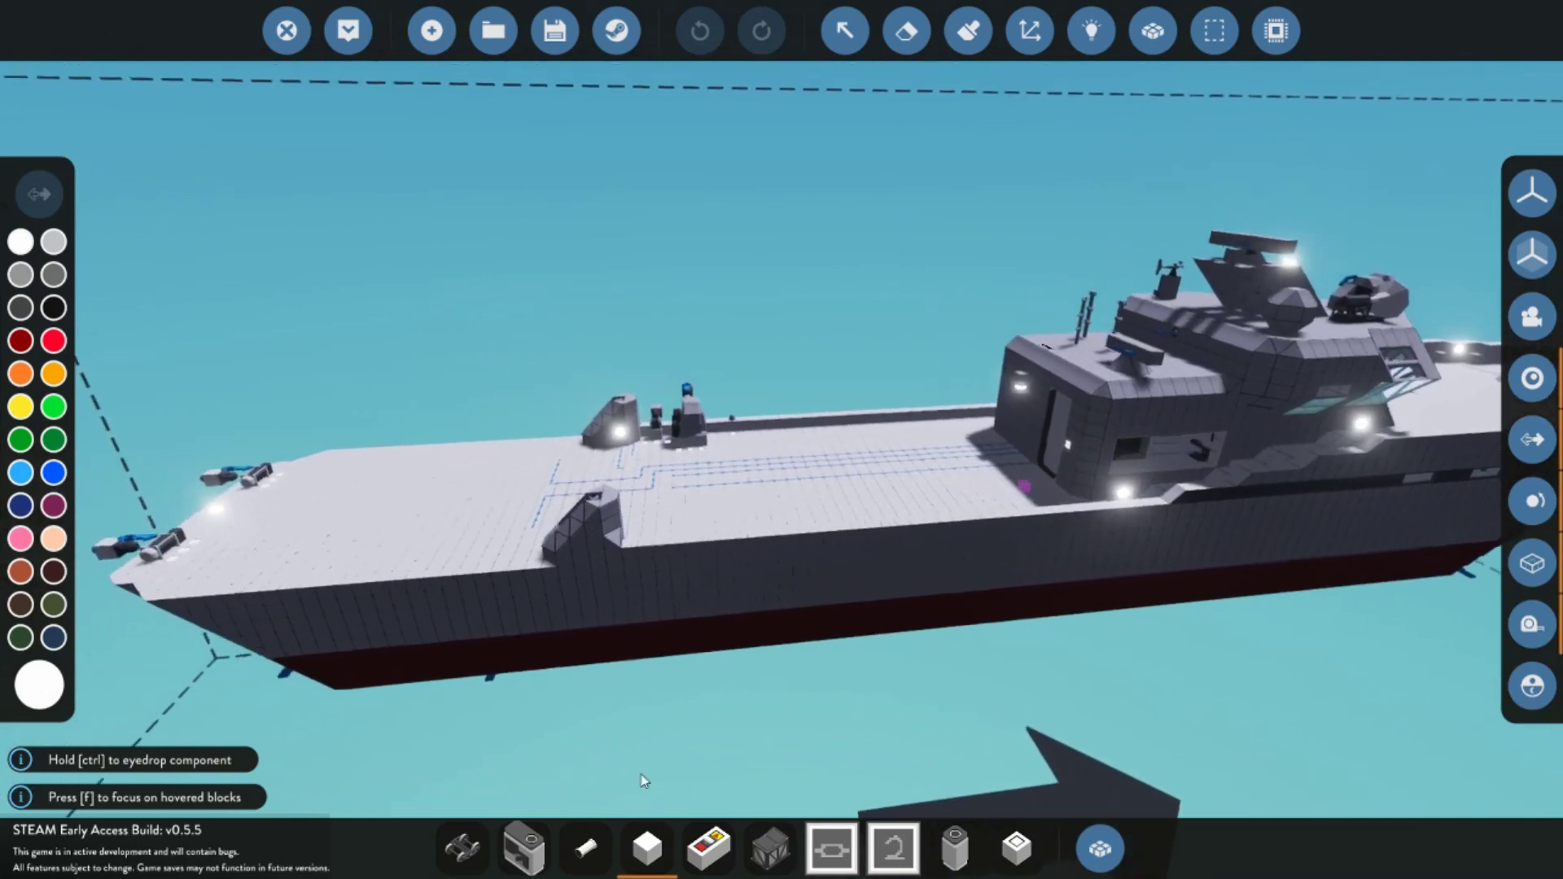
key("a")
left_click_drag(647, 806, 1018, 496)
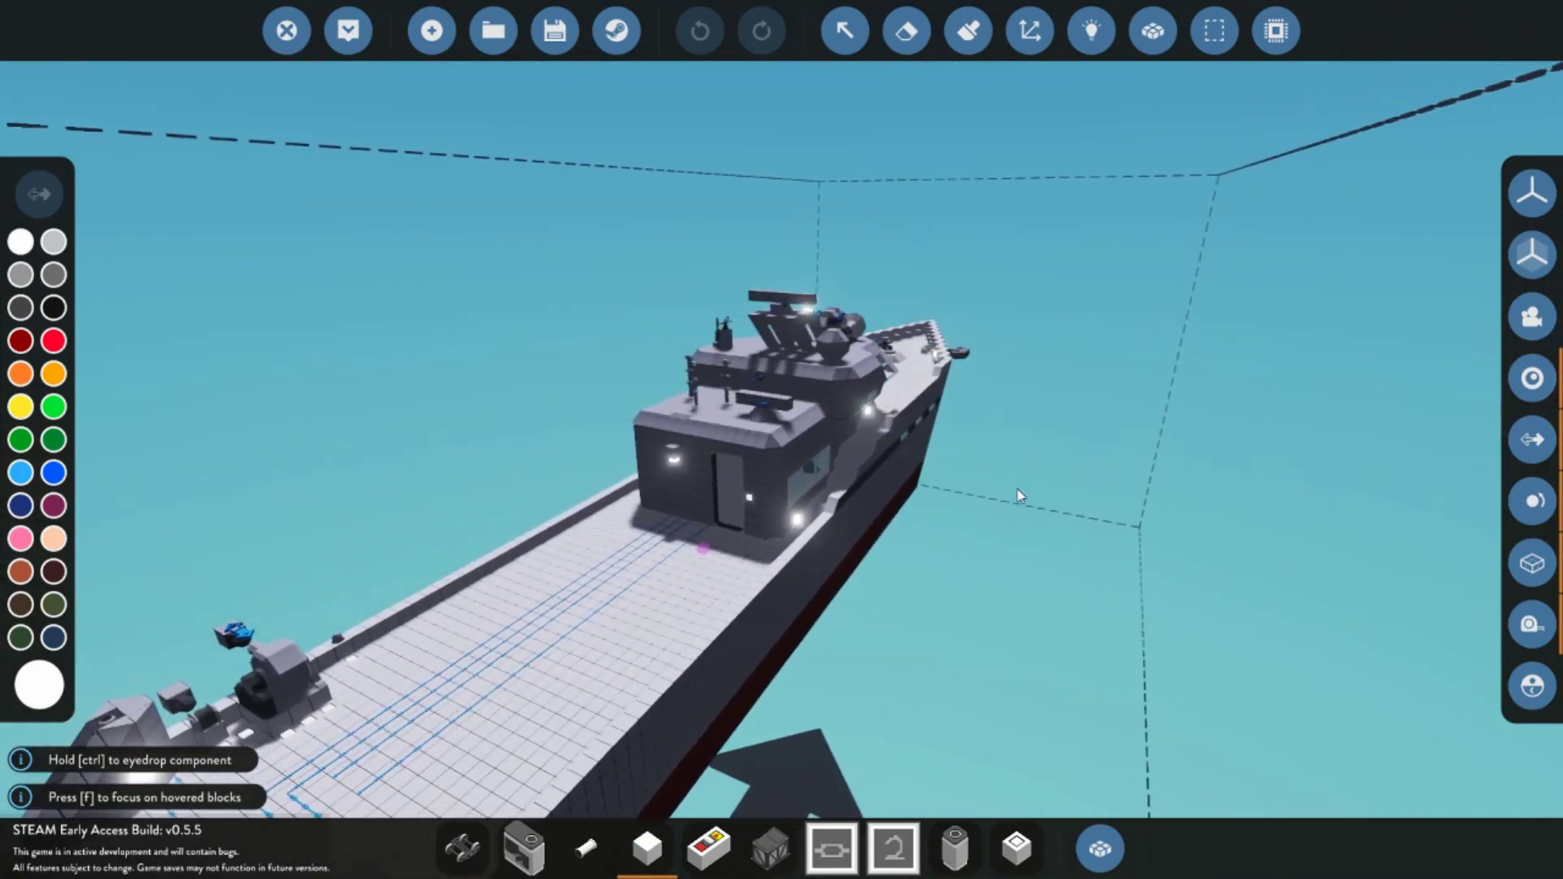